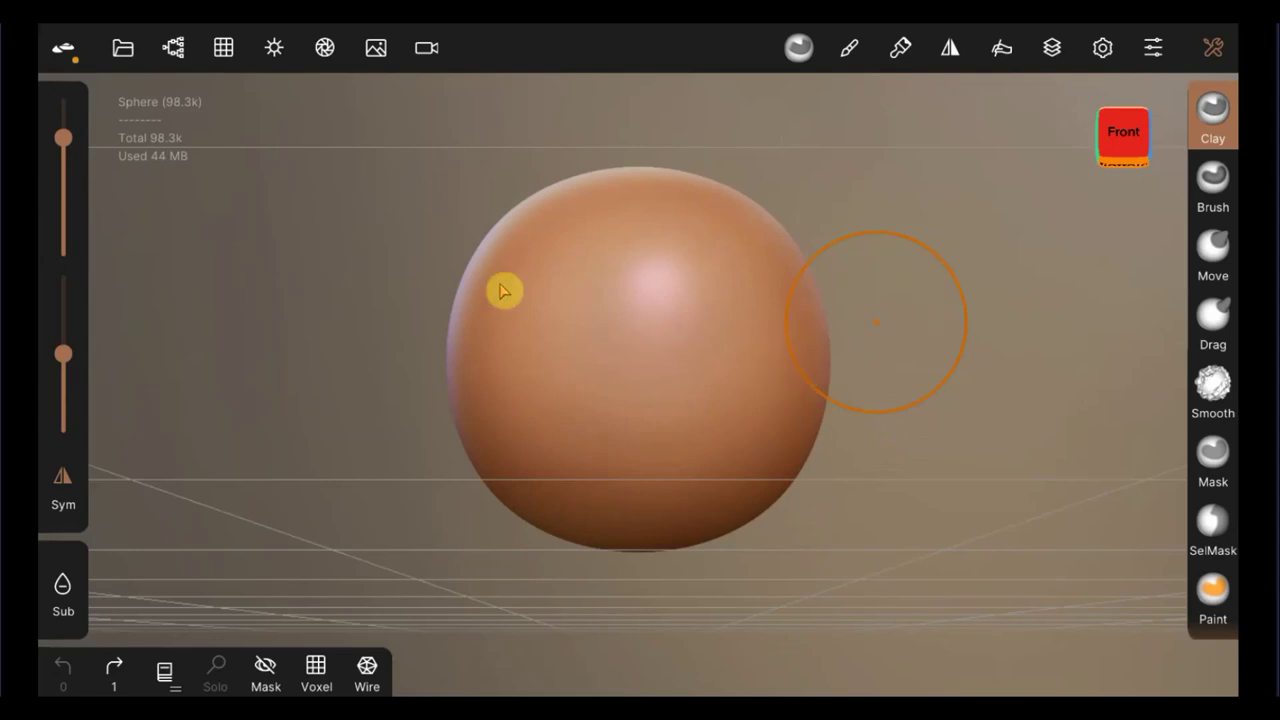
Step: Carve mirrored Clay strokes: two brow grooves across the upper sphere and a V crease on top
click(531, 290)
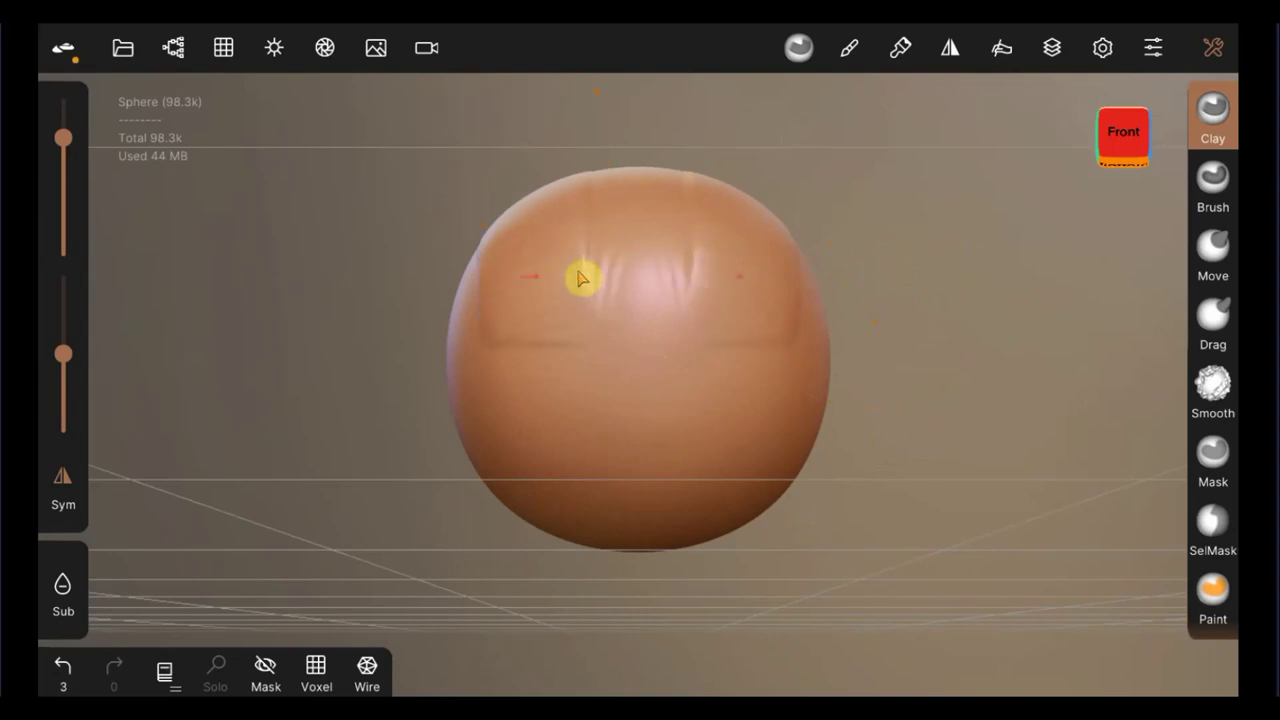
drag(580, 277, 503, 289)
drag(606, 189, 547, 244)
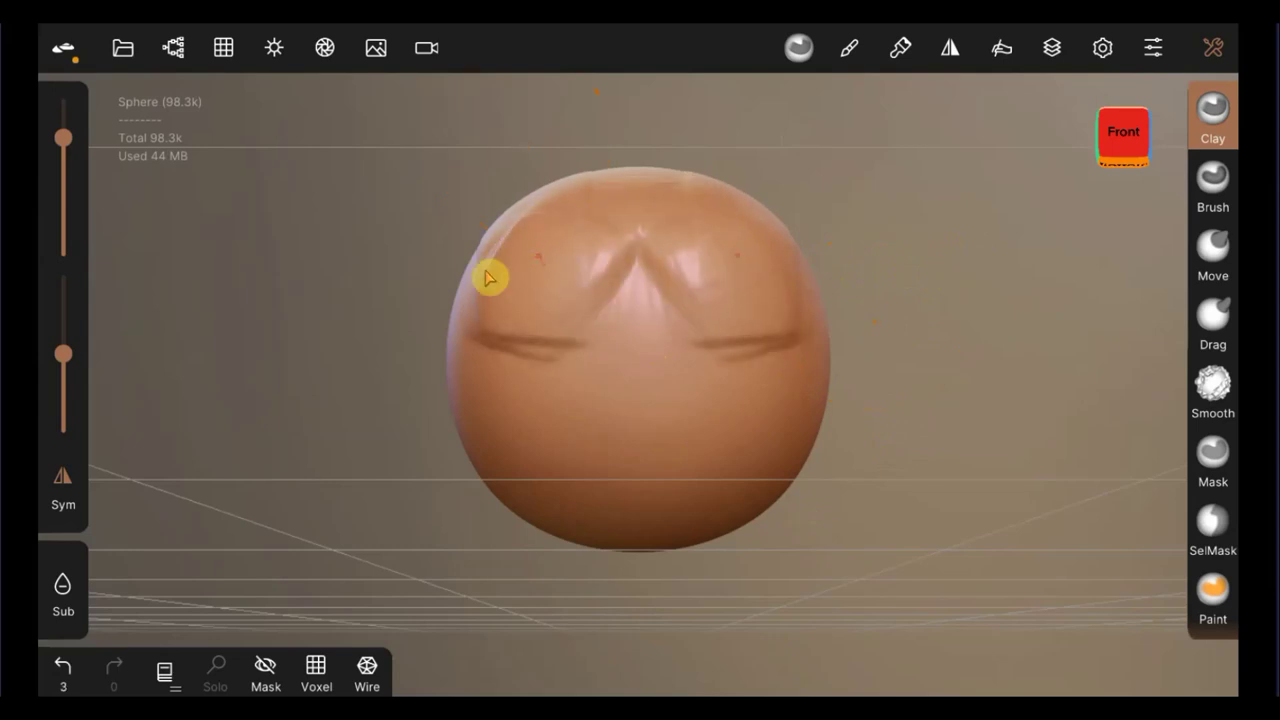
drag(491, 277, 600, 291)
drag(945, 250, 930, 250)
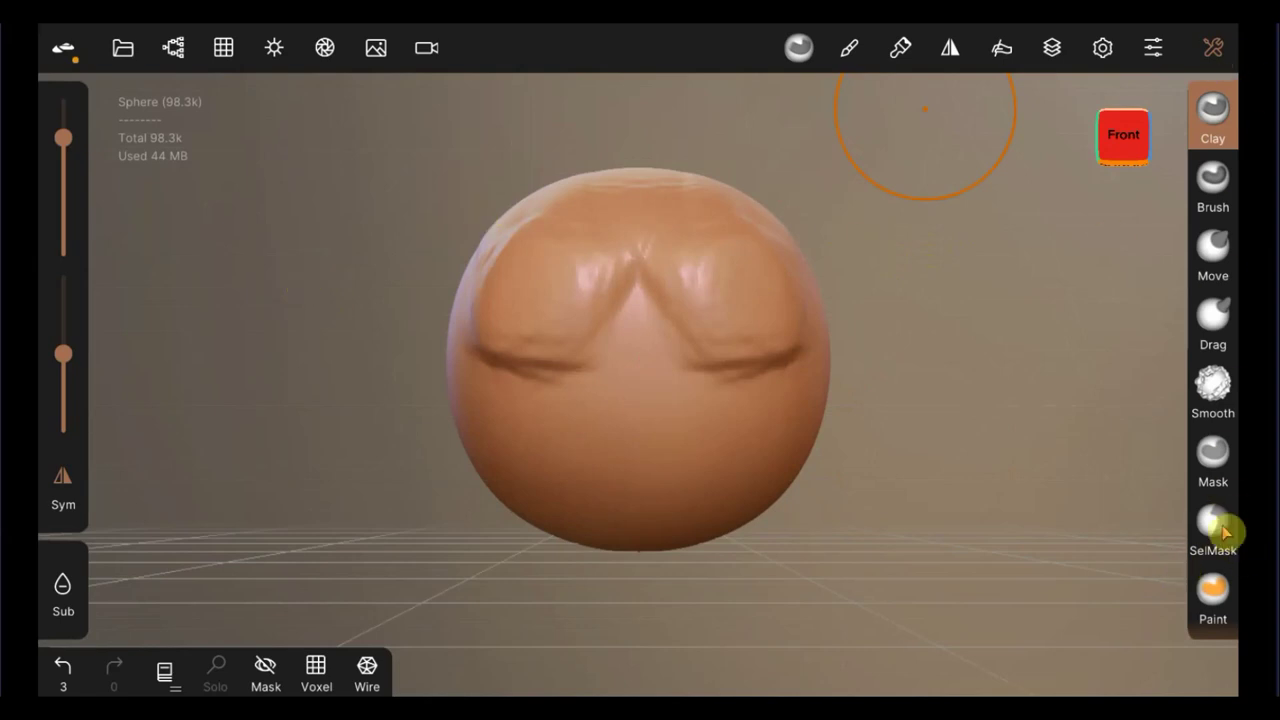
Step: Paint a mask over the sphere's lower middle, then try the SelMask tool
click(1217, 455)
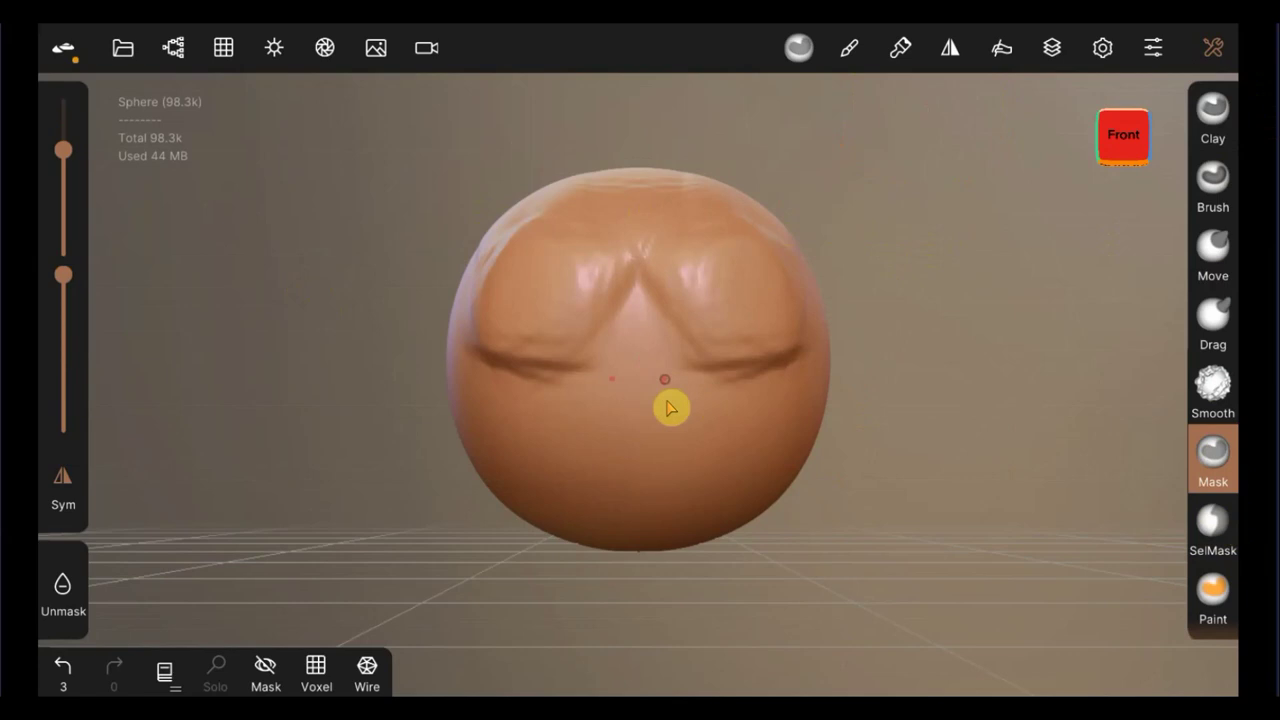
mouse_move(671, 406)
mouse_down()
mouse_move(628, 426)
mouse_move(712, 418)
mouse_up()
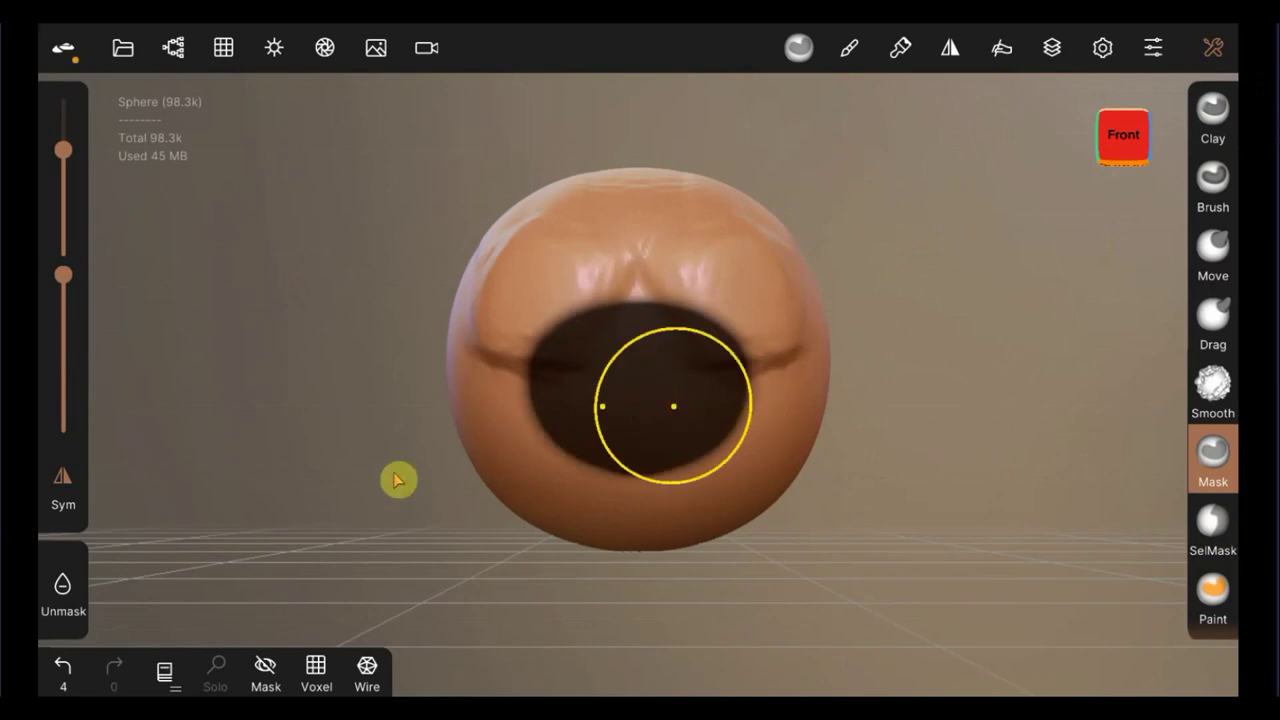
click(1217, 525)
mouse_move(737, 394)
mouse_down()
mouse_move(749, 400)
mouse_move(710, 340)
mouse_move(721, 408)
mouse_move(771, 354)
mouse_move(577, 340)
mouse_move(691, 509)
mouse_move(726, 393)
mouse_move(745, 405)
mouse_up()
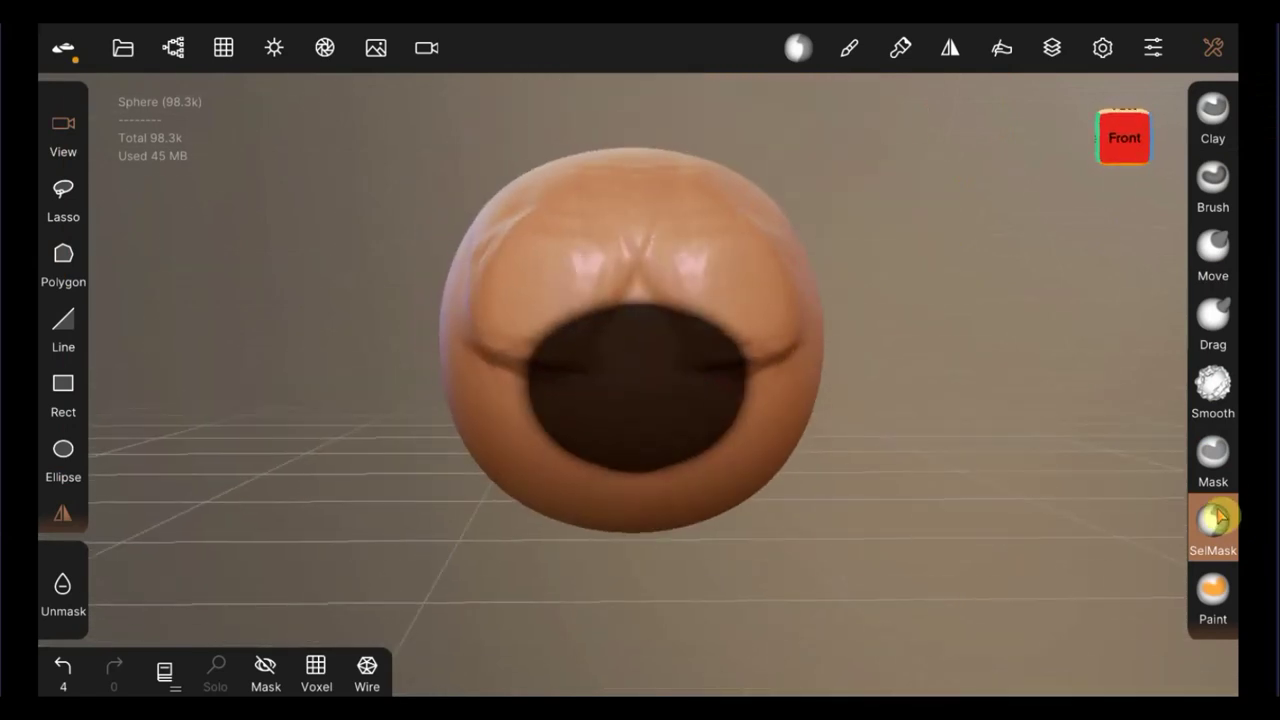
mouse_move(766, 272)
mouse_down()
mouse_move(686, 314)
mouse_move(686, 234)
mouse_move(818, 293)
mouse_up()
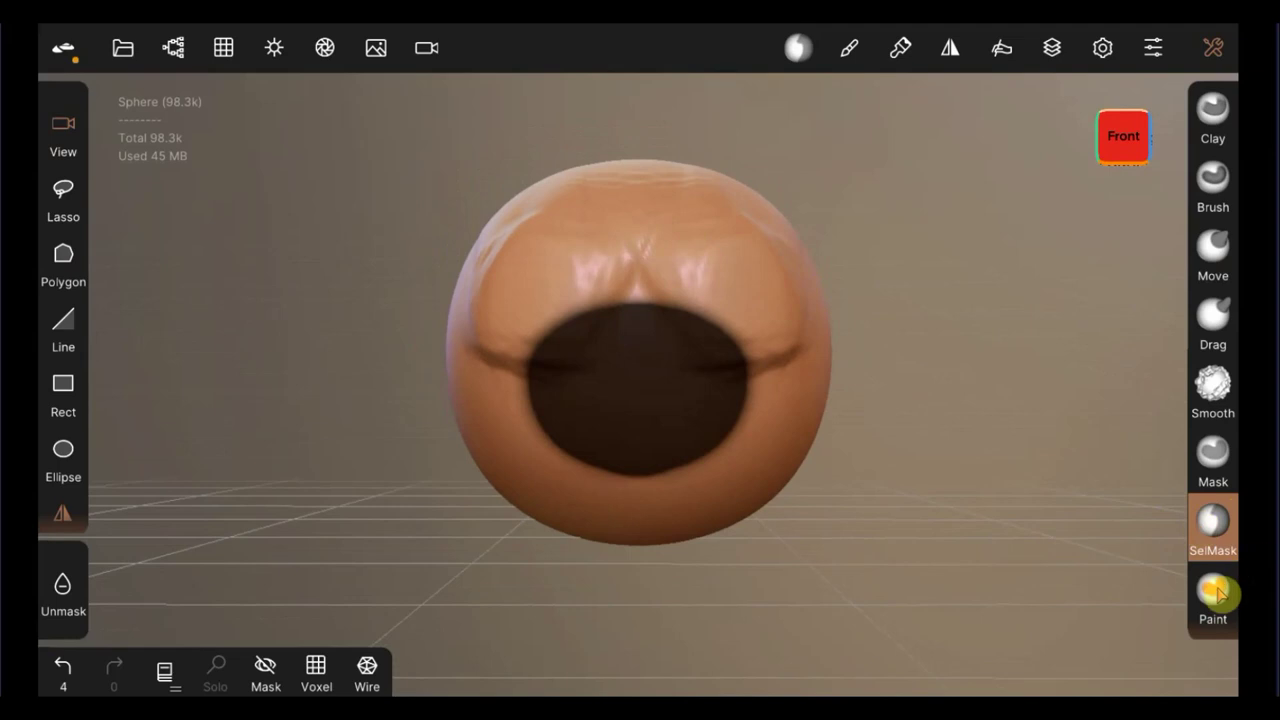
Step: Switch back to the standard Brush and view the sphere from above
click(1214, 180)
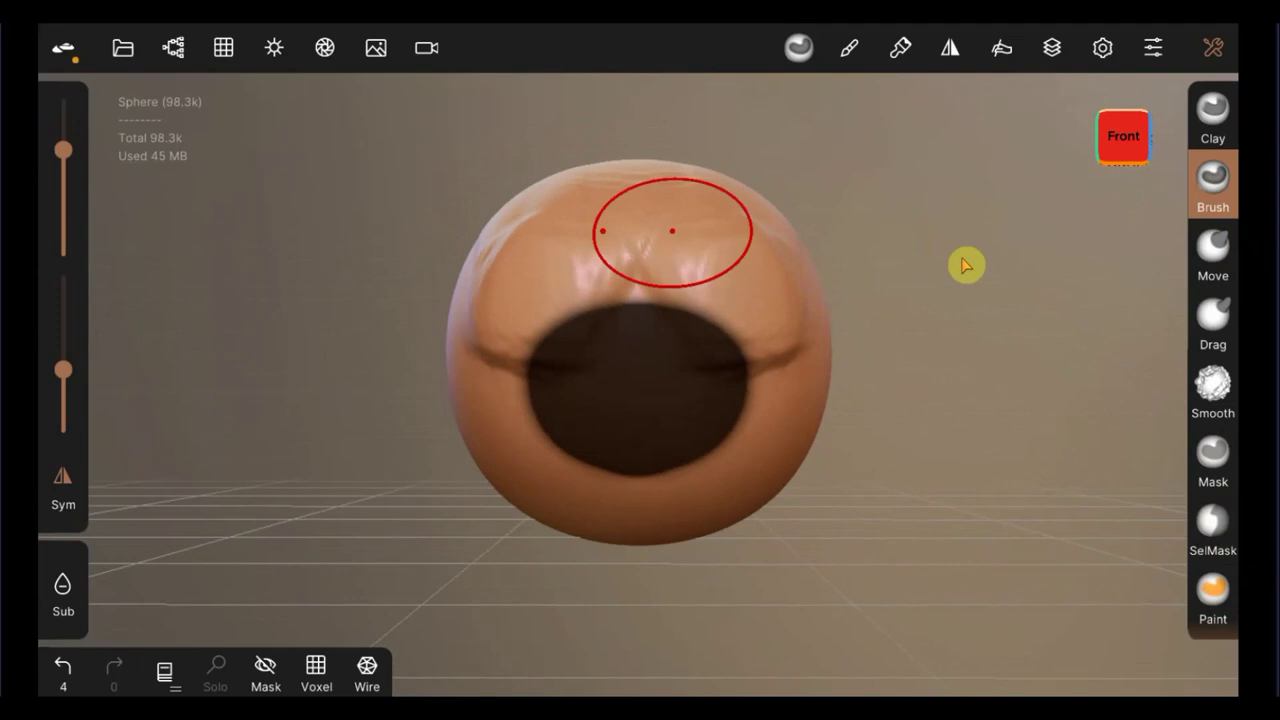
mouse_move(951, 258)
mouse_down()
mouse_move(980, 363)
mouse_move(966, 246)
mouse_move(952, 213)
mouse_move(934, 229)
mouse_up()
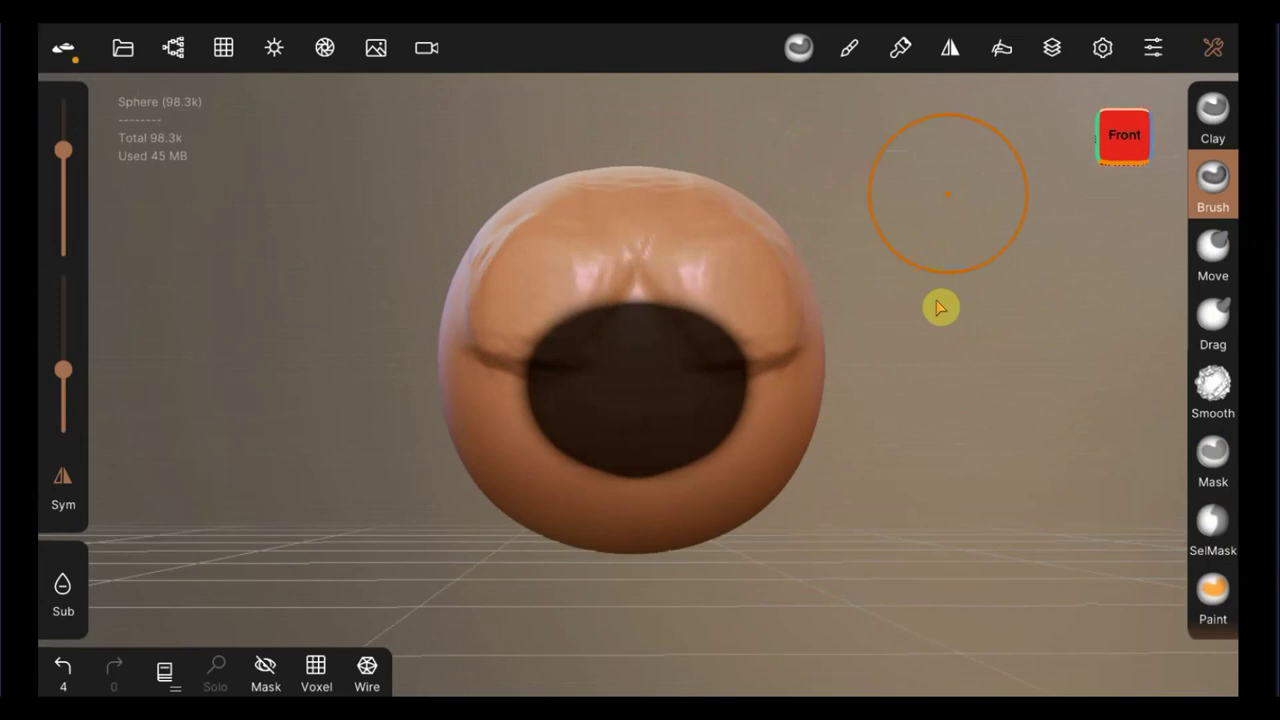
key(shift)
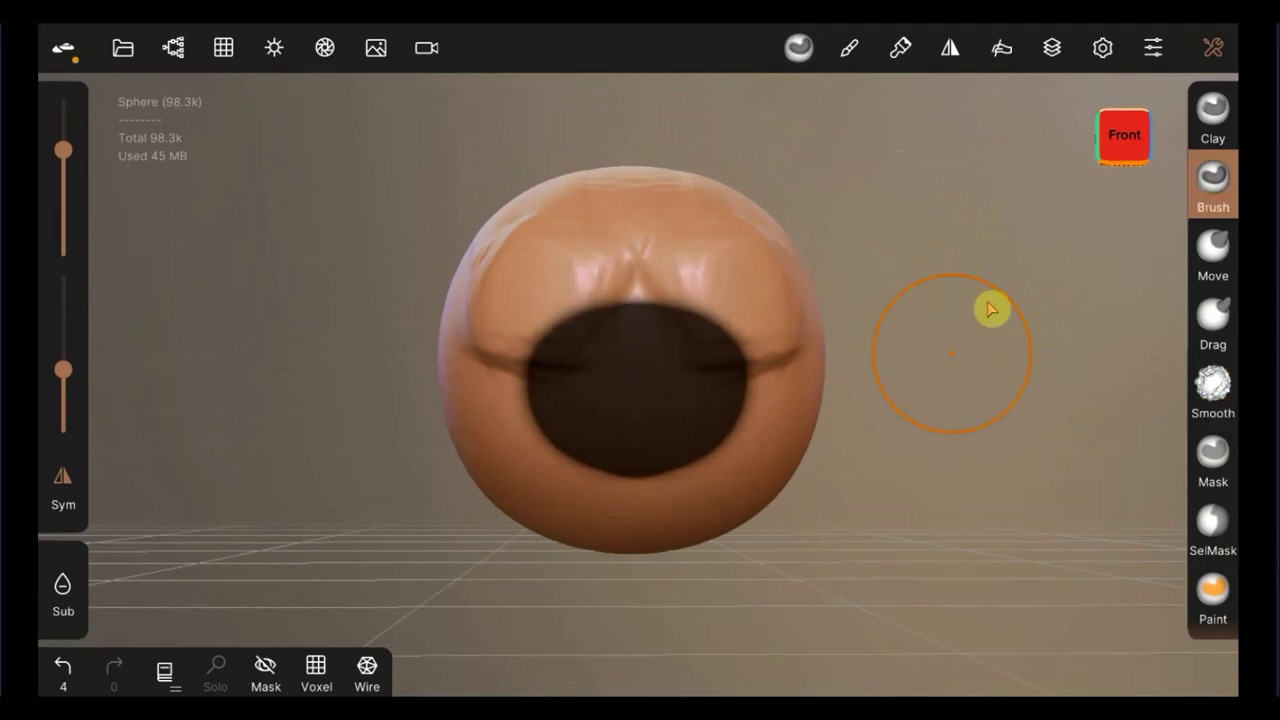
Step: Widen the oval mask left, right and upward at its top centre, then clear it
click(1214, 455)
mouse_move(872, 232)
mouse_down()
mouse_move(890, 250)
mouse_move(878, 230)
mouse_up()
key(shift)
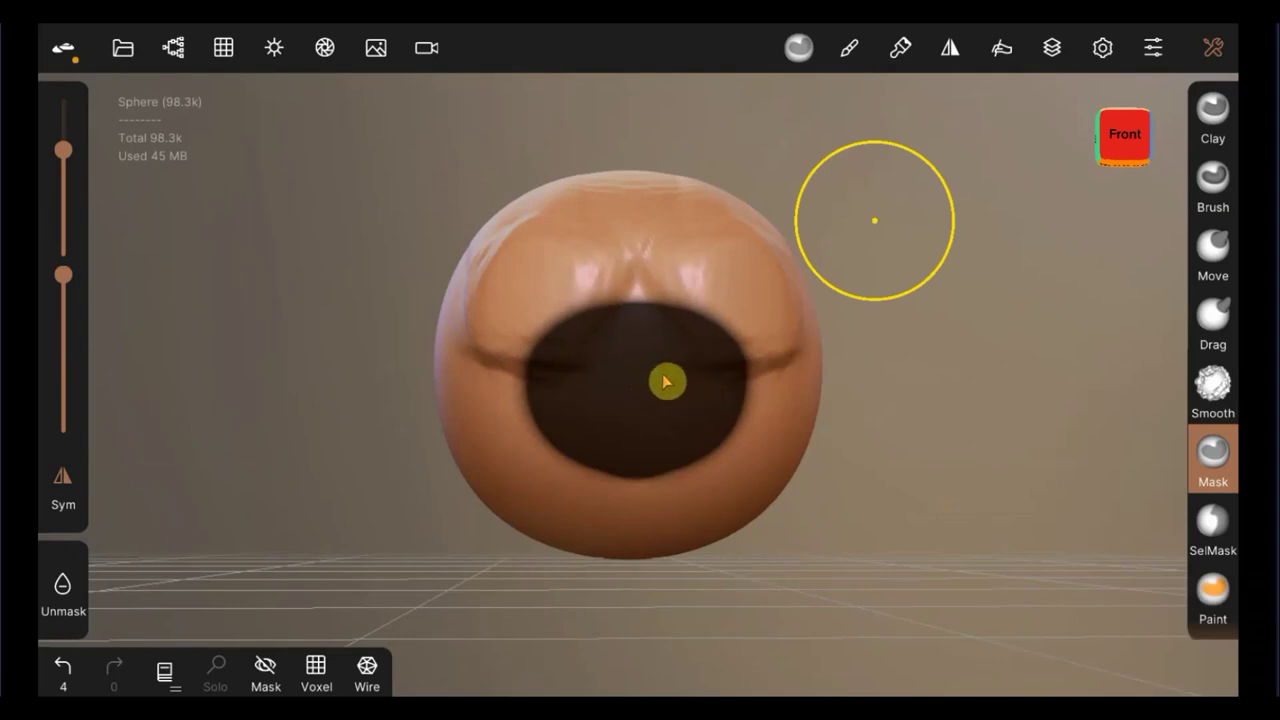
drag(683, 414, 666, 403)
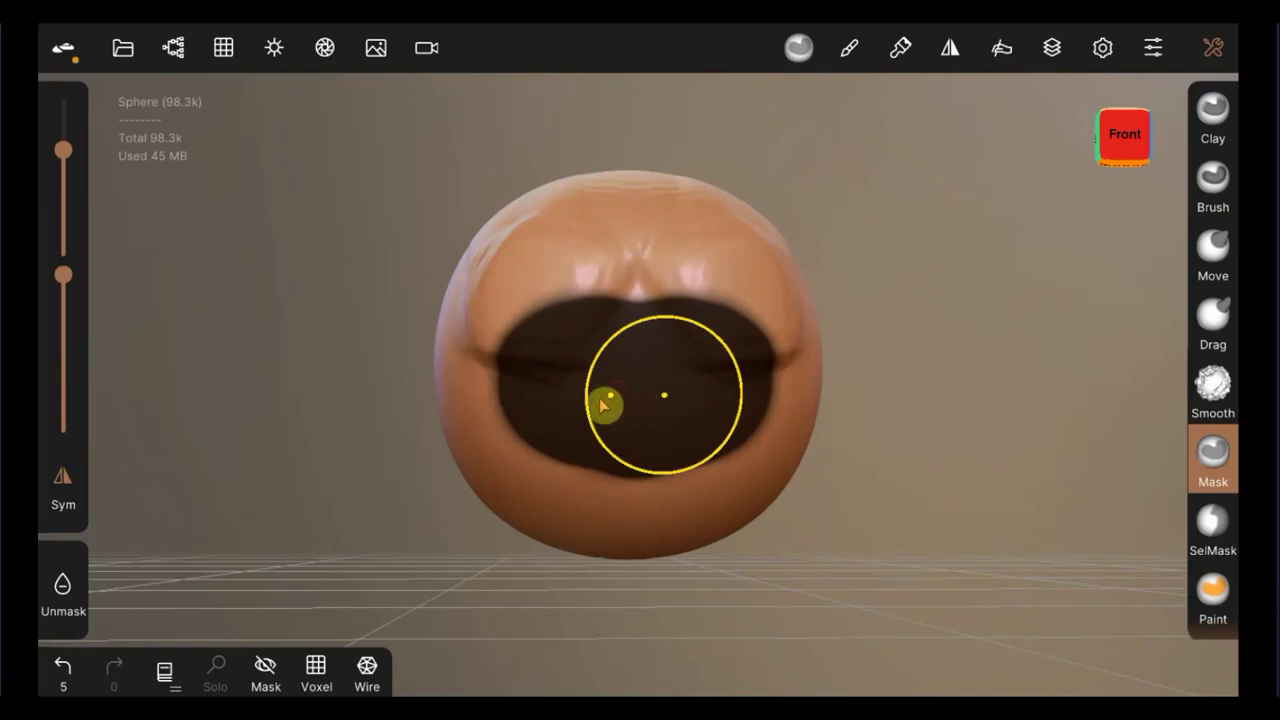
mouse_move(597, 360)
mouse_down()
mouse_move(662, 376)
mouse_move(674, 337)
mouse_move(520, 443)
mouse_move(657, 323)
mouse_move(636, 368)
mouse_up()
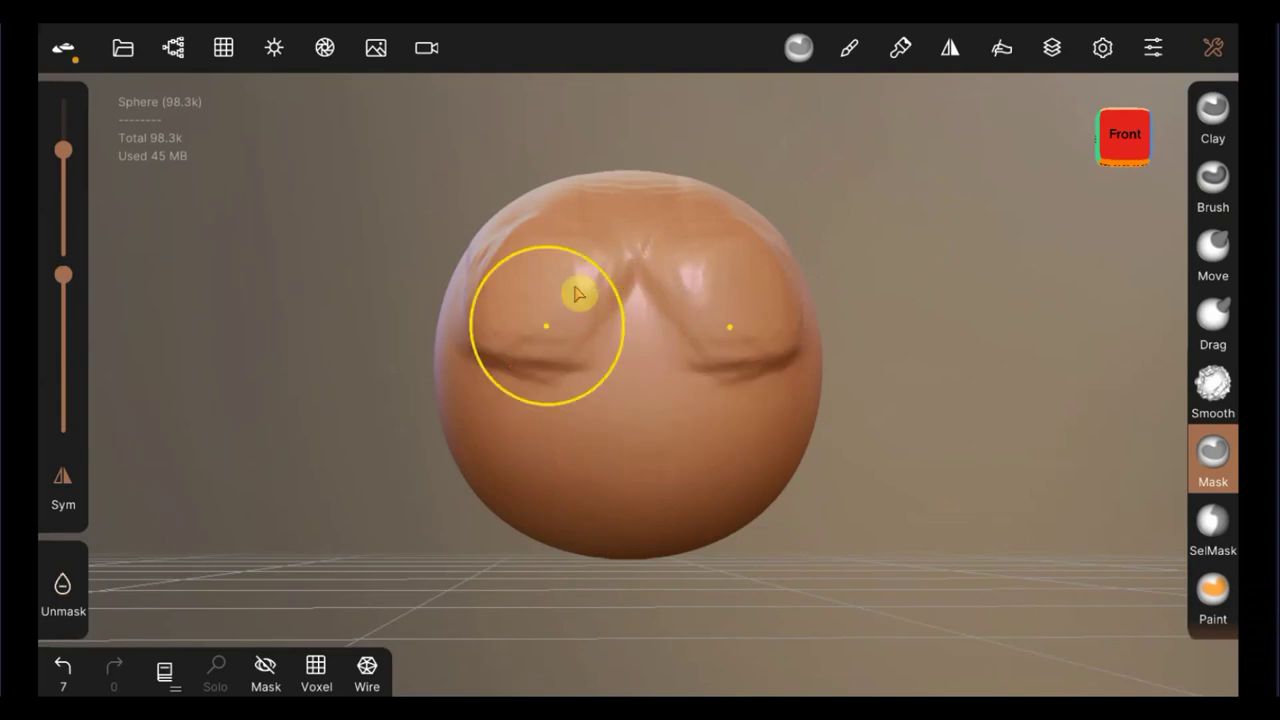
shift+drag(563, 277, 526, 266)
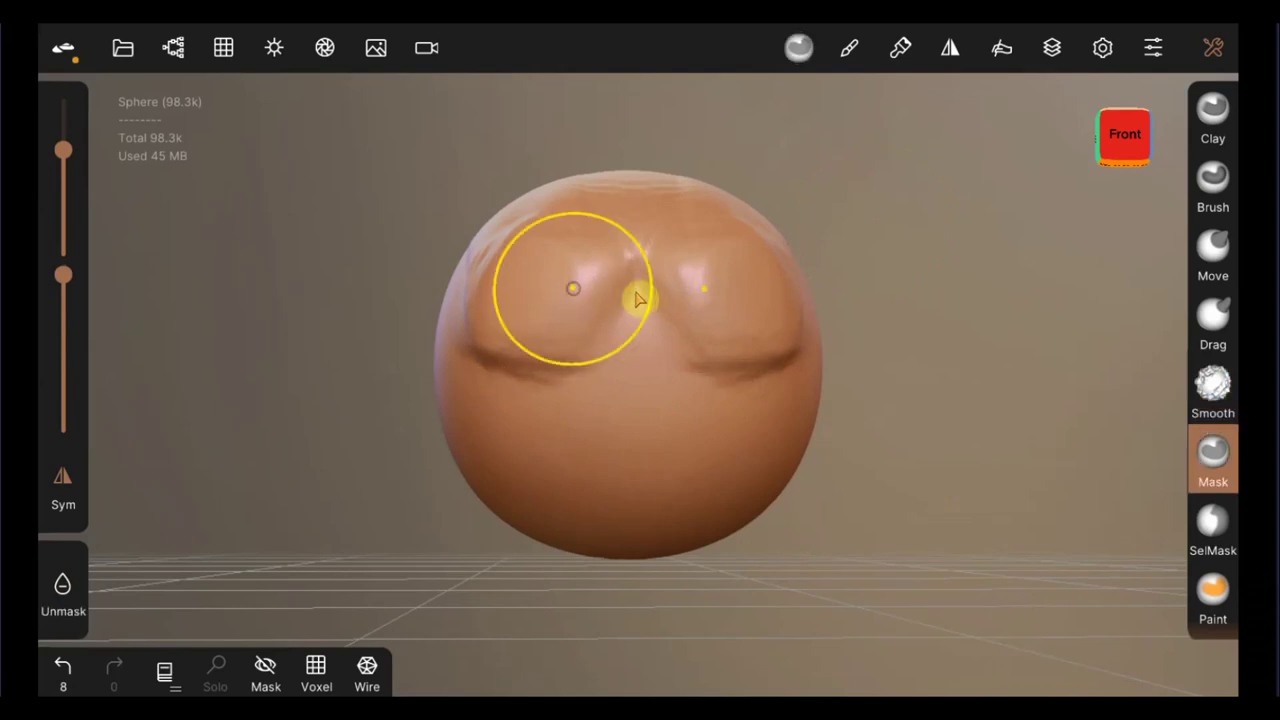
Step: Smooth the sphere's top, then pull it outward with Drag at 70% radius and 37% intensity
click(1213, 380)
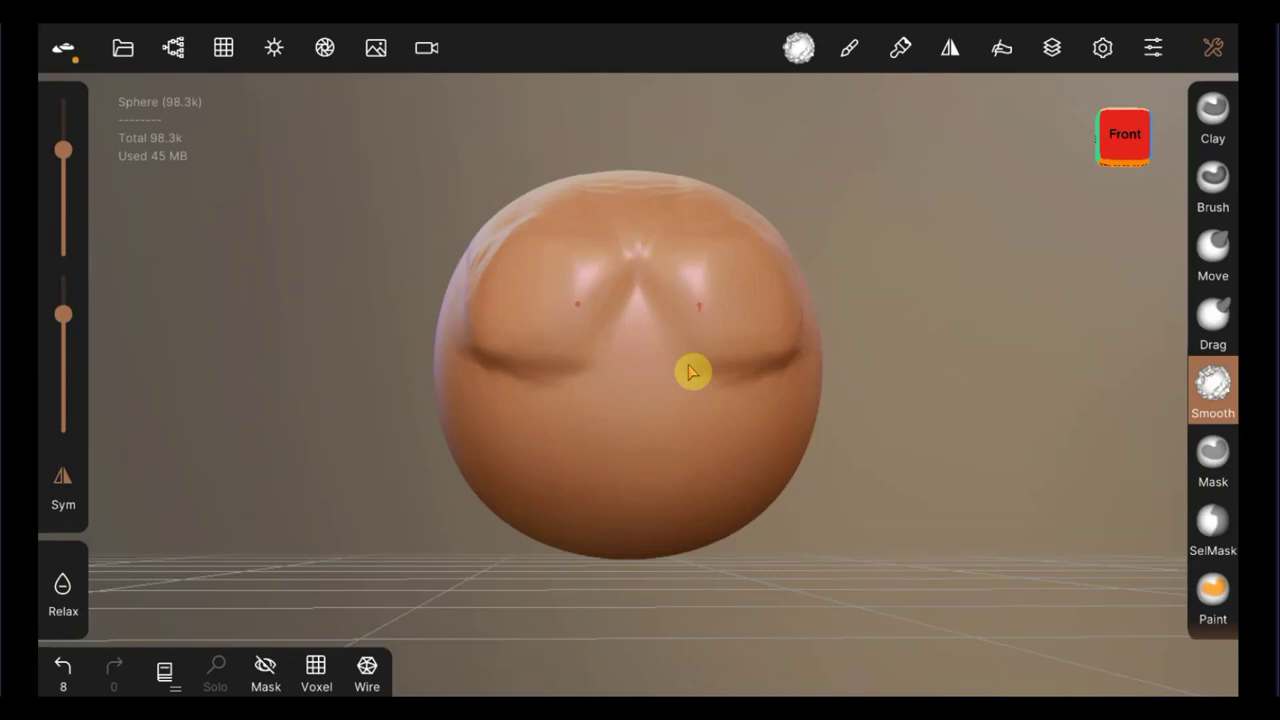
drag(723, 277, 688, 295)
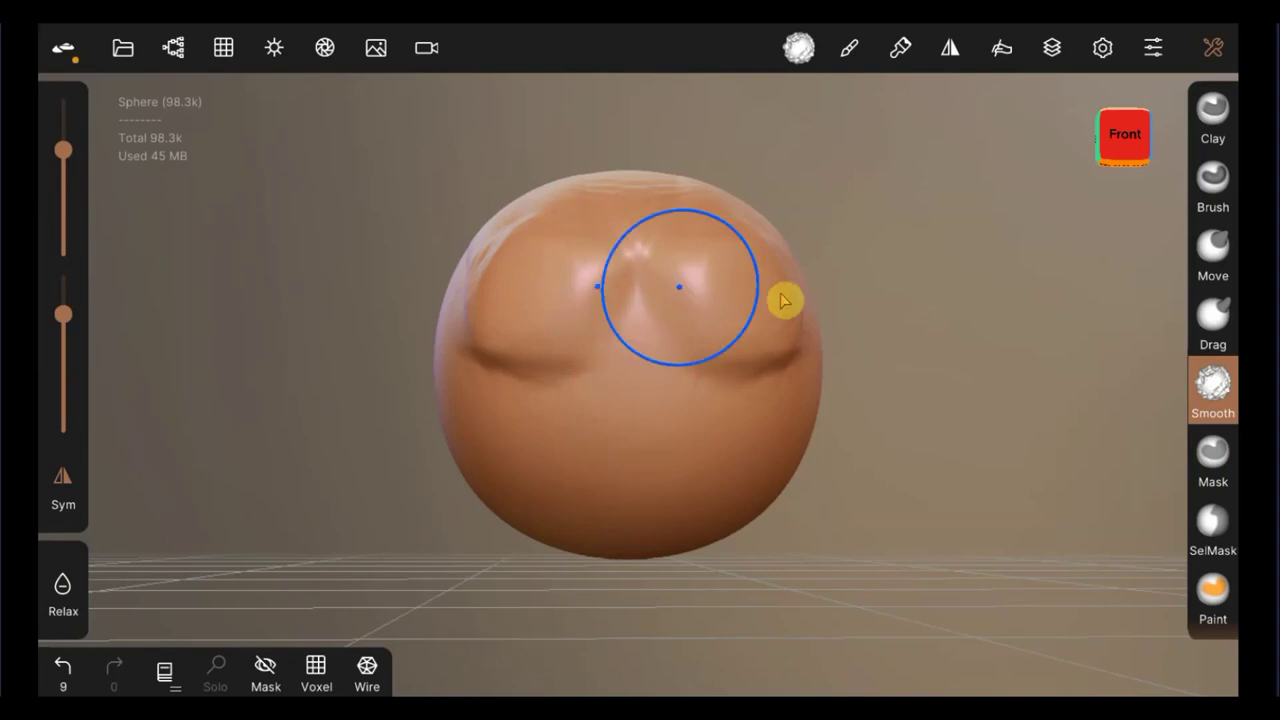
click(1214, 322)
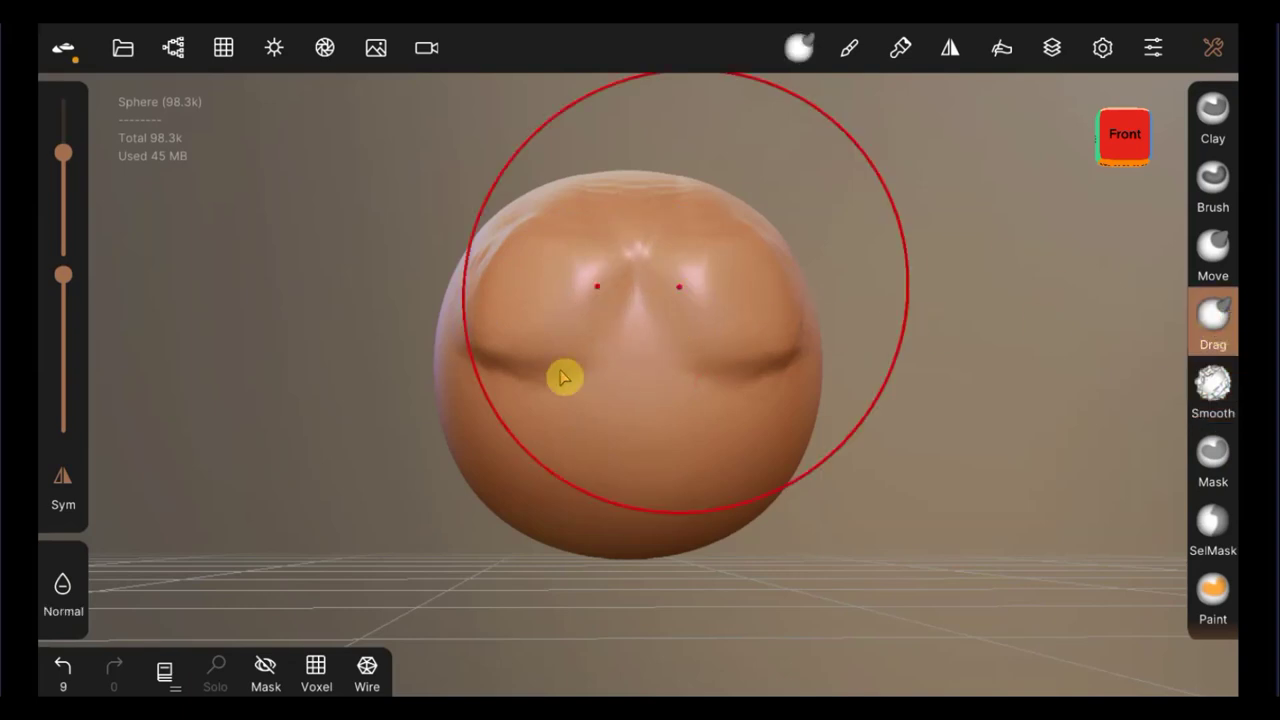
mouse_move(63, 160)
mouse_down()
mouse_move(64, 148)
mouse_move(70, 236)
mouse_up()
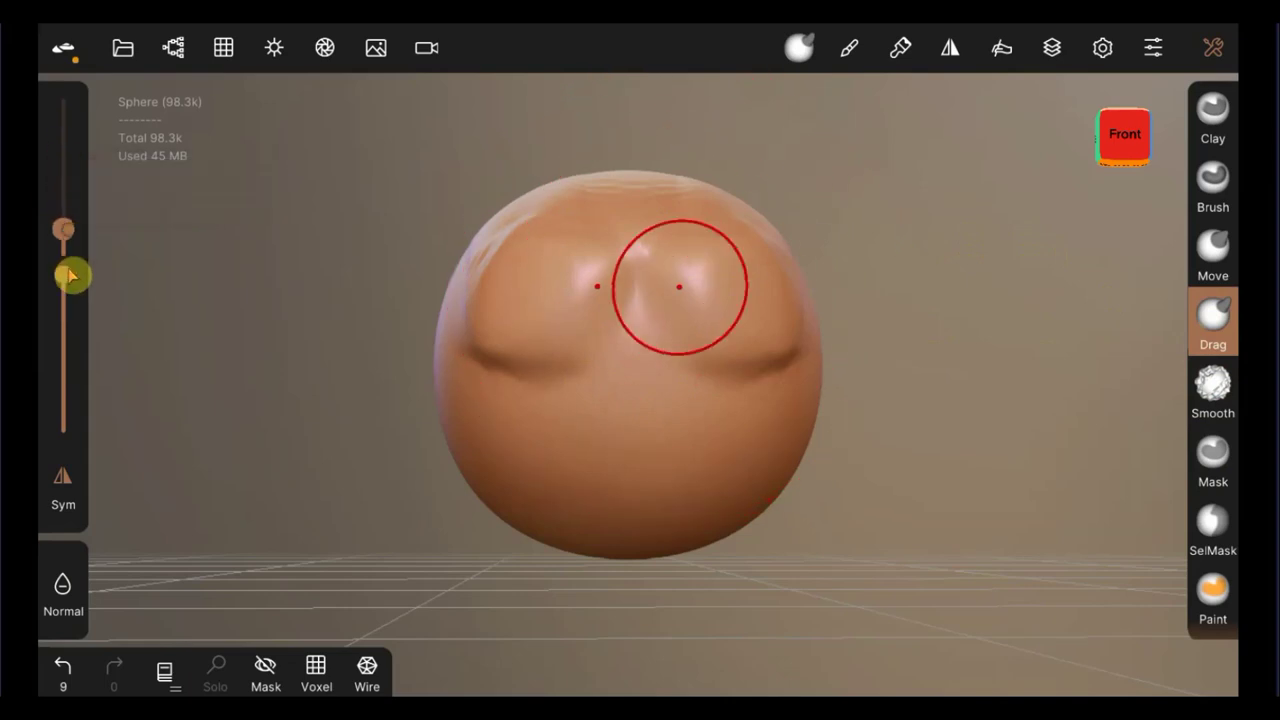
drag(67, 285, 72, 380)
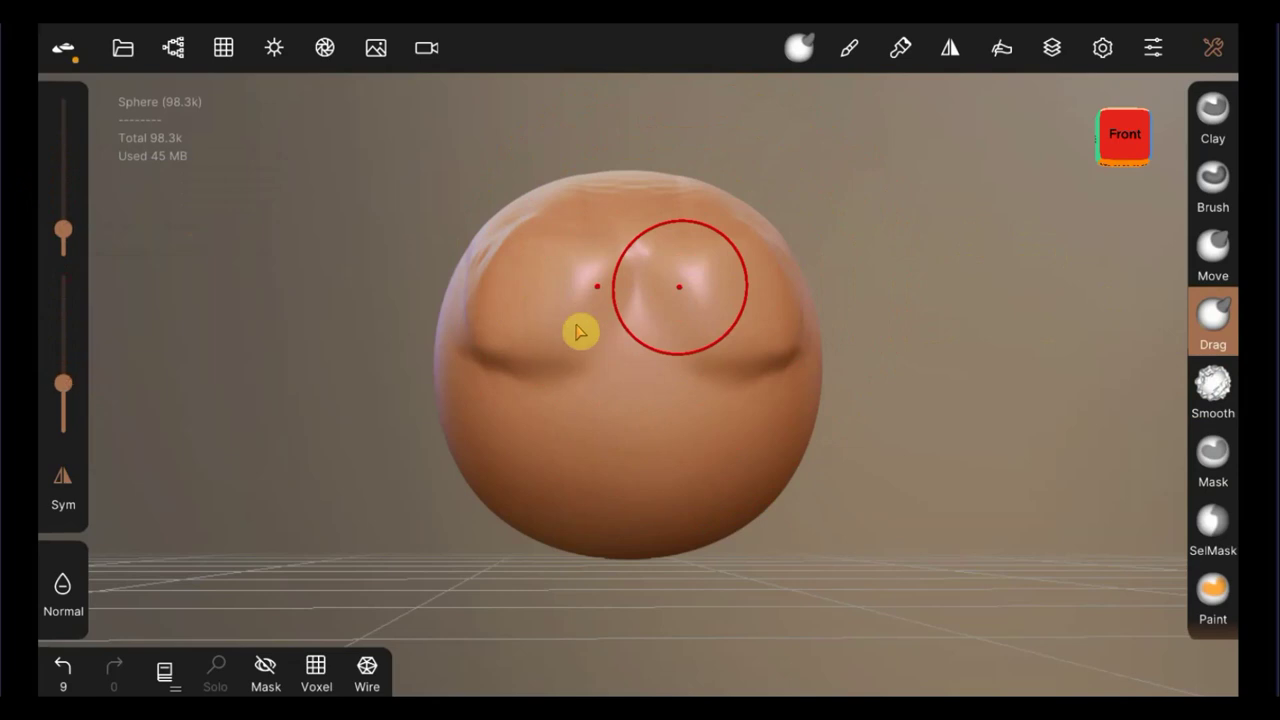
mouse_move(580, 329)
mouse_down()
mouse_move(543, 346)
mouse_move(618, 381)
mouse_move(486, 303)
mouse_move(433, 311)
mouse_move(477, 280)
mouse_move(477, 254)
mouse_move(500, 291)
mouse_move(659, 272)
mouse_up()
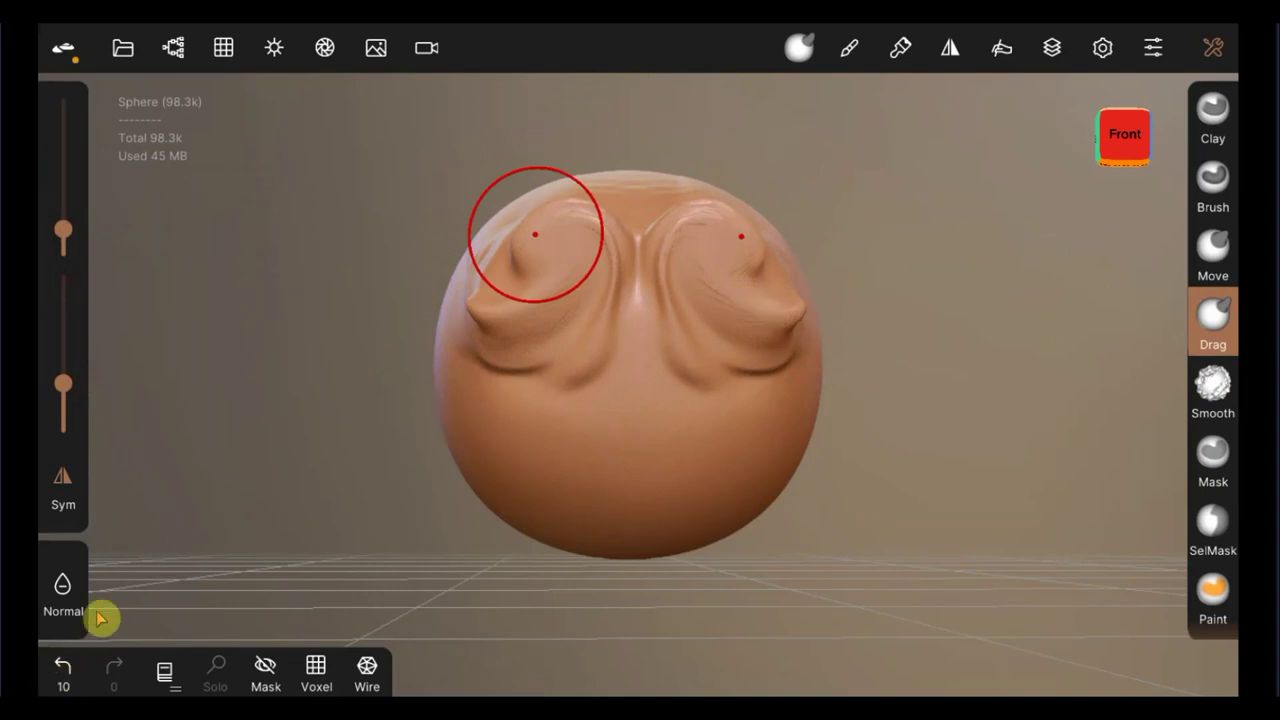
Step: Undo the drag and smoothing changes to restore the creased top
click(64, 672)
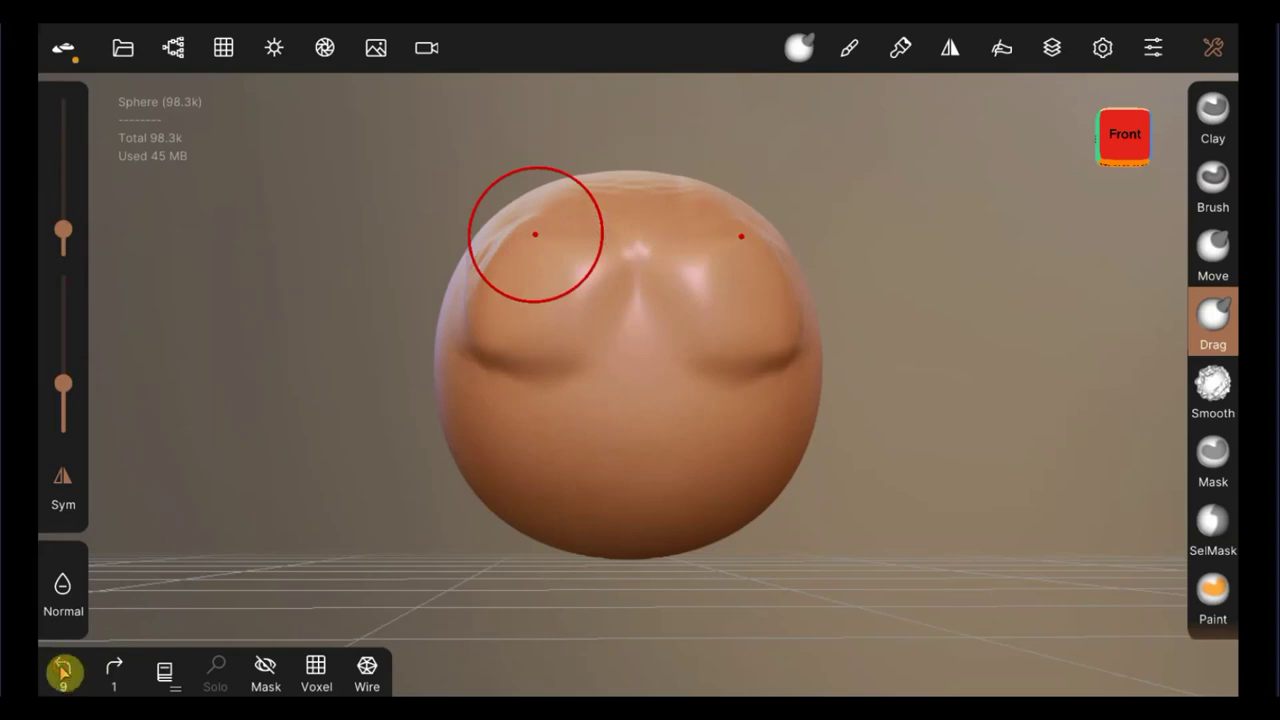
click(64, 672)
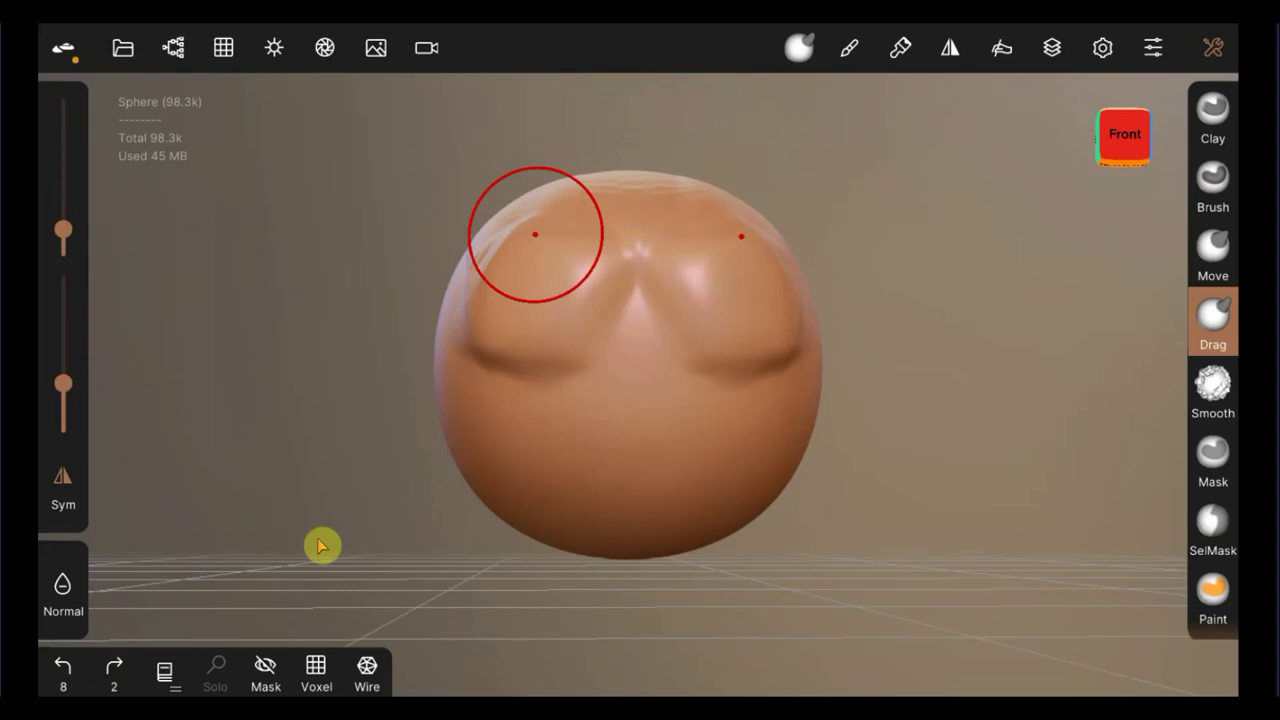
click(64, 672)
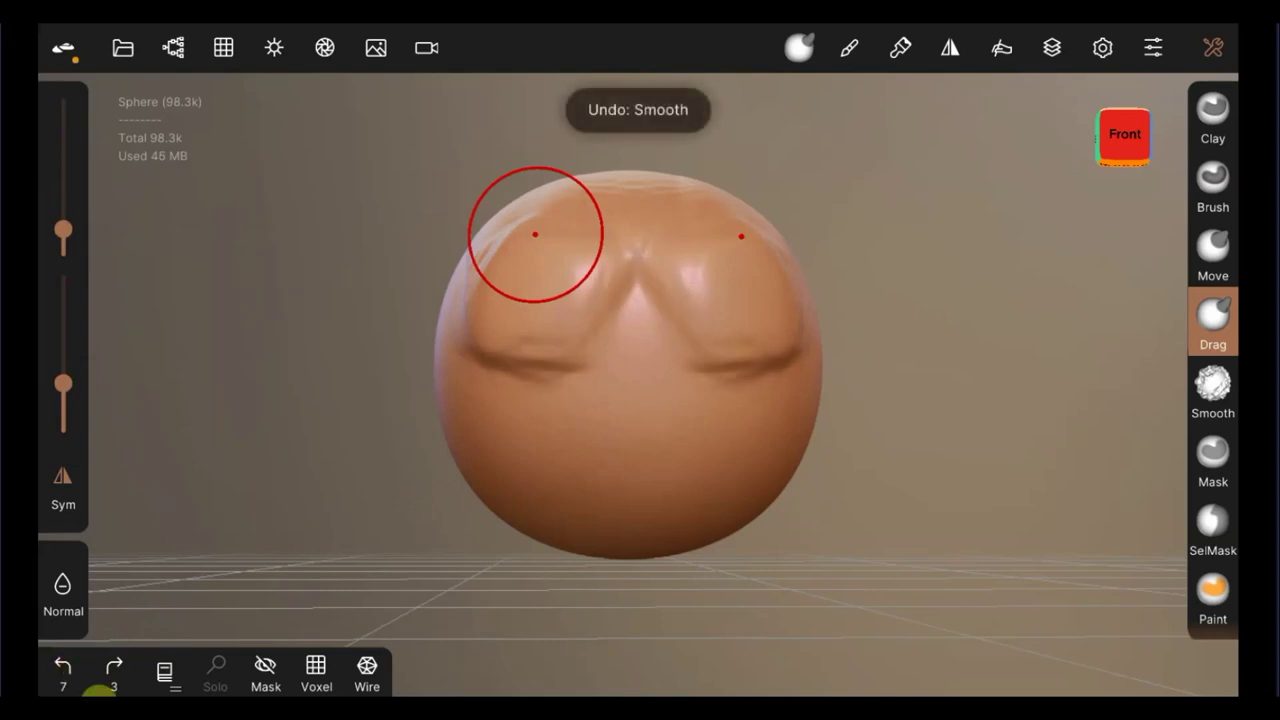
click(64, 672)
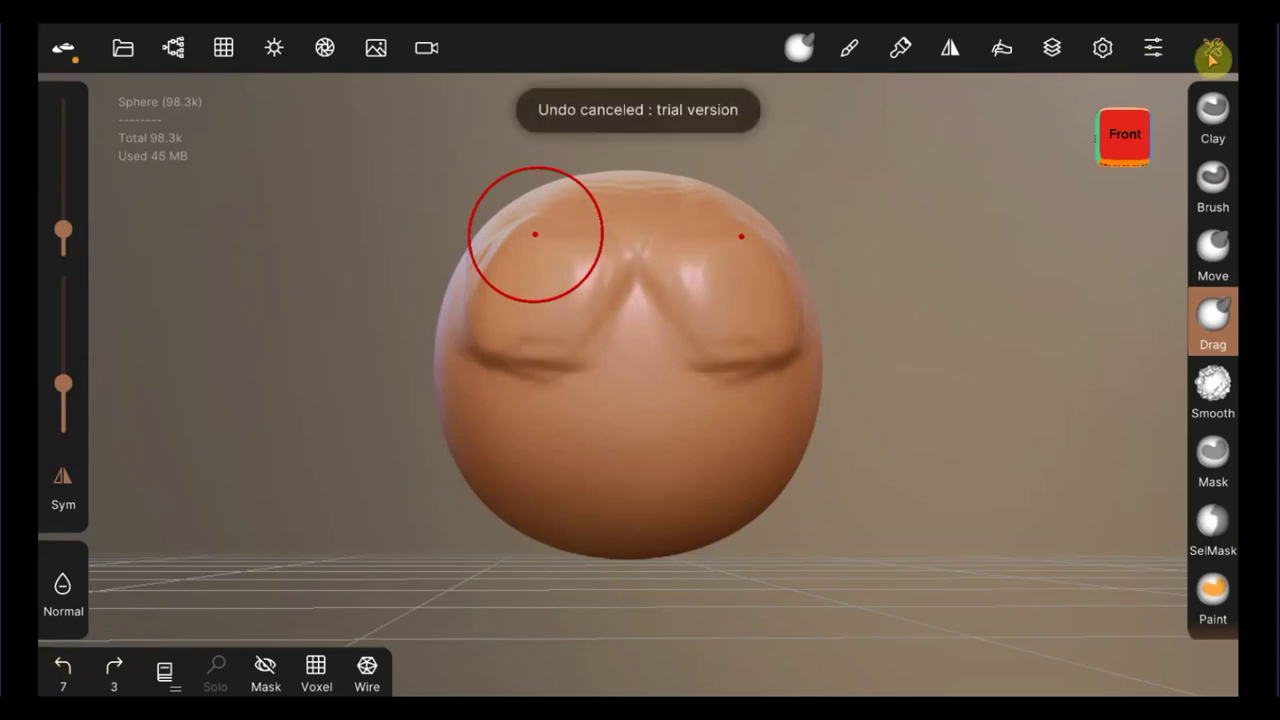
Step: Add a Camera reset shortcut to the bottom bar and use it to reset to the front view
click(1156, 50)
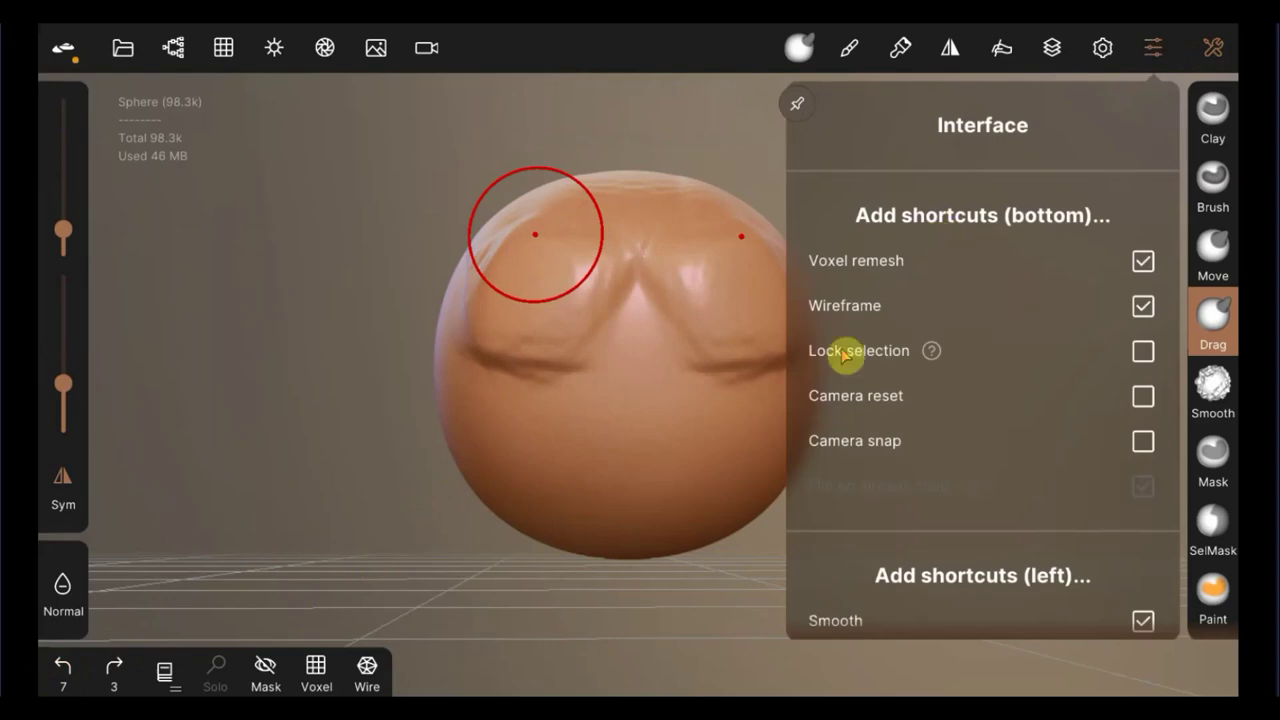
click(1143, 308)
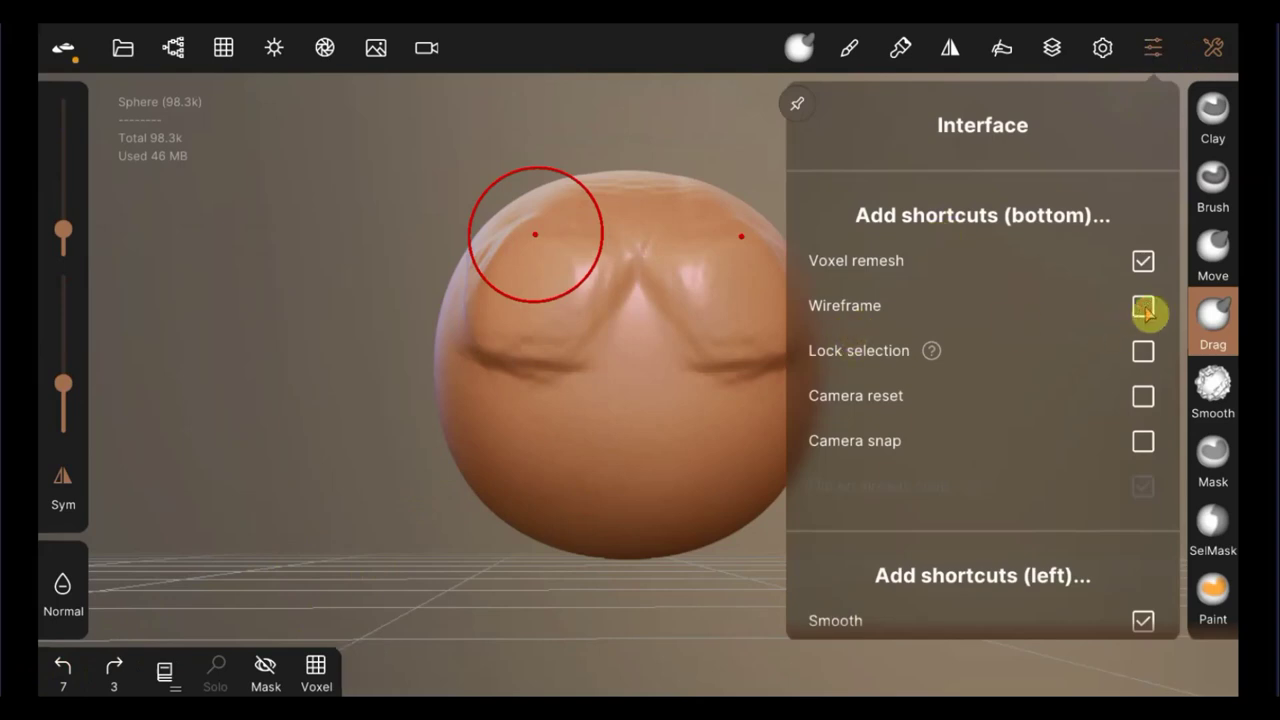
click(1143, 308)
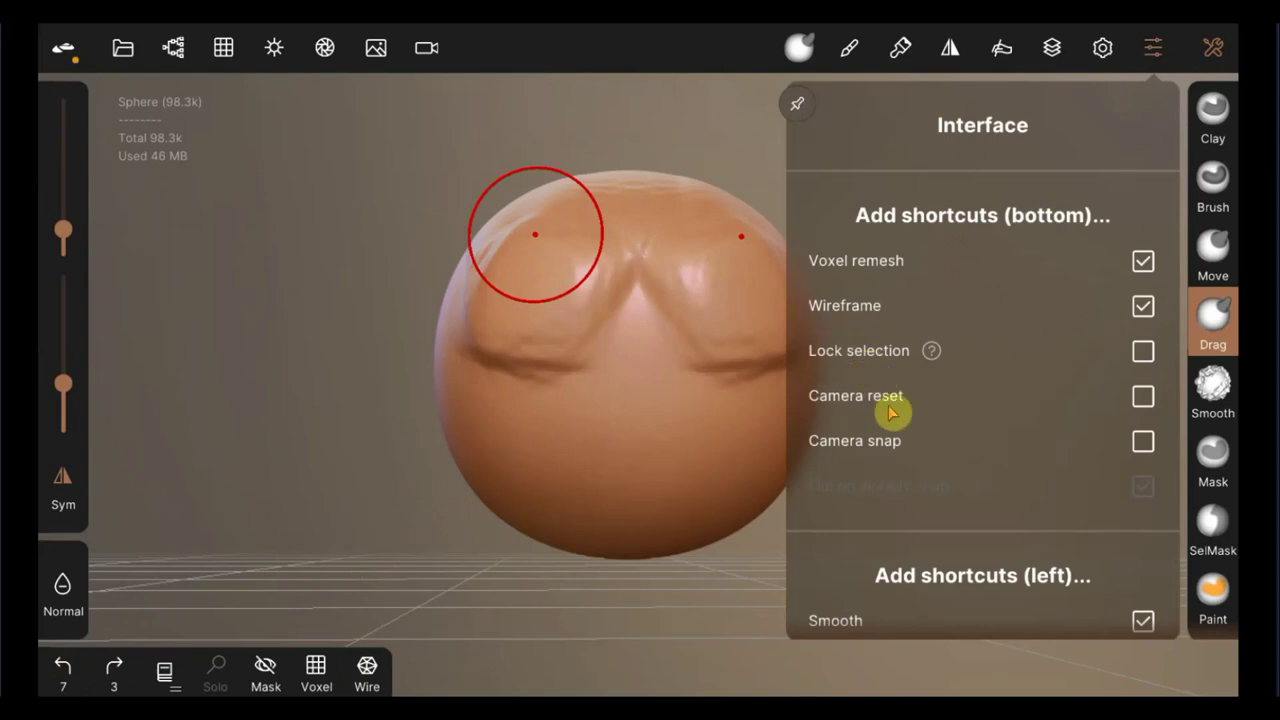
scroll(891, 412, down, 2)
scroll(905, 385, down, 2)
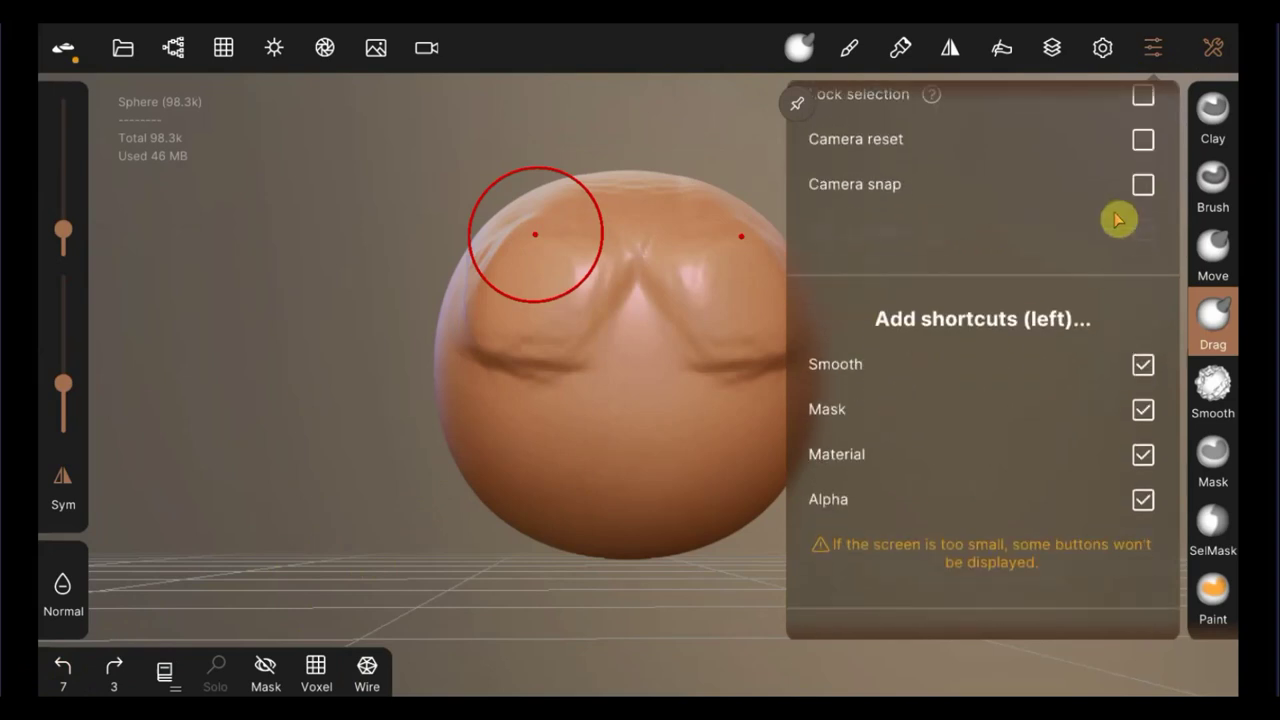
scroll(1130, 200, up, 2)
scroll(1140, 280, up, 1)
click(1144, 272)
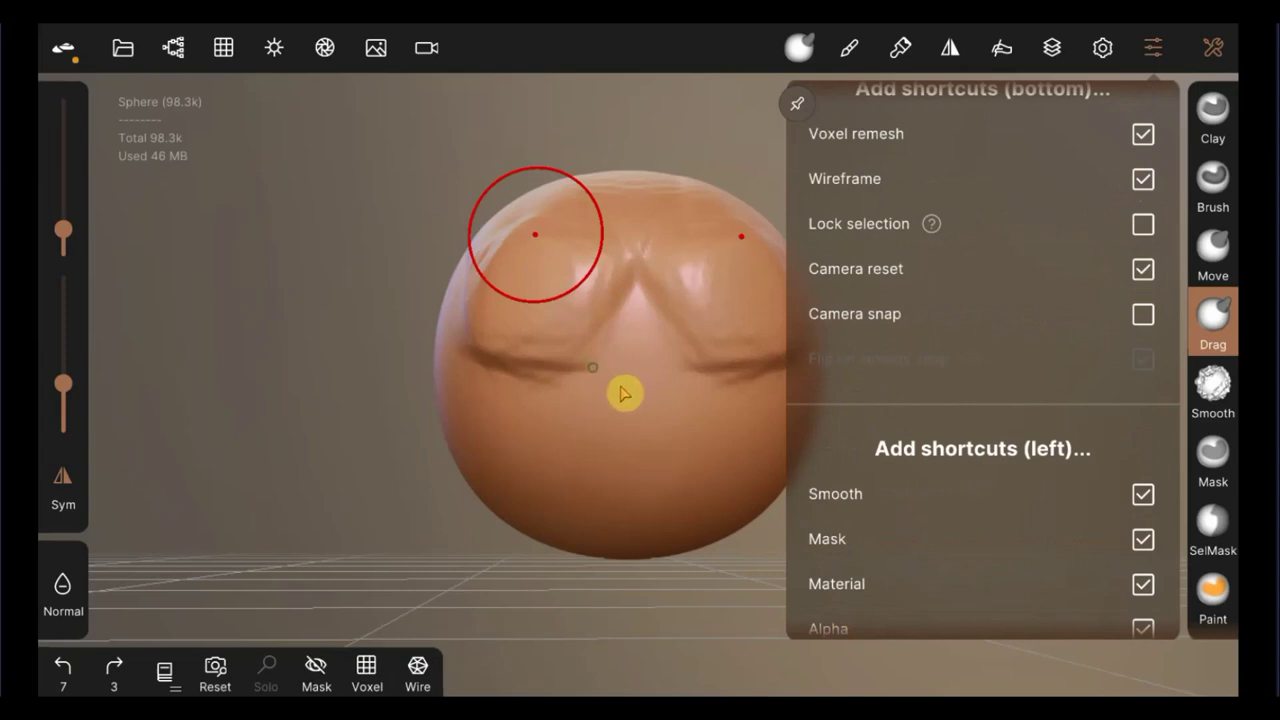
click(578, 382)
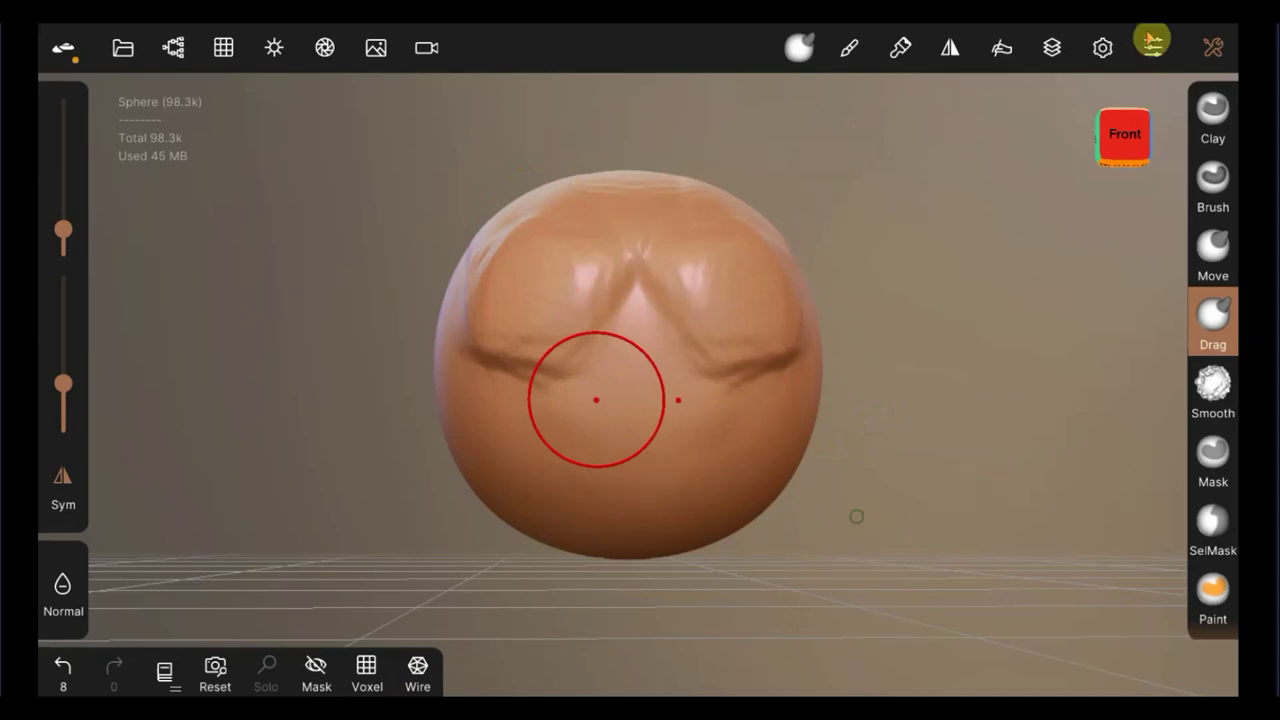
Step: Remove the Camera reset shortcut from the bottom shortcut bar
click(1155, 50)
click(1143, 269)
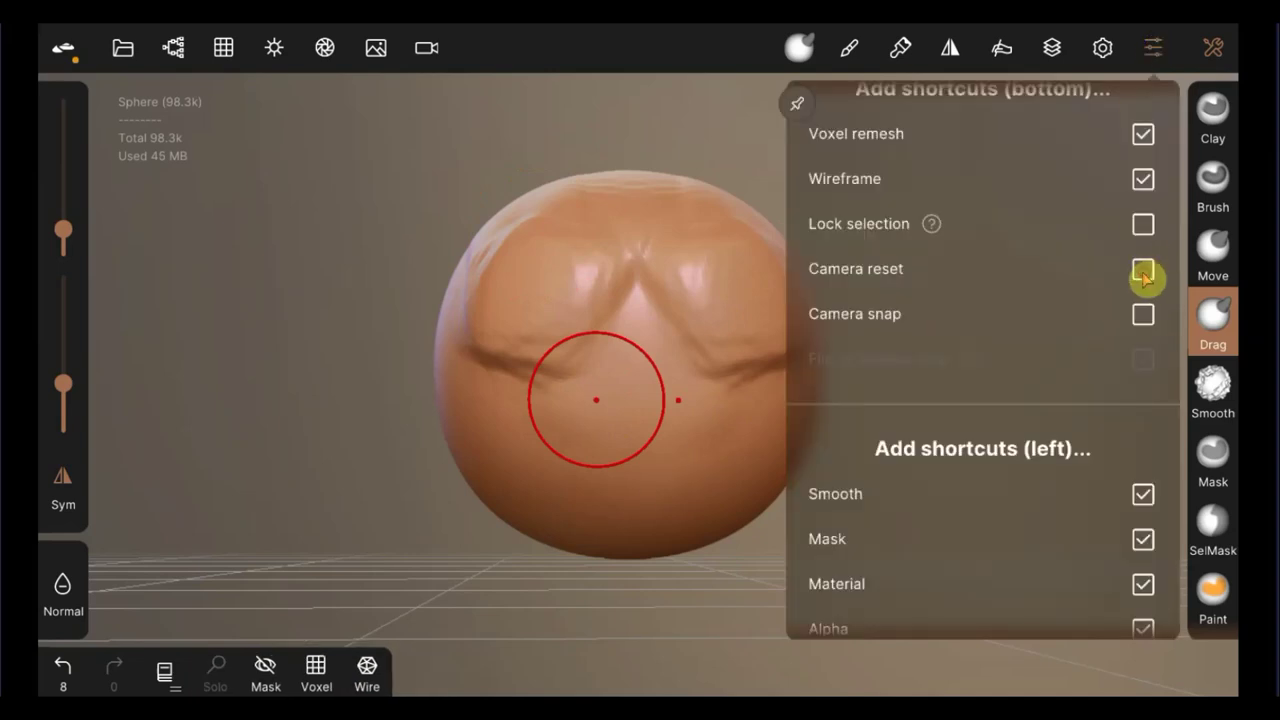
click(731, 170)
mouse_move(774, 183)
mouse_down()
mouse_move(900, 183)
mouse_move(830, 307)
mouse_move(734, 251)
mouse_move(751, 198)
mouse_up()
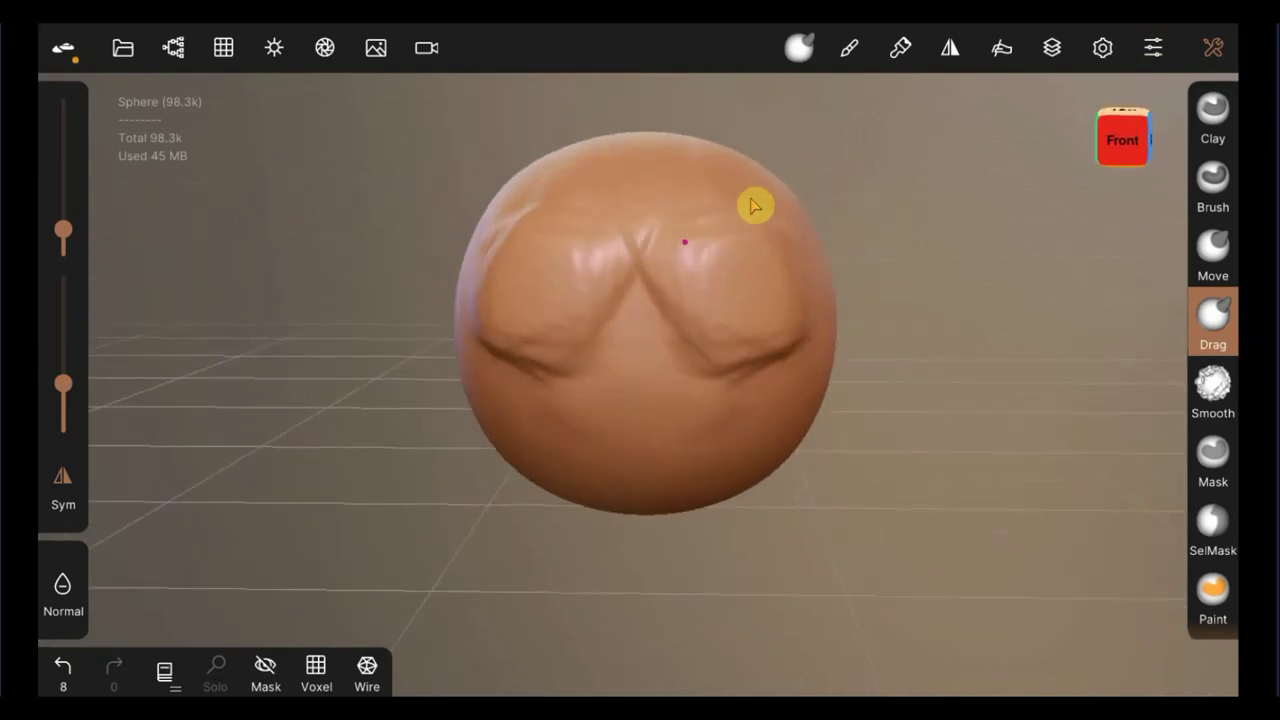
Step: Reopen the interface settings and scroll down to the Main colors options
click(1155, 52)
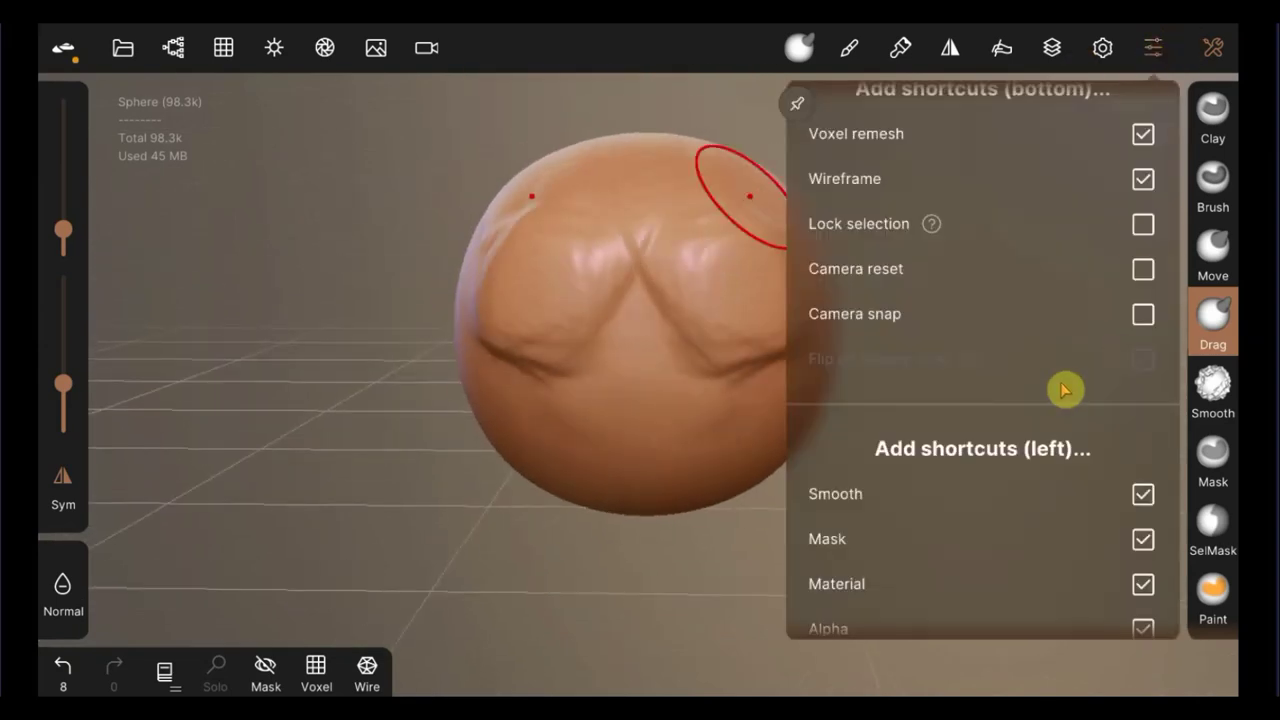
scroll(1040, 400, down, 1)
scroll(1017, 410, down, 3)
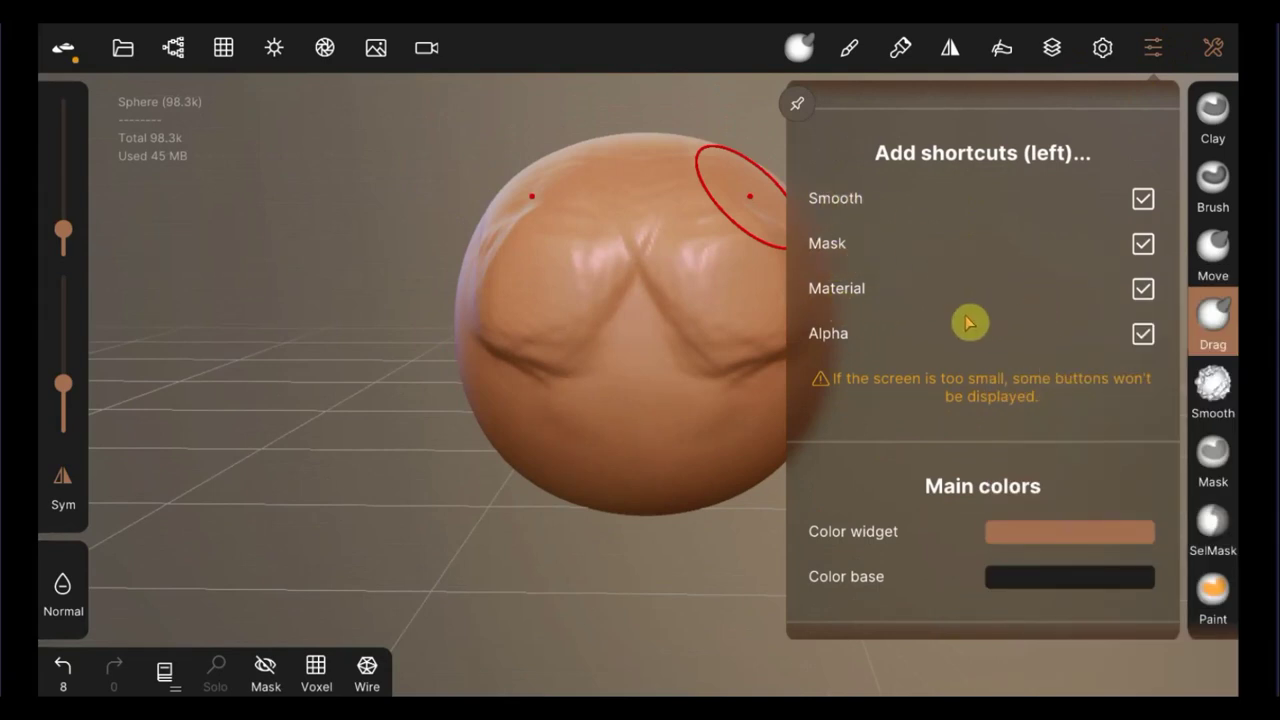
scroll(933, 369, down, 5)
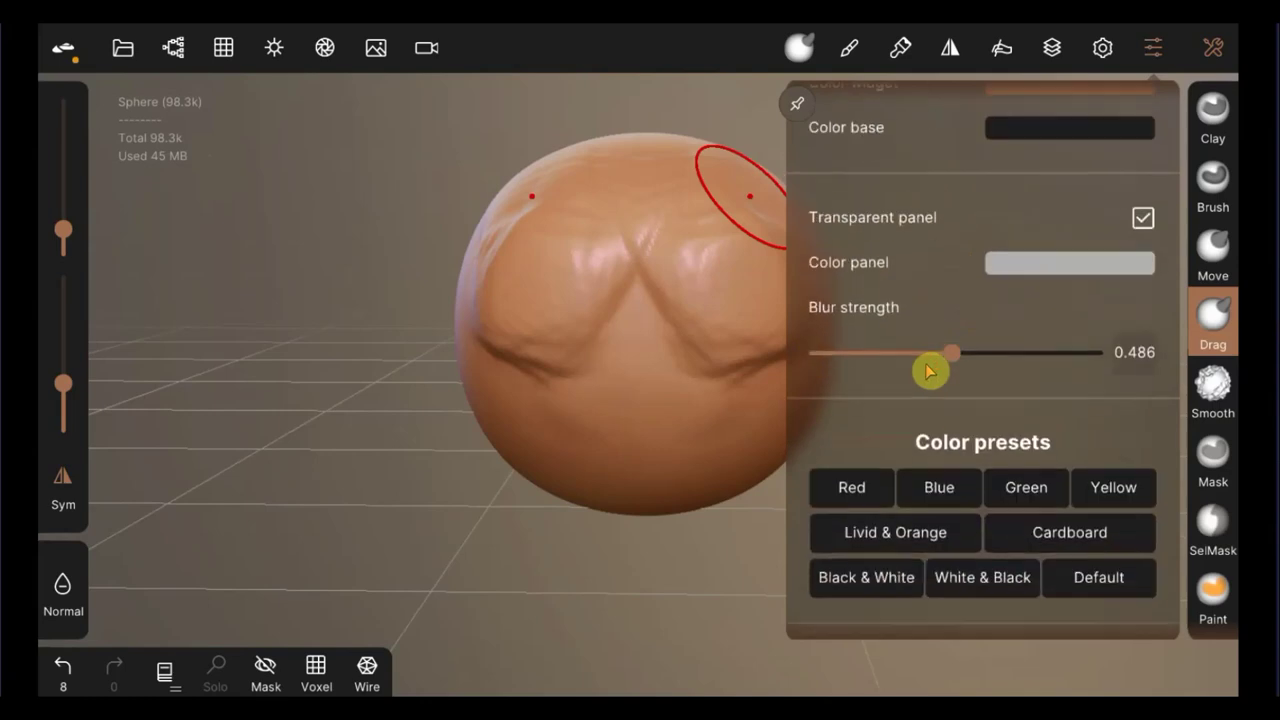
scroll(930, 370, up, 3)
scroll(943, 454, up, 2)
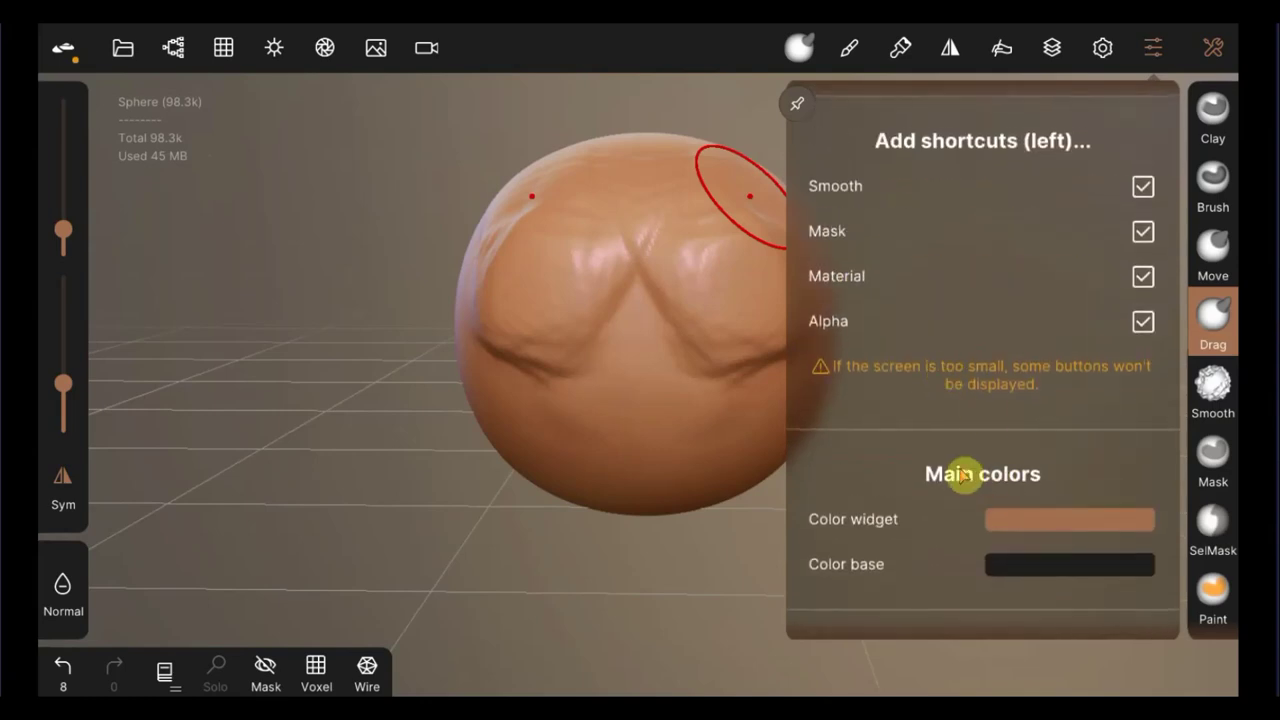
scroll(975, 485, down, 5)
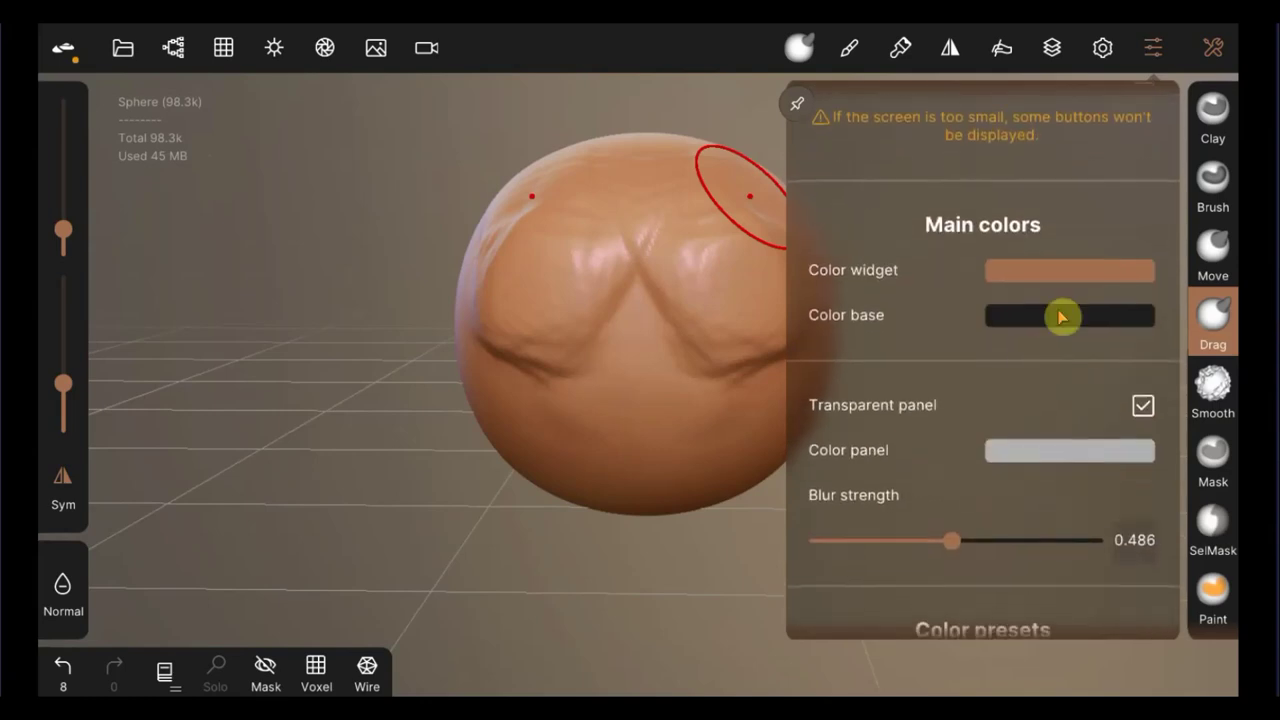
Step: Change the interface accent colour to a pale blue-lavender
click(1080, 272)
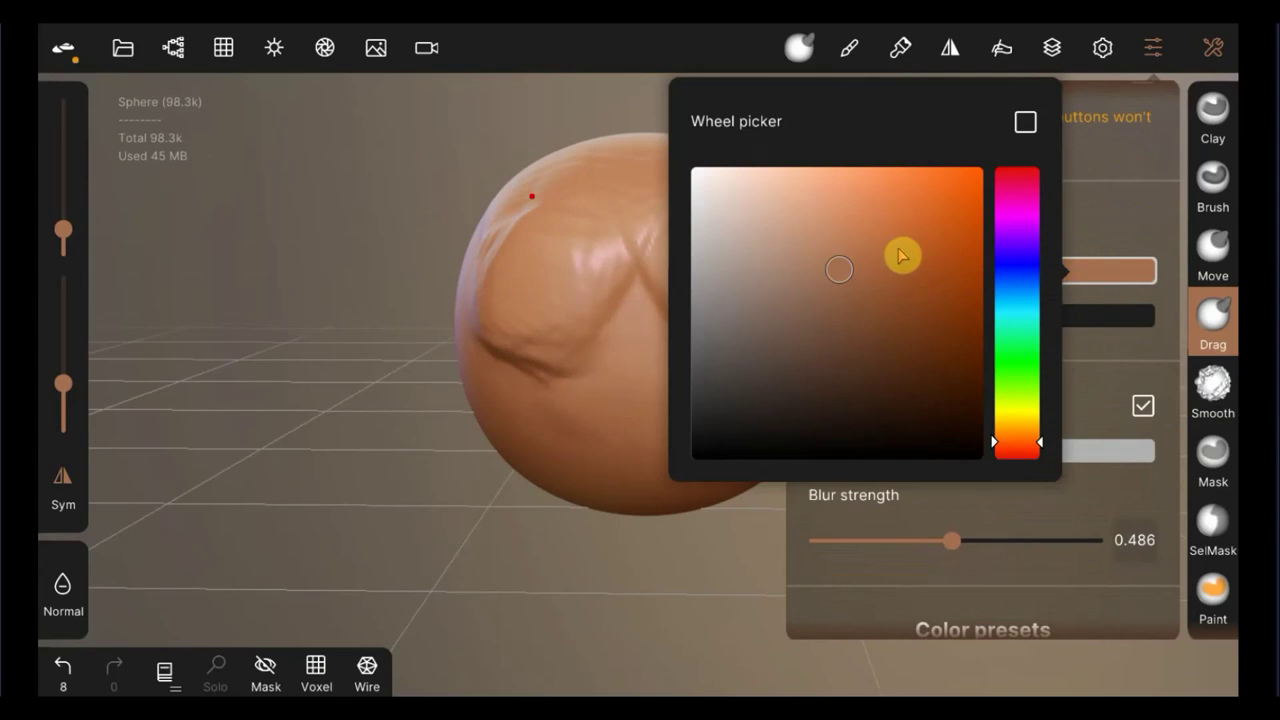
click(740, 238)
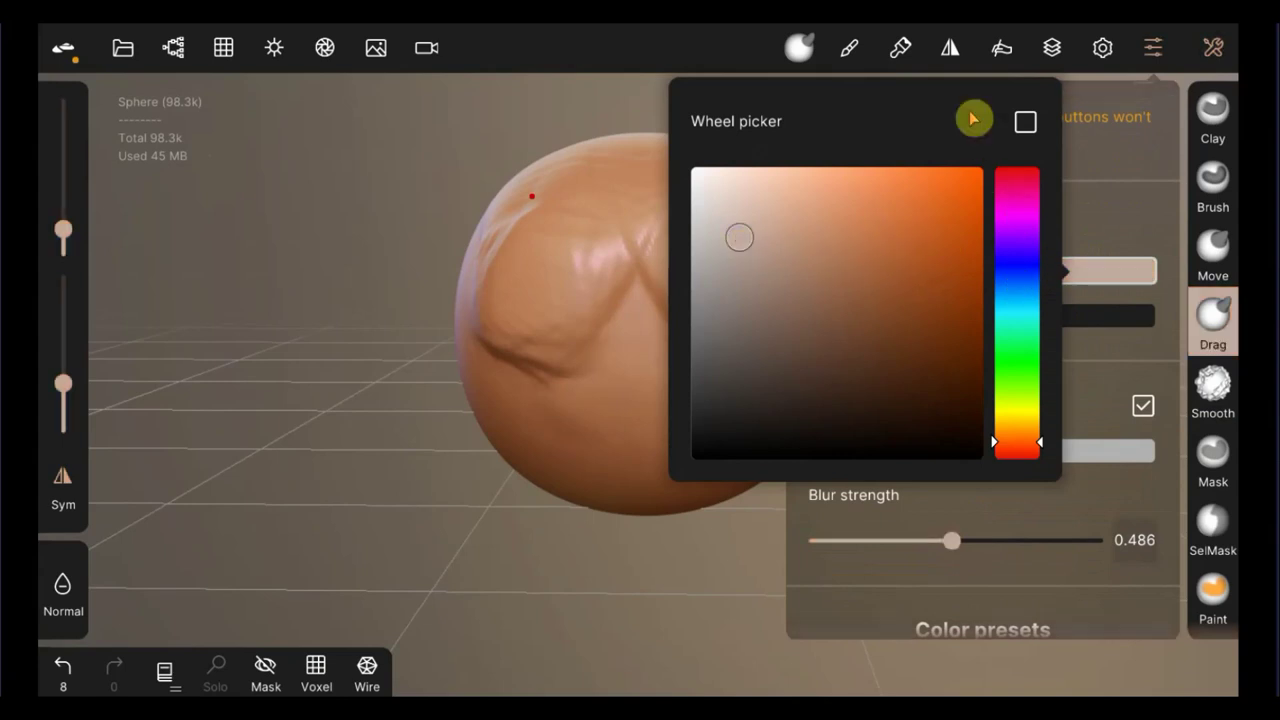
click(1024, 124)
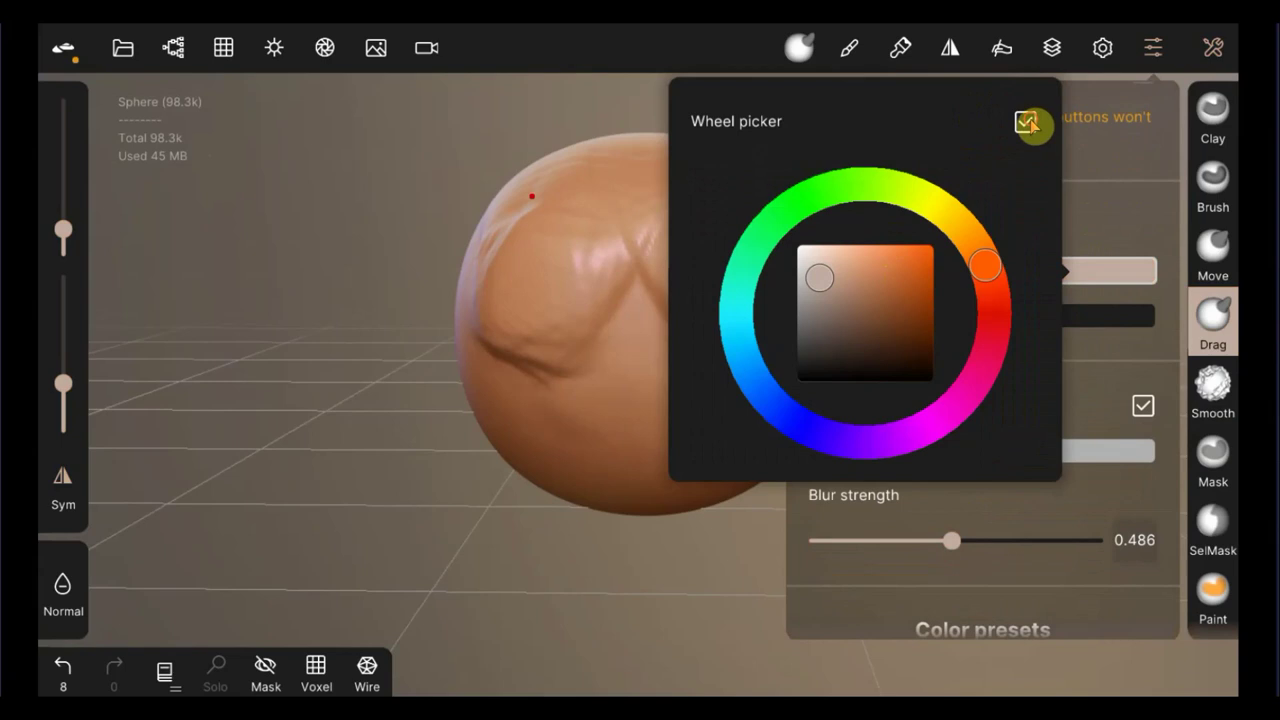
click(1026, 122)
click(1023, 268)
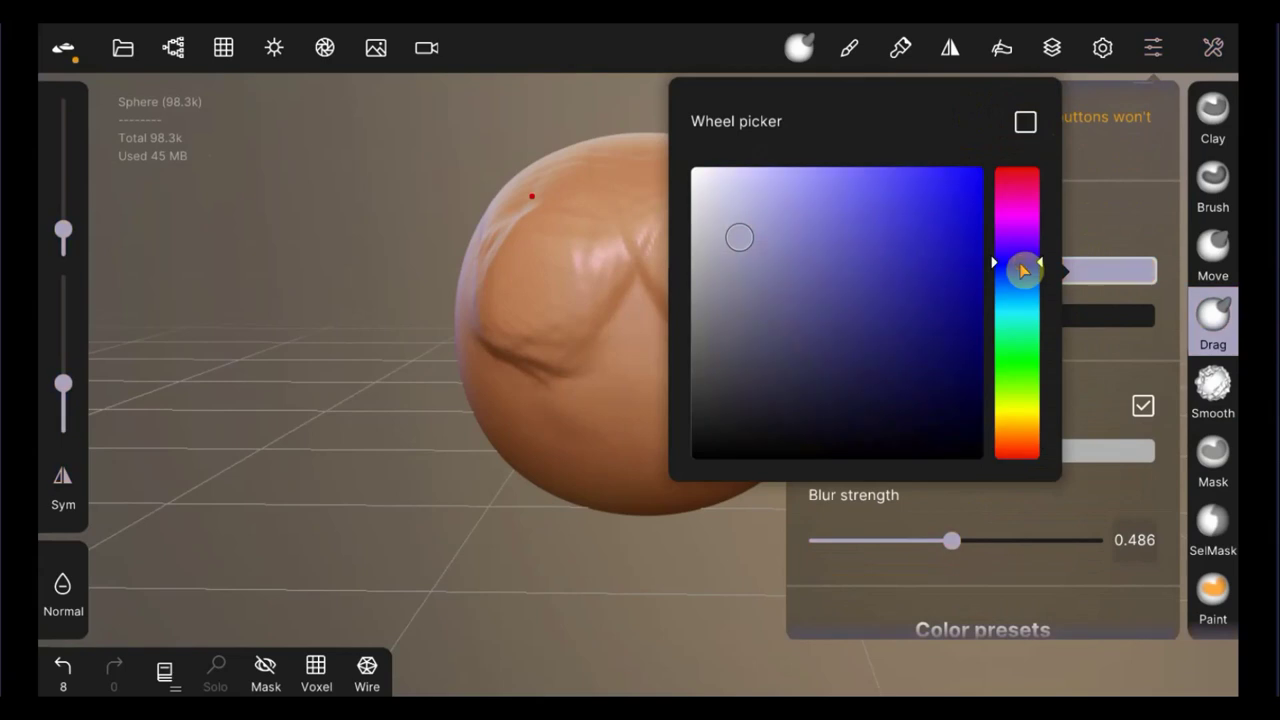
click(1136, 358)
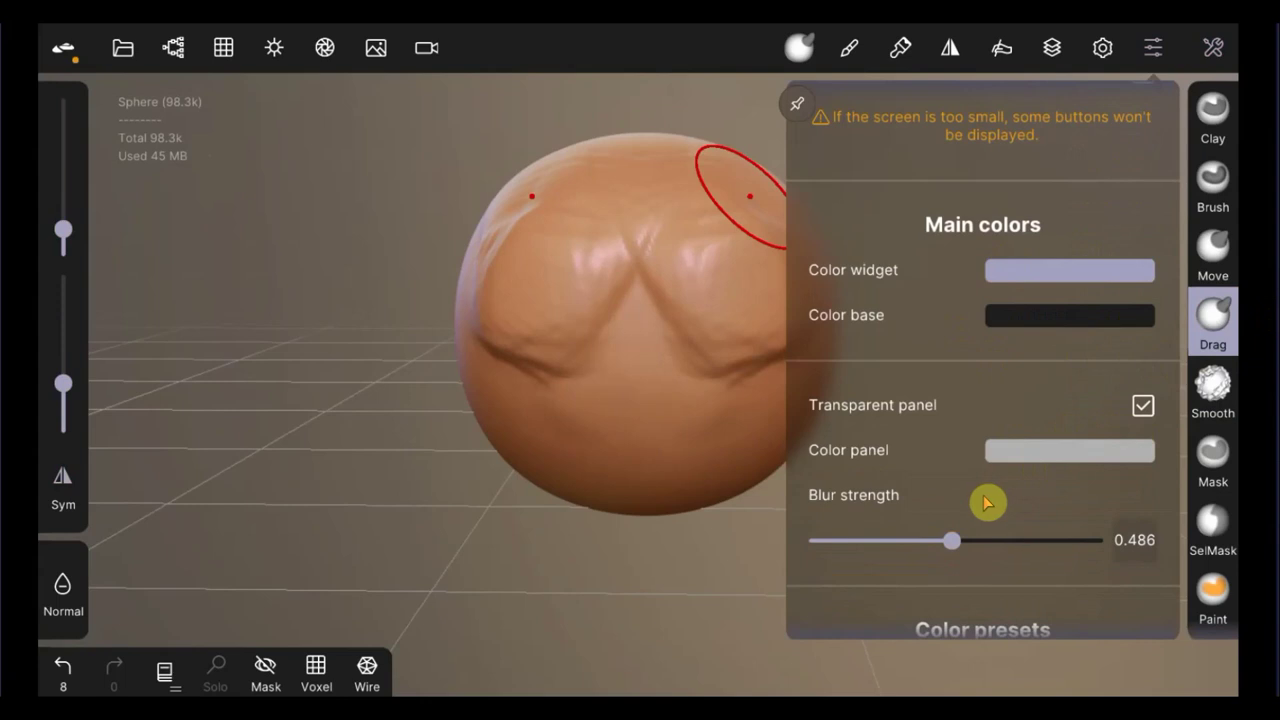
Step: Lower the panel blur strength to 0.311 and keep the panel colour pale grey after trying red
drag(957, 545, 925, 548)
mouse_move(946, 541)
mouse_down()
mouse_move(866, 541)
mouse_move(903, 543)
mouse_up()
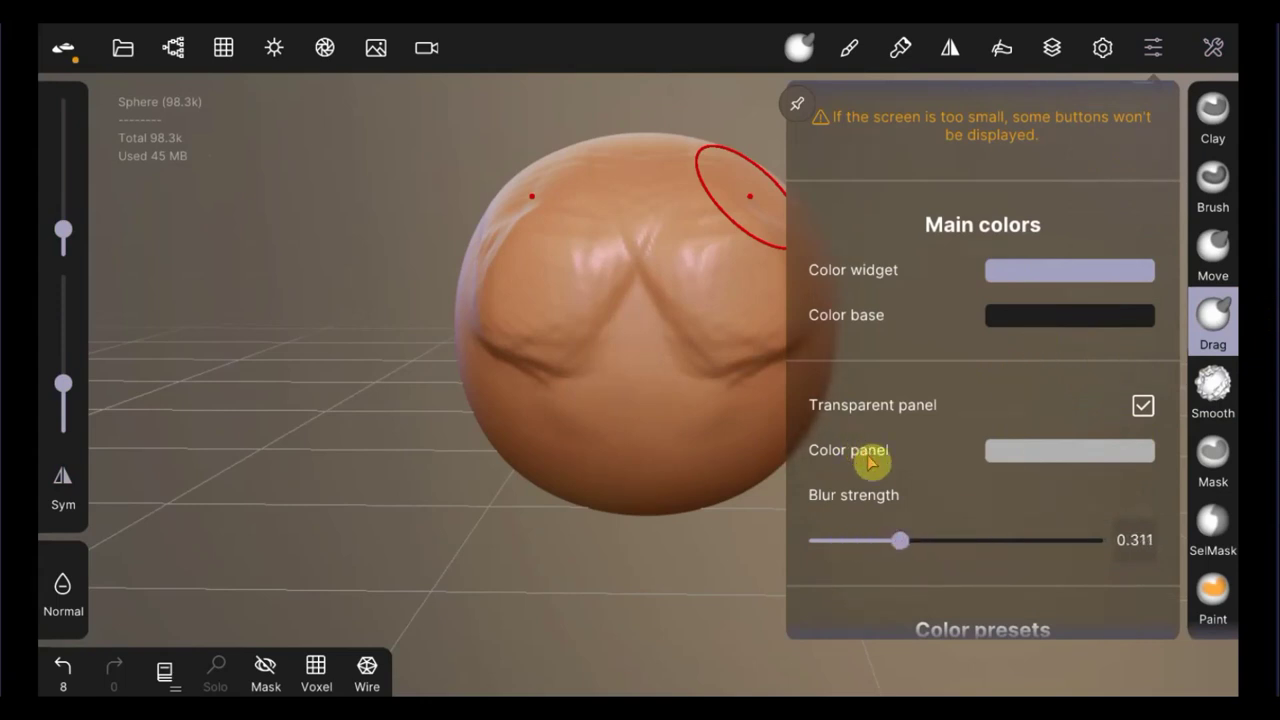
click(1066, 450)
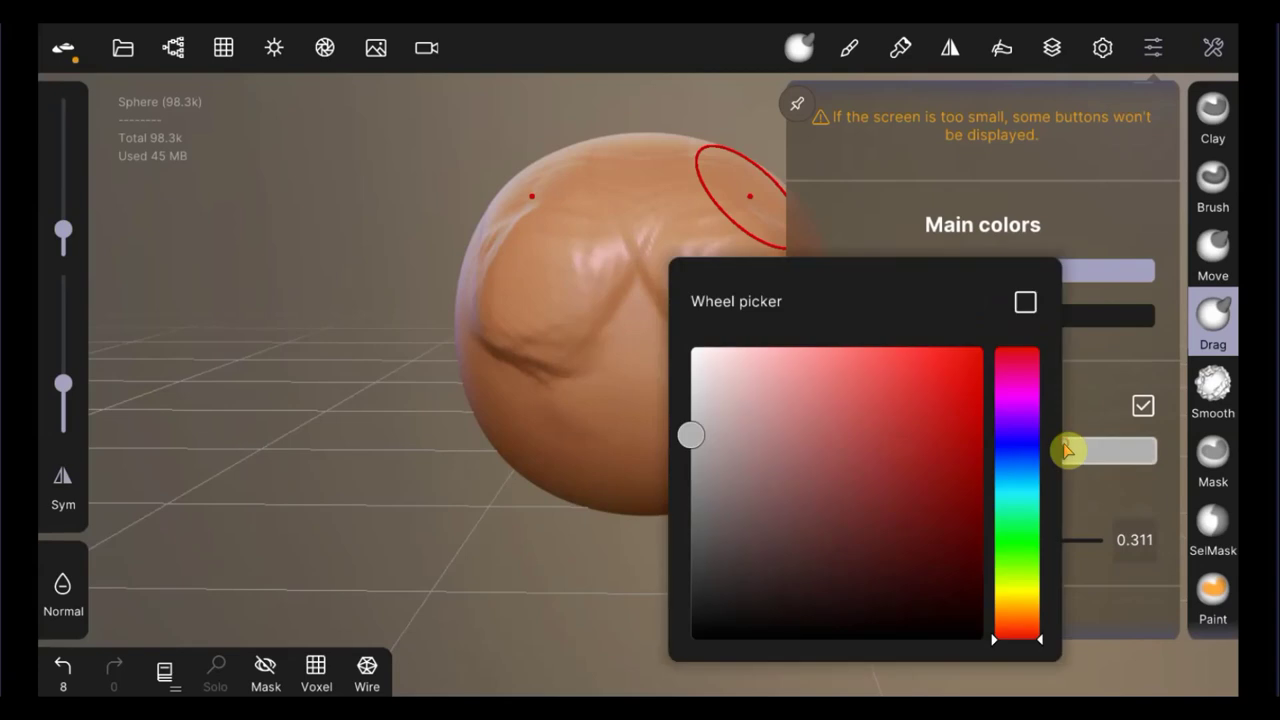
click(850, 425)
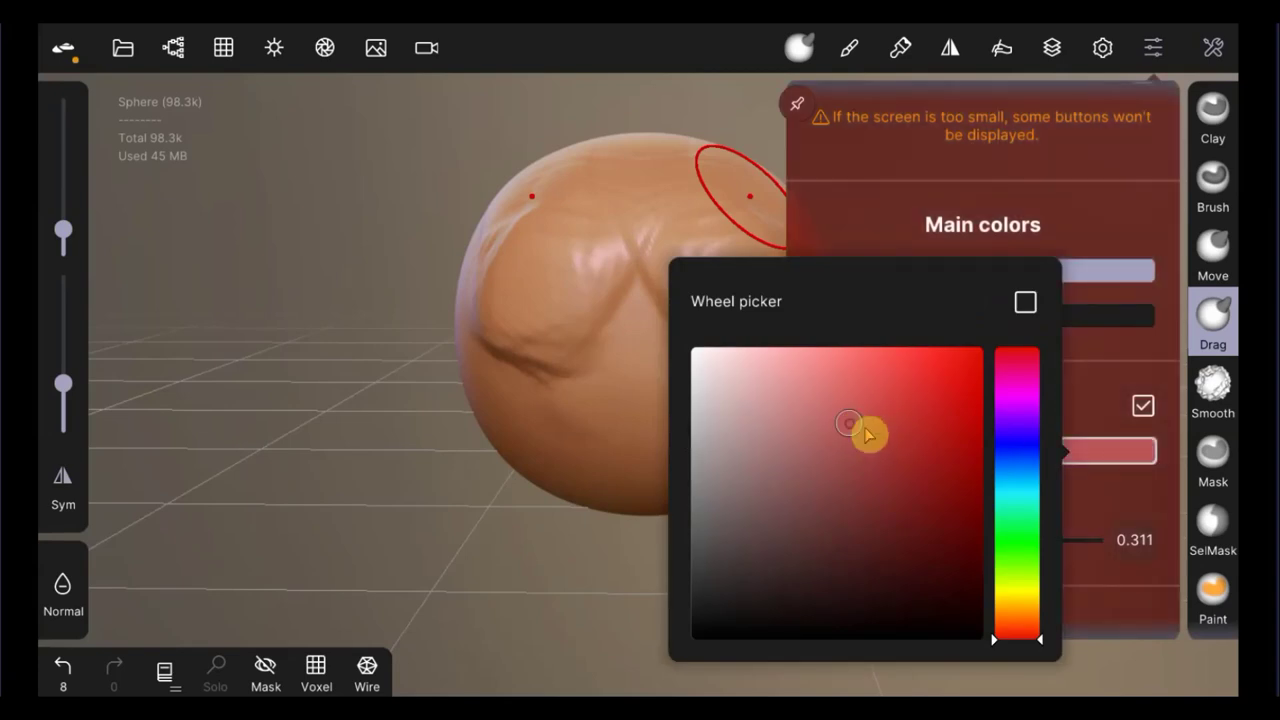
click(752, 445)
click(706, 444)
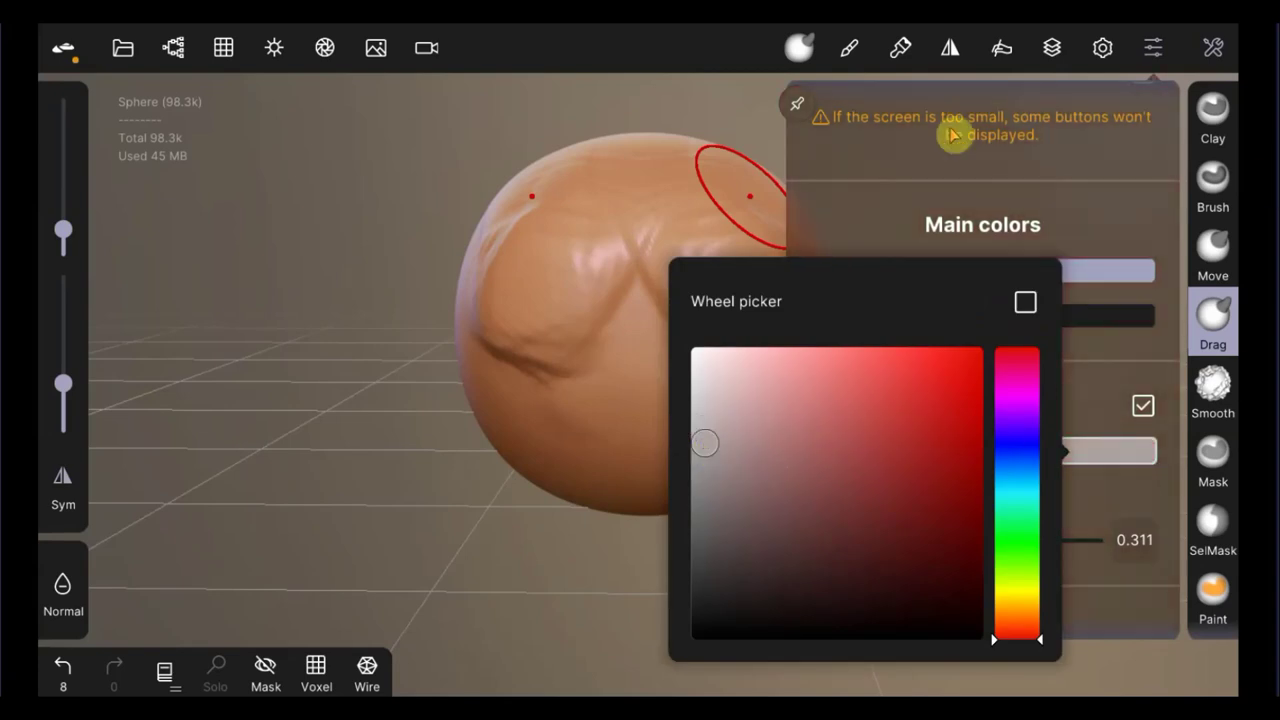
click(1135, 360)
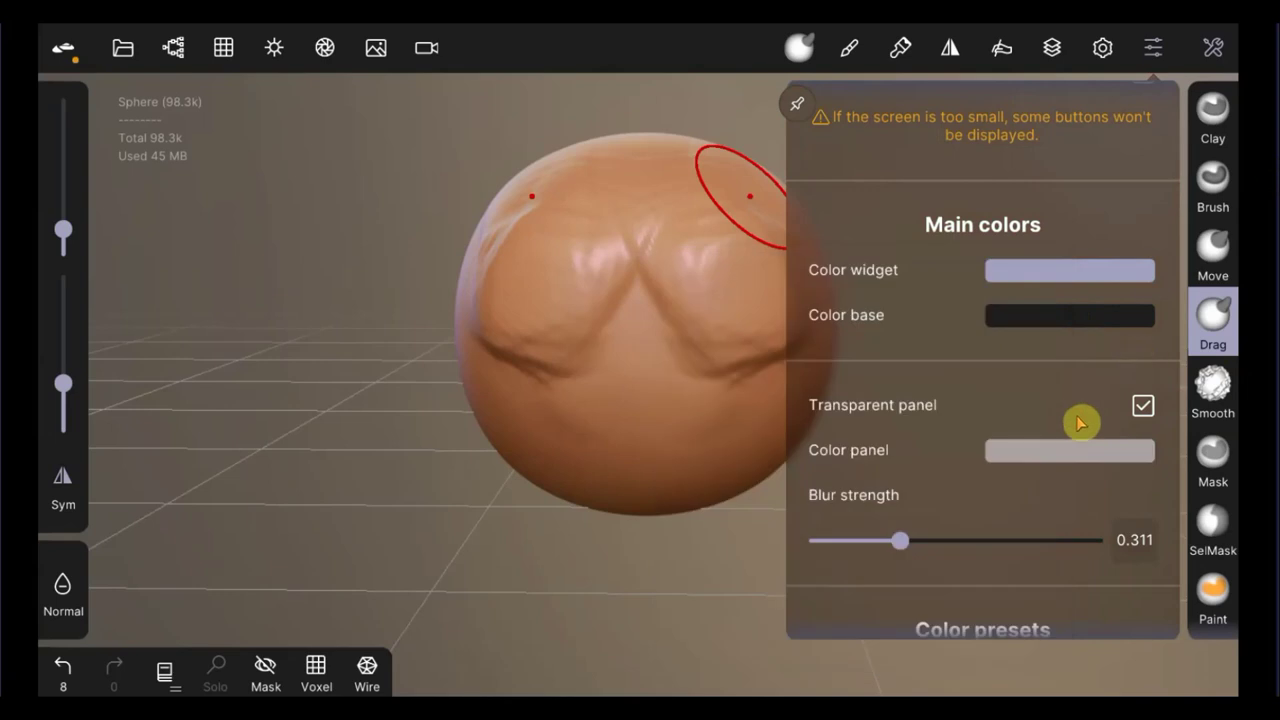
scroll(1078, 423, down, 5)
scroll(1078, 423, down, 2)
scroll(1078, 421, up, 3)
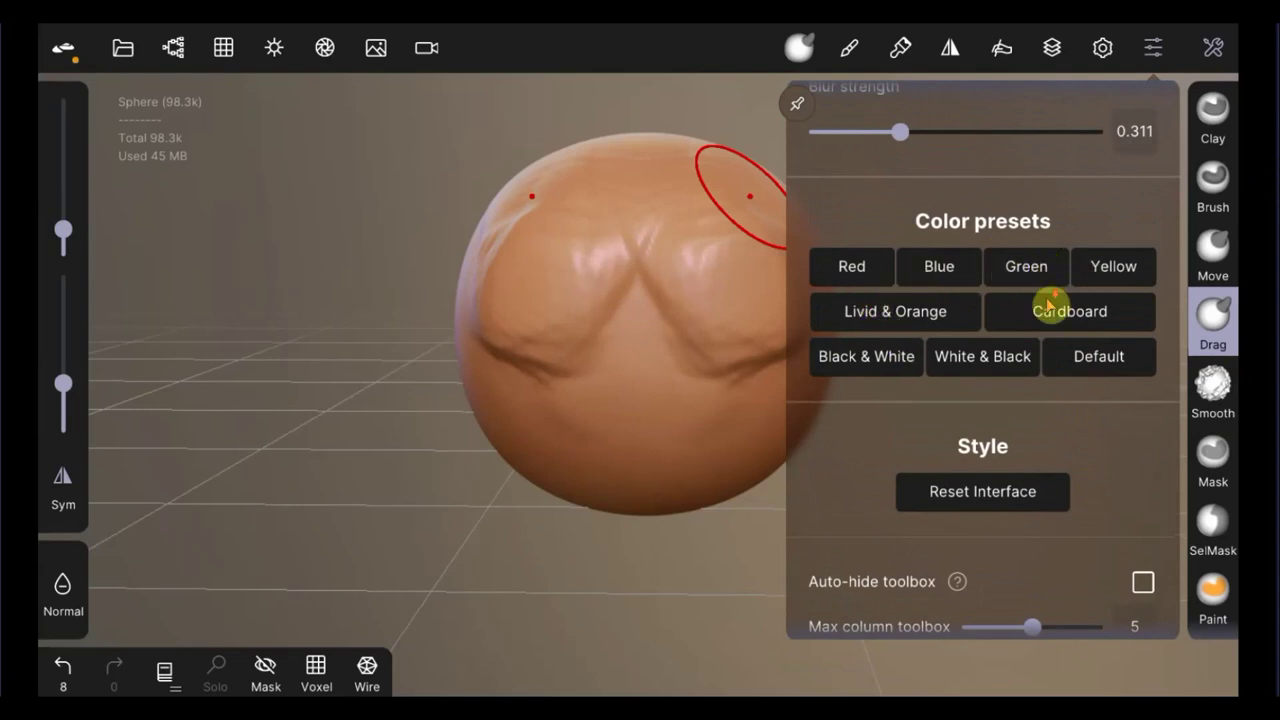
scroll(1050, 308, down, 5)
scroll(1050, 300, up, 5)
scroll(1050, 305, down, 10)
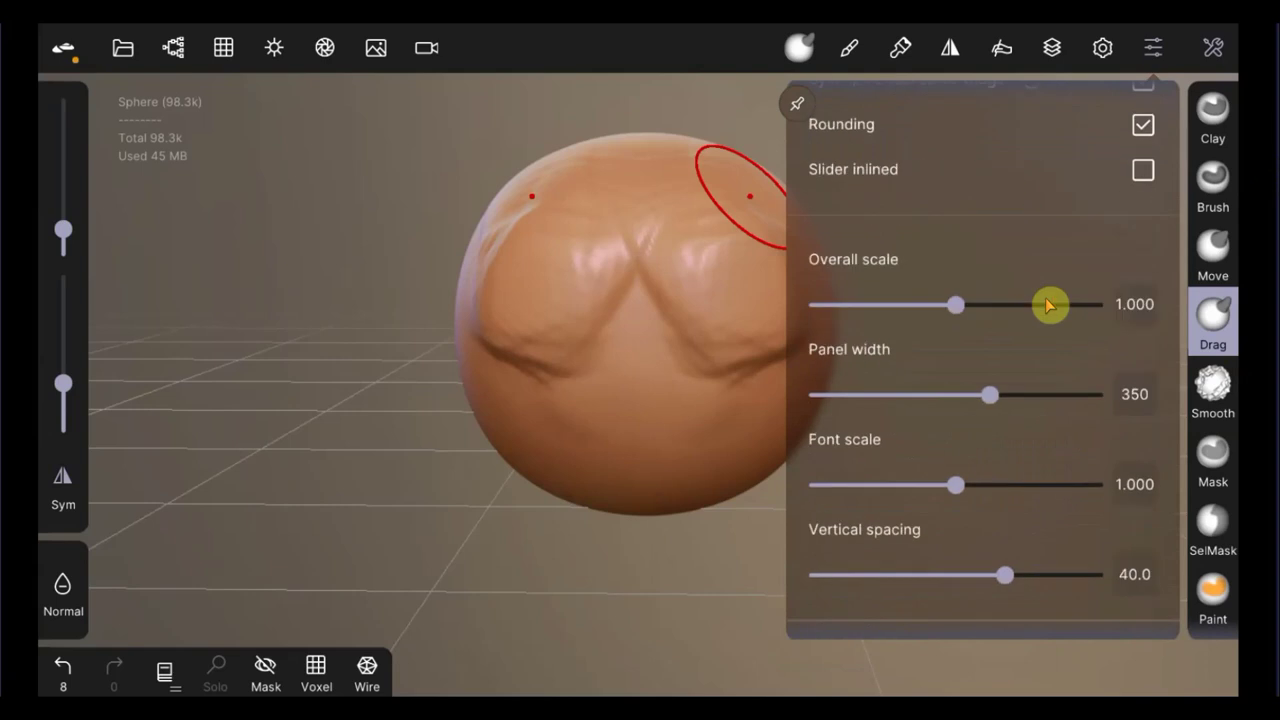
scroll(1050, 302, up, 3)
scroll(1050, 302, up, 4)
scroll(1050, 305, up, 9)
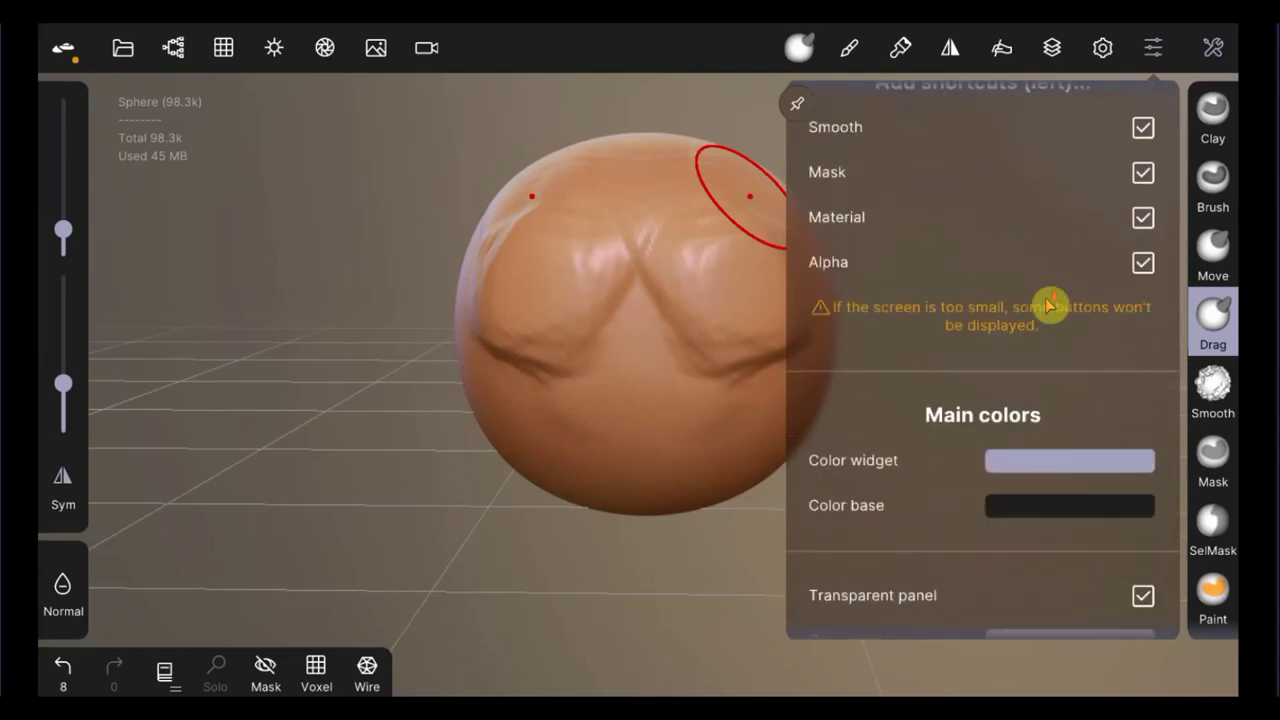
scroll(1050, 305, down, 3)
scroll(1050, 305, down, 4)
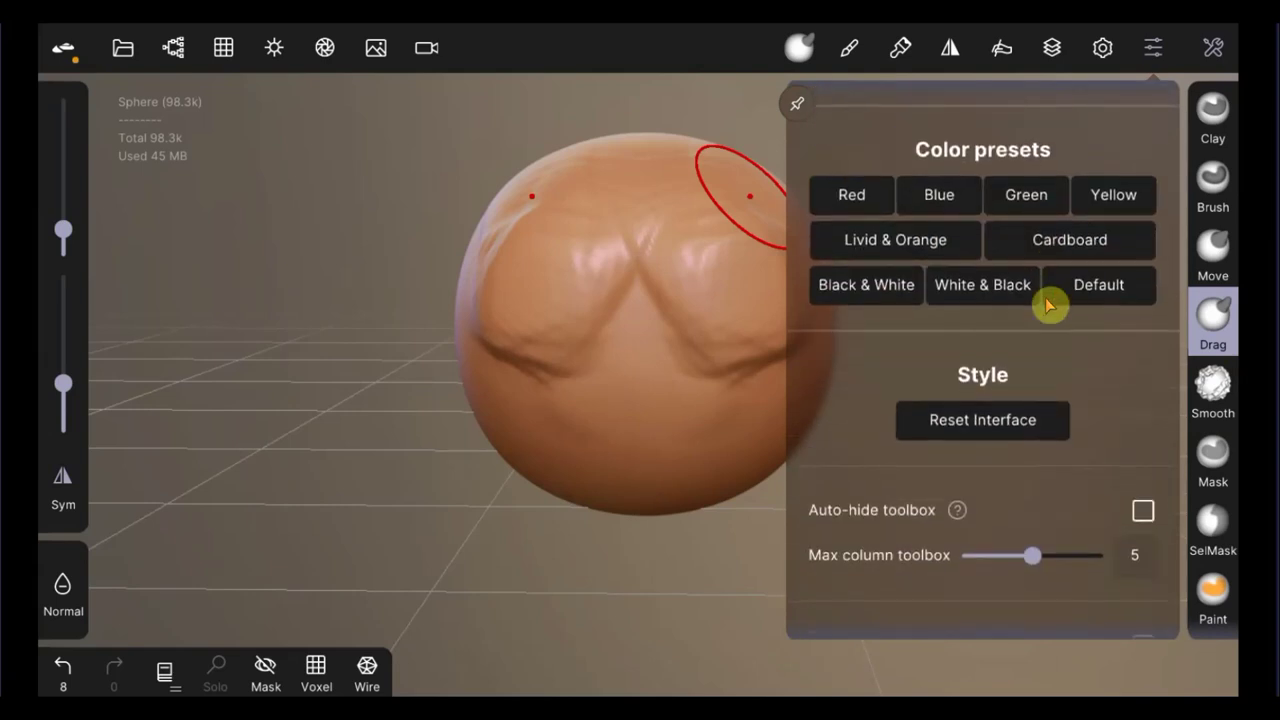
scroll(1050, 304, down, 2)
scroll(1047, 306, down, 3)
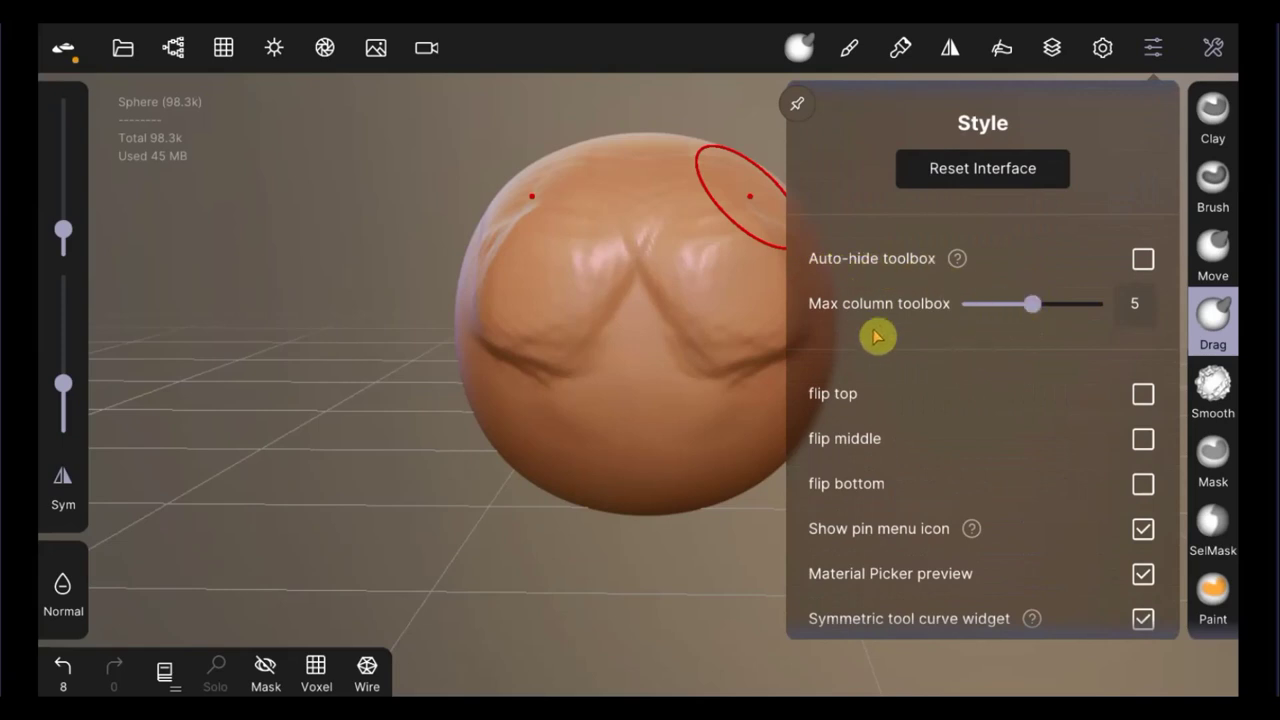
scroll(882, 315, down, 3)
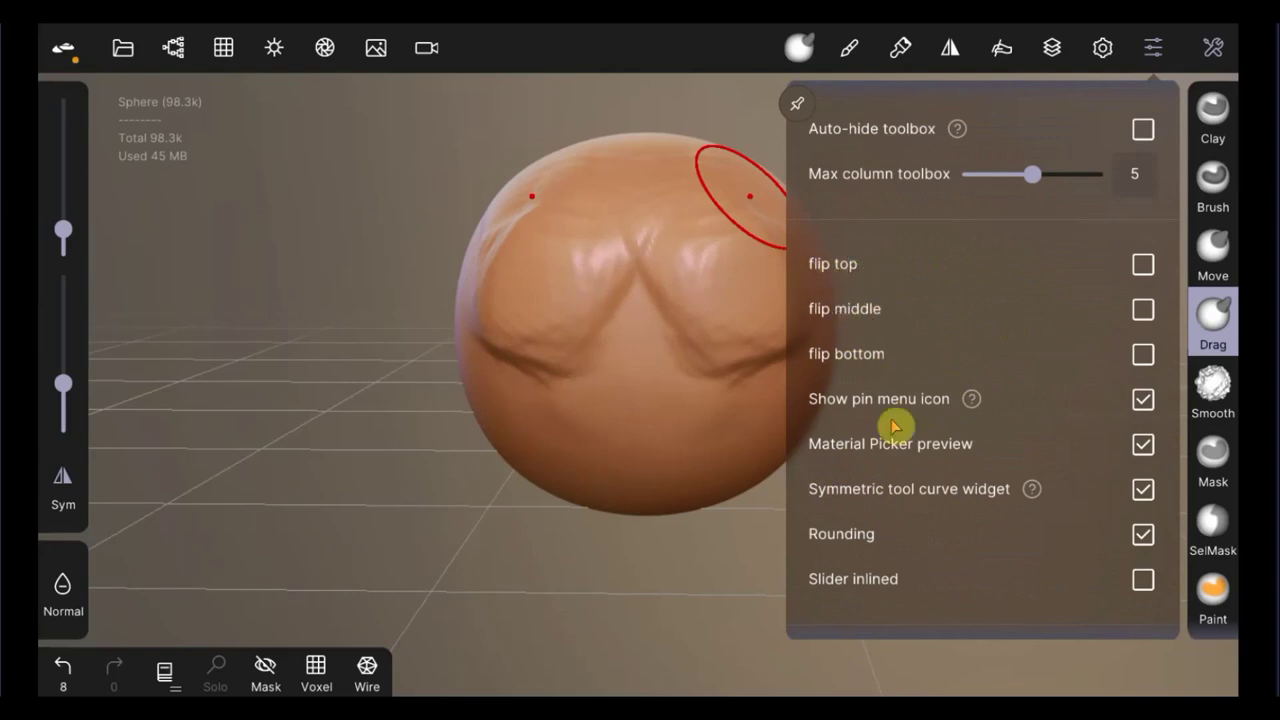
scroll(934, 457, down, 5)
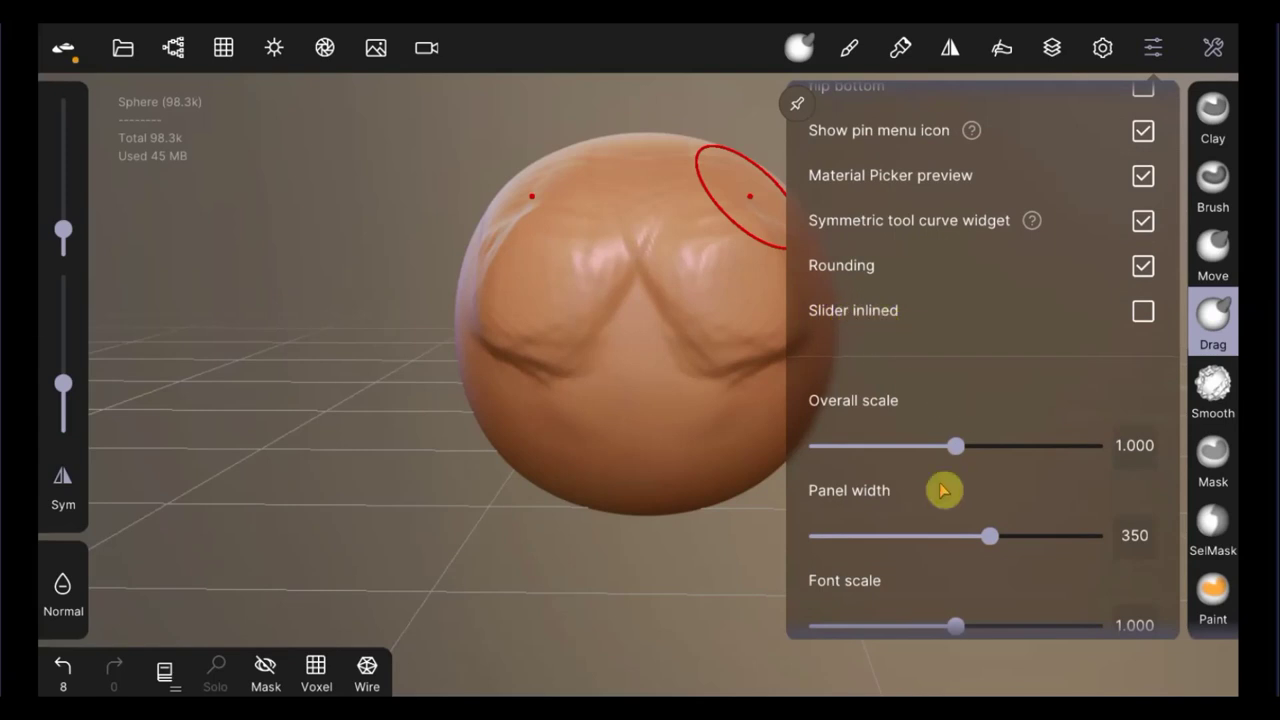
scroll(942, 466, down, 6)
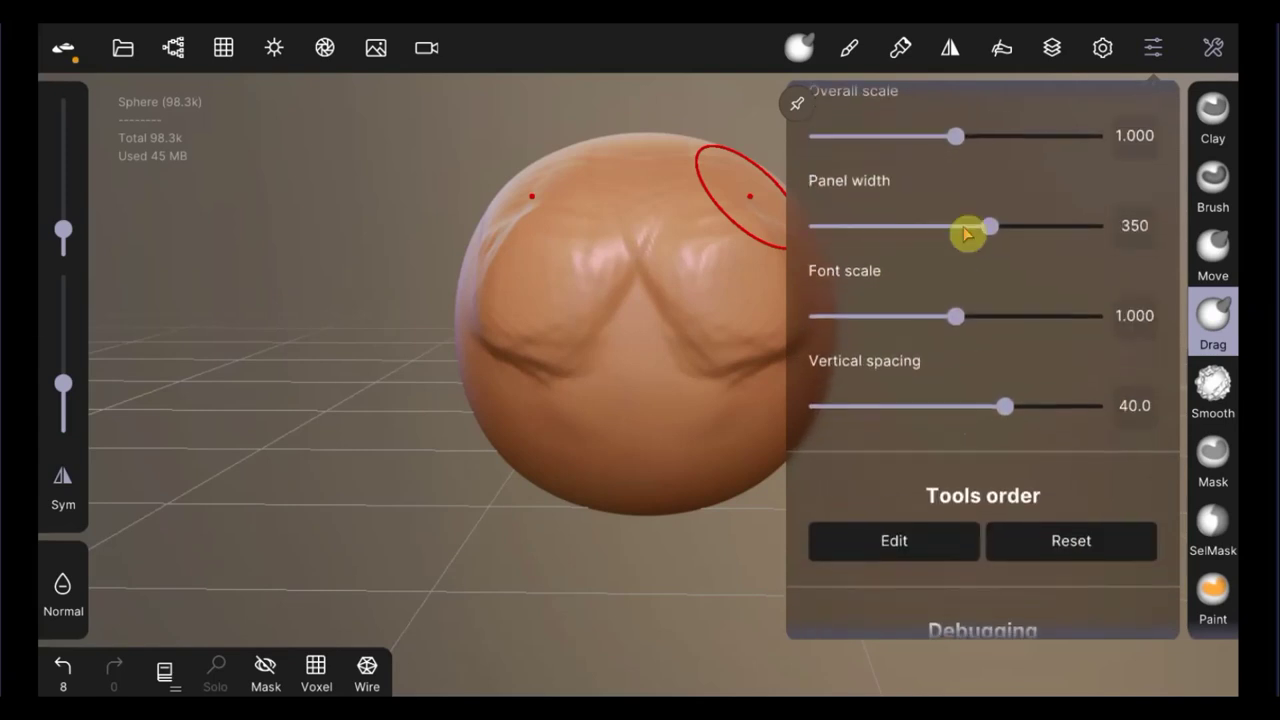
Step: Adjust panel width to 383, font scale to 0.890 and vertical spacing to 35.9
mouse_move(950, 140)
mouse_down()
mouse_move(934, 129)
mouse_move(826, 148)
mouse_move(597, 154)
mouse_up()
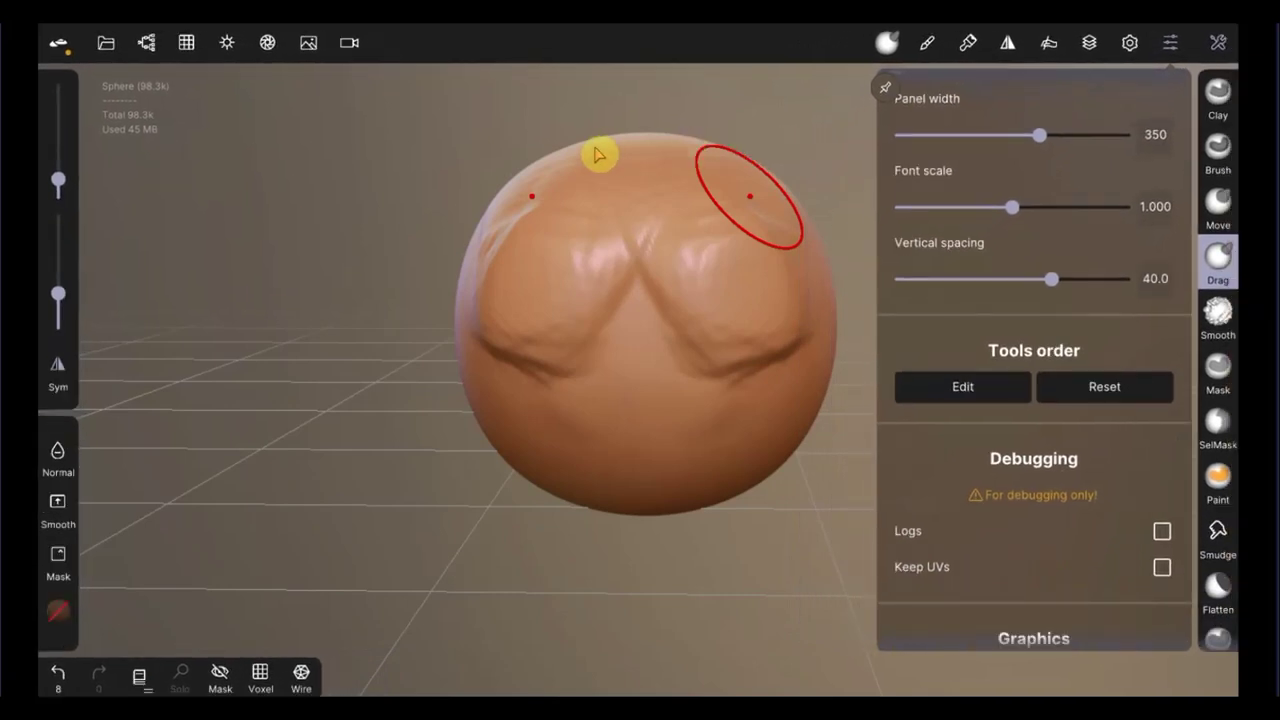
mouse_move(1042, 135)
mouse_down()
mouse_move(951, 134)
mouse_move(1120, 148)
mouse_move(1084, 148)
mouse_up()
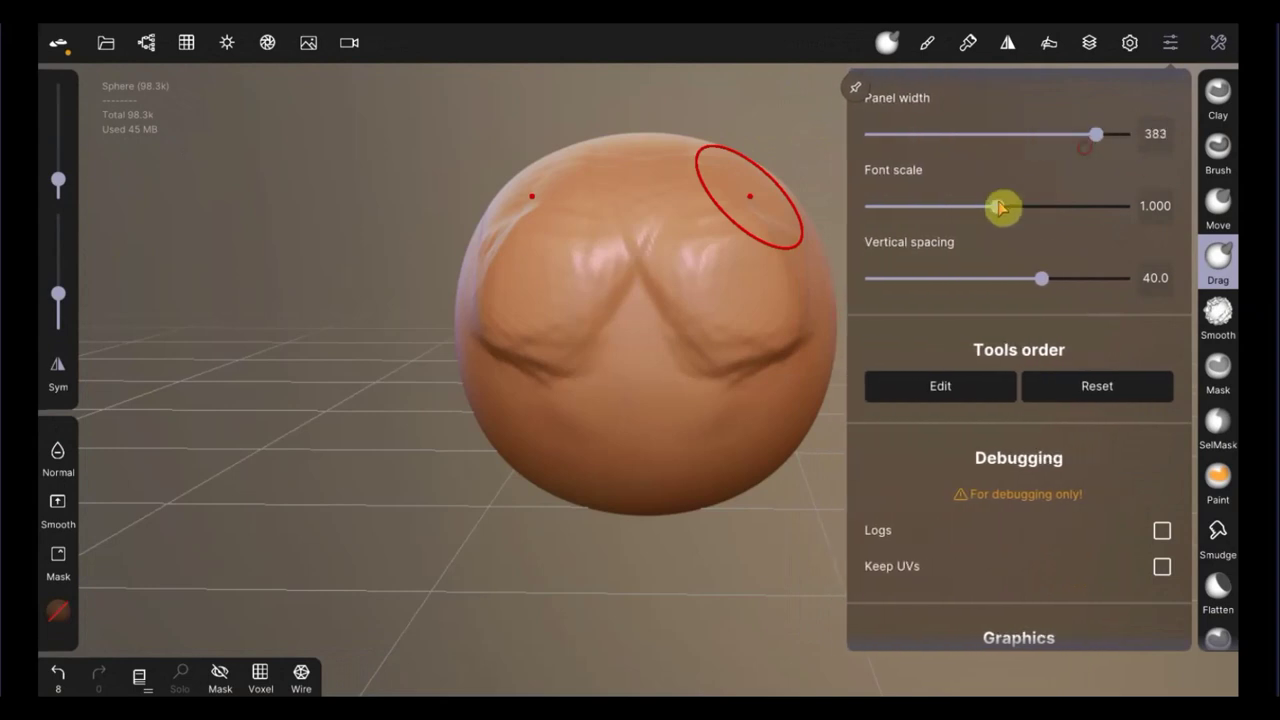
mouse_move(997, 207)
mouse_down()
mouse_move(929, 207)
mouse_move(1094, 229)
mouse_move(937, 223)
mouse_move(925, 207)
mouse_up()
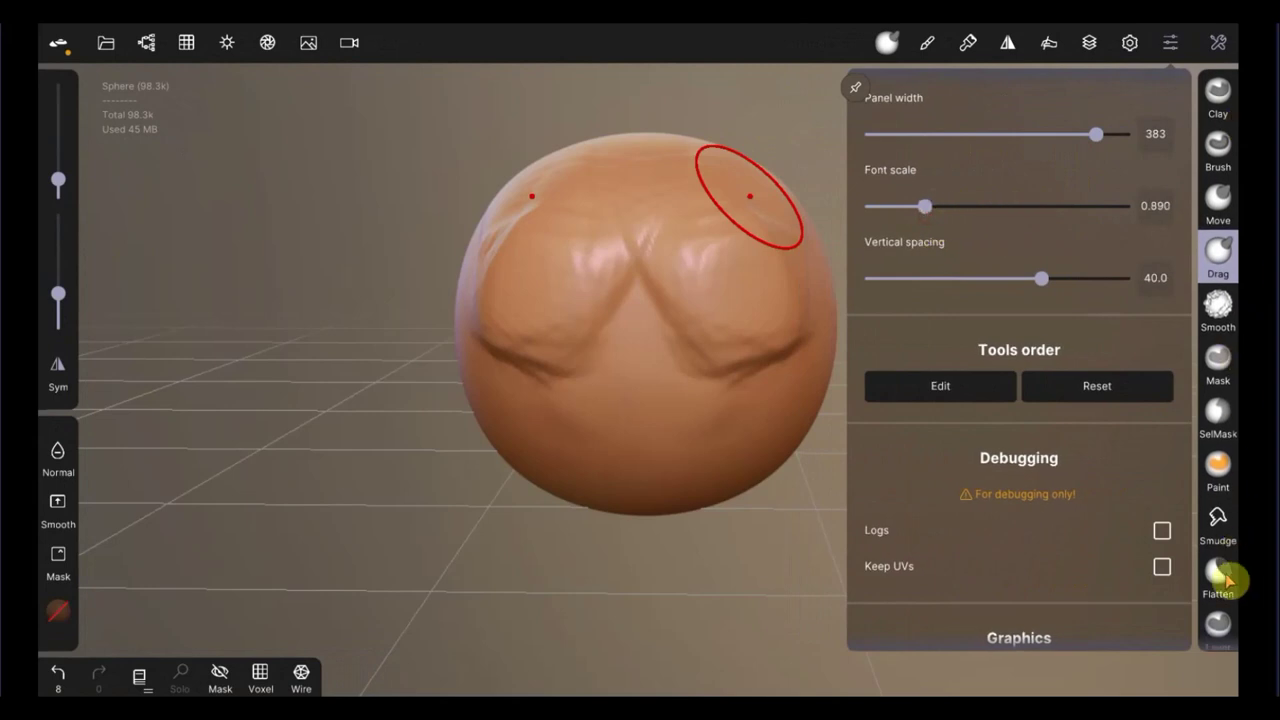
mouse_move(1040, 288)
mouse_down()
mouse_move(929, 286)
mouse_move(1005, 288)
mouse_up()
drag(1012, 198, 1075, 203)
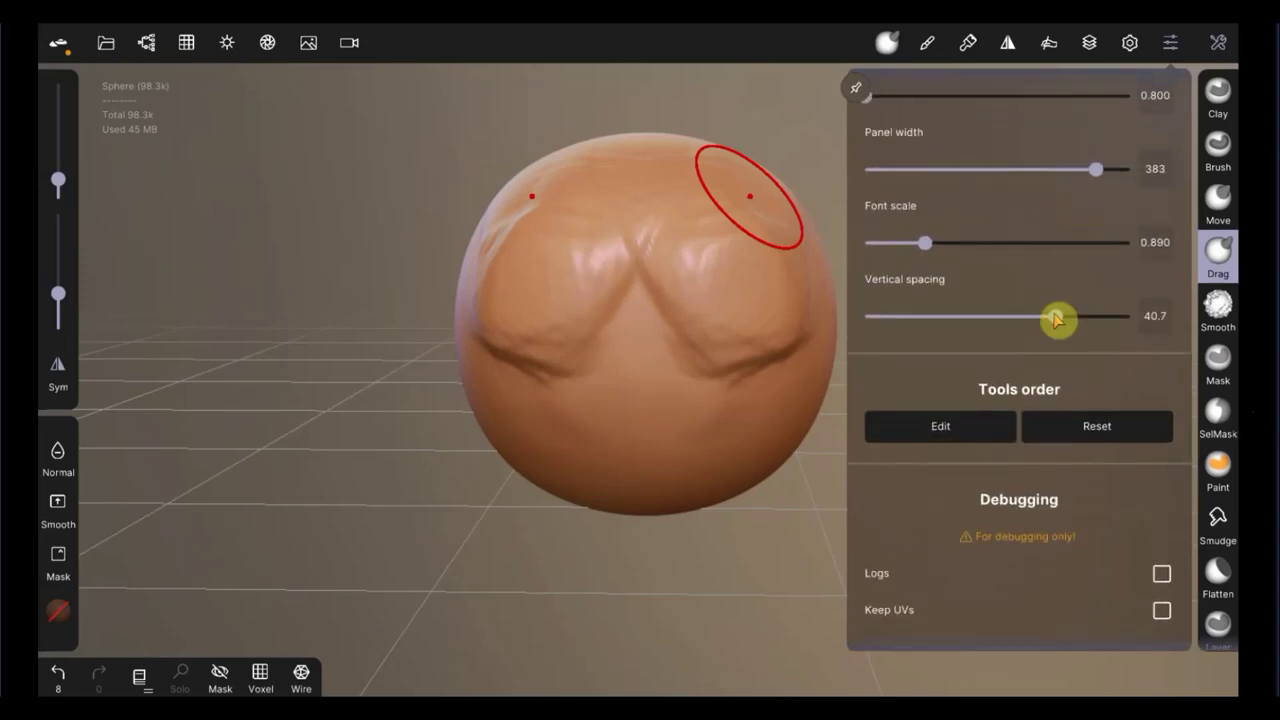
drag(1056, 317, 837, 289)
Step: Raise the overall scale to 0.830 and scroll through the interface options
scroll(997, 308, up, 3)
scroll(1000, 312, up, 5)
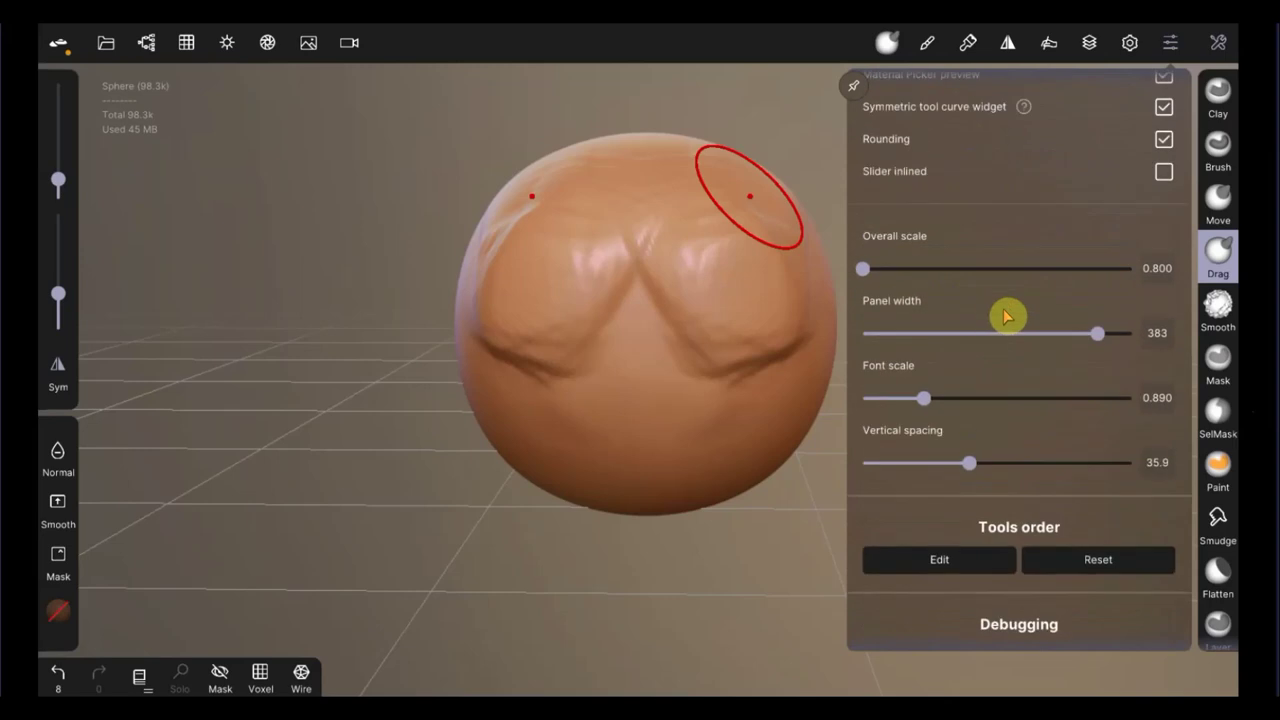
drag(866, 443, 903, 449)
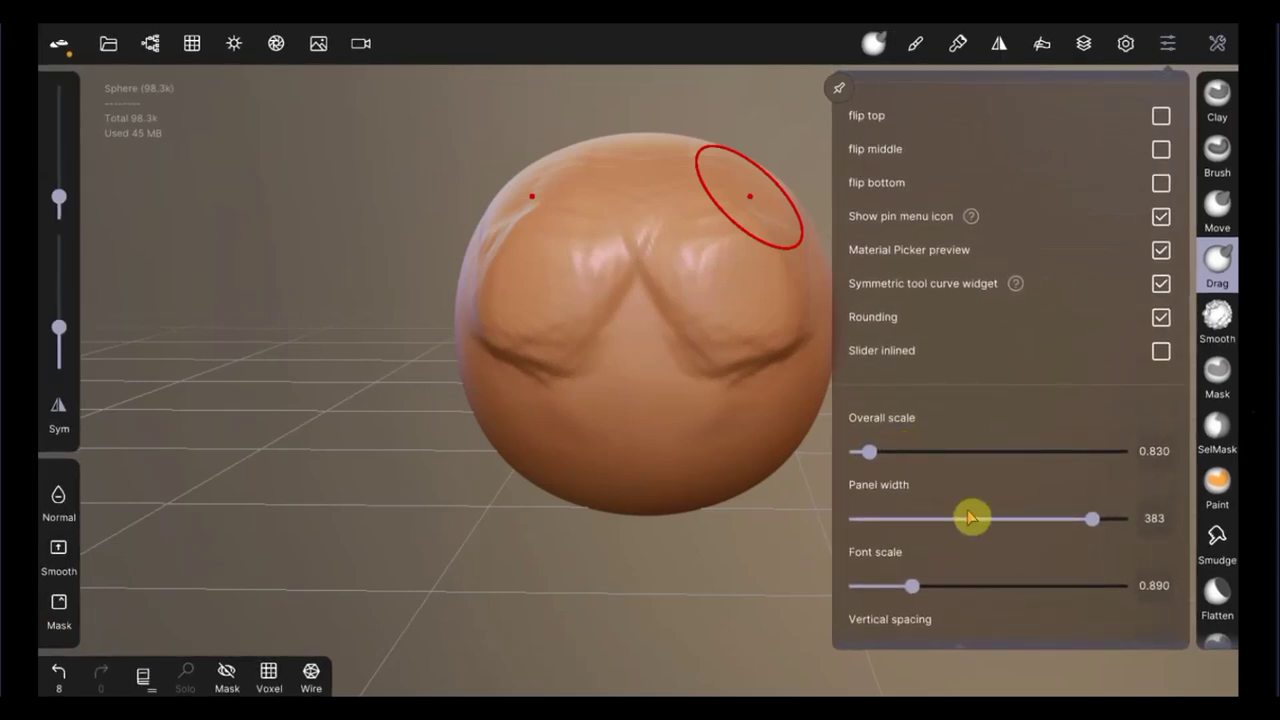
scroll(1010, 380, down, 5)
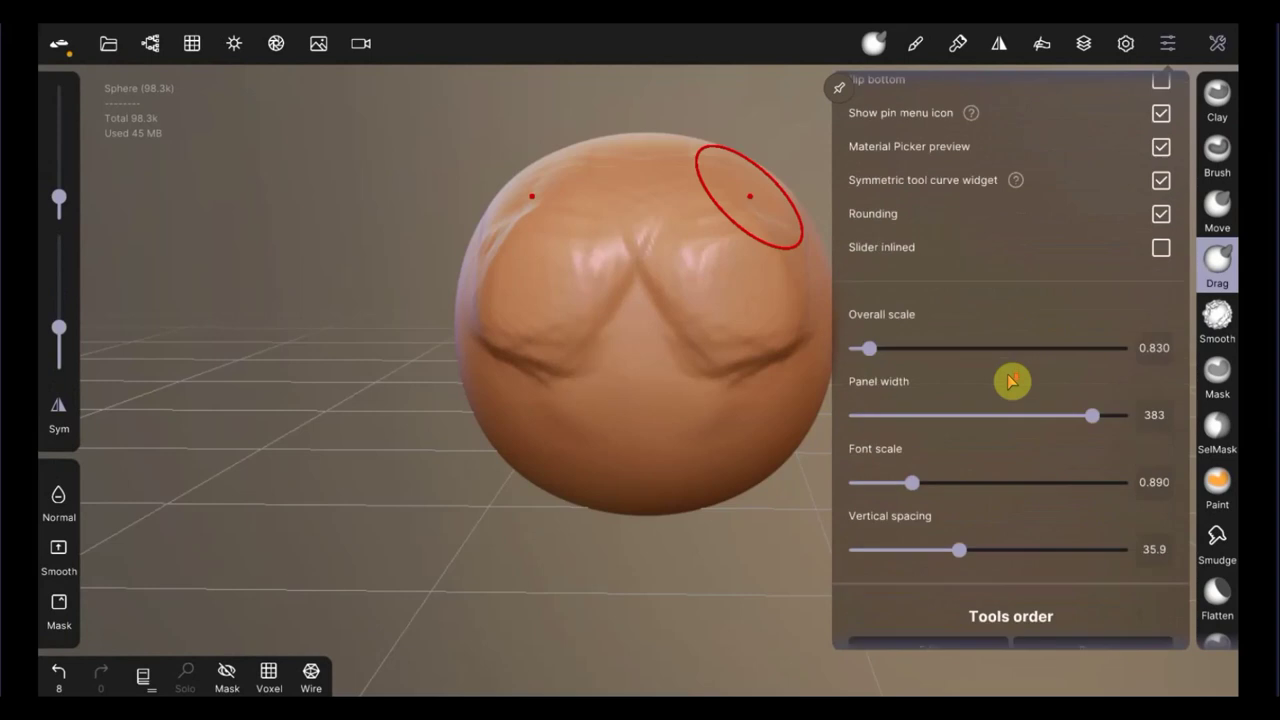
scroll(1010, 380, down, 4)
scroll(1010, 380, down, 3)
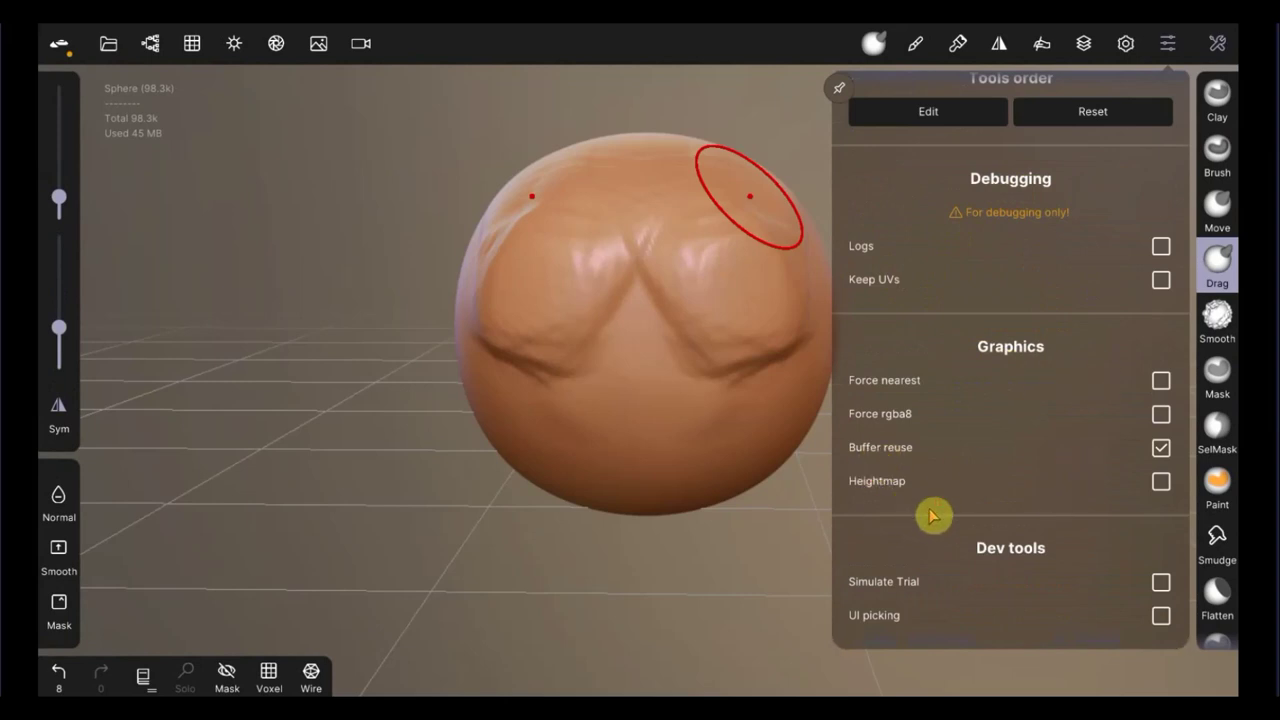
scroll(991, 480, up, 3)
scroll(991, 480, up, 2)
scroll(991, 480, up, 1)
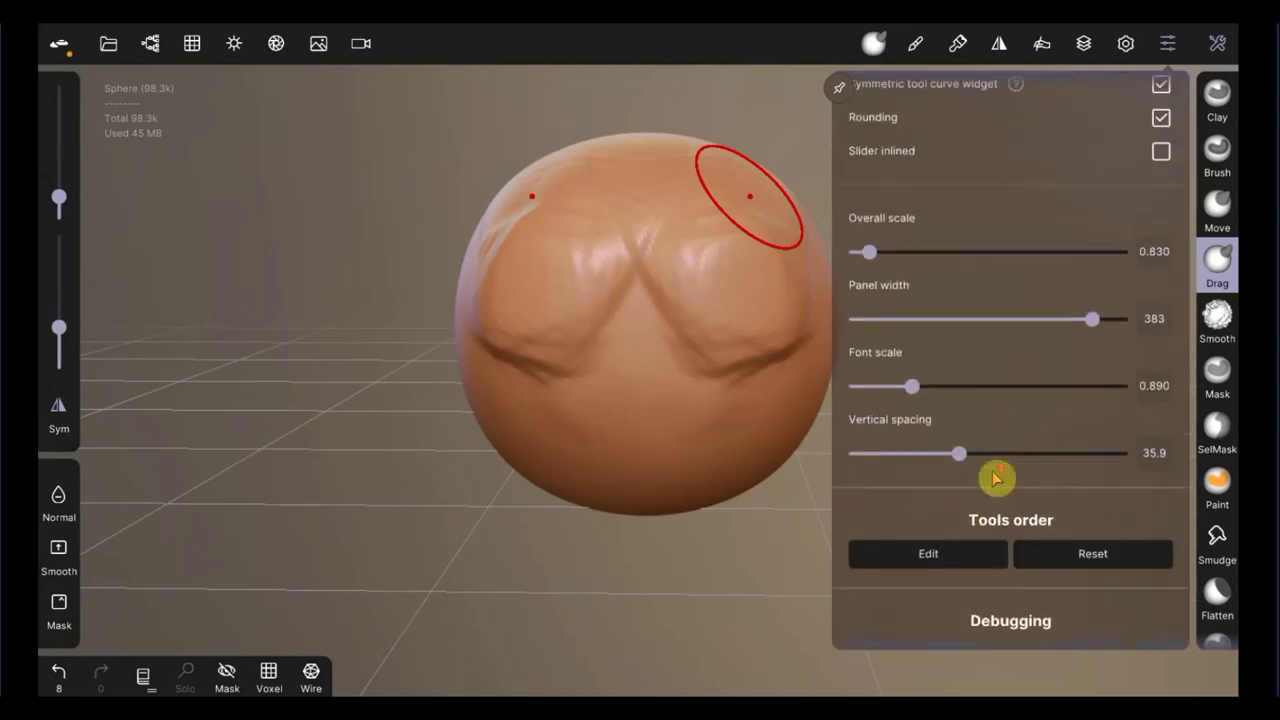
scroll(995, 478, up, 2)
scroll(995, 478, up, 2)
scroll(995, 478, up, 3)
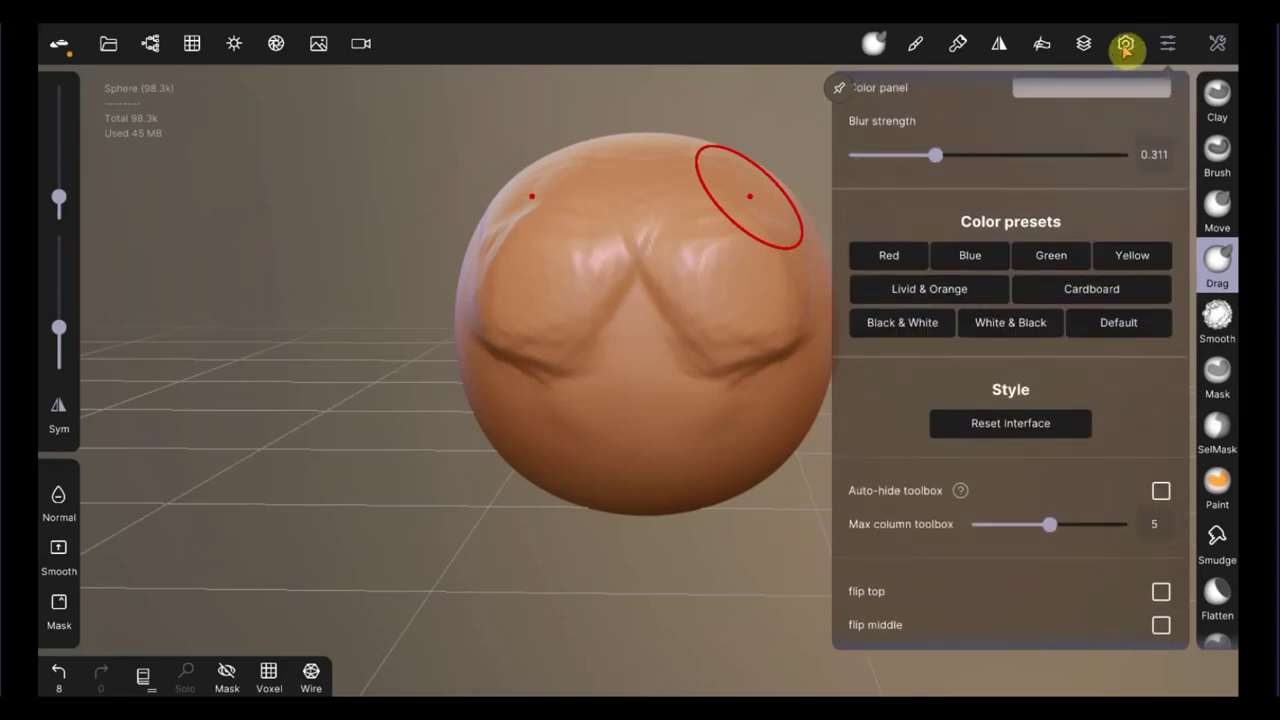
Step: Turn on Wireframe in Display settings and drag a vertical ridge down the sphere's centre
click(1131, 42)
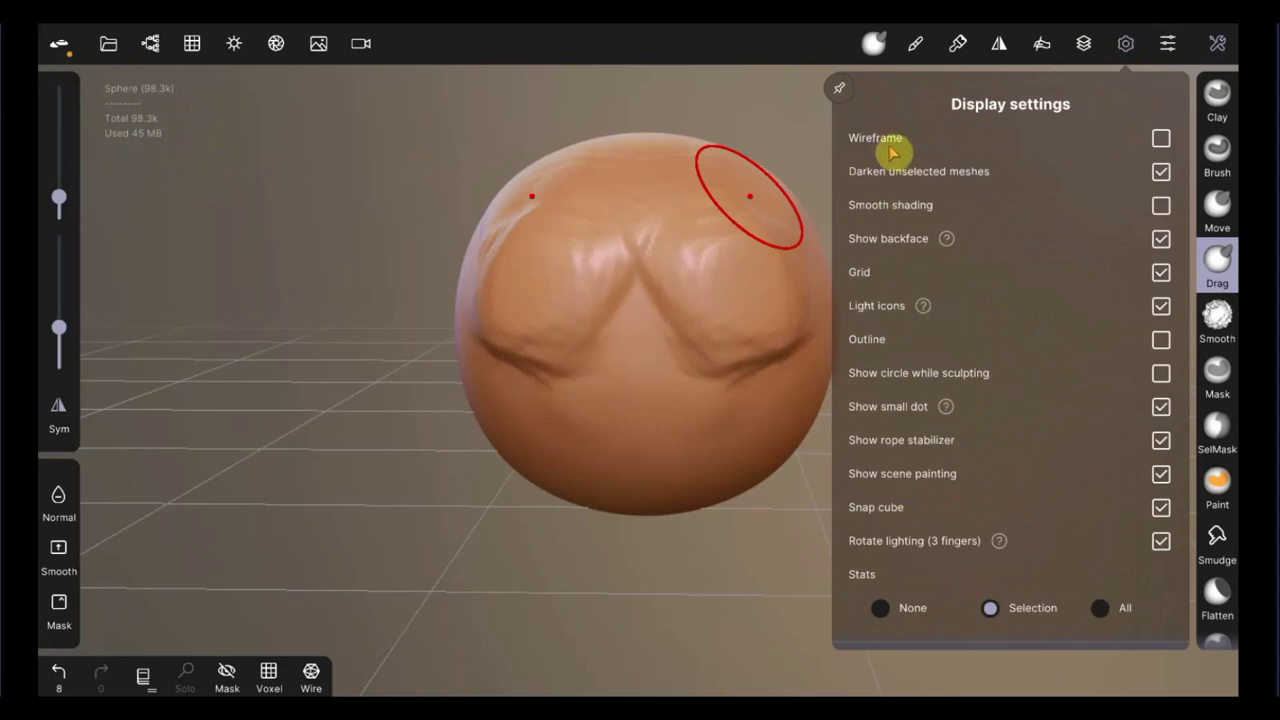
click(1161, 138)
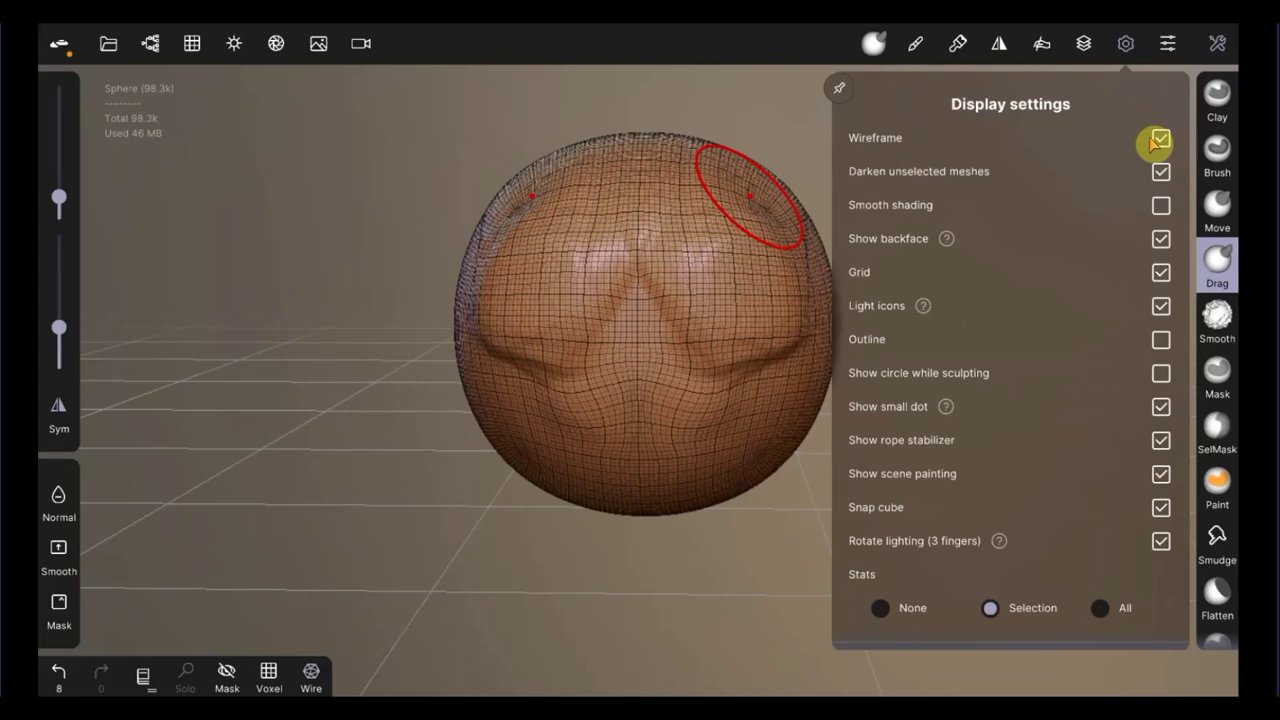
drag(669, 314, 640, 455)
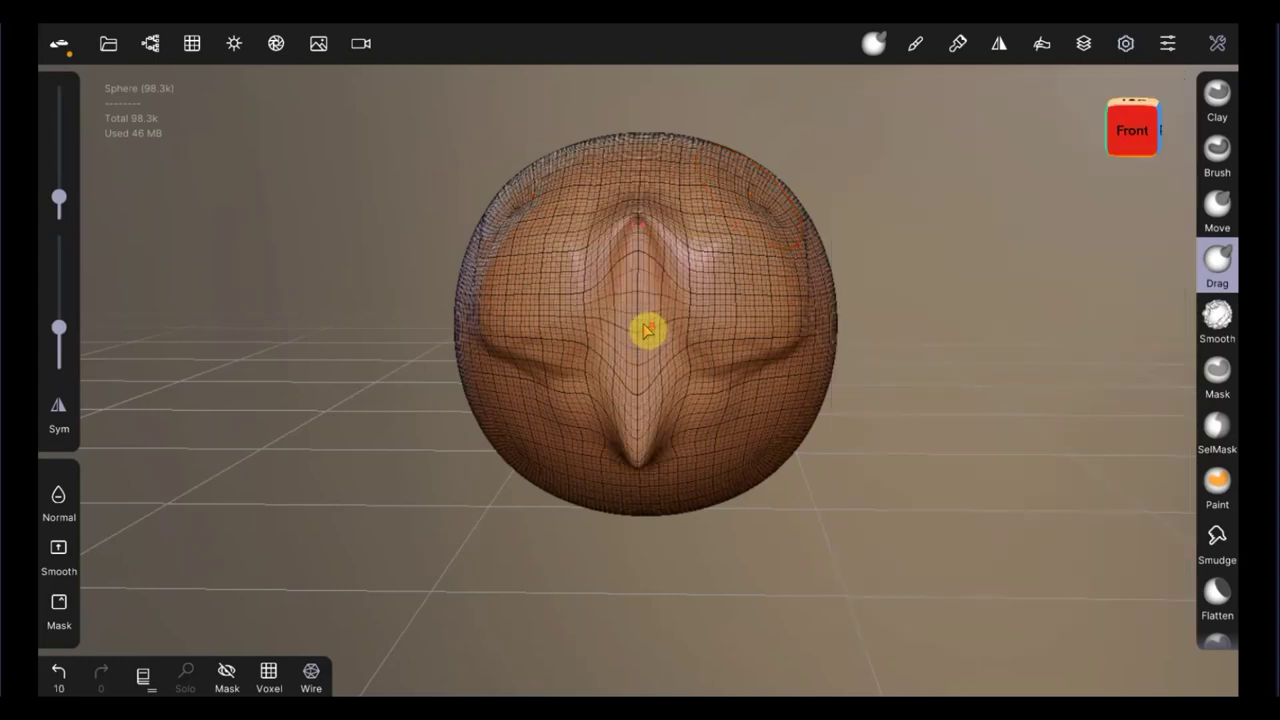
Step: Add a second ridge stroke down the centre, then undo both ridge strokes
drag(649, 329, 642, 140)
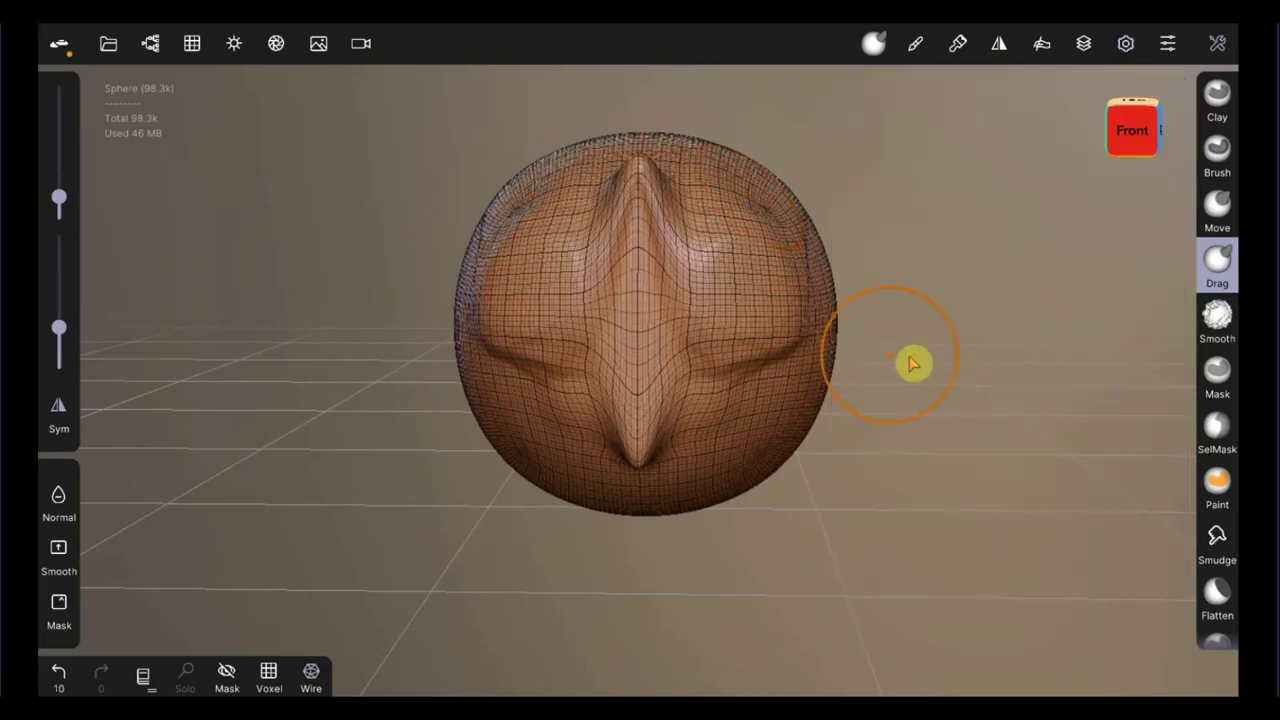
click(60, 678)
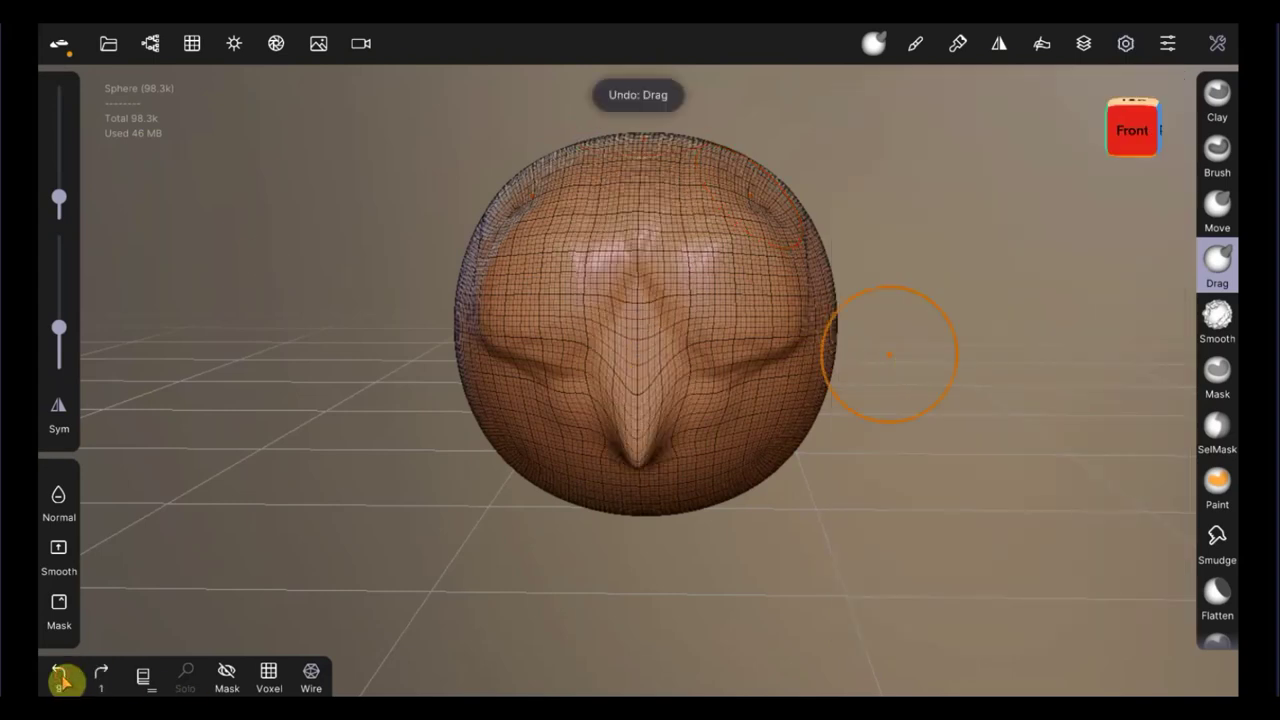
click(60, 678)
Step: Orbit around the sphere, switch to Smooth and back to Drag, then snap to Front view
drag(851, 523, 874, 514)
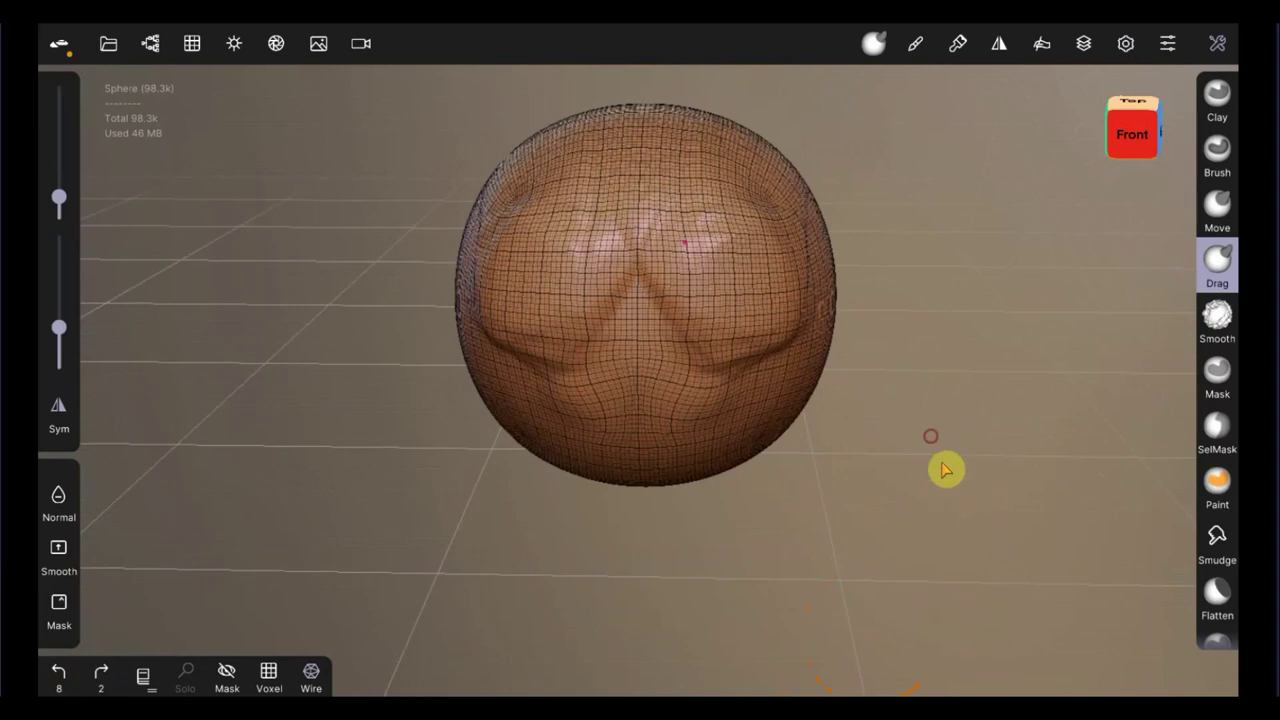
mouse_move(945, 470)
mouse_down()
mouse_move(947, 412)
mouse_move(983, 343)
mouse_move(920, 480)
mouse_move(937, 480)
mouse_move(949, 425)
mouse_move(951, 514)
mouse_up()
key(s)
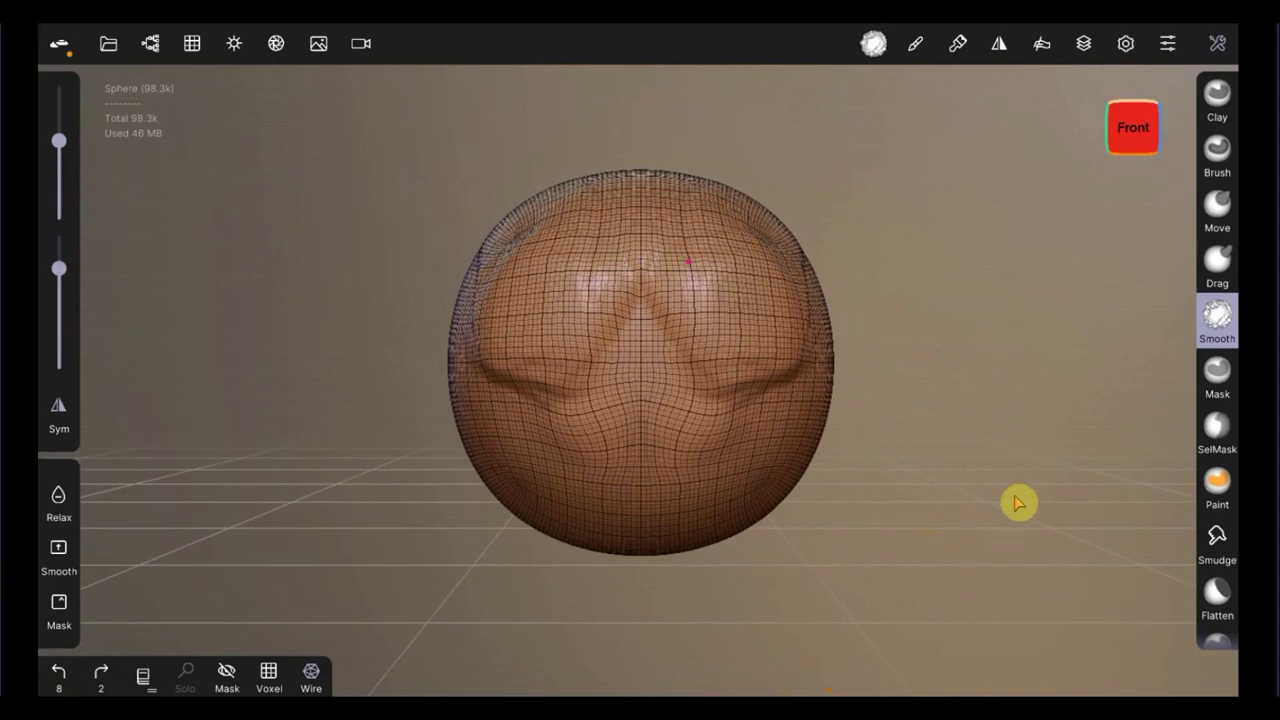
key(d)
mouse_move(968, 455)
mouse_down()
mouse_move(977, 517)
mouse_move(906, 326)
mouse_move(814, 523)
mouse_move(985, 428)
mouse_move(891, 531)
mouse_move(1066, 509)
mouse_move(1080, 451)
mouse_move(977, 452)
mouse_up()
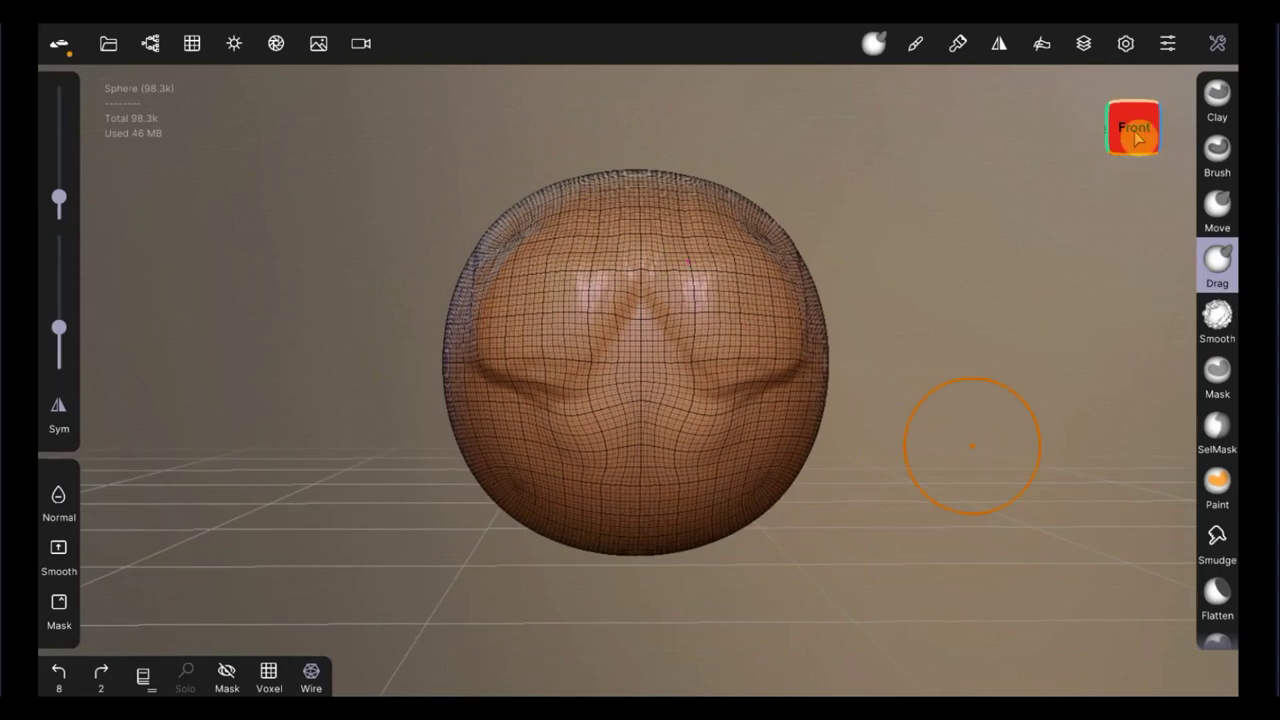
mouse_move(1145, 130)
mouse_down()
mouse_move(677, 129)
mouse_move(952, 140)
mouse_up()
click(1165, 132)
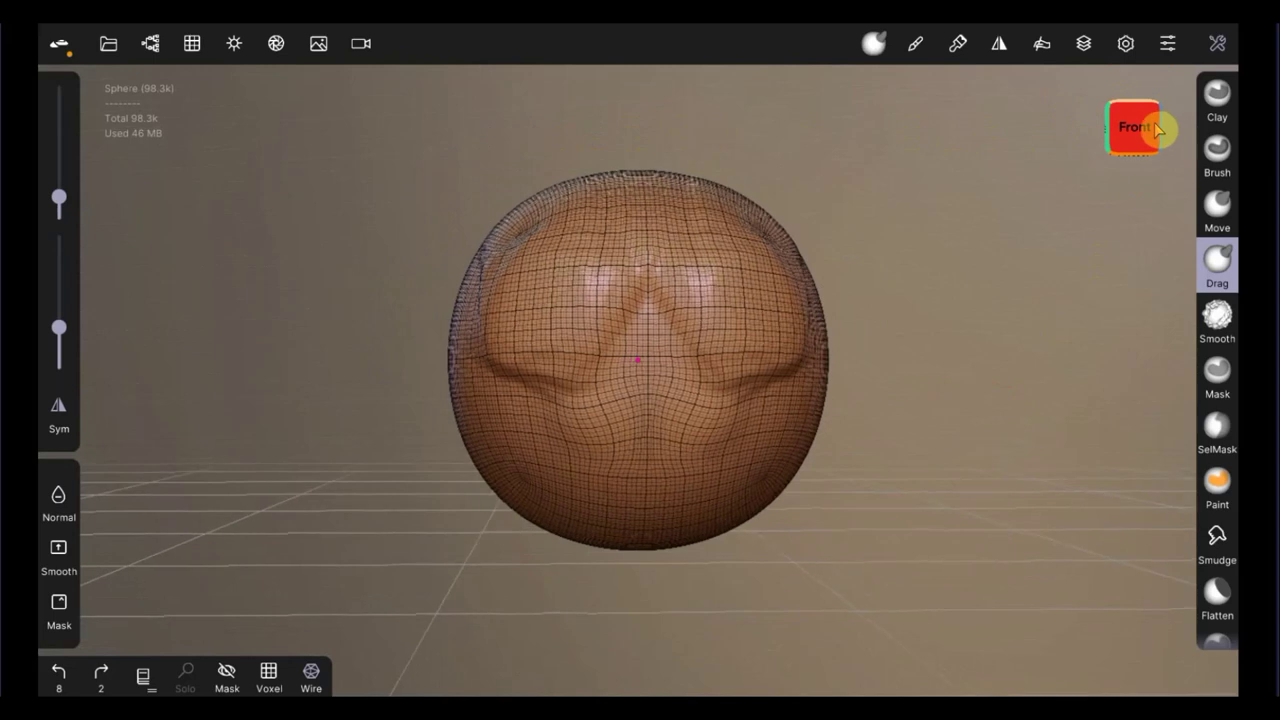
Step: Browse the Layers list and Drag pressure settings, then open Symmetry settings in World mode
click(1083, 46)
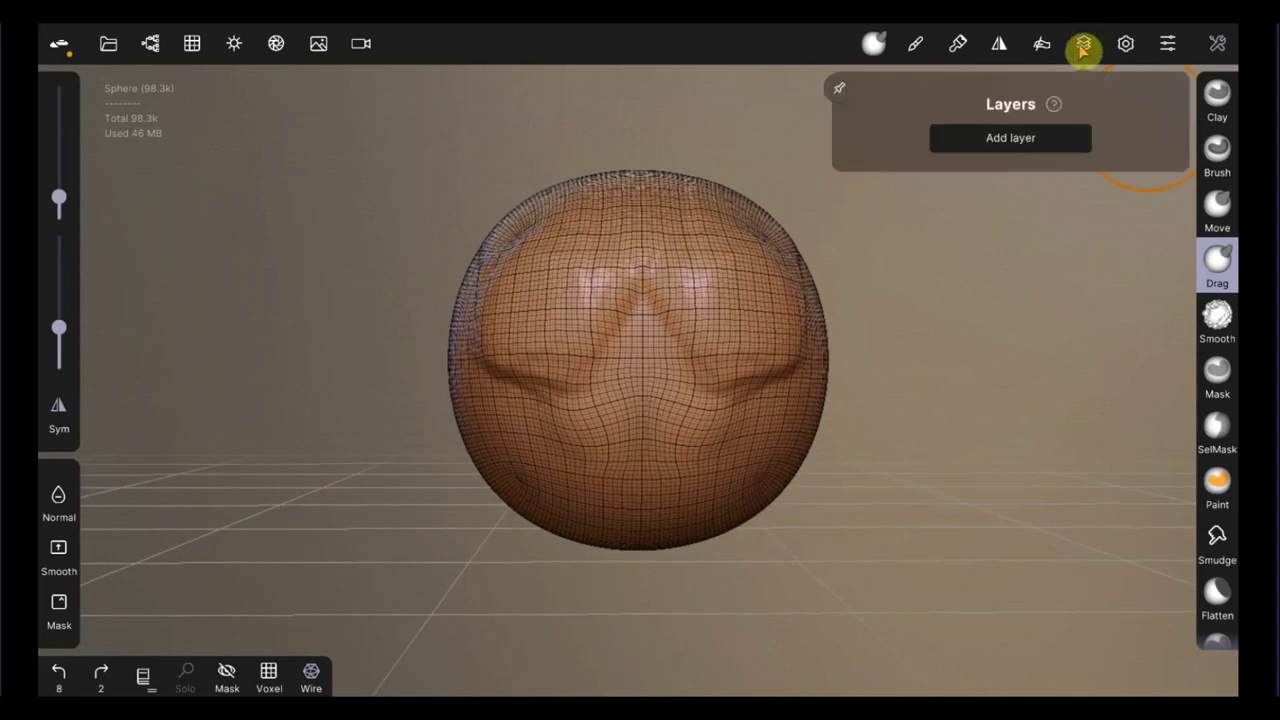
click(1042, 46)
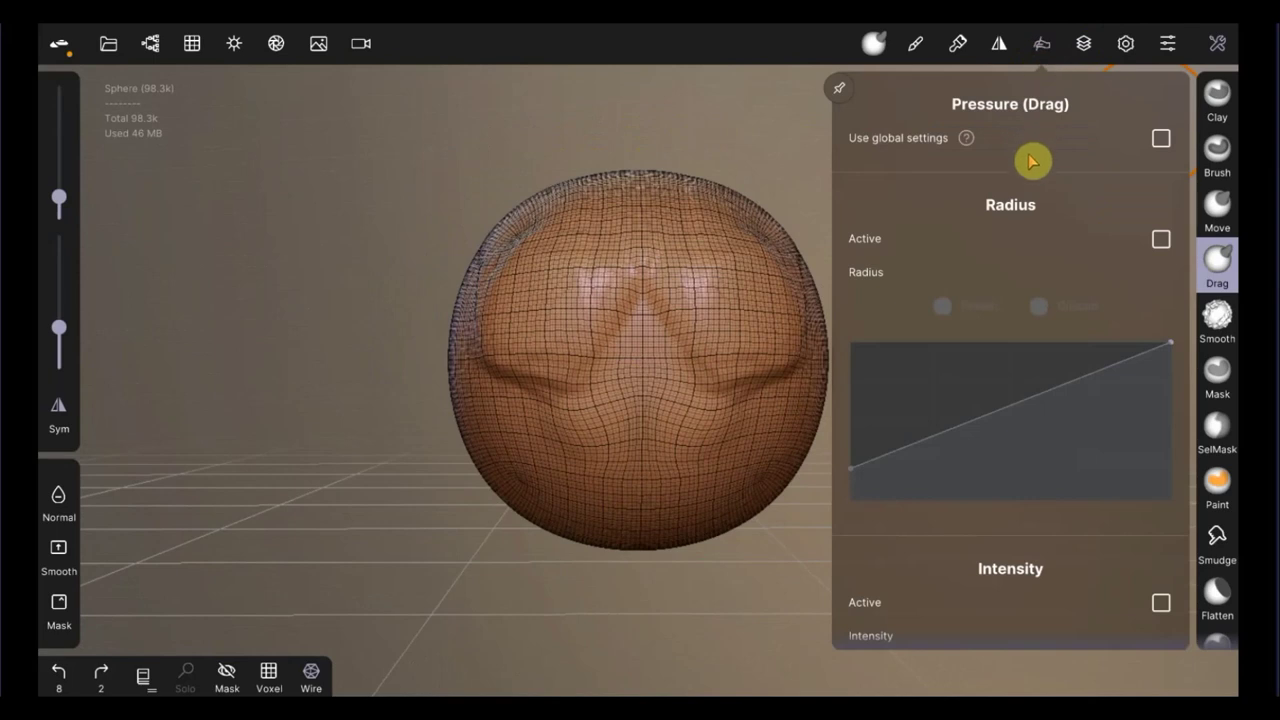
scroll(1030, 256, down, 5)
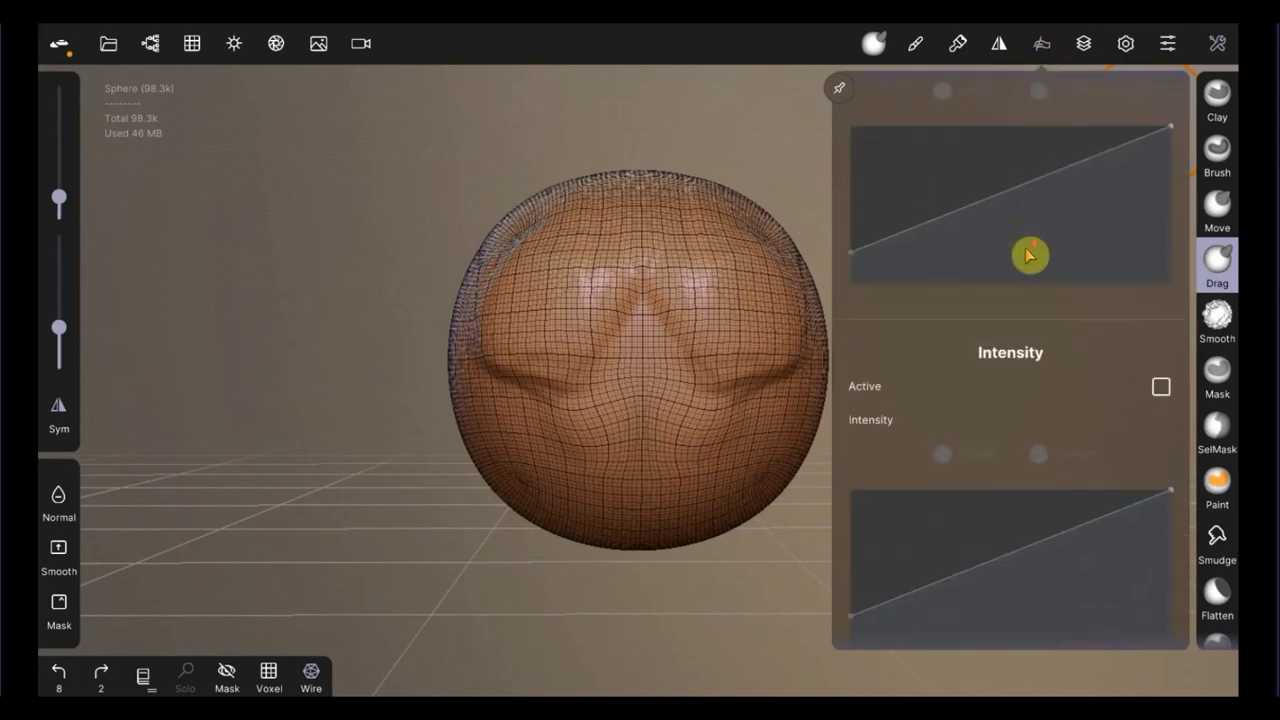
scroll(1030, 256, down, 3)
scroll(1030, 256, down, 6)
scroll(1030, 256, down, 8)
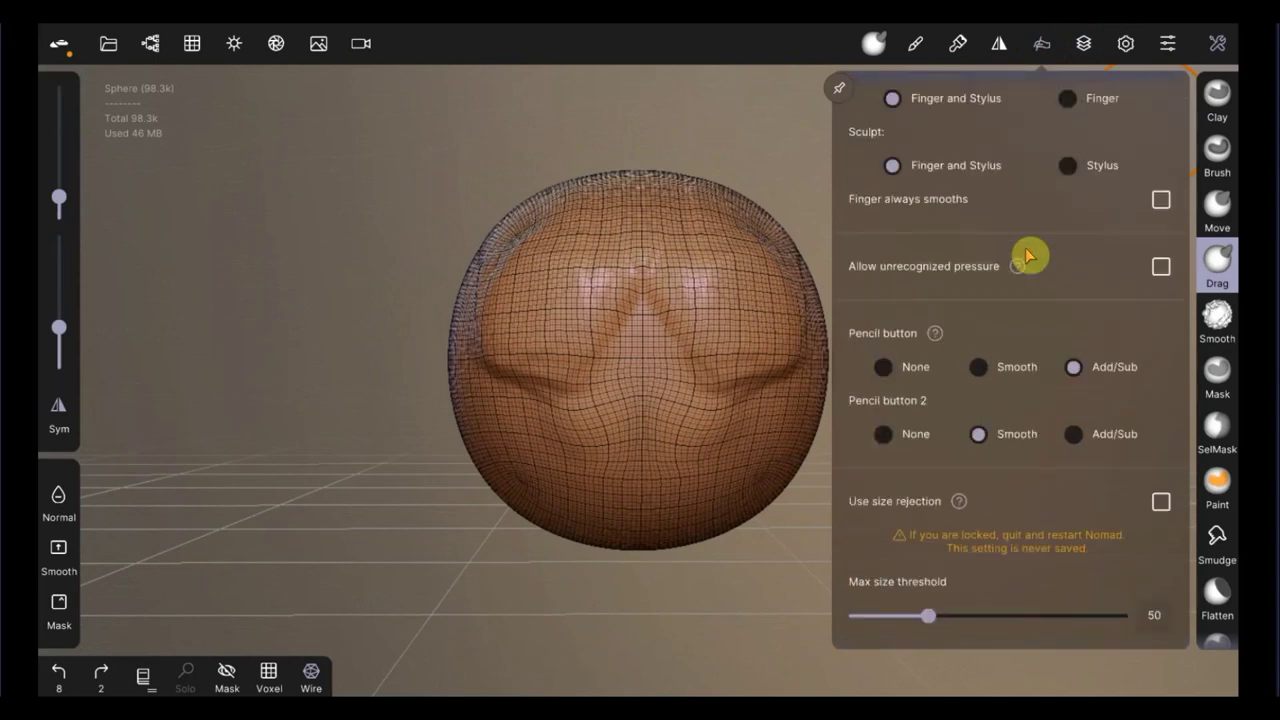
scroll(1030, 256, up, 3)
scroll(1030, 256, up, 6)
scroll(1030, 256, up, 5)
scroll(1030, 256, up, 7)
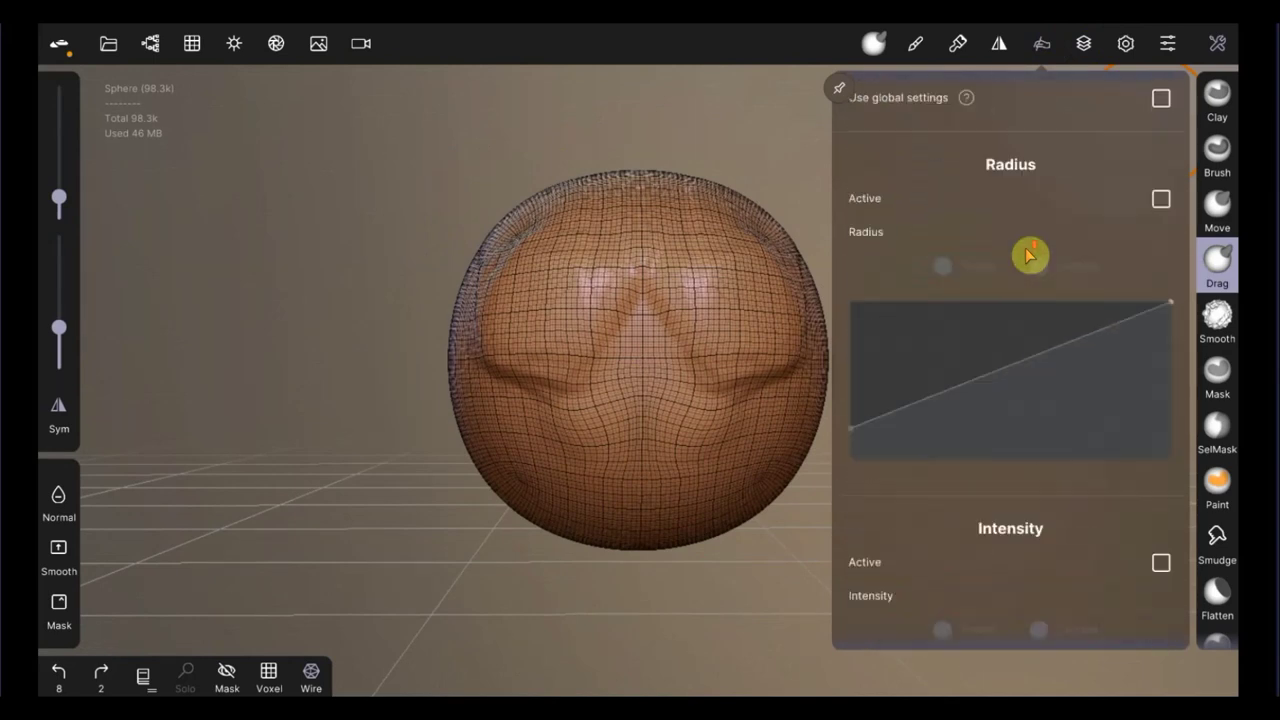
scroll(1030, 256, up, 2)
click(1002, 45)
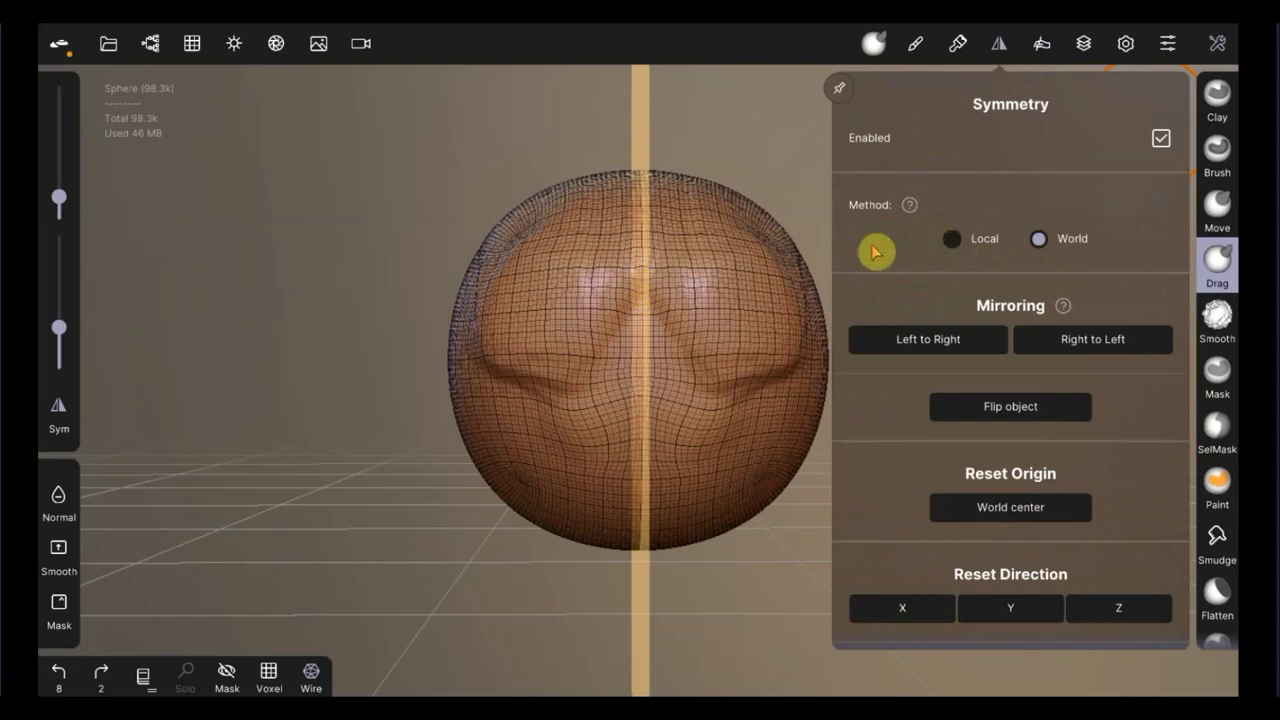
Step: Toggle symmetry between Local and World space and cycle its axis through X, Y, Z, back to X
click(955, 243)
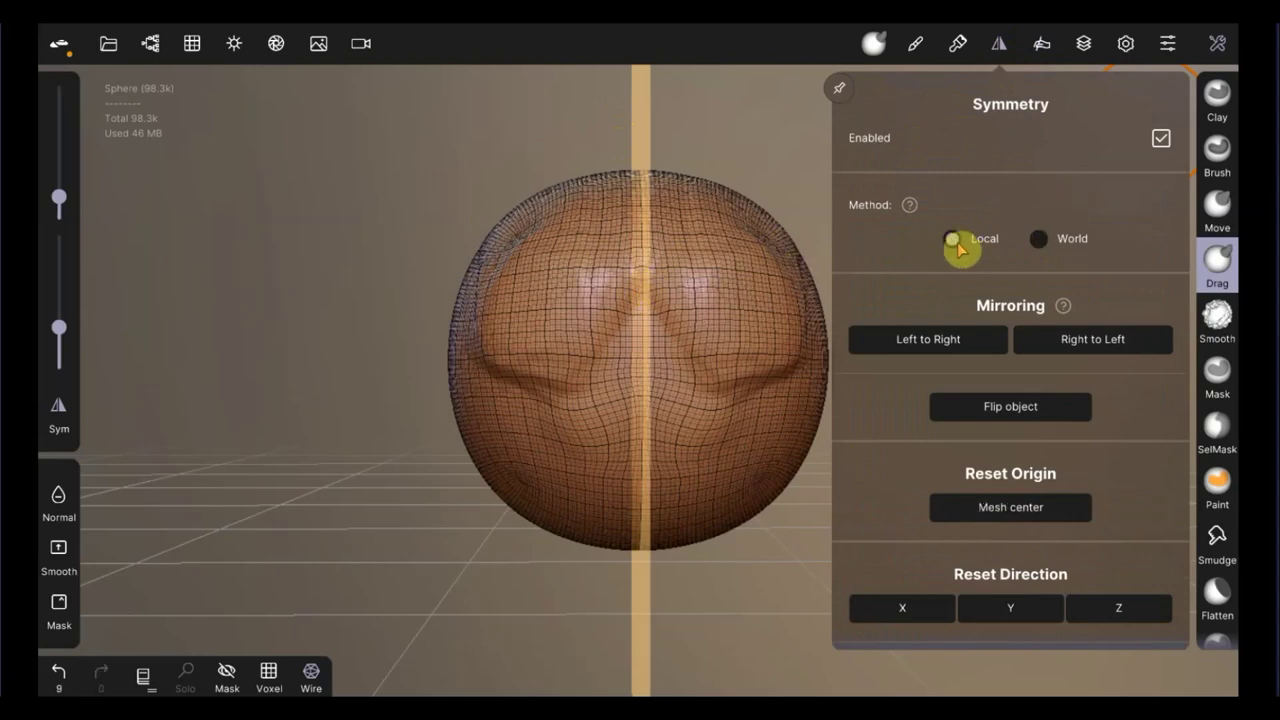
click(1040, 240)
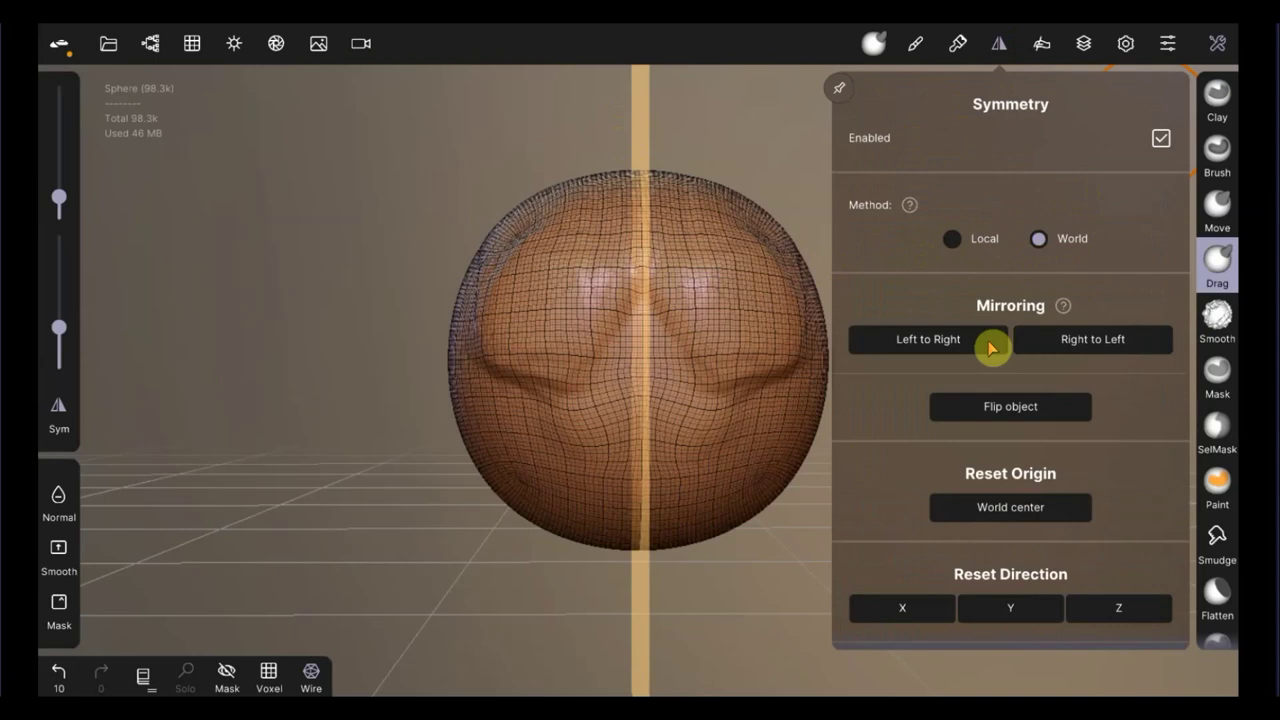
scroll(990, 346, down, 3)
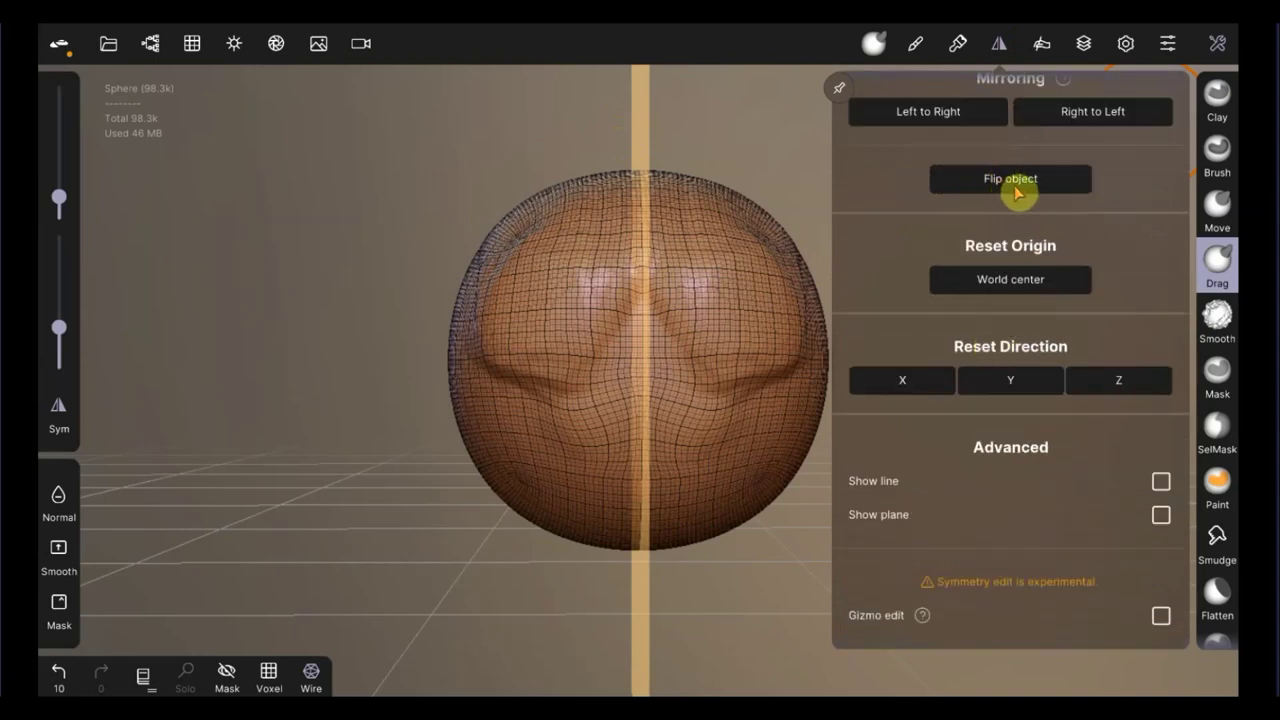
click(905, 396)
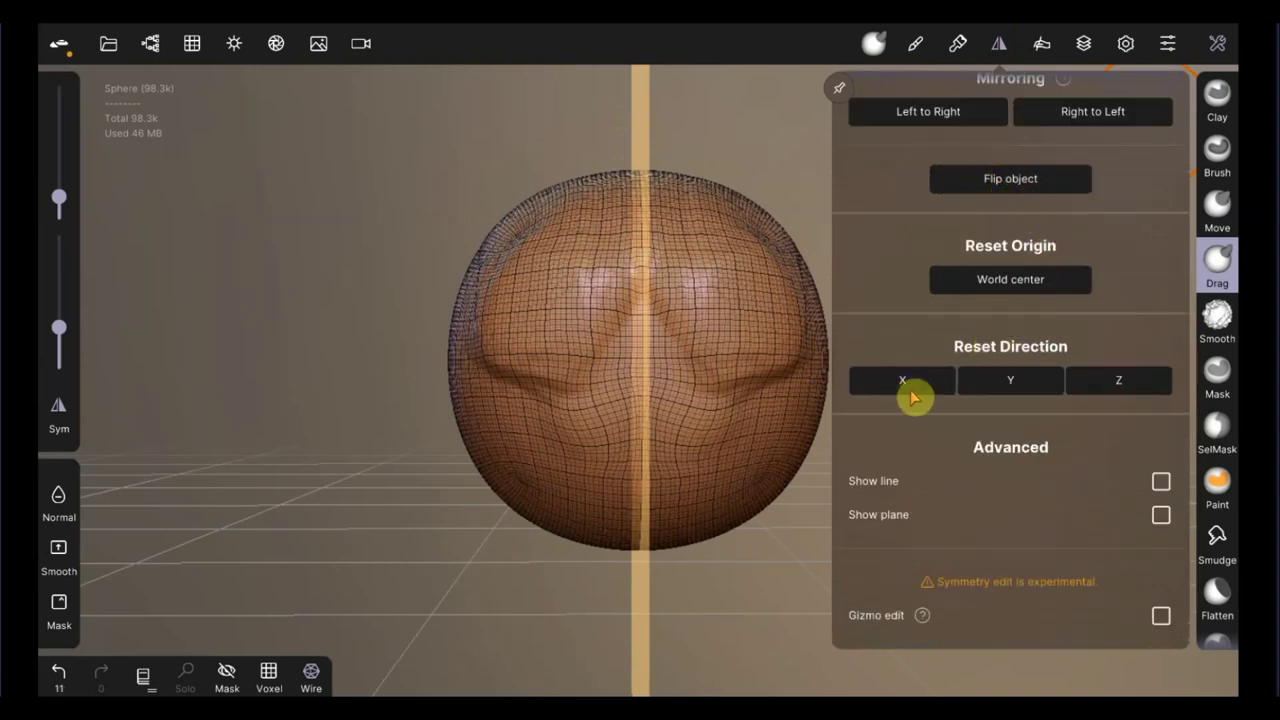
click(1020, 386)
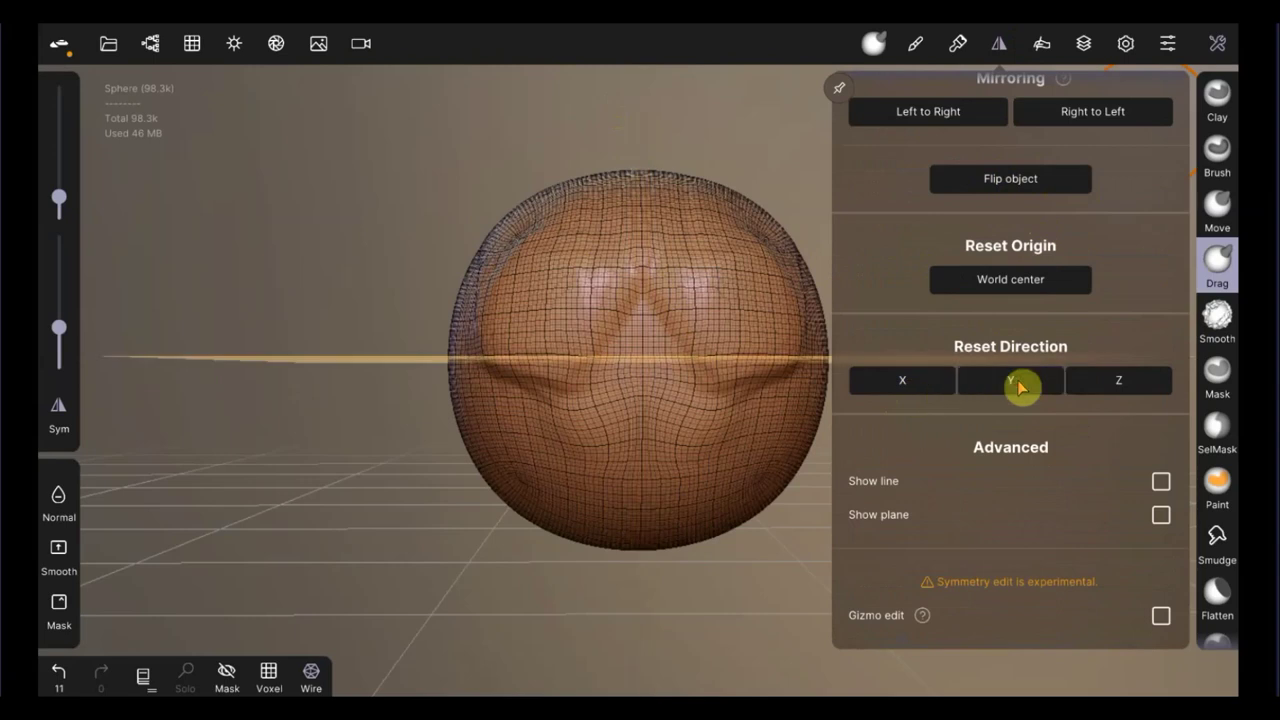
click(1118, 386)
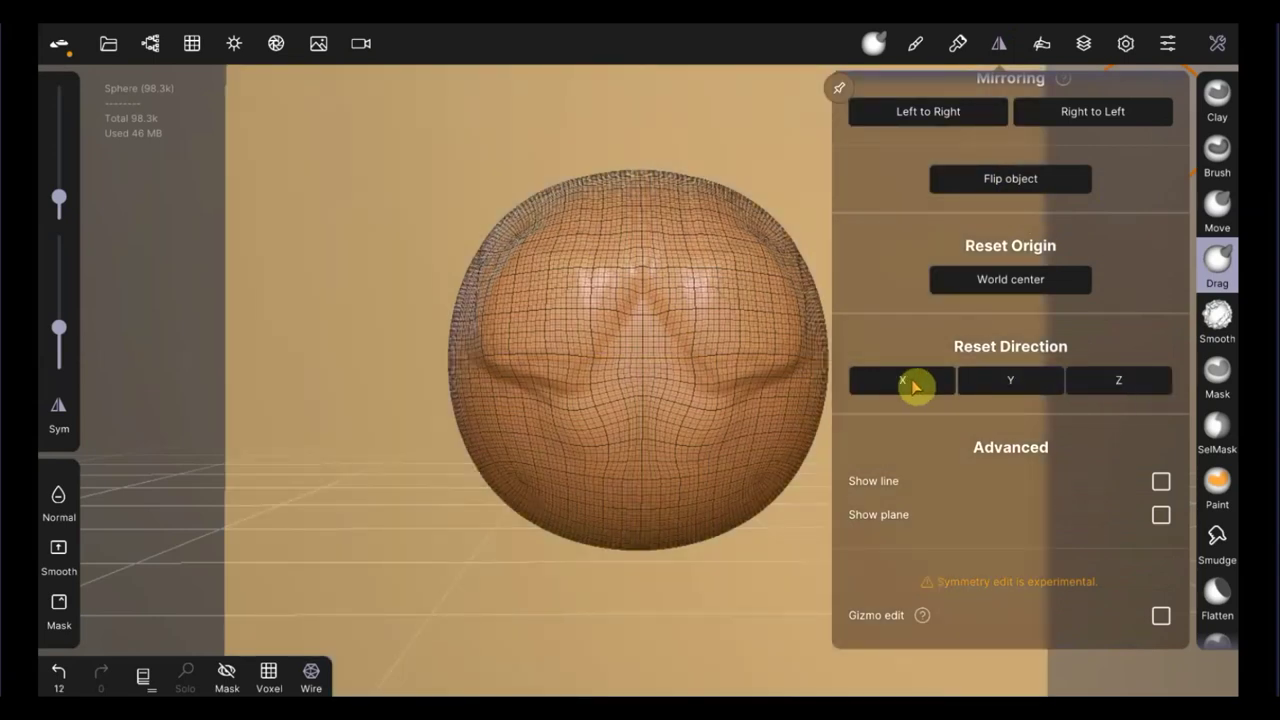
click(908, 383)
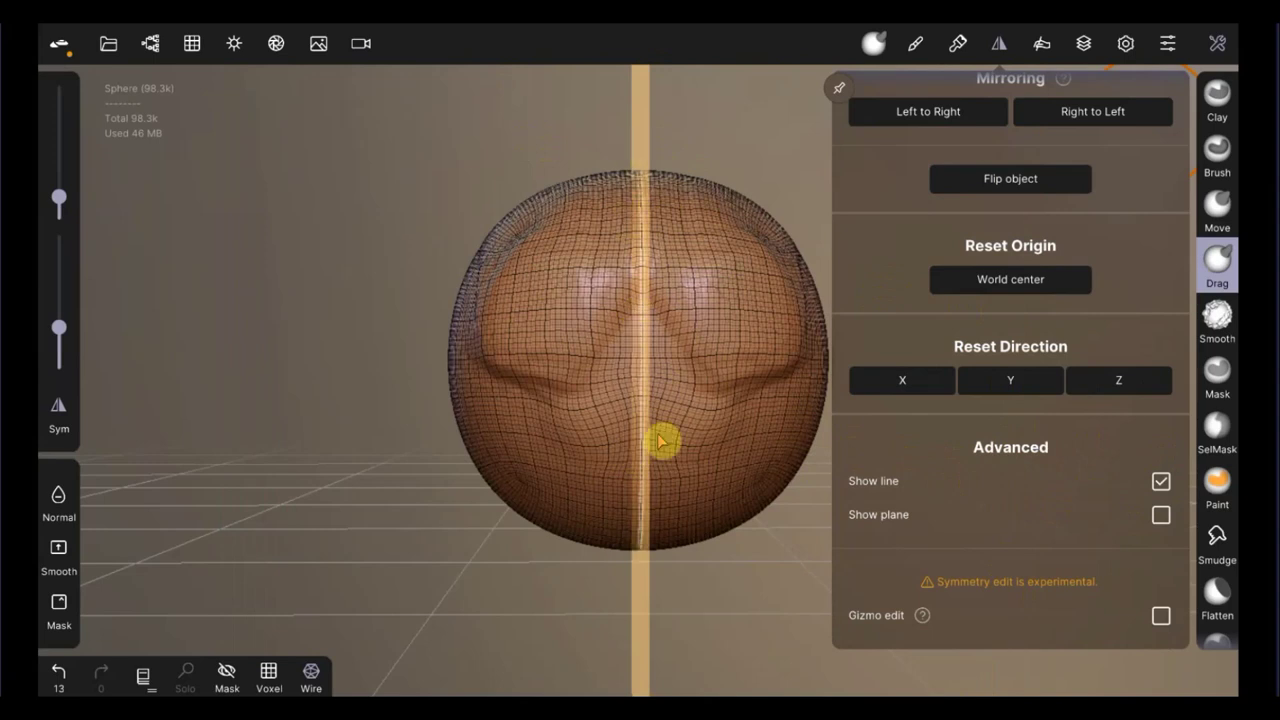
Step: Keep symmetry in World space and mirror the sculpting Left to Right, then Right to Left
scroll(1093, 359, up, 3)
scroll(1093, 359, up, 2)
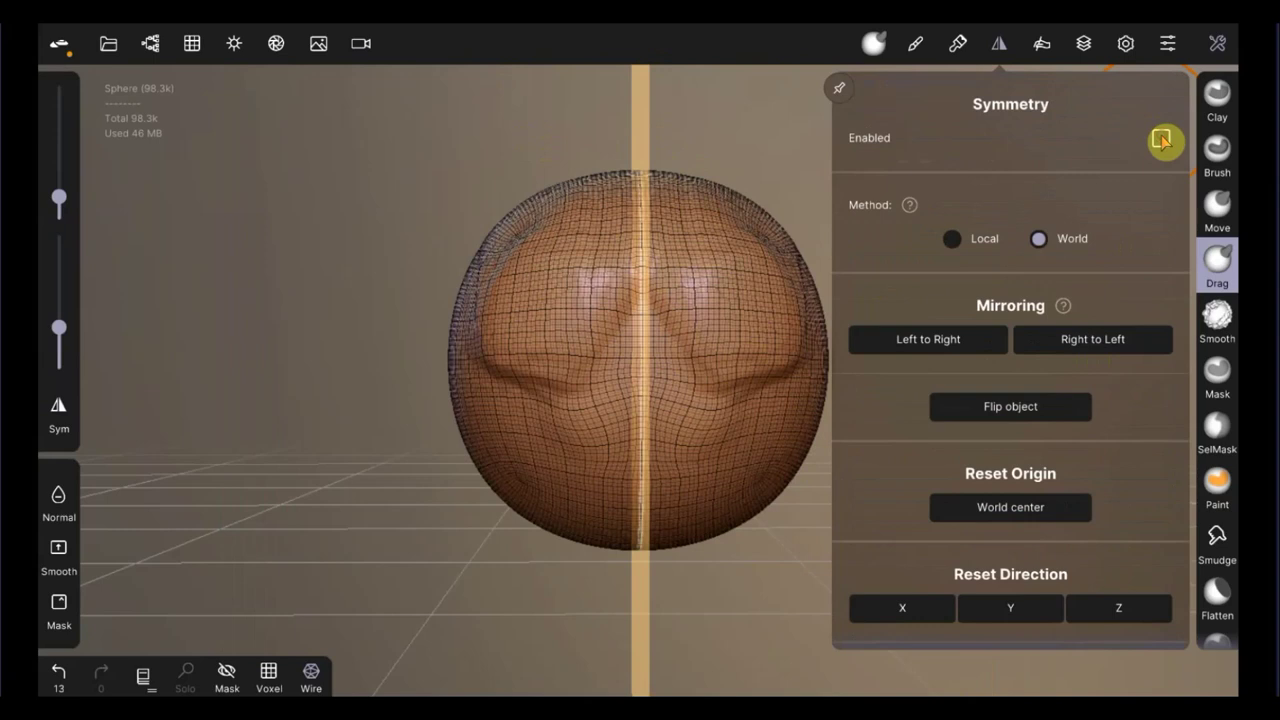
scroll(1049, 271, down, 3)
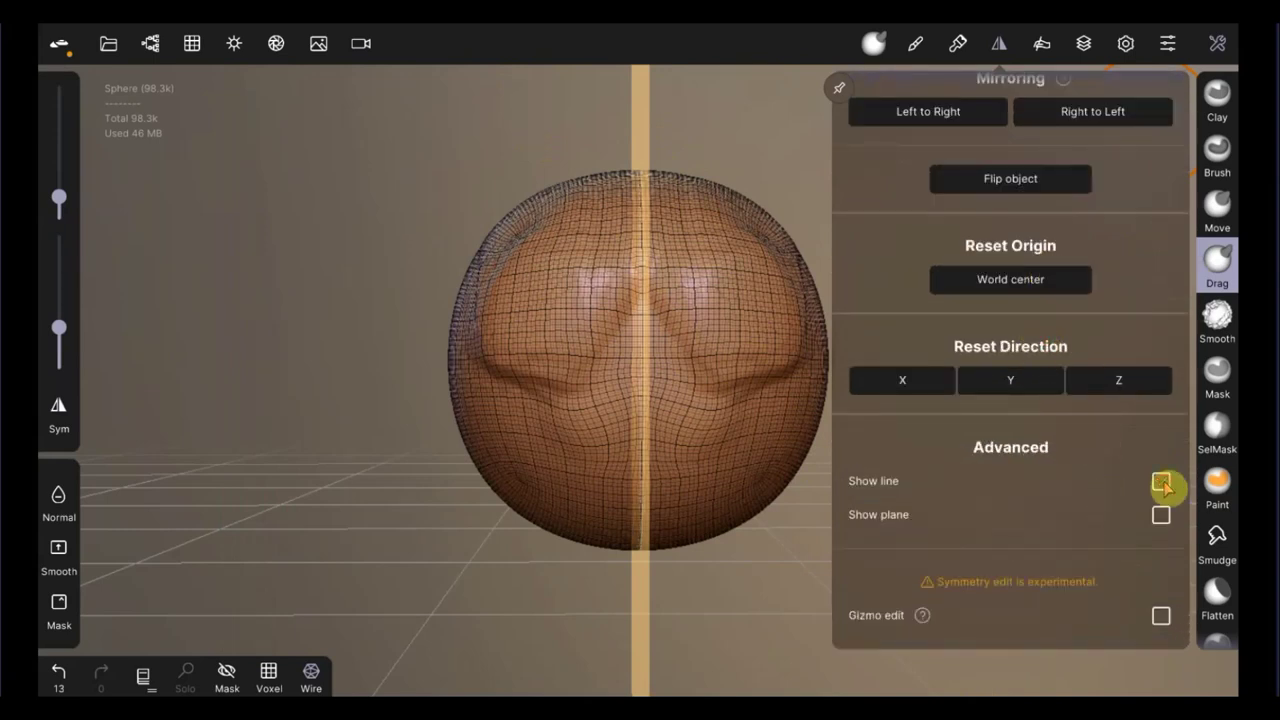
scroll(1024, 510, up, 2)
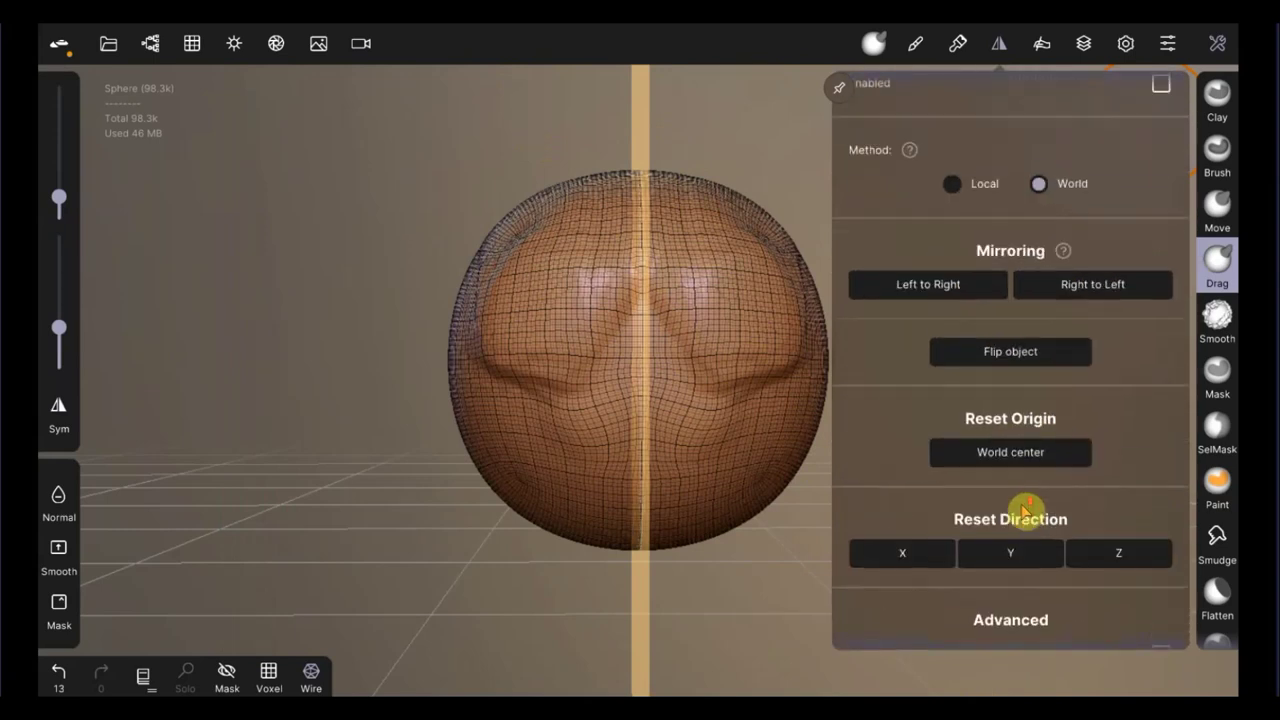
click(955, 188)
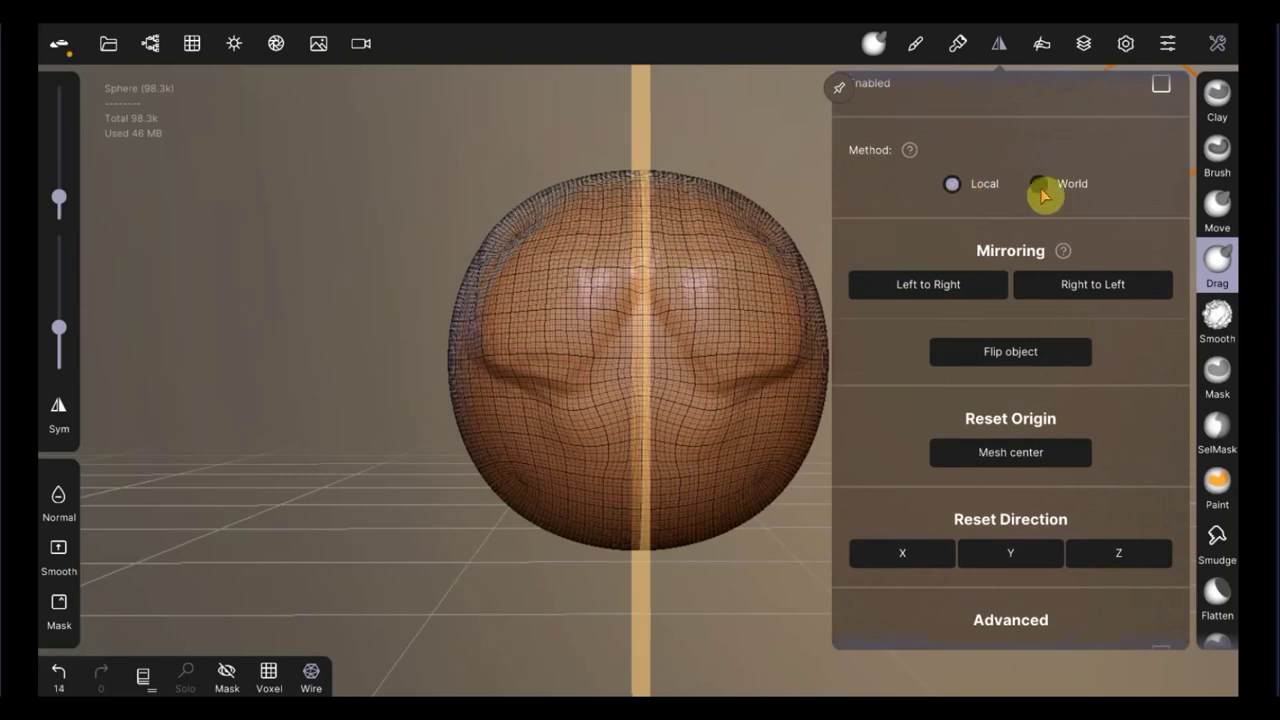
click(1045, 190)
click(937, 286)
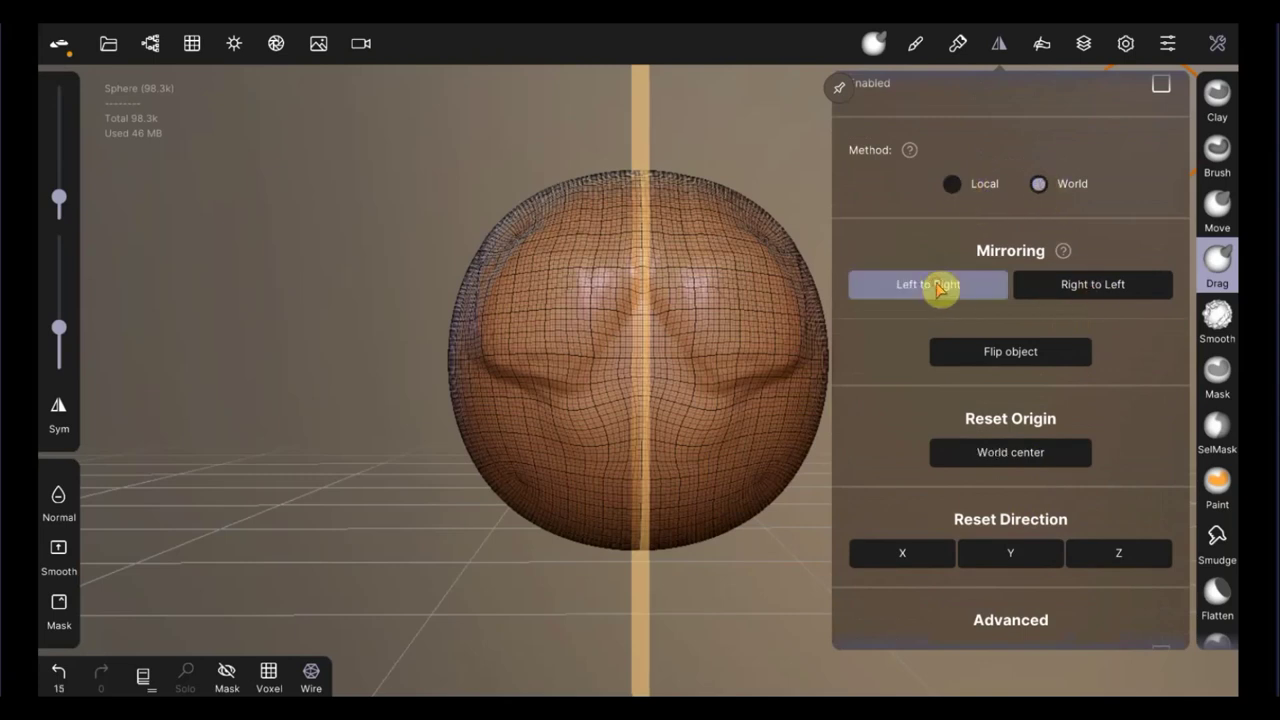
click(1078, 293)
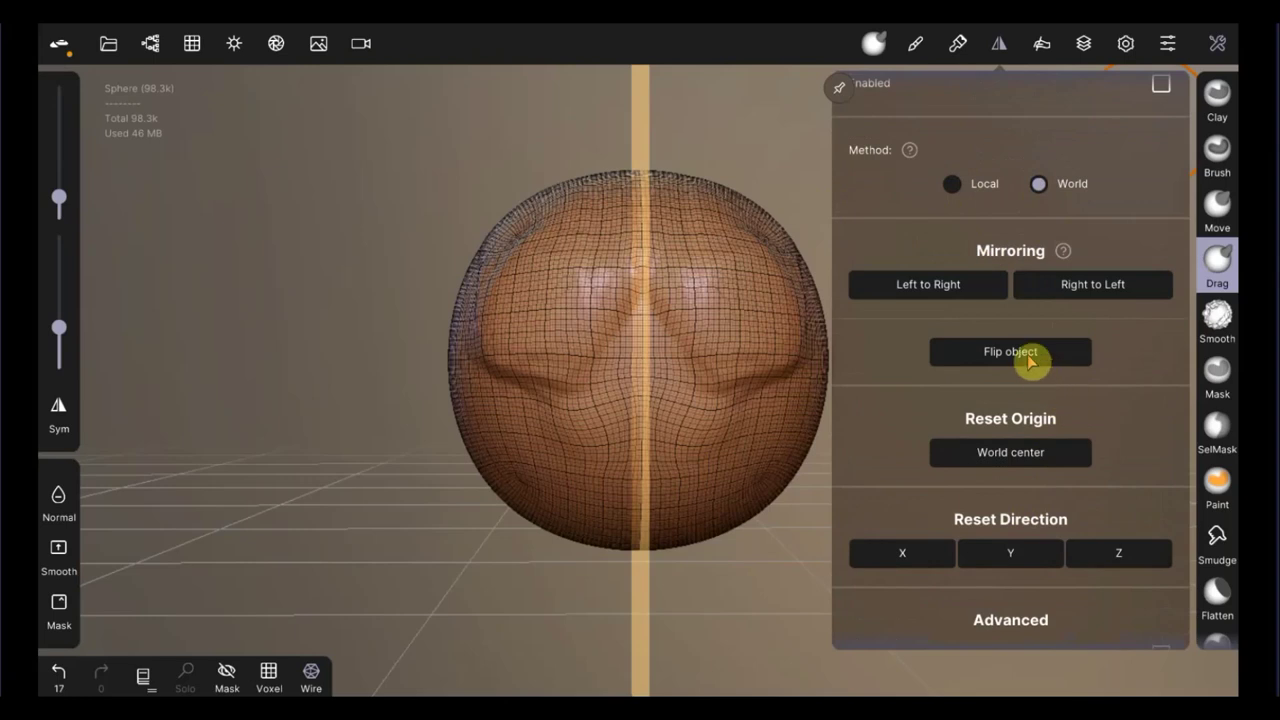
scroll(990, 455, up, 1)
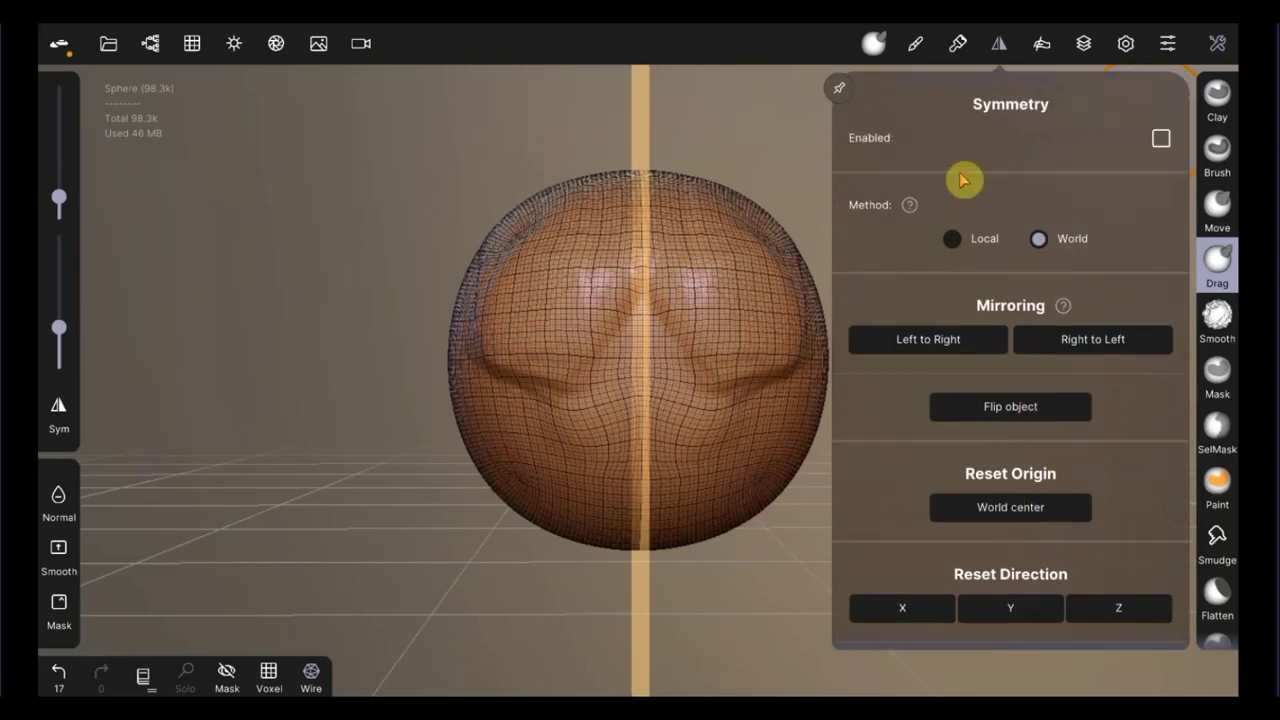
click(735, 180)
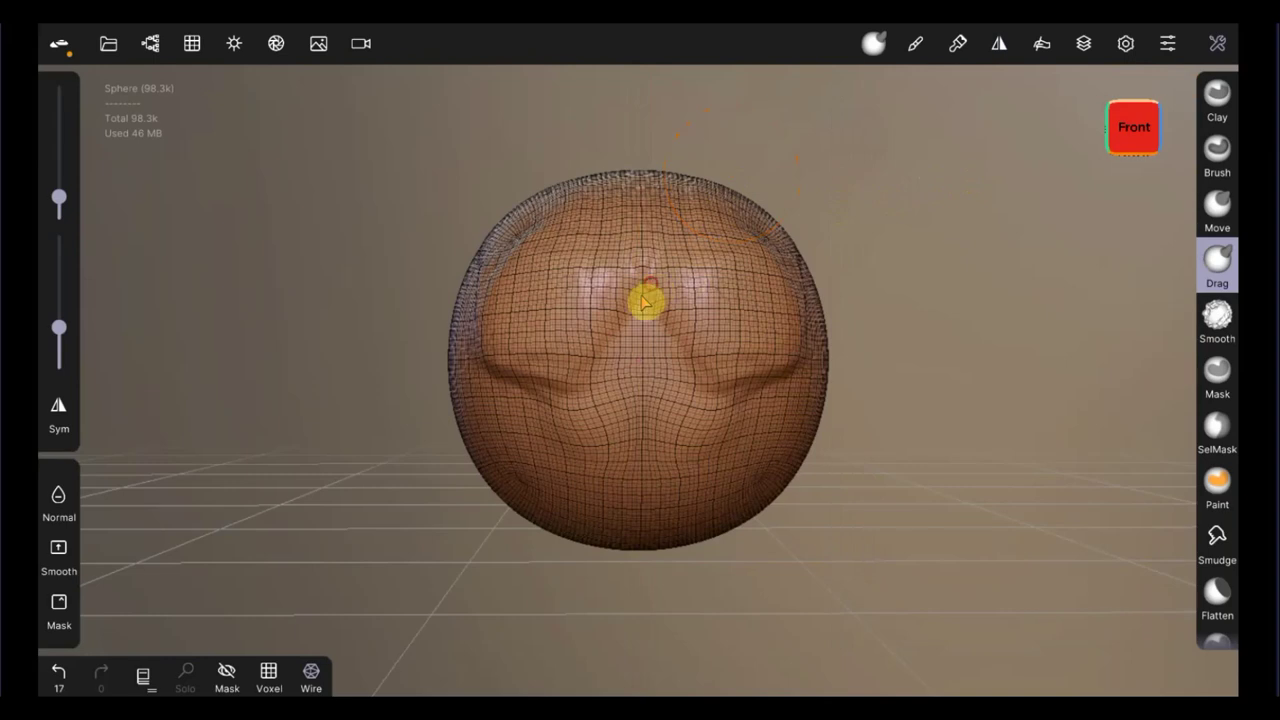
Step: Drag a twist into the sphere's centre and check the pressure and symmetry settings
drag(645, 300, 655, 320)
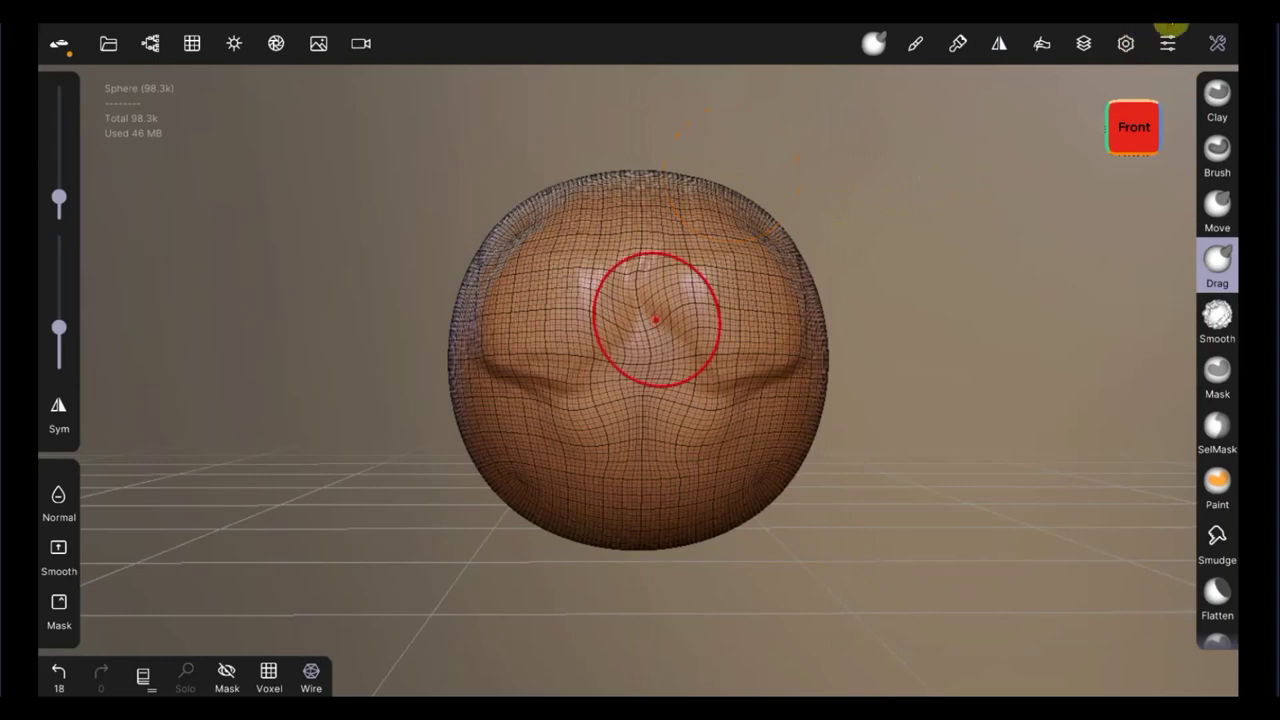
click(1045, 45)
click(1045, 45)
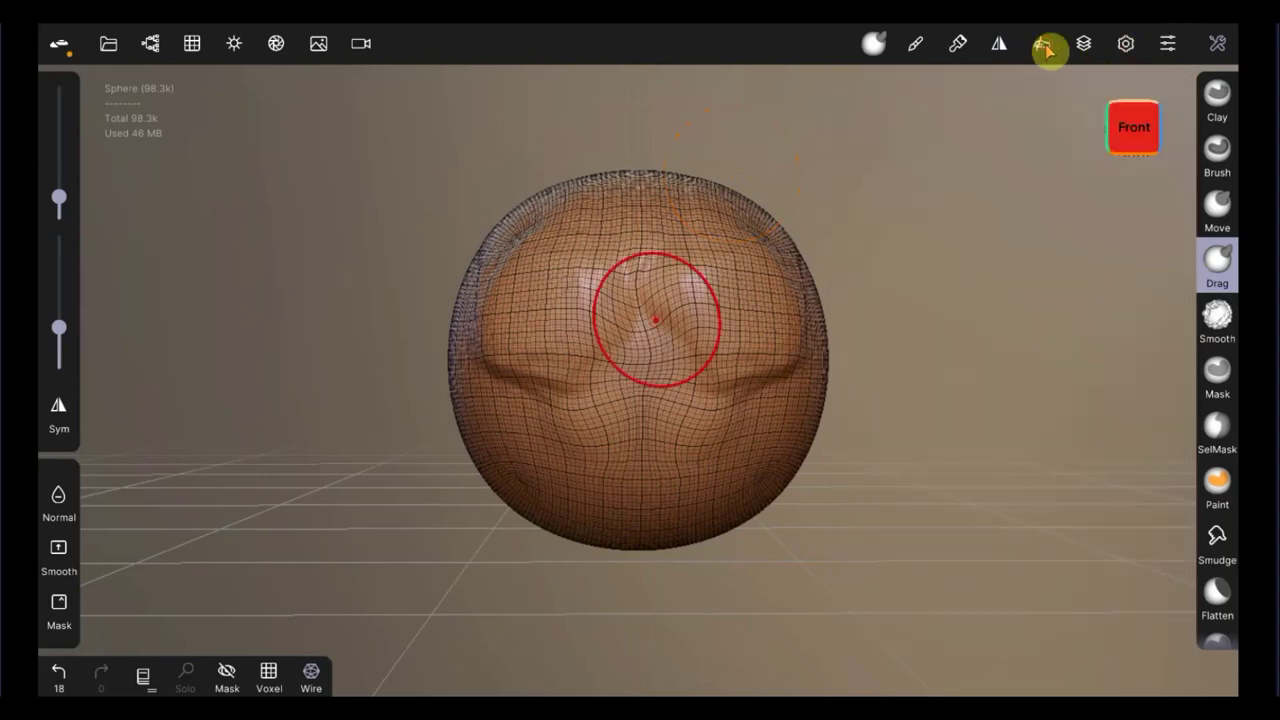
click(1001, 45)
click(1005, 47)
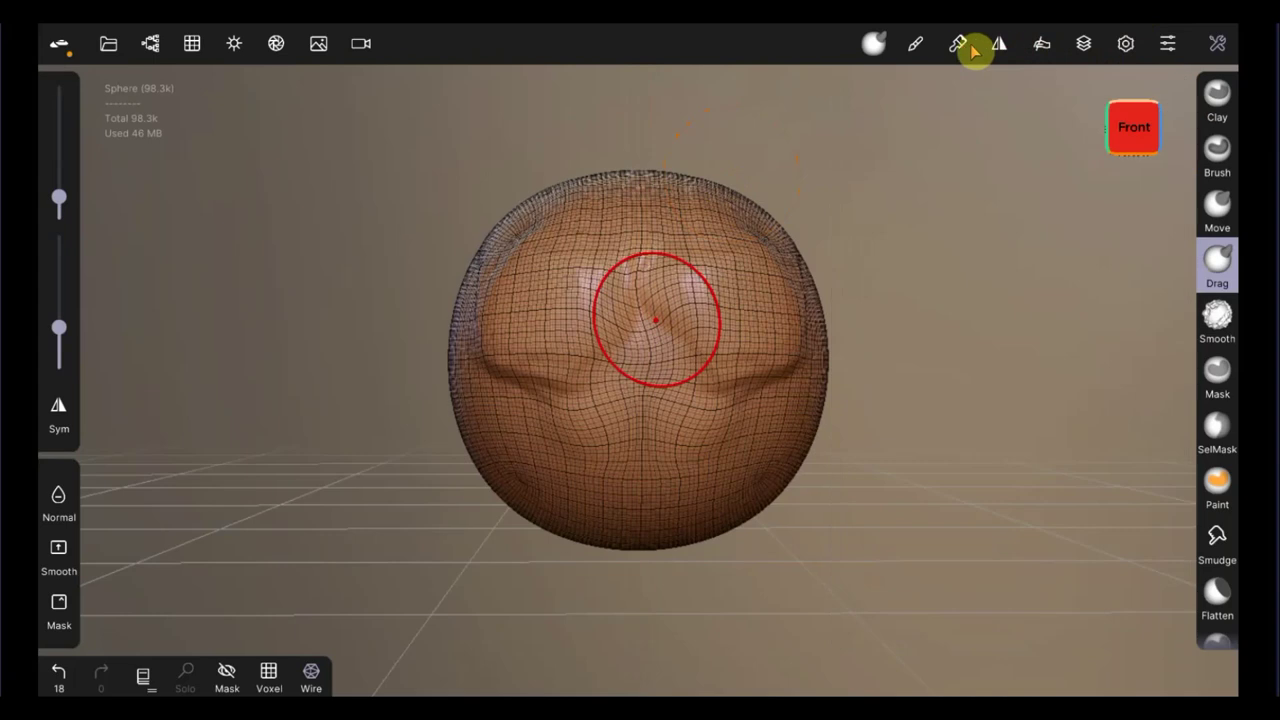
Step: Lower the Drag brush's paint intensity to 0.077 and drag-reshape the sphere's upper front
click(960, 46)
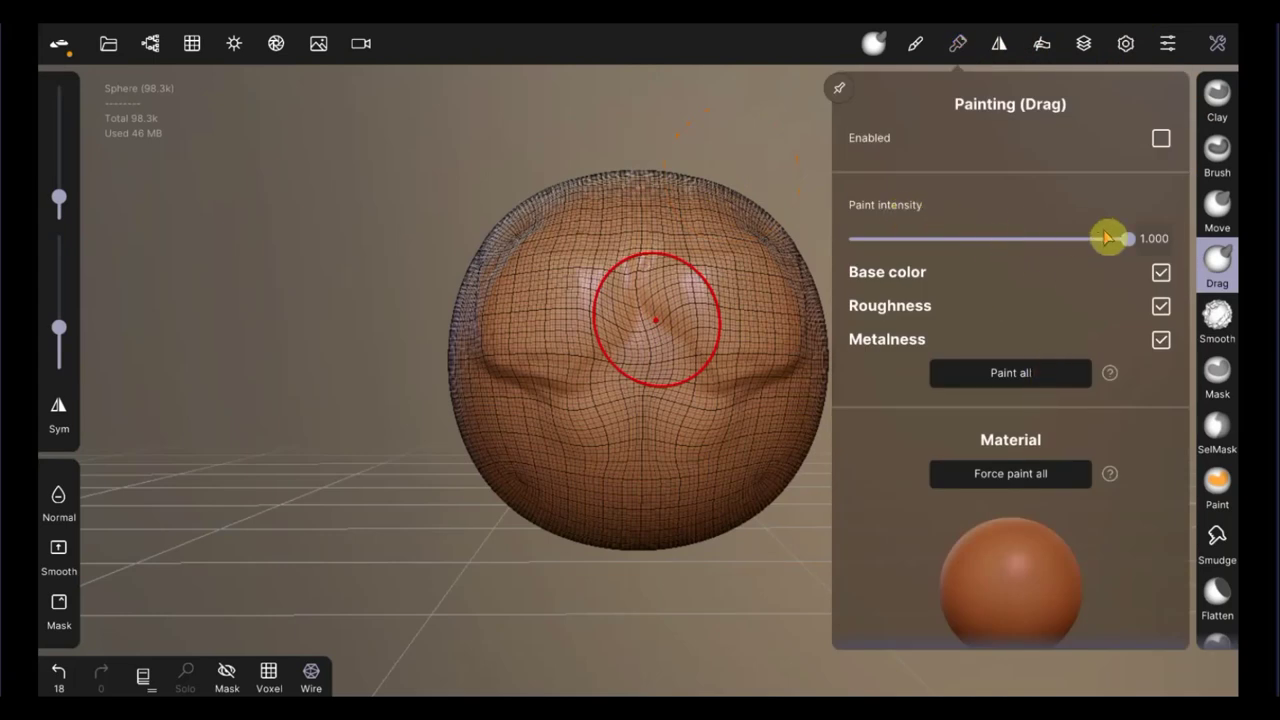
drag(1130, 245, 895, 248)
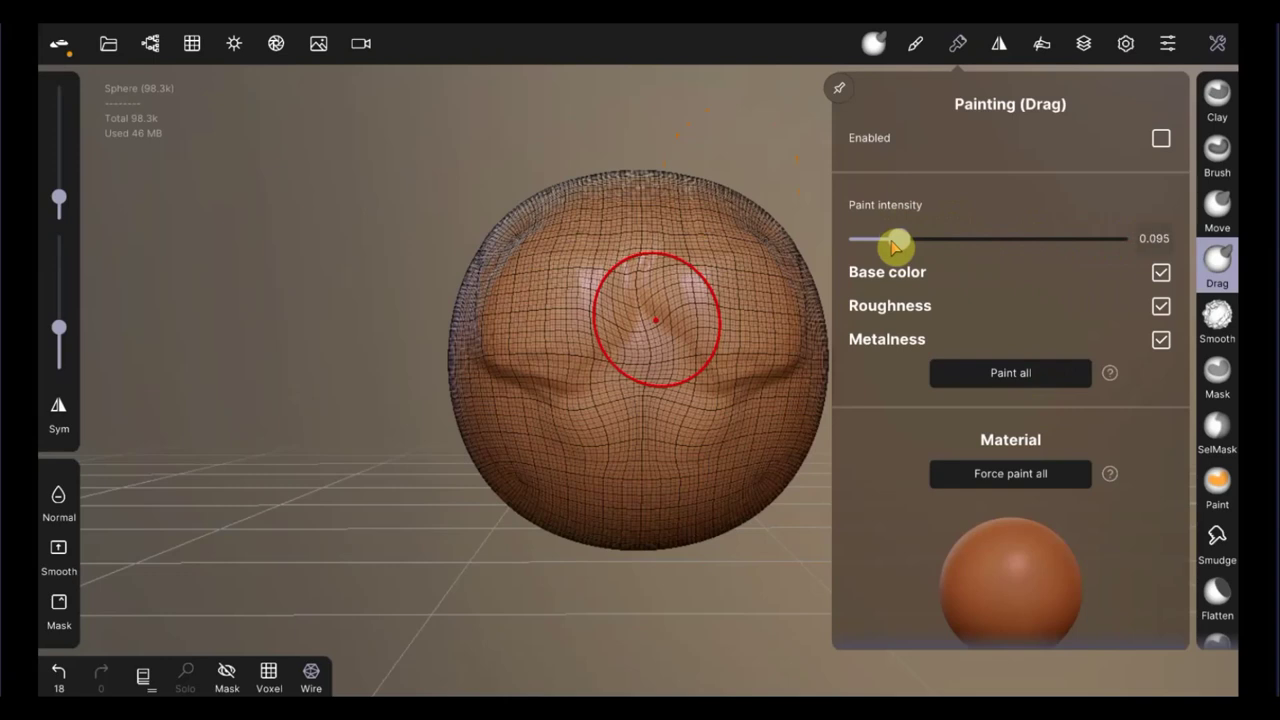
mouse_move(714, 306)
mouse_down()
mouse_move(746, 309)
mouse_move(669, 269)
mouse_move(712, 224)
mouse_move(700, 270)
mouse_up()
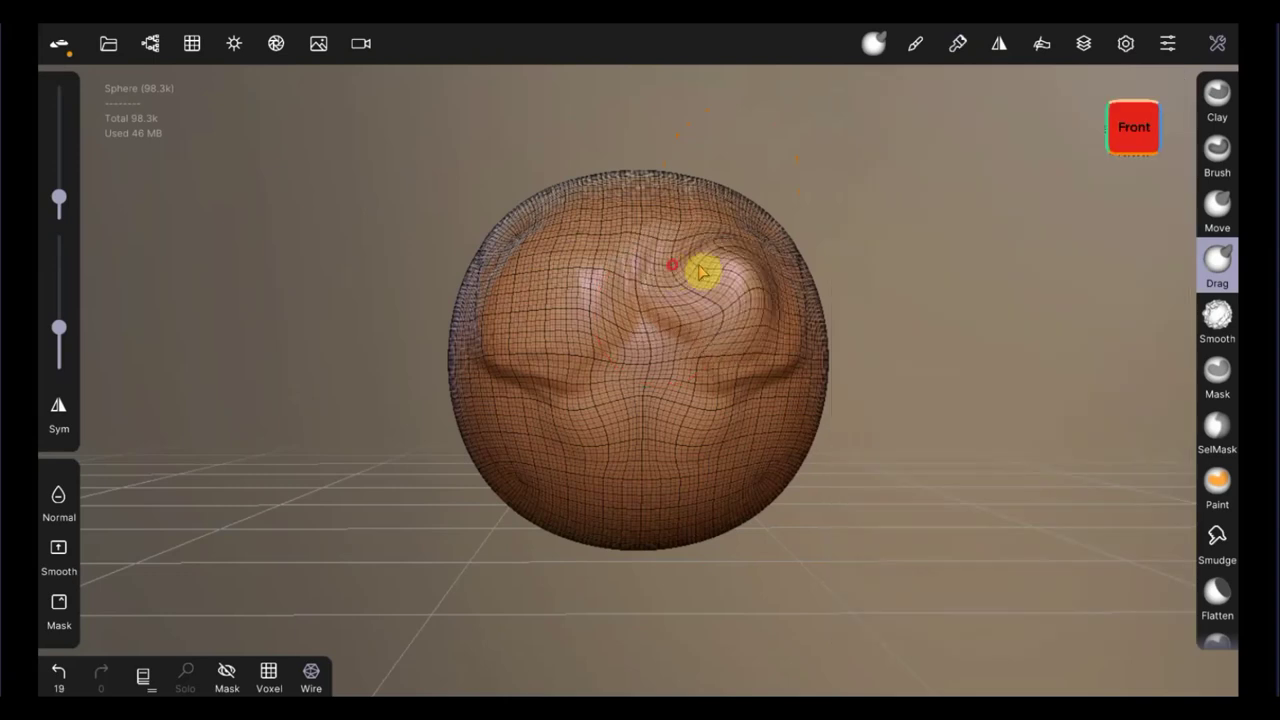
click(958, 47)
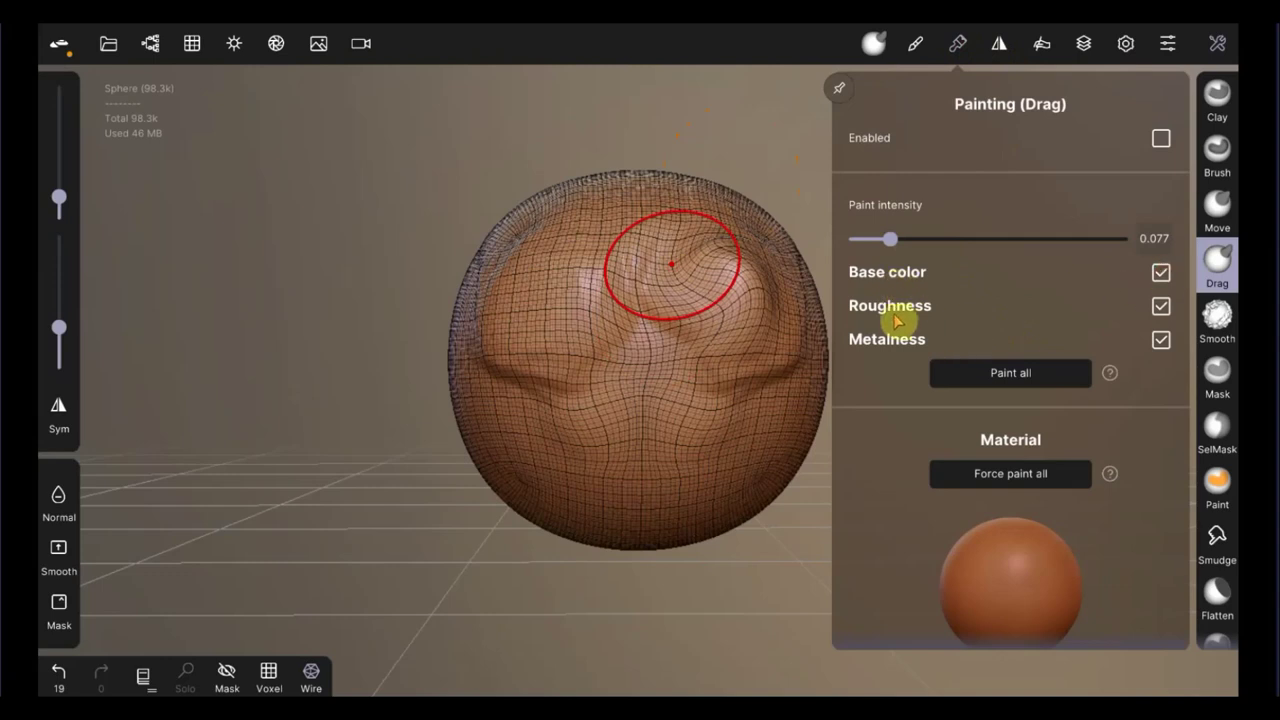
Step: Select the matte orange-red material in the Painting material settings
scroll(899, 354, down, 2)
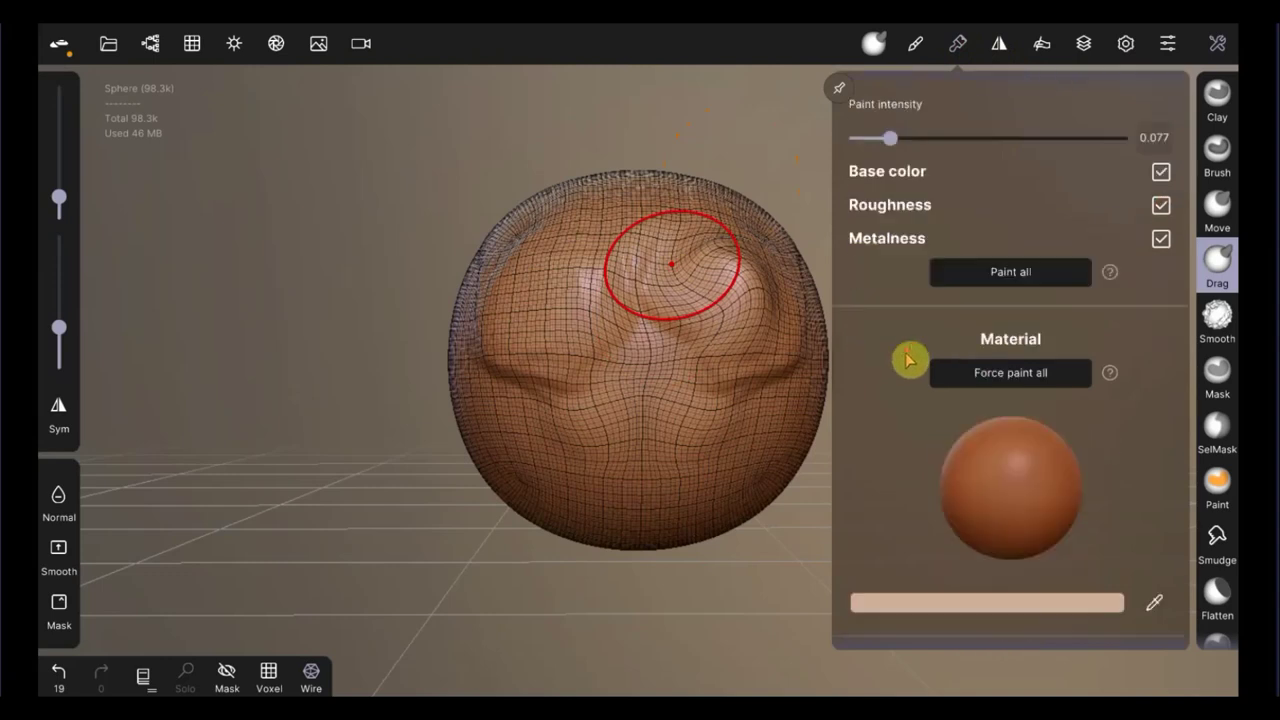
scroll(908, 360, down, 4)
click(1020, 280)
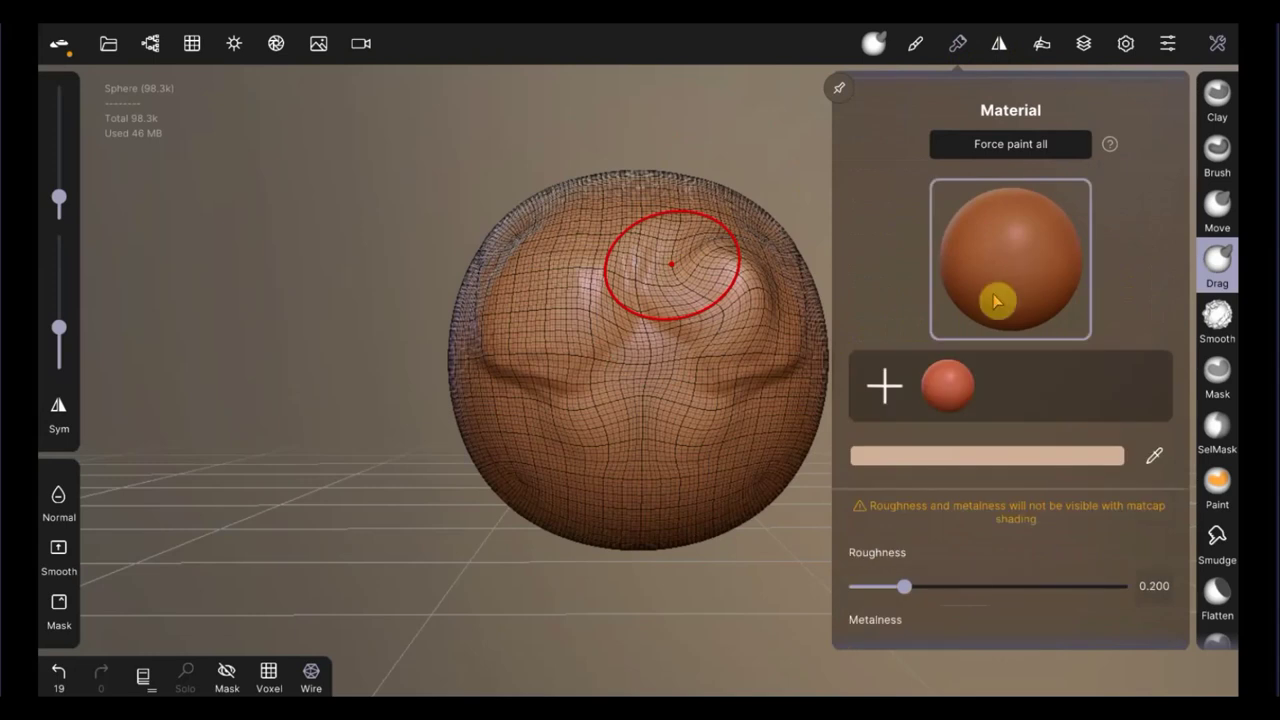
click(950, 386)
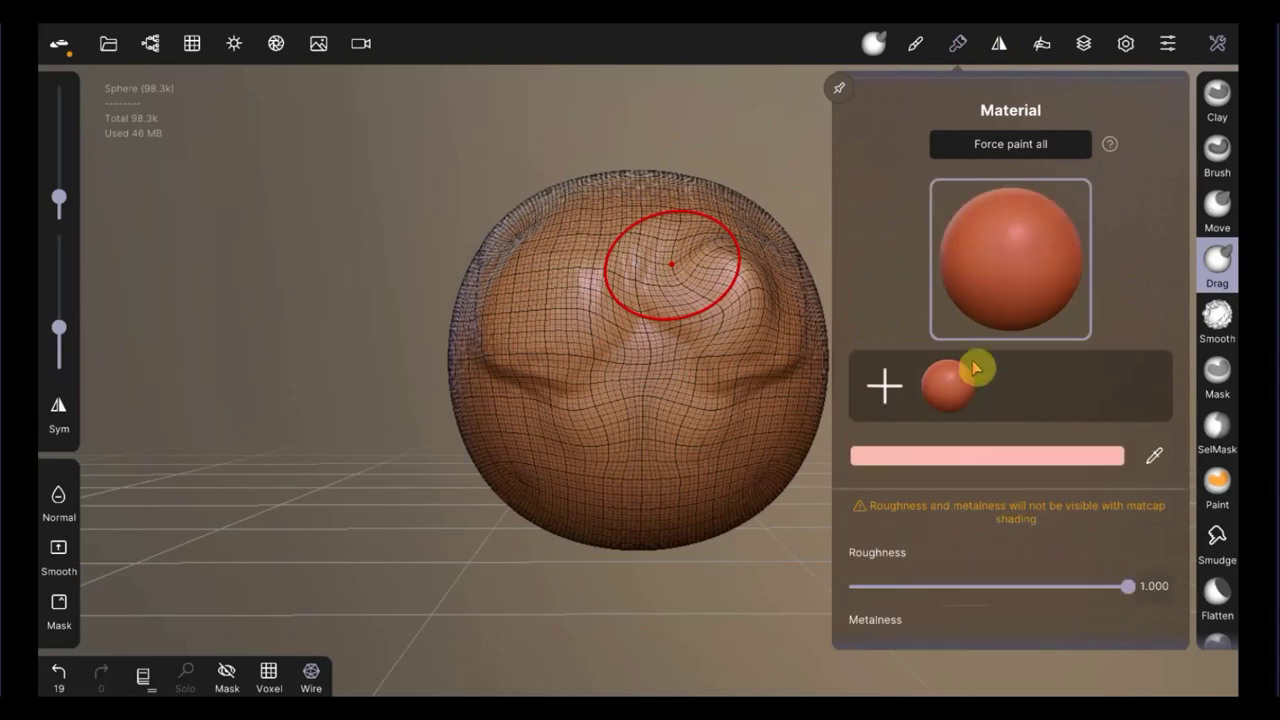
Step: Add a second material and give it a pink colour sampled from the sculpted surface
click(884, 395)
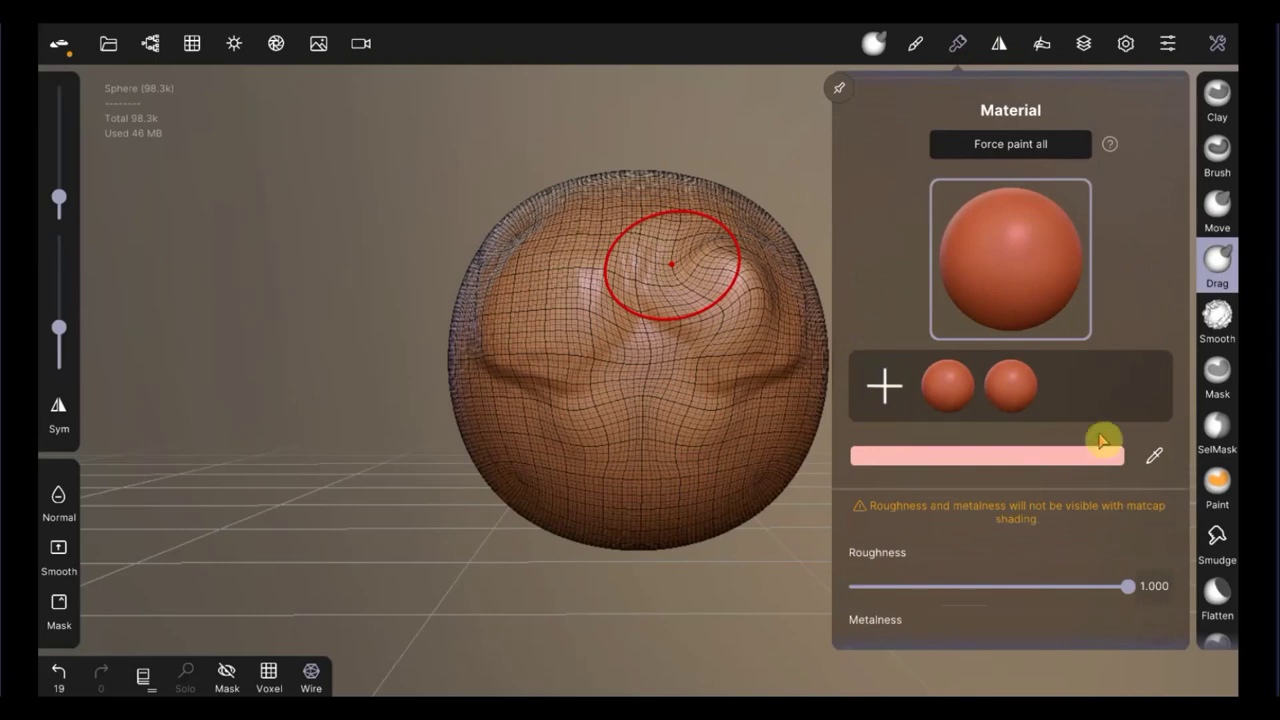
click(1064, 458)
drag(923, 414, 985, 415)
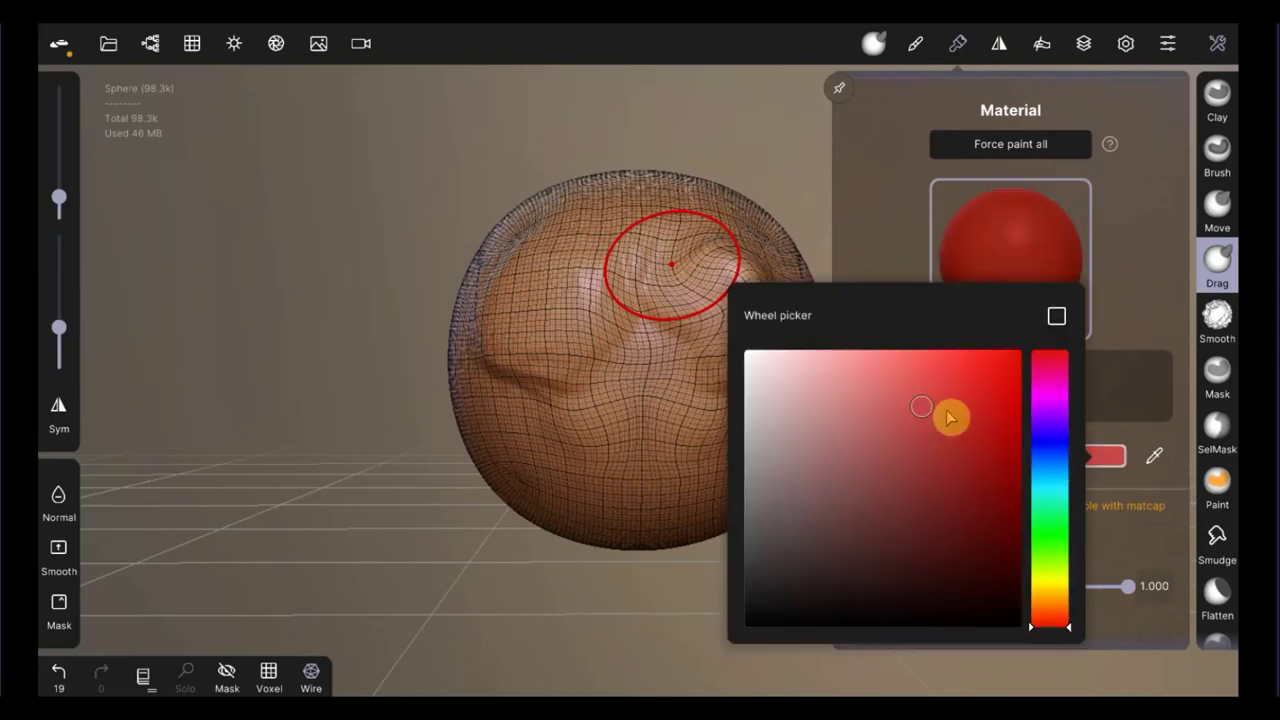
click(1155, 275)
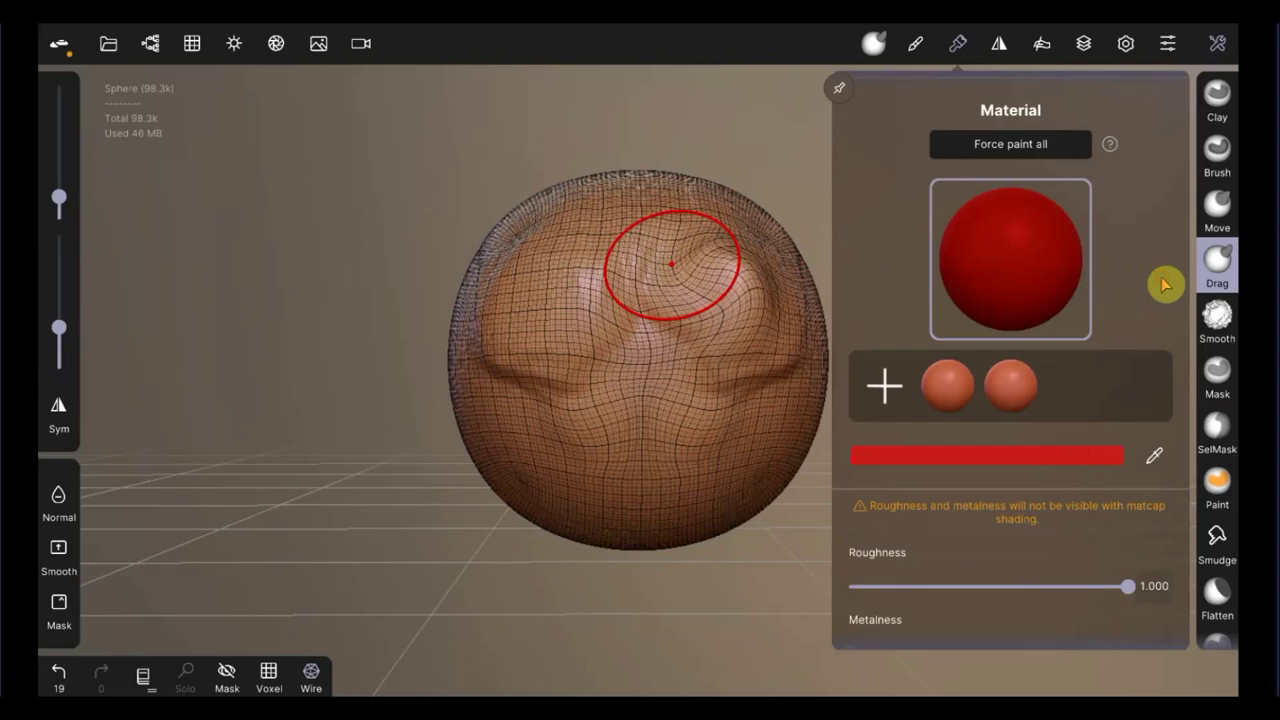
click(1155, 458)
mouse_move(746, 354)
mouse_down()
mouse_move(740, 381)
mouse_move(766, 300)
mouse_up()
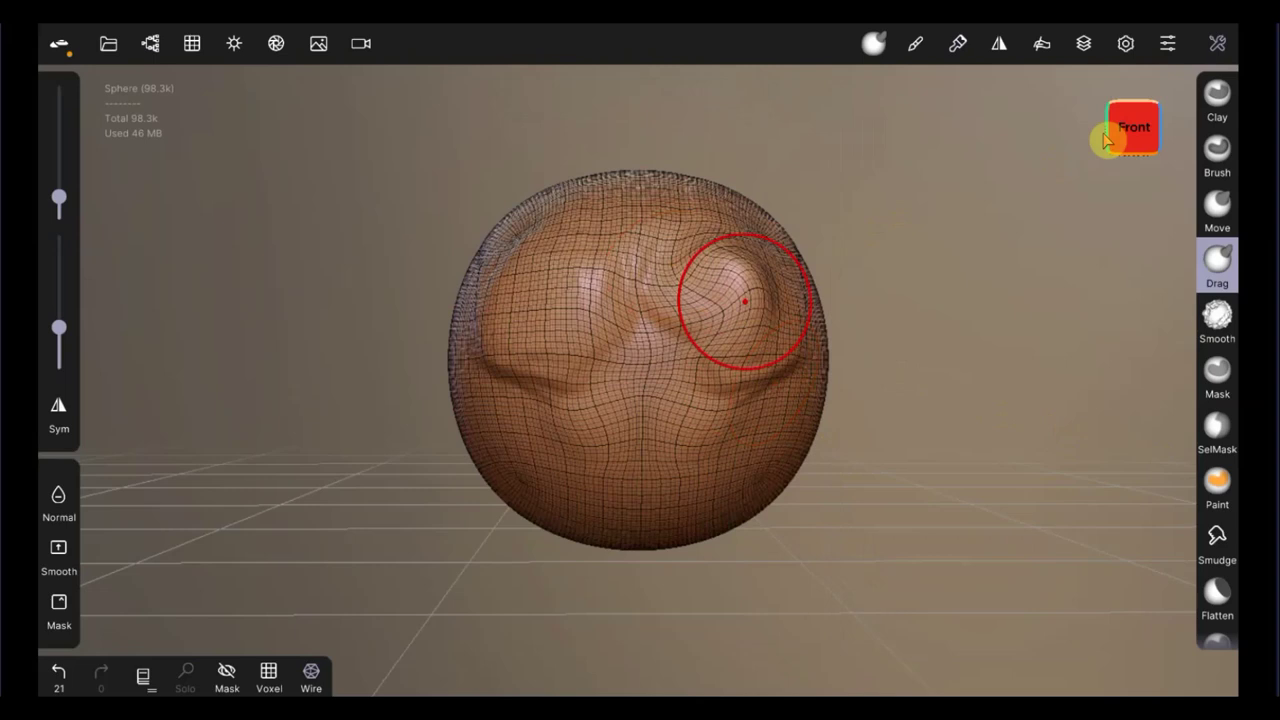
Step: Set the second material's roughness to 0.140 and paint it over the whole sphere
click(966, 48)
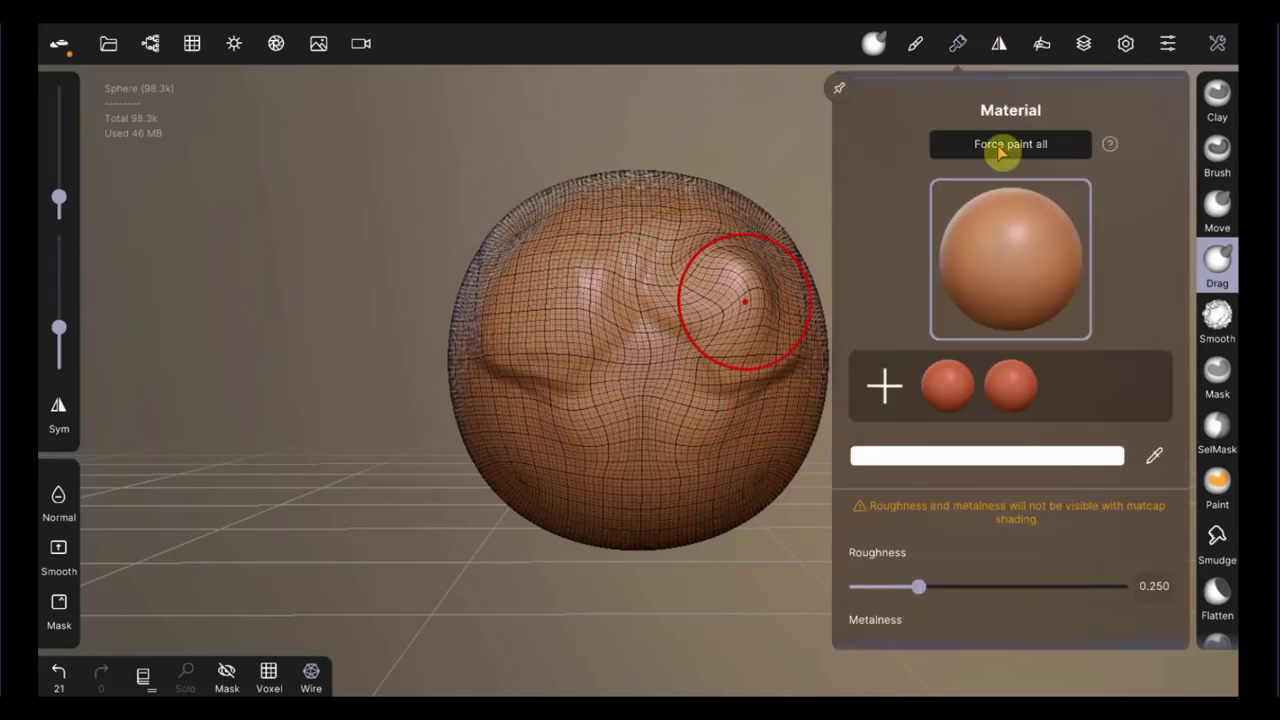
click(1015, 386)
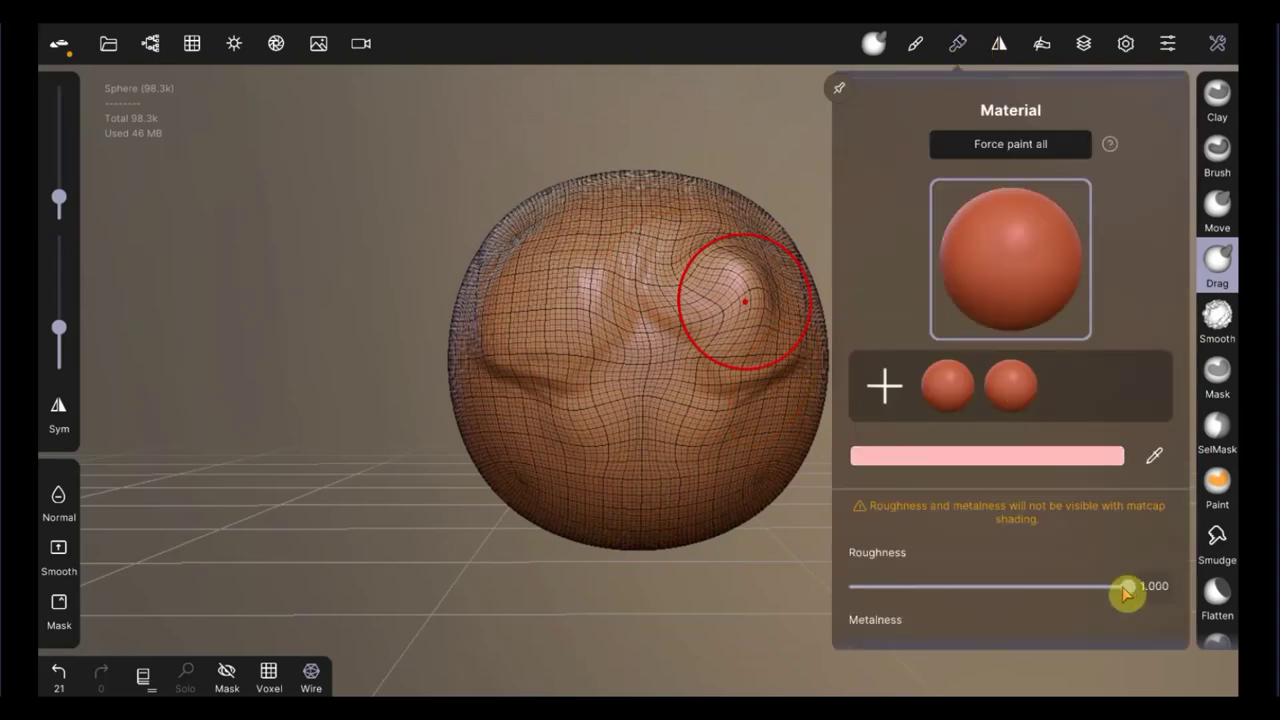
mouse_move(1128, 586)
mouse_down()
mouse_move(923, 585)
mouse_move(1051, 614)
mouse_move(1129, 611)
mouse_move(893, 590)
mouse_move(994, 554)
mouse_move(875, 548)
mouse_up()
scroll(1006, 531, down, 2)
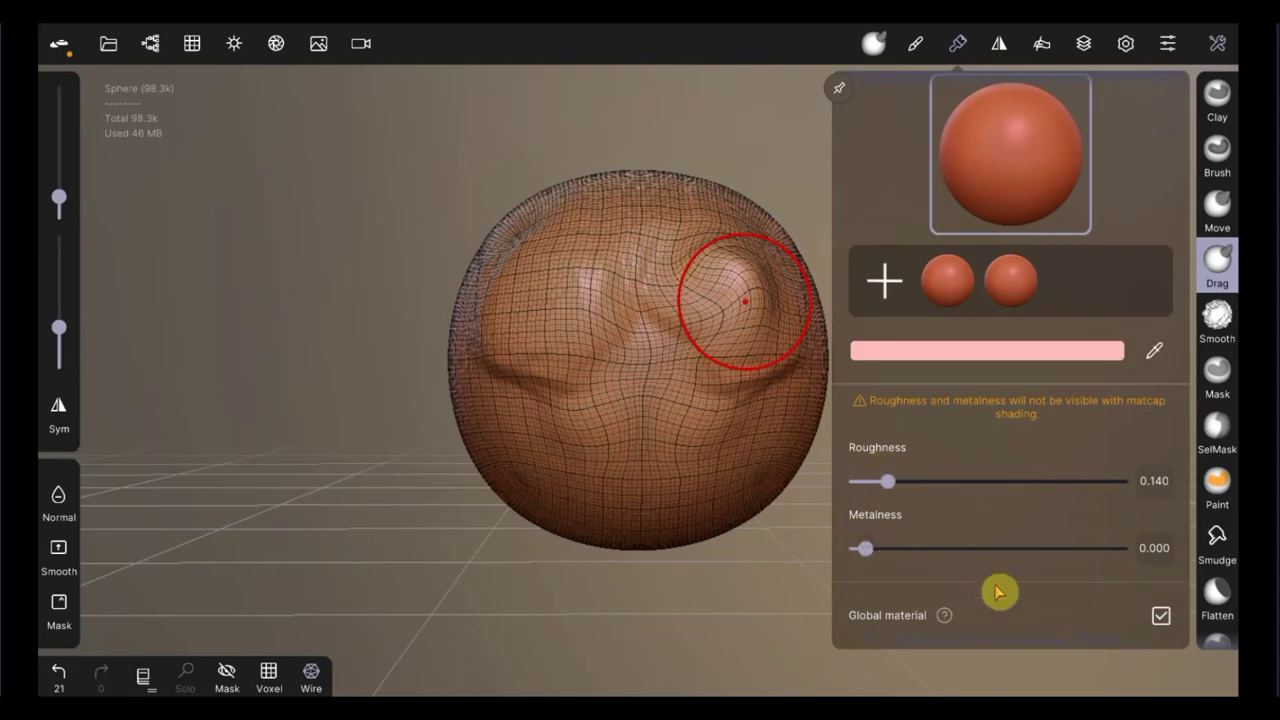
scroll(1060, 500, up, 2)
scroll(1030, 530, up, 5)
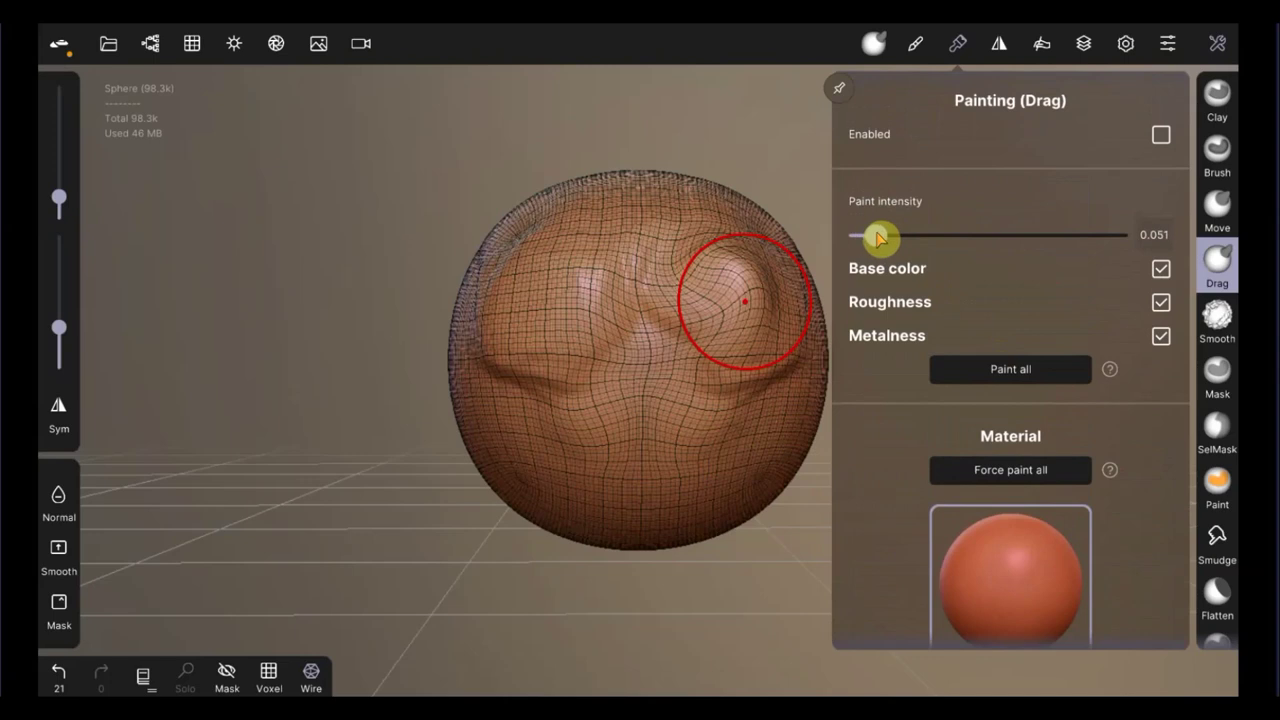
click(1035, 369)
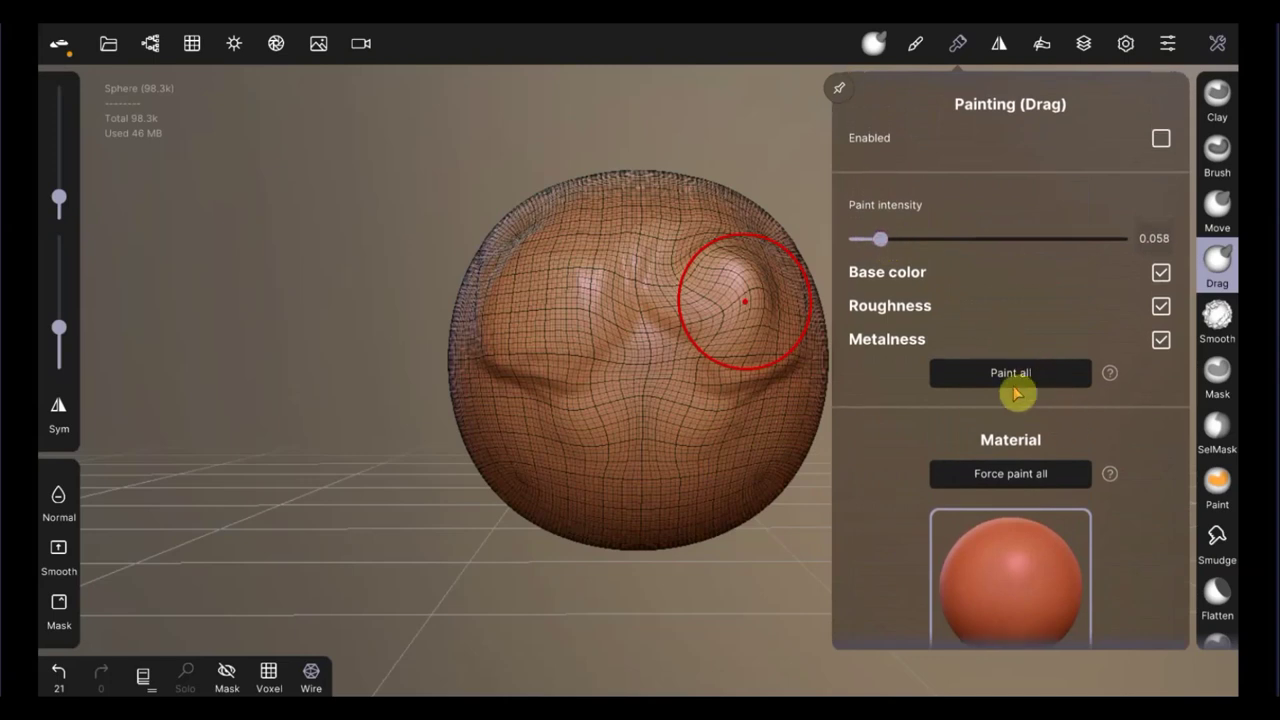
click(1029, 378)
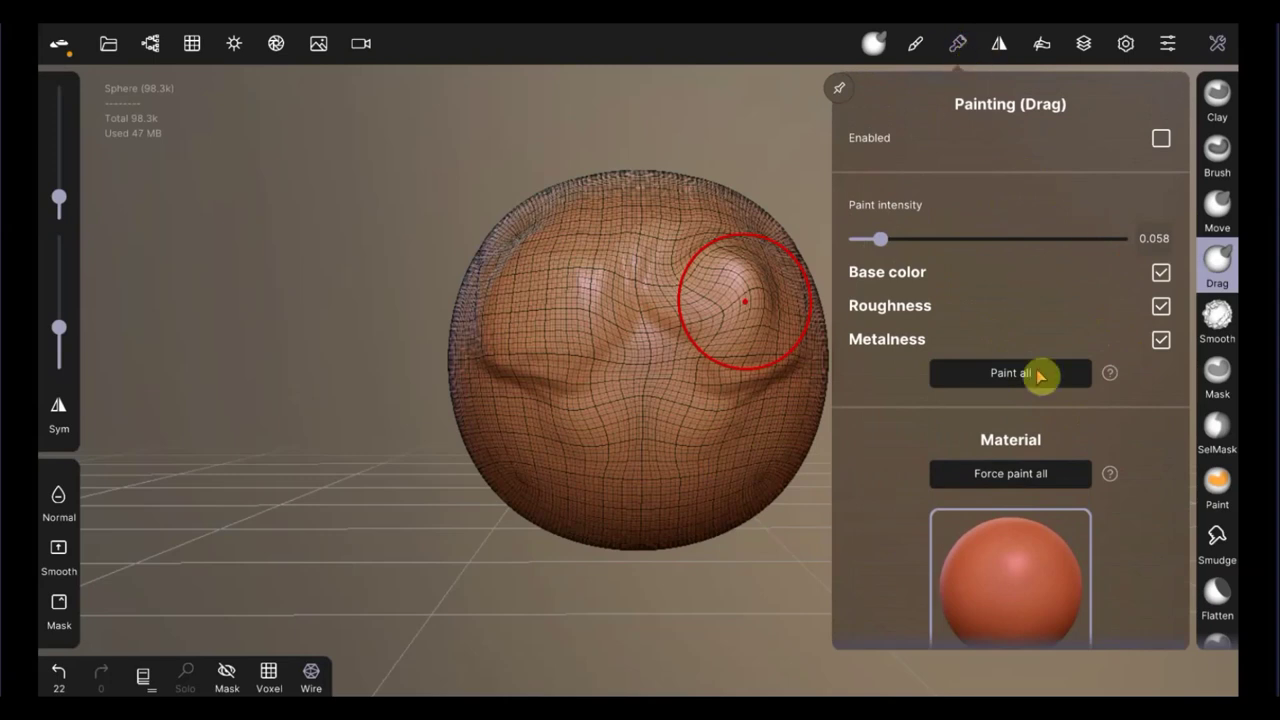
click(915, 48)
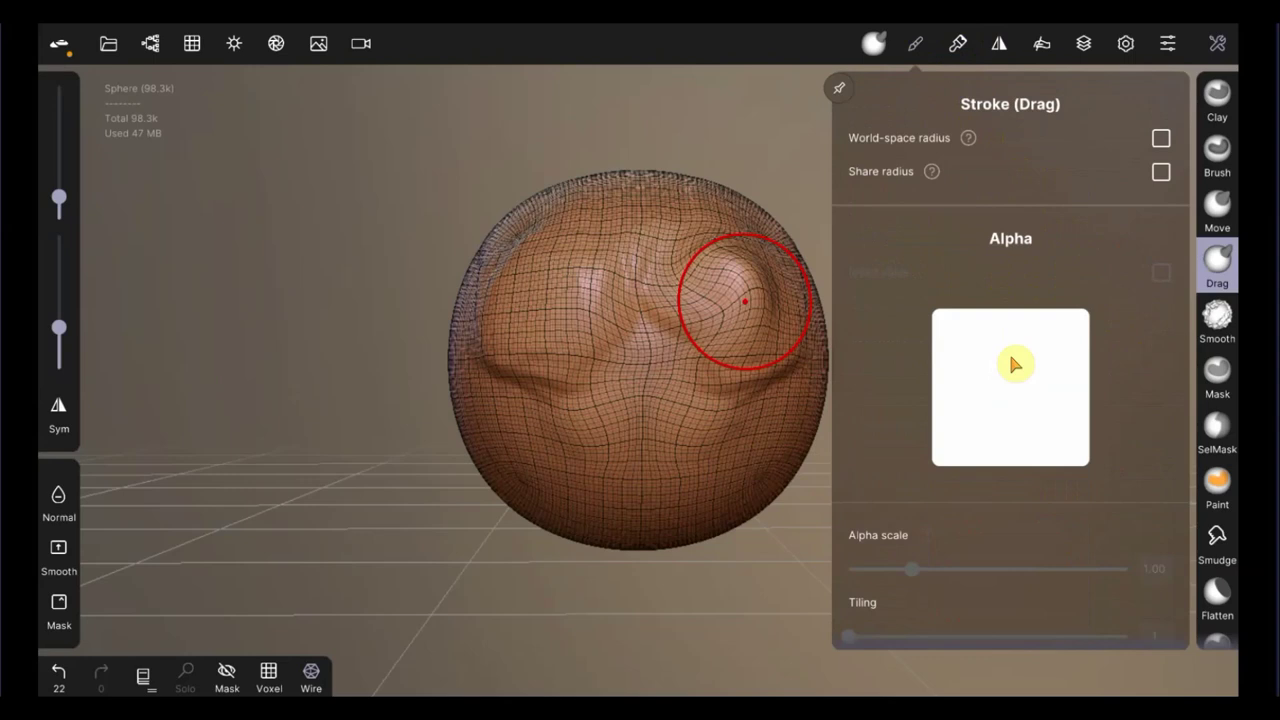
Step: Keep the Drag stroke type and lower the Drag brush's intensity multiplier to 1.160
scroll(1014, 363, down, 3)
scroll(1014, 363, down, 5)
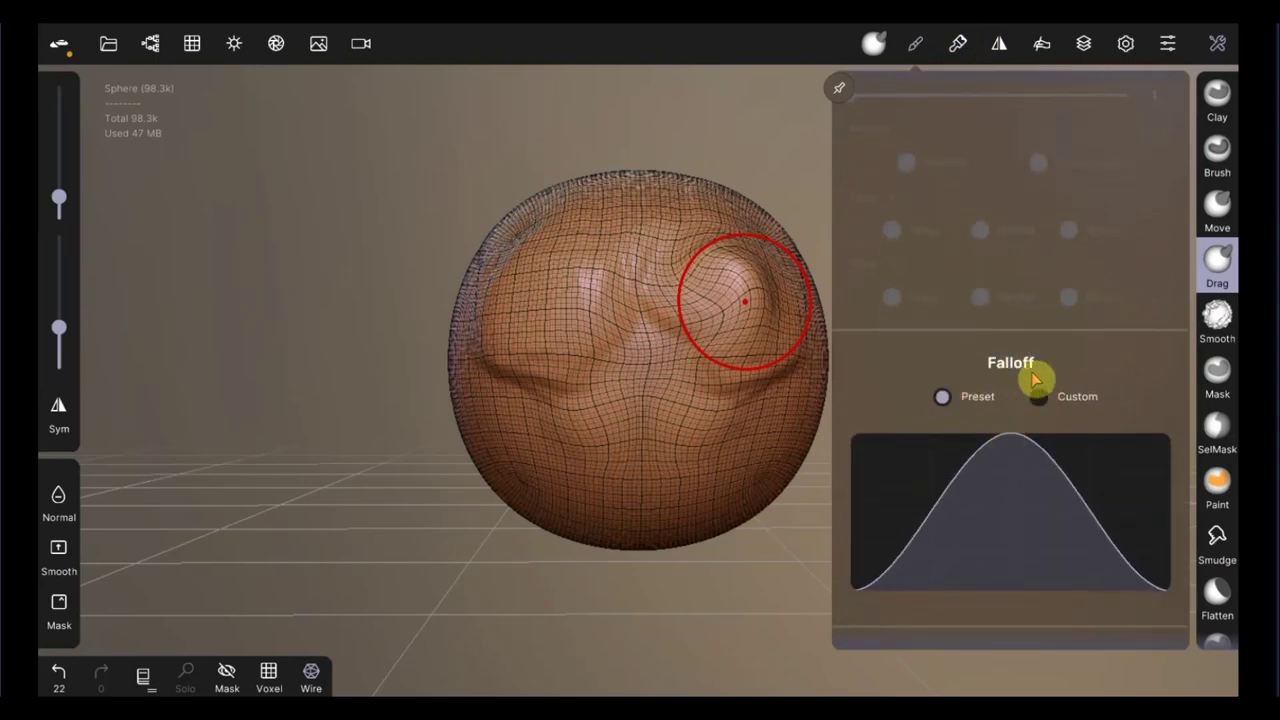
scroll(1034, 376, down, 1)
scroll(1034, 376, down, 5)
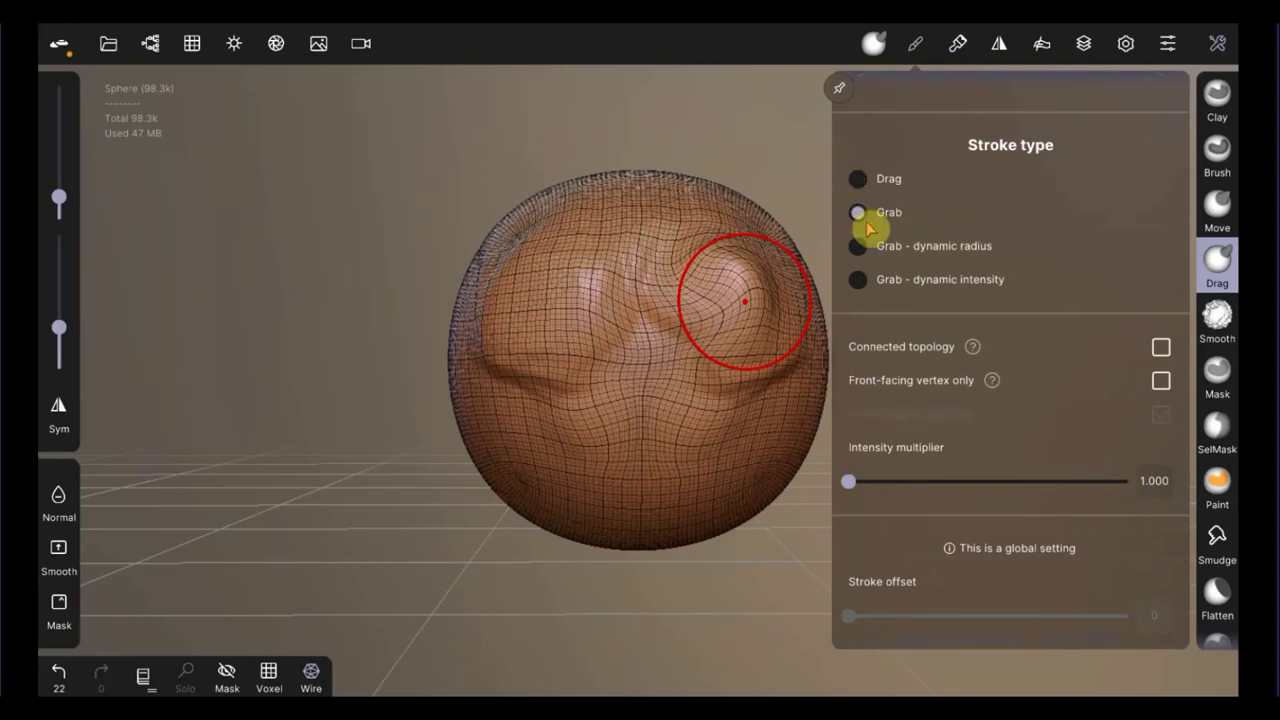
click(857, 178)
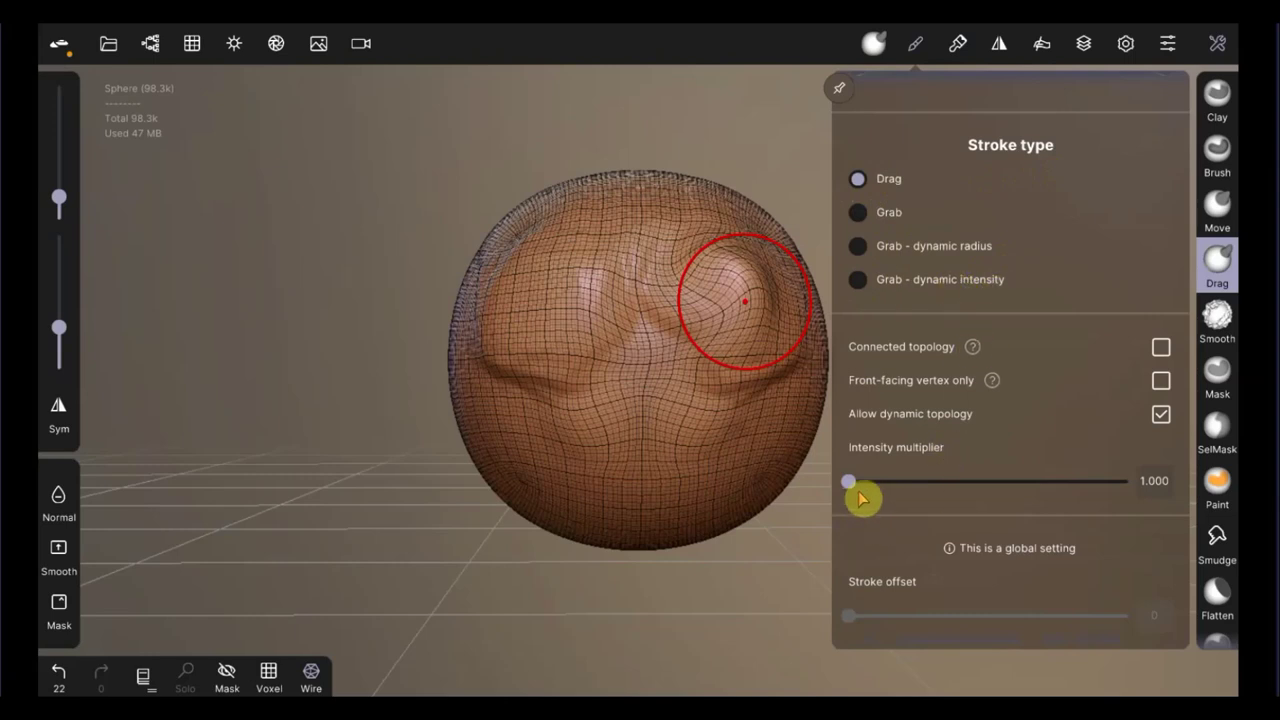
drag(866, 492, 863, 492)
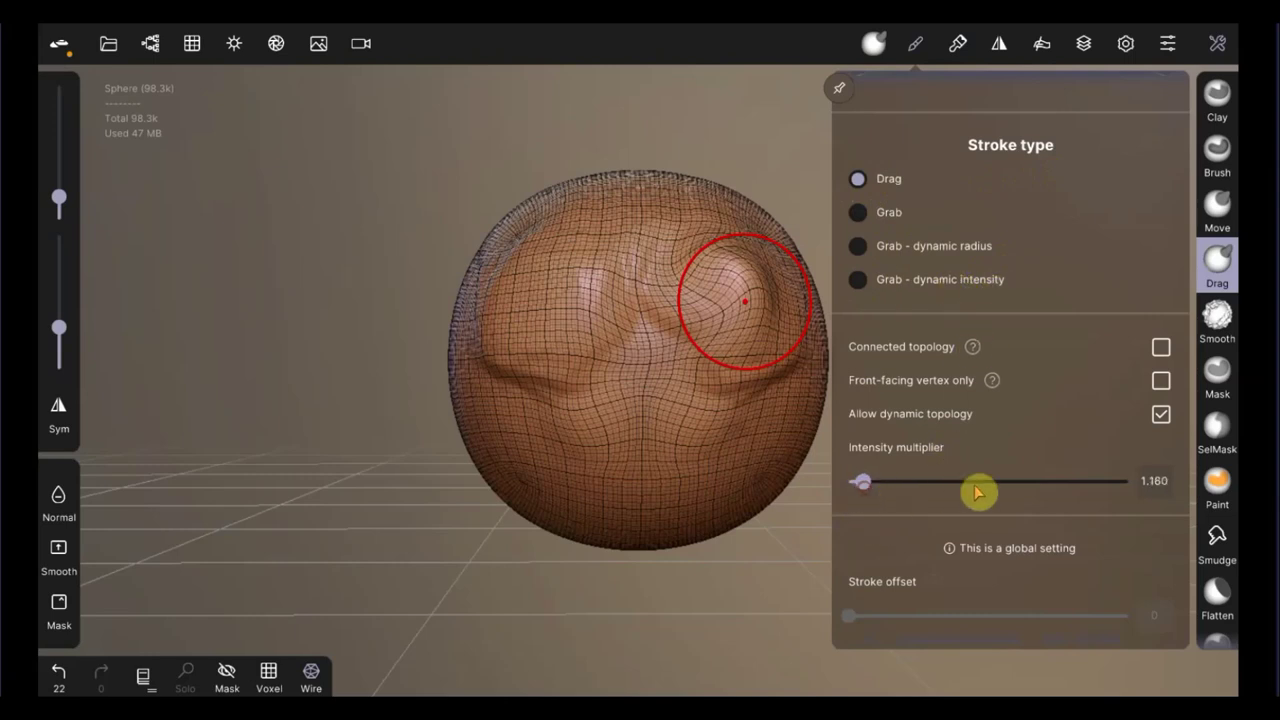
scroll(1005, 385, up, 5)
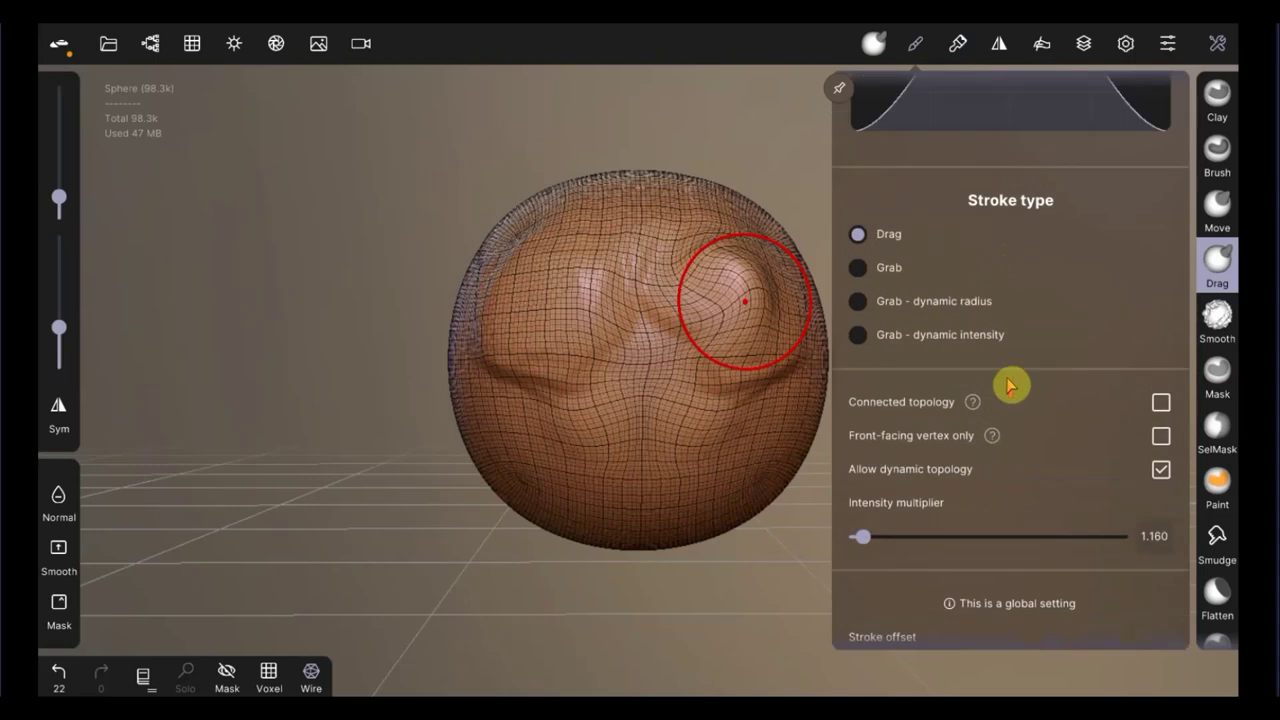
Step: Turn off the wireframe overlay and adjust the floor grid height in Display settings
click(882, 48)
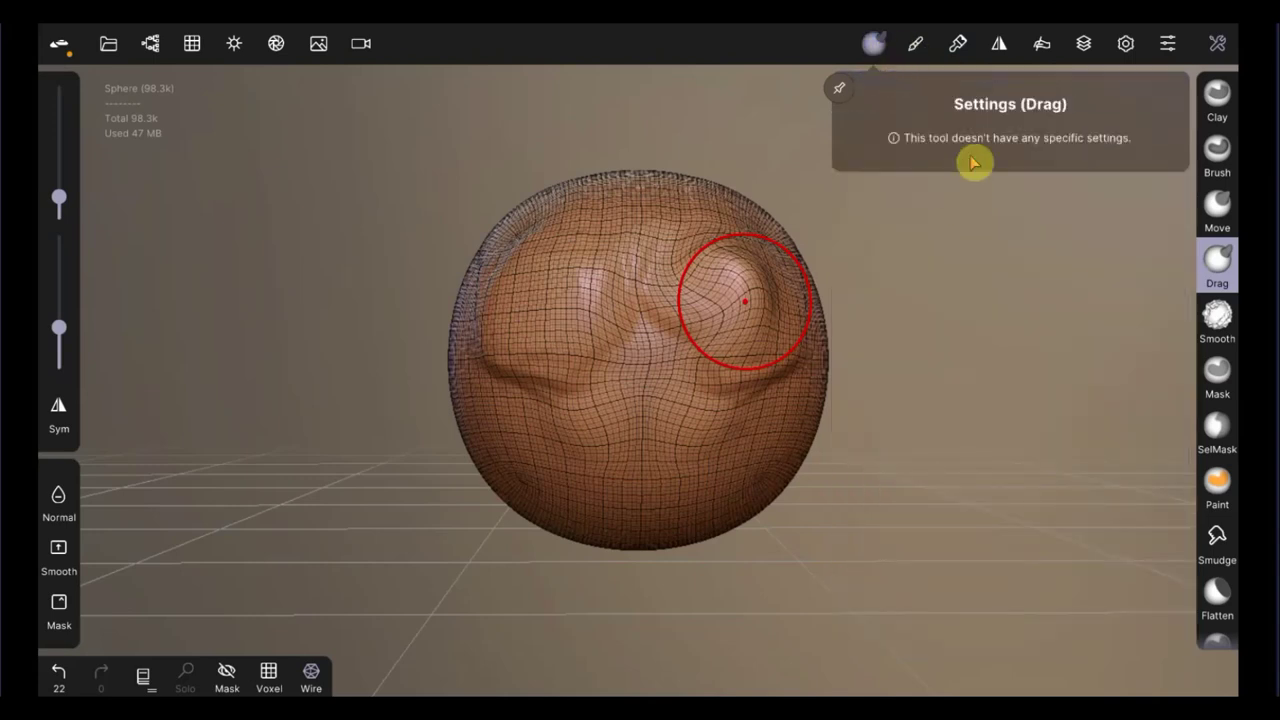
click(872, 46)
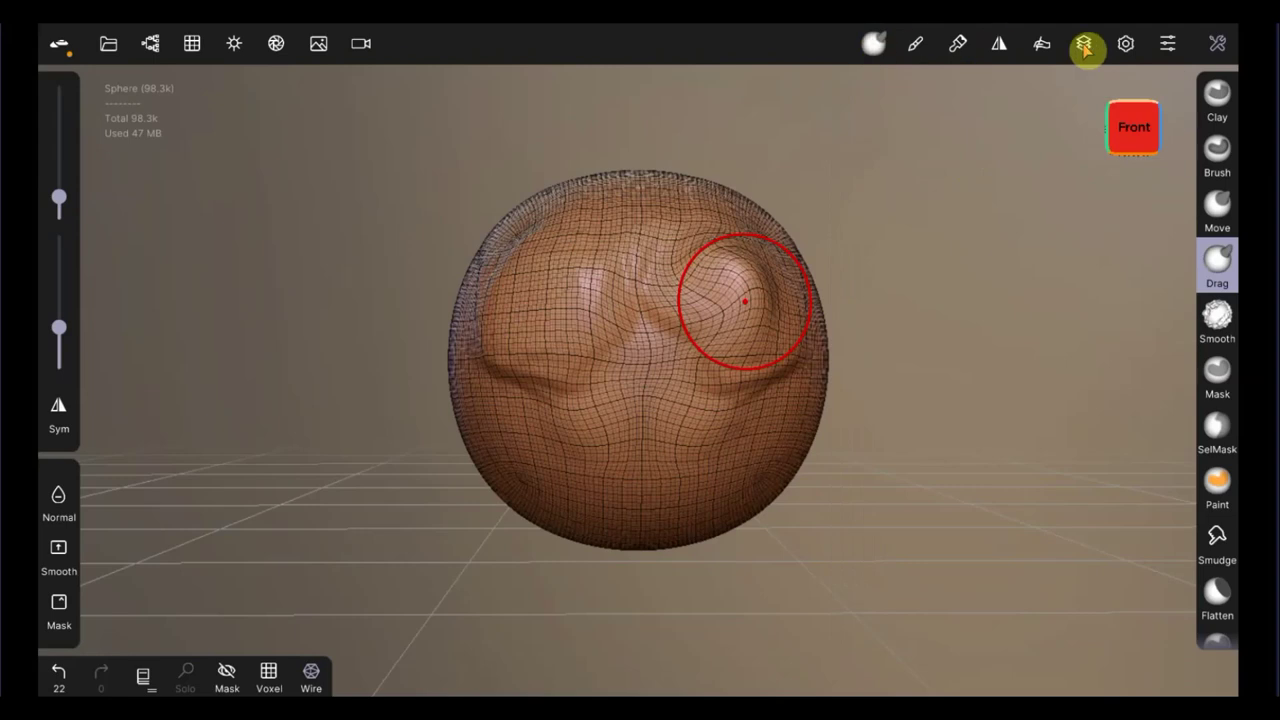
click(1127, 46)
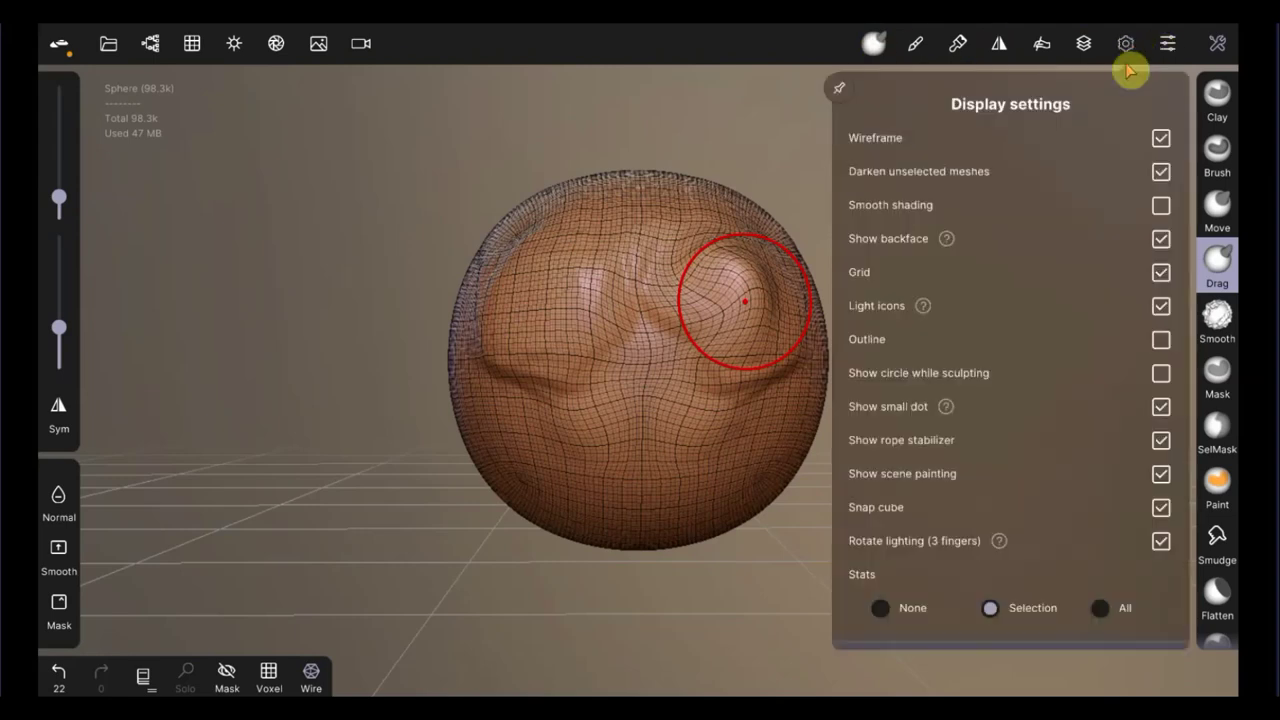
scroll(971, 455, down, 5)
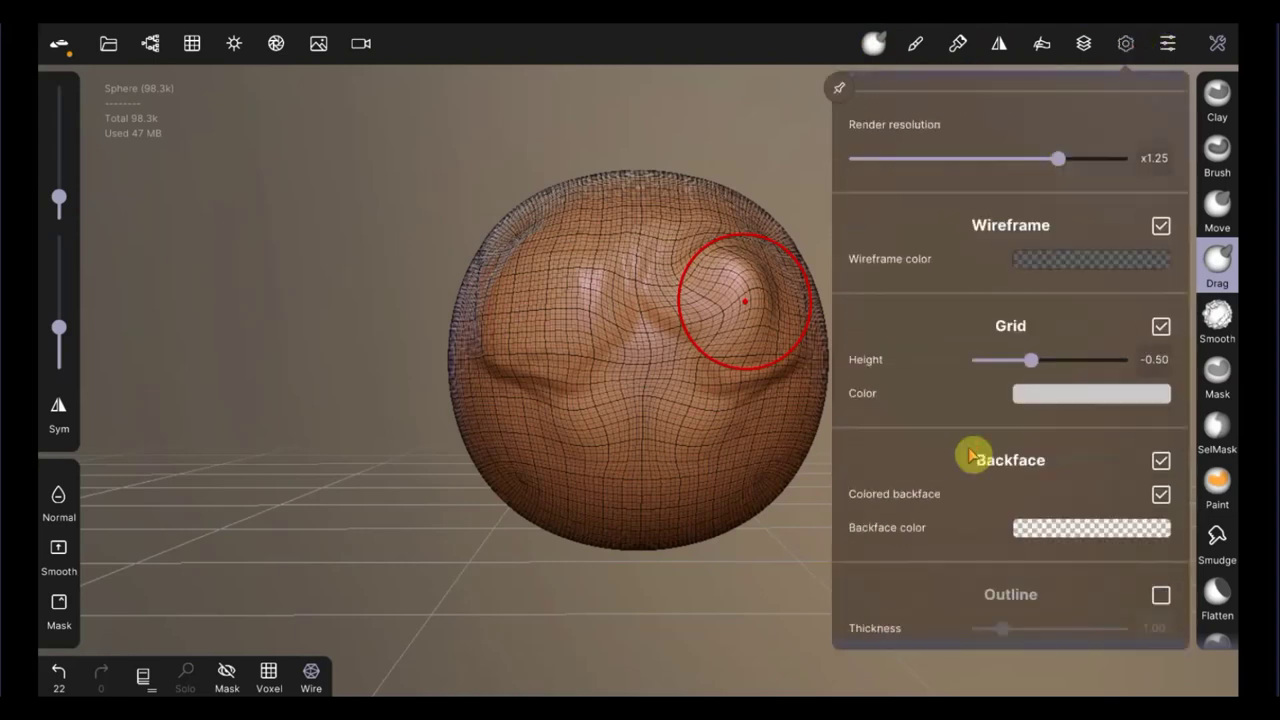
click(1161, 165)
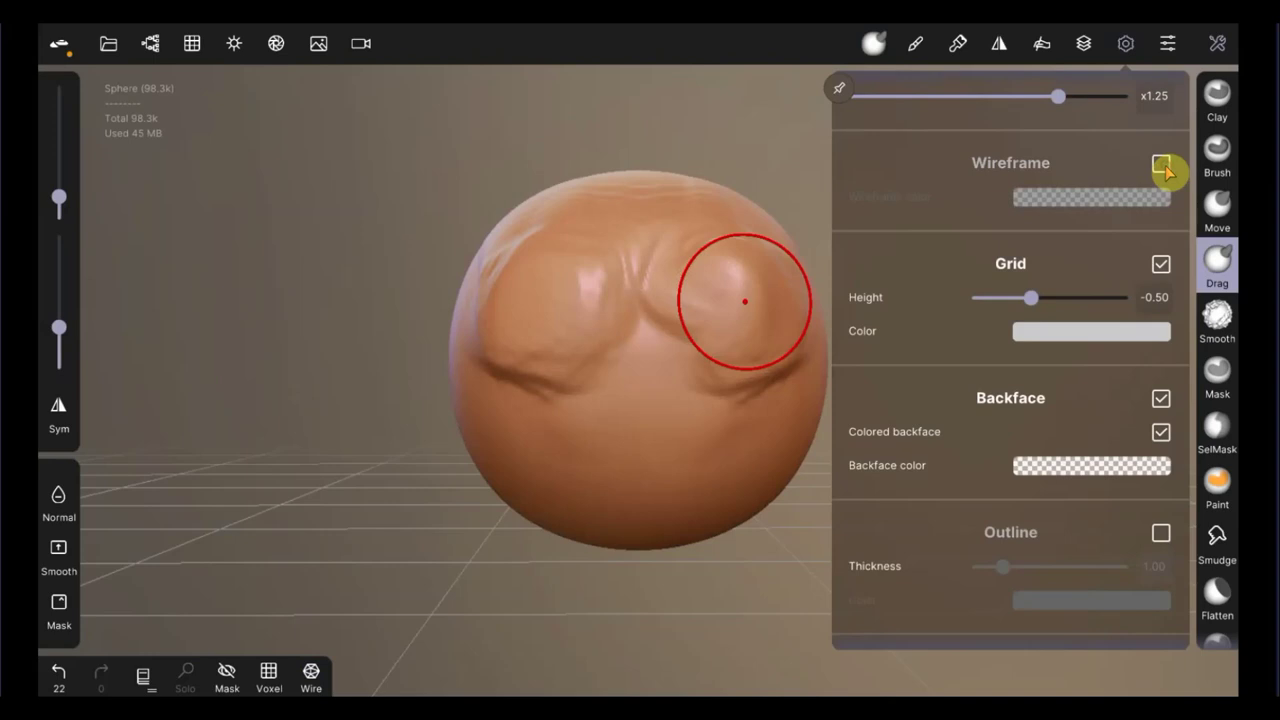
mouse_move(1033, 302)
mouse_down()
mouse_move(1072, 312)
mouse_move(1026, 300)
mouse_up()
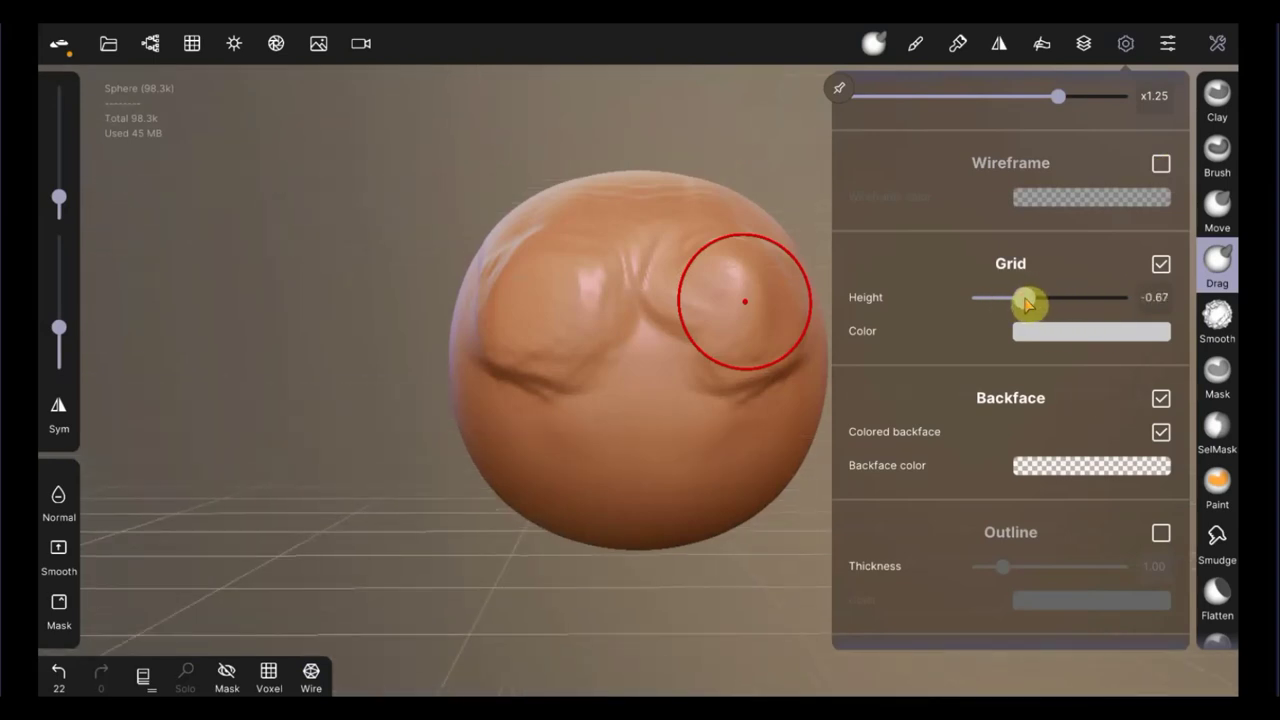
click(650, 490)
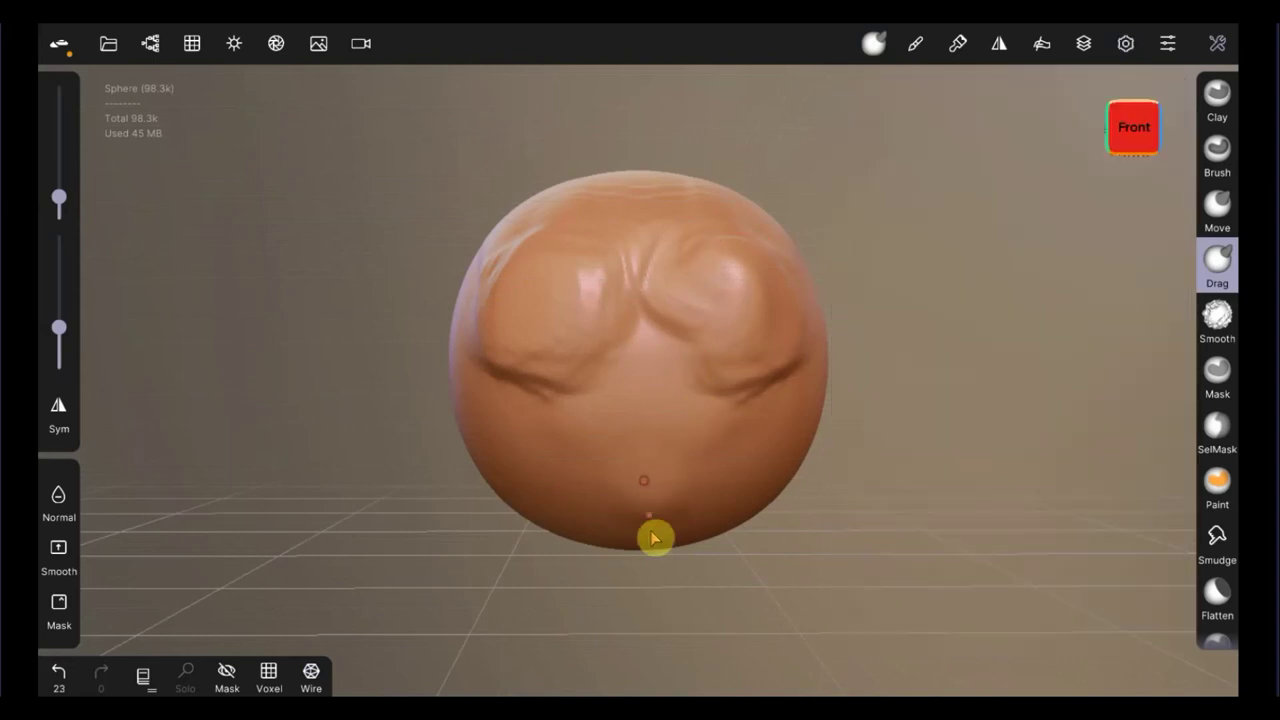
Step: Pull a small point out of the sphere's underside and orbit to inspect it from above
drag(654, 534, 660, 562)
mouse_move(889, 459)
mouse_down()
mouse_move(884, 572)
mouse_move(863, 560)
mouse_move(857, 503)
mouse_move(920, 380)
mouse_up()
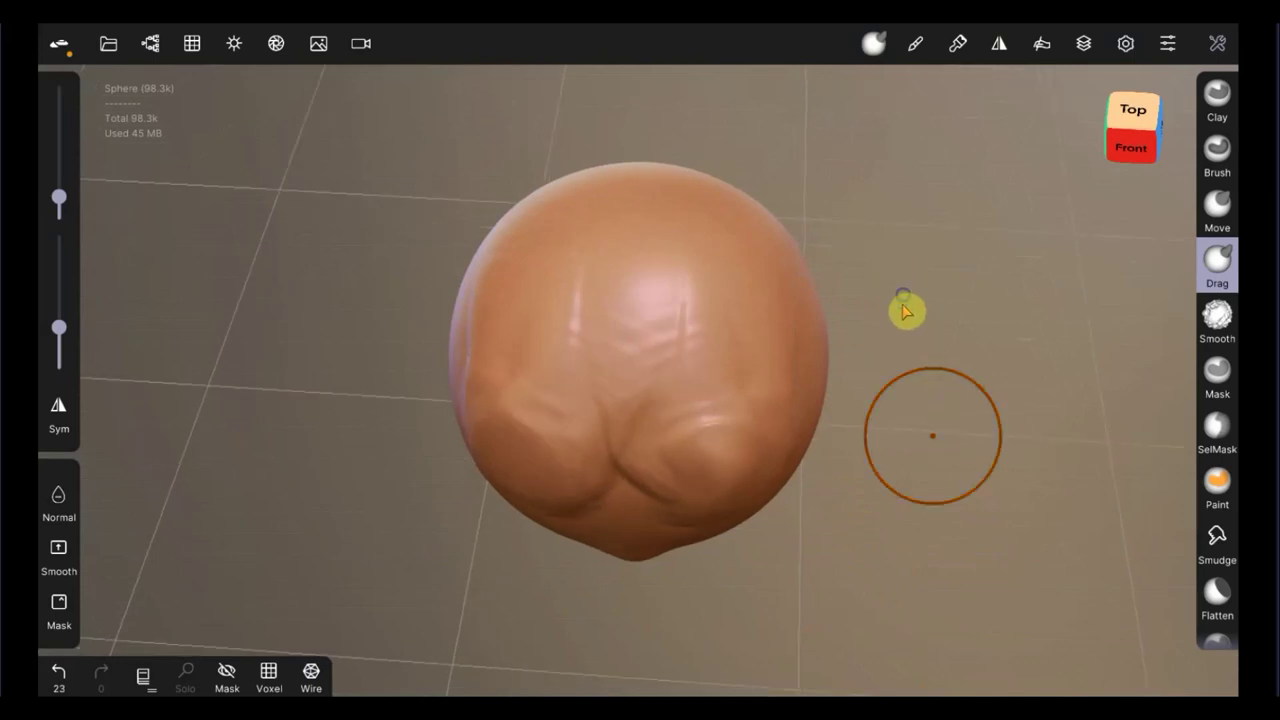
drag(903, 309, 912, 371)
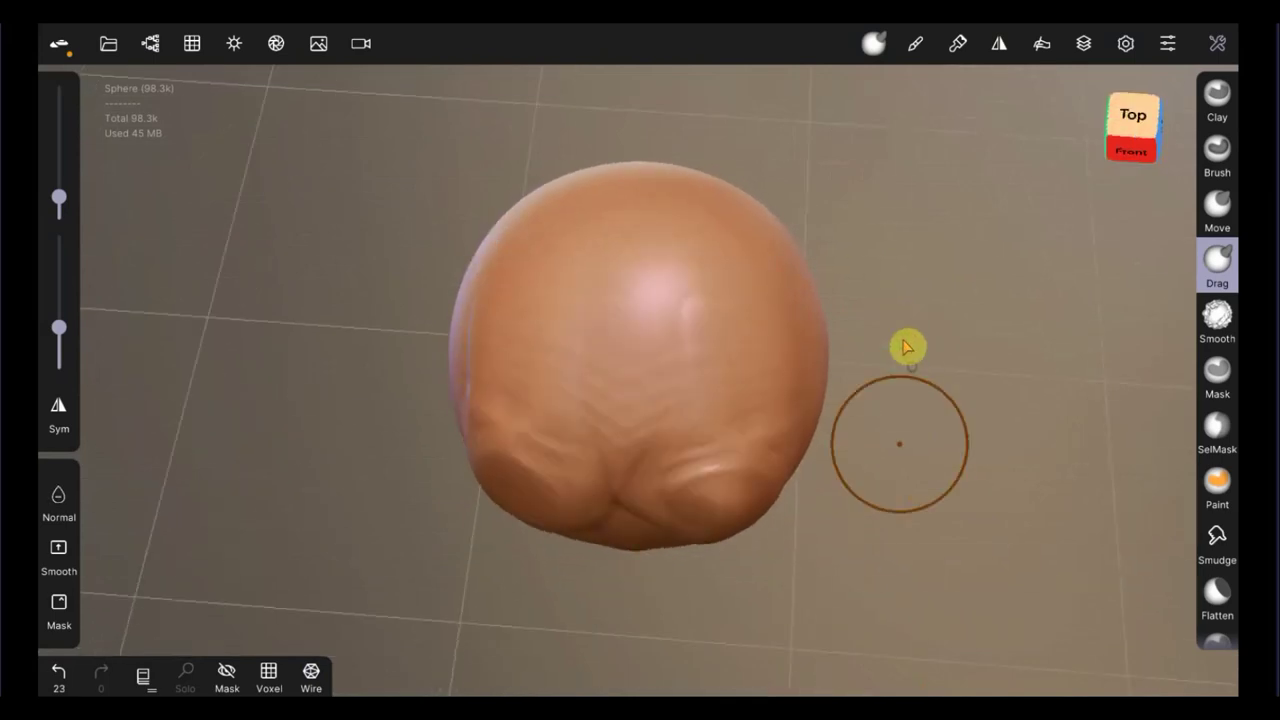
scroll(894, 380, up, 3)
scroll(894, 380, down, 5)
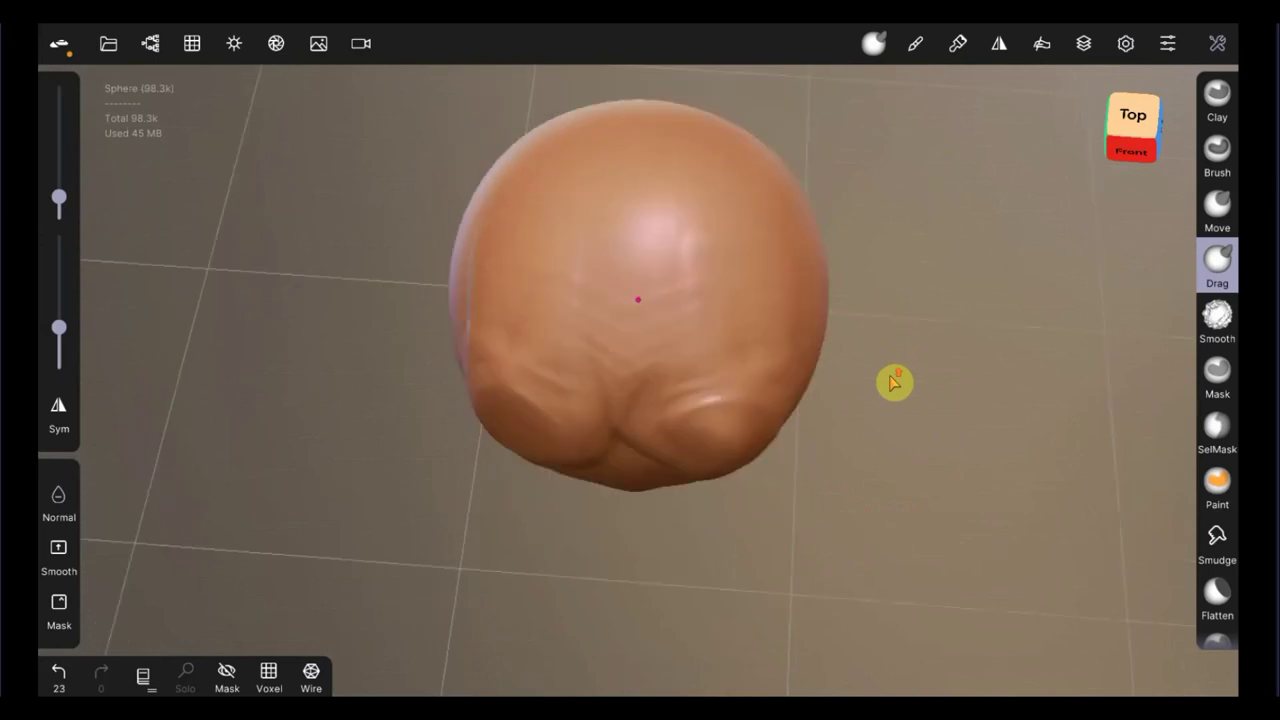
scroll(894, 382, up, 1)
Step: Orbit back to a front-on view and show the full sculpting tool palette with Drag active
key(s)
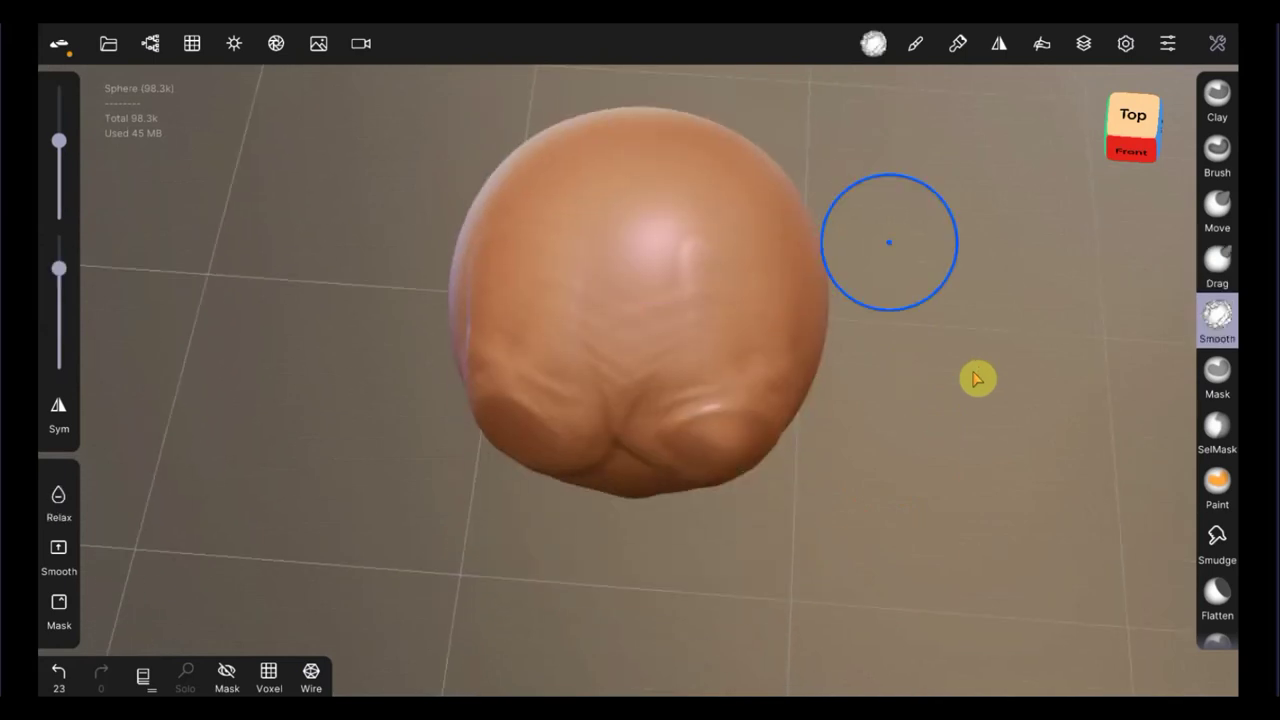
drag(974, 374, 978, 378)
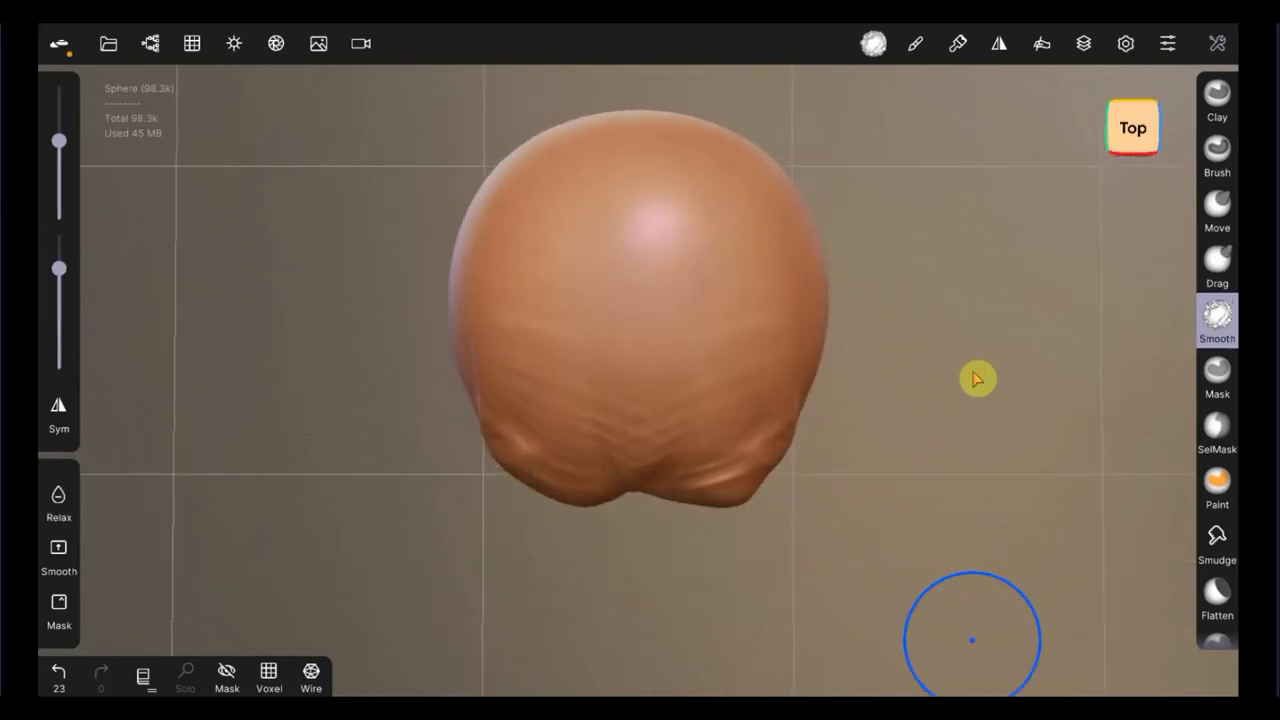
mouse_move(963, 343)
mouse_down()
mouse_move(943, 274)
mouse_move(938, 136)
mouse_up()
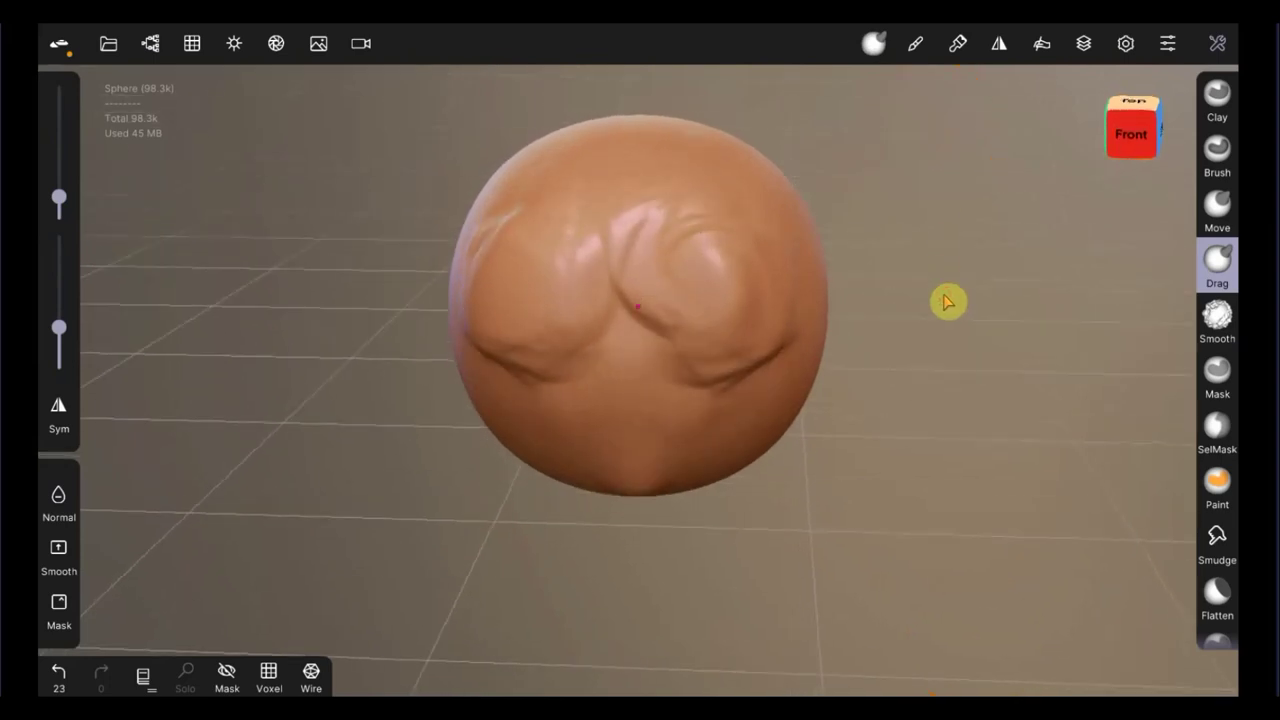
drag(946, 306, 963, 289)
key(s)
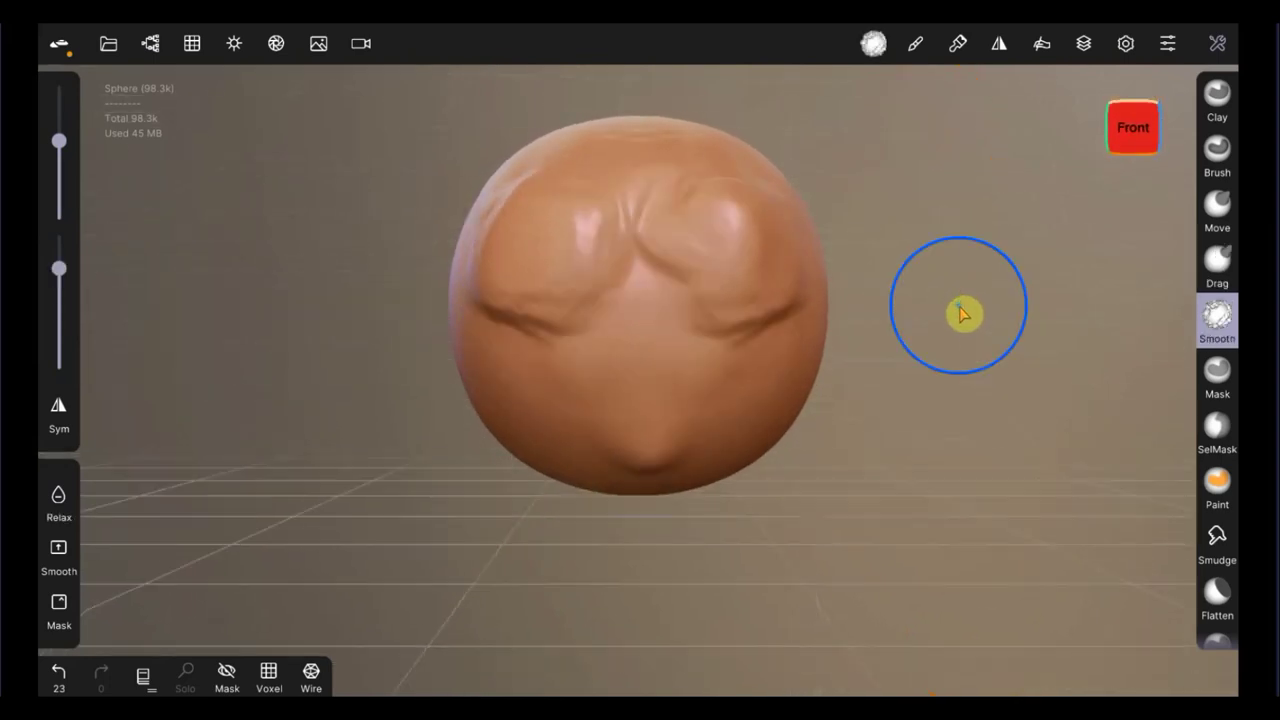
key(shift)
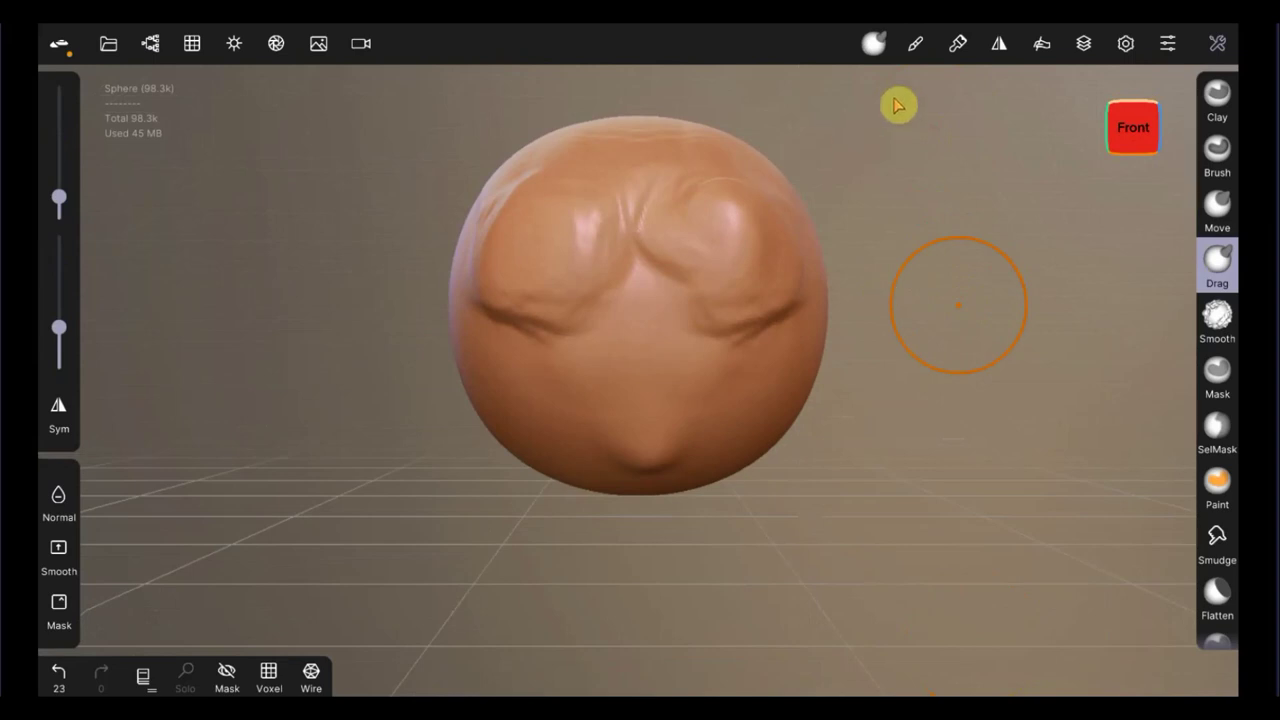
click(1216, 43)
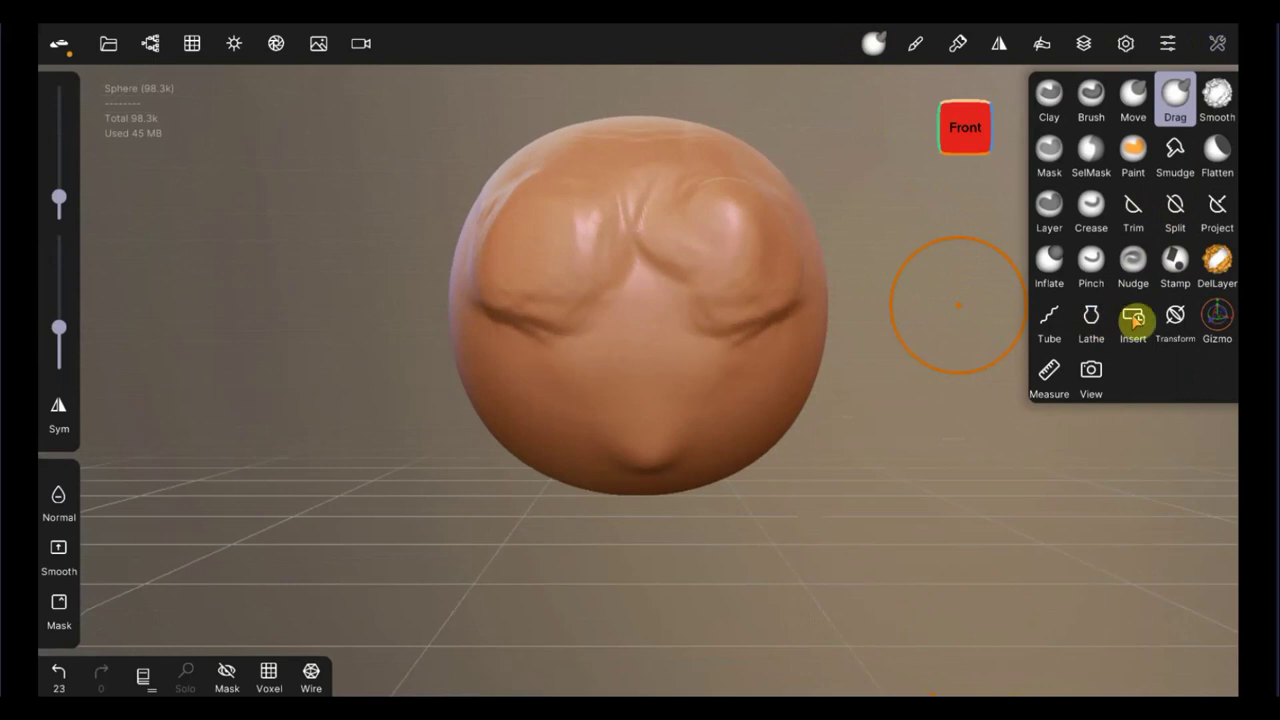
Step: Use the Gizmo to rotate the sphere, widen it along X and flatten it along Y into an oval
click(1218, 318)
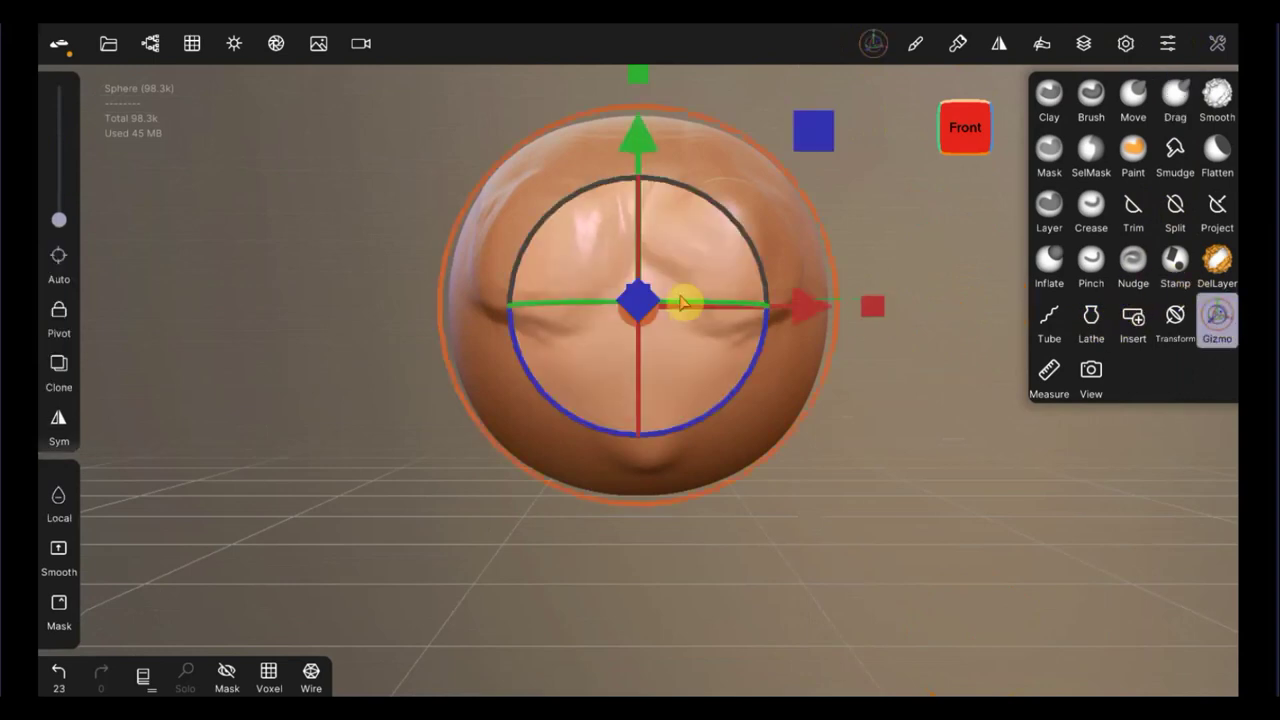
mouse_move(762, 285)
mouse_down()
mouse_move(750, 268)
mouse_move(737, 277)
mouse_up()
drag(868, 270, 958, 266)
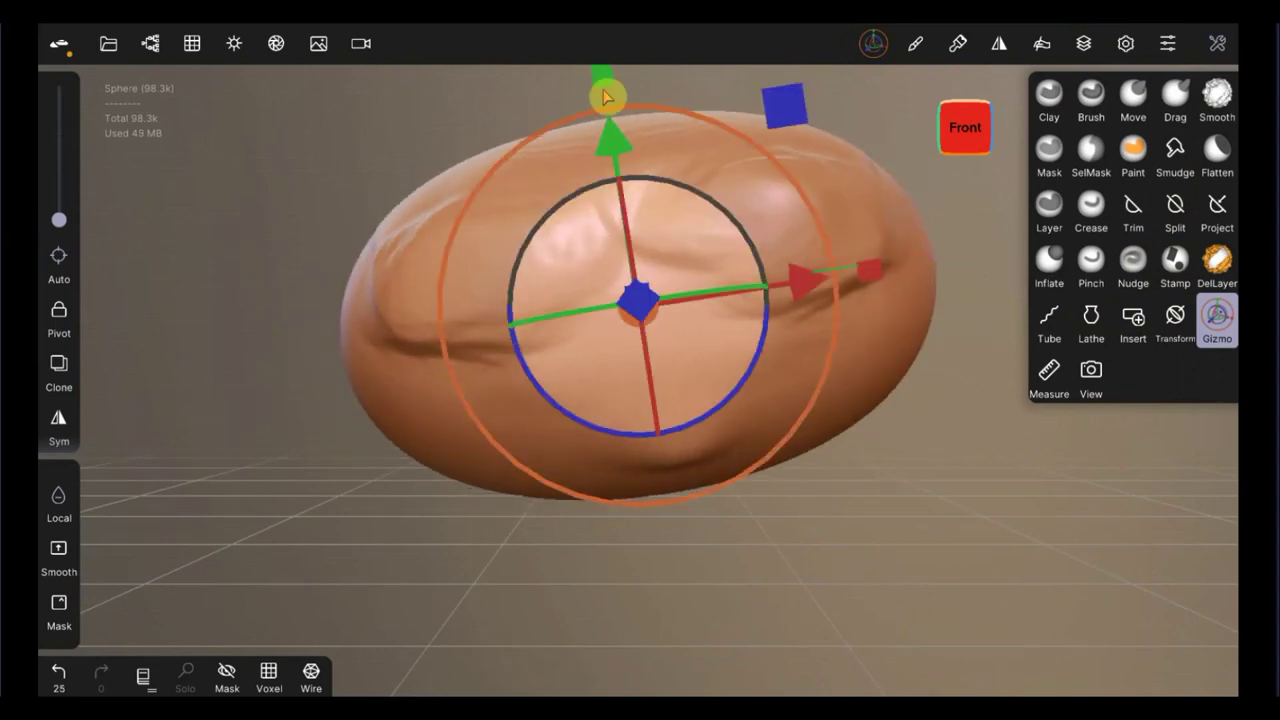
drag(605, 97, 640, 137)
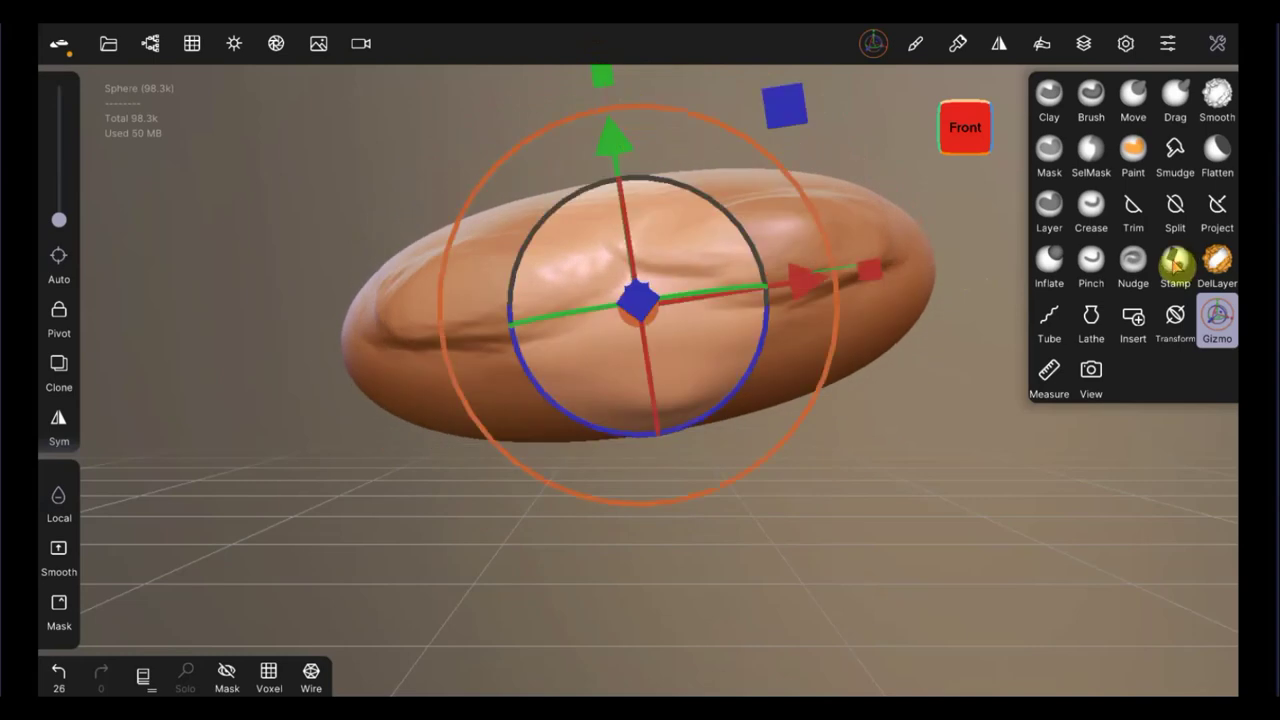
click(1220, 150)
Step: Flatten part of the blob's top and smudge its top and lower middle
mouse_move(811, 277)
mouse_down()
mouse_move(749, 306)
mouse_move(828, 287)
mouse_move(749, 297)
mouse_move(566, 257)
mouse_move(446, 337)
mouse_move(753, 244)
mouse_move(454, 334)
mouse_move(731, 266)
mouse_up()
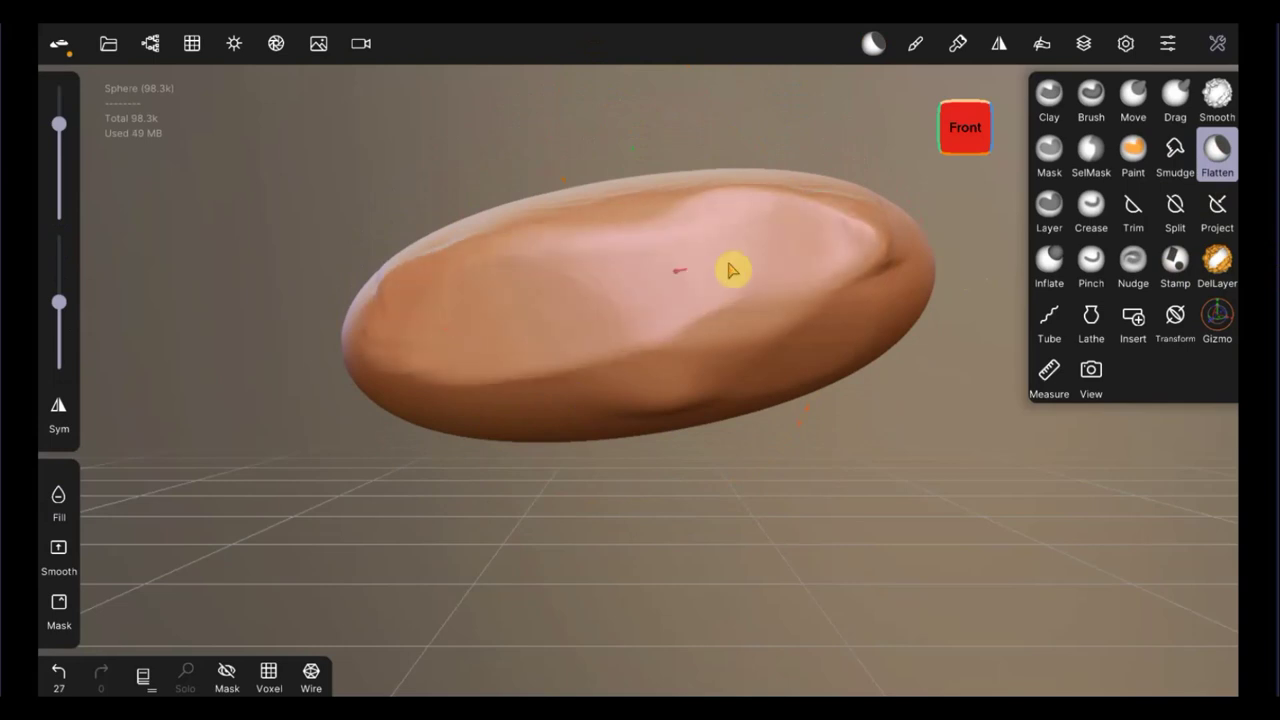
click(1176, 152)
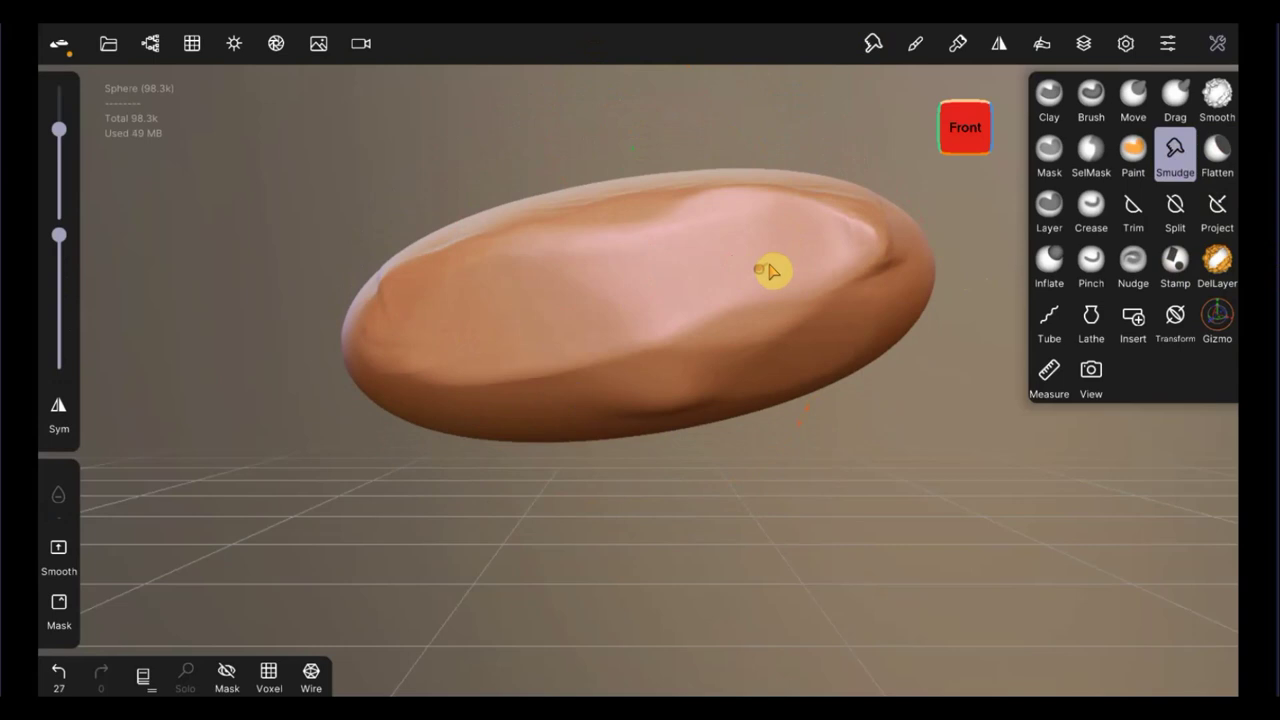
drag(771, 271, 828, 300)
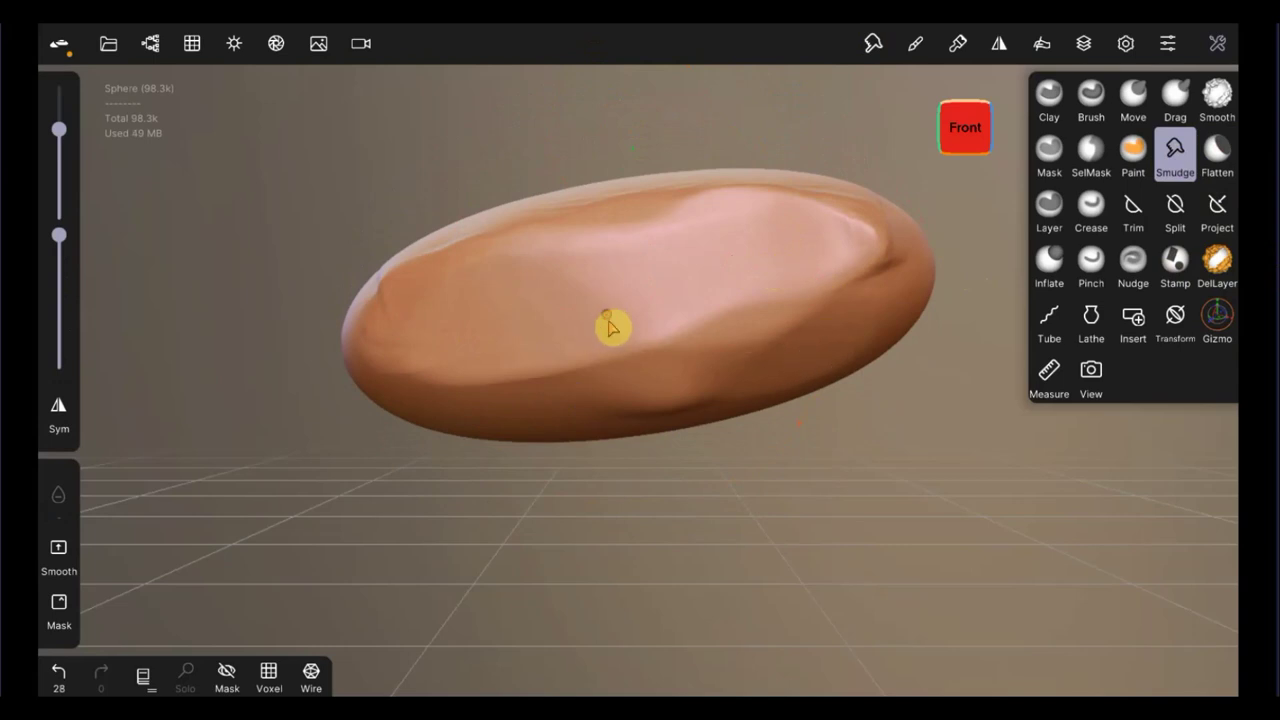
drag(643, 369, 641, 362)
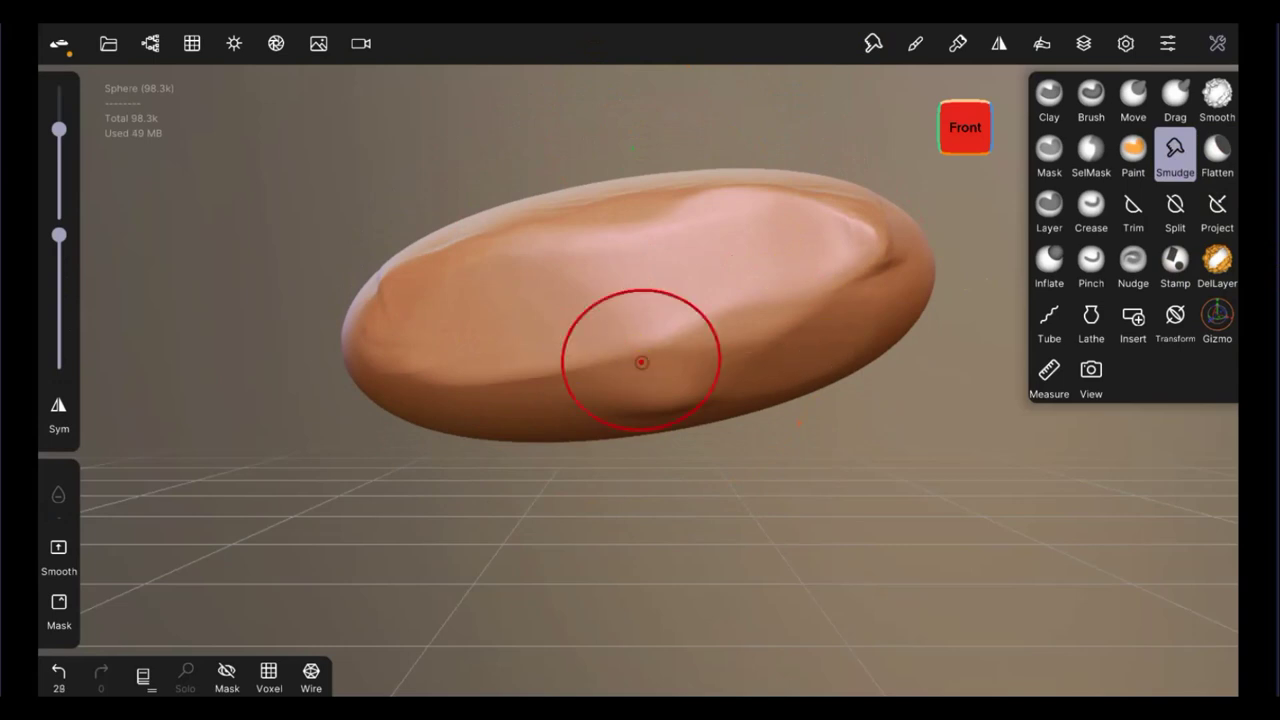
Step: Pull a tall peak up with the Move brush and drag a crease across the lower right
click(1134, 152)
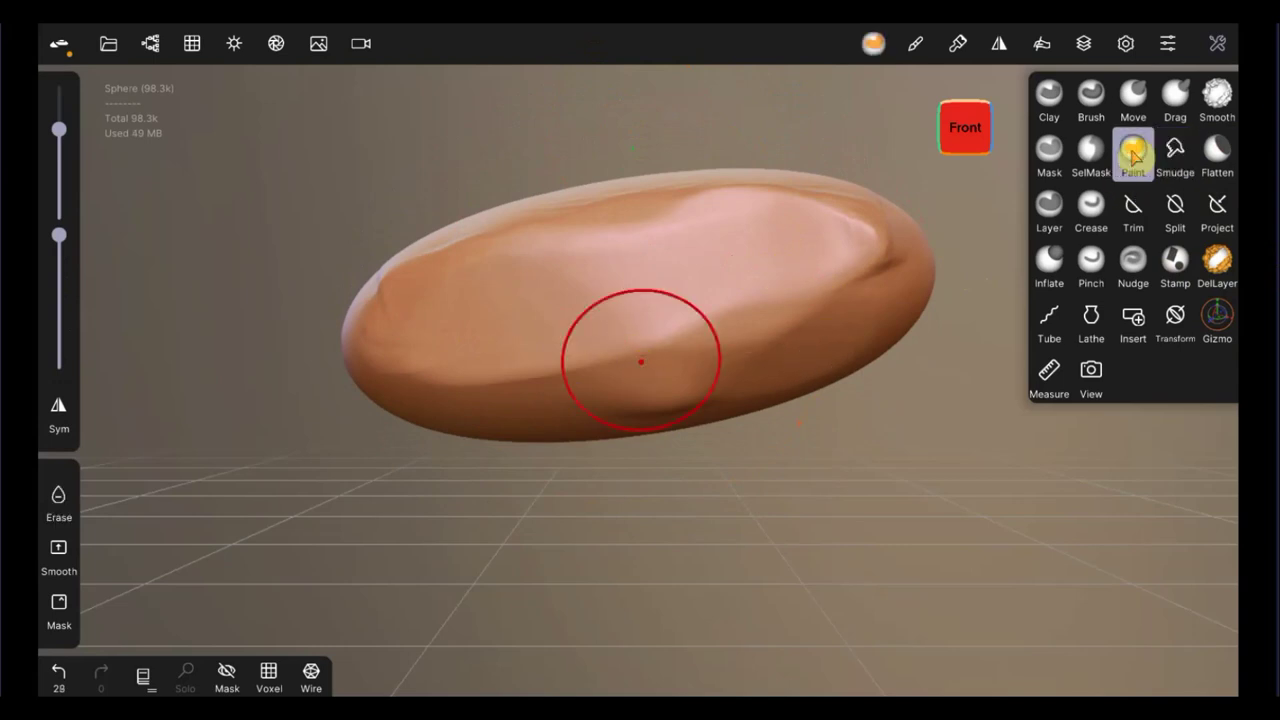
click(1134, 95)
mouse_move(686, 288)
mouse_down()
mouse_move(829, 293)
mouse_move(714, 183)
mouse_move(543, 177)
mouse_move(574, 131)
mouse_move(653, 168)
mouse_move(646, 160)
mouse_up()
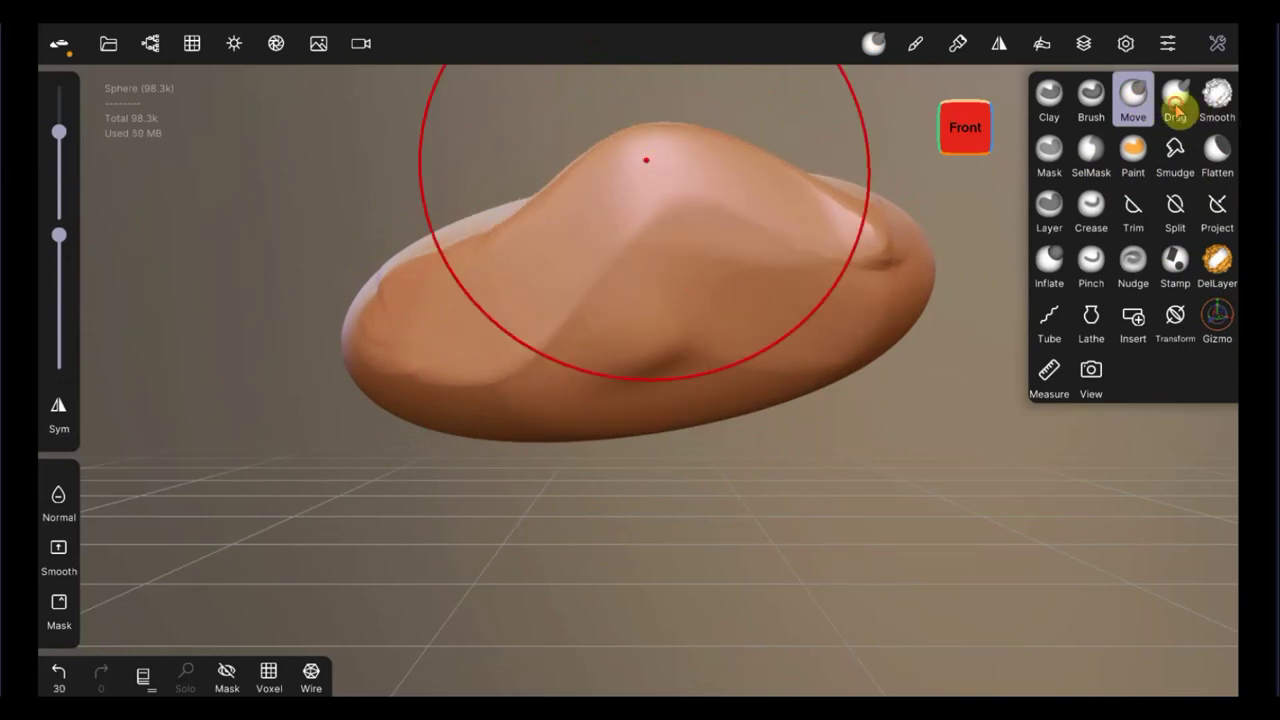
click(1175, 97)
mouse_move(726, 283)
mouse_down()
mouse_move(708, 317)
mouse_move(842, 357)
mouse_up()
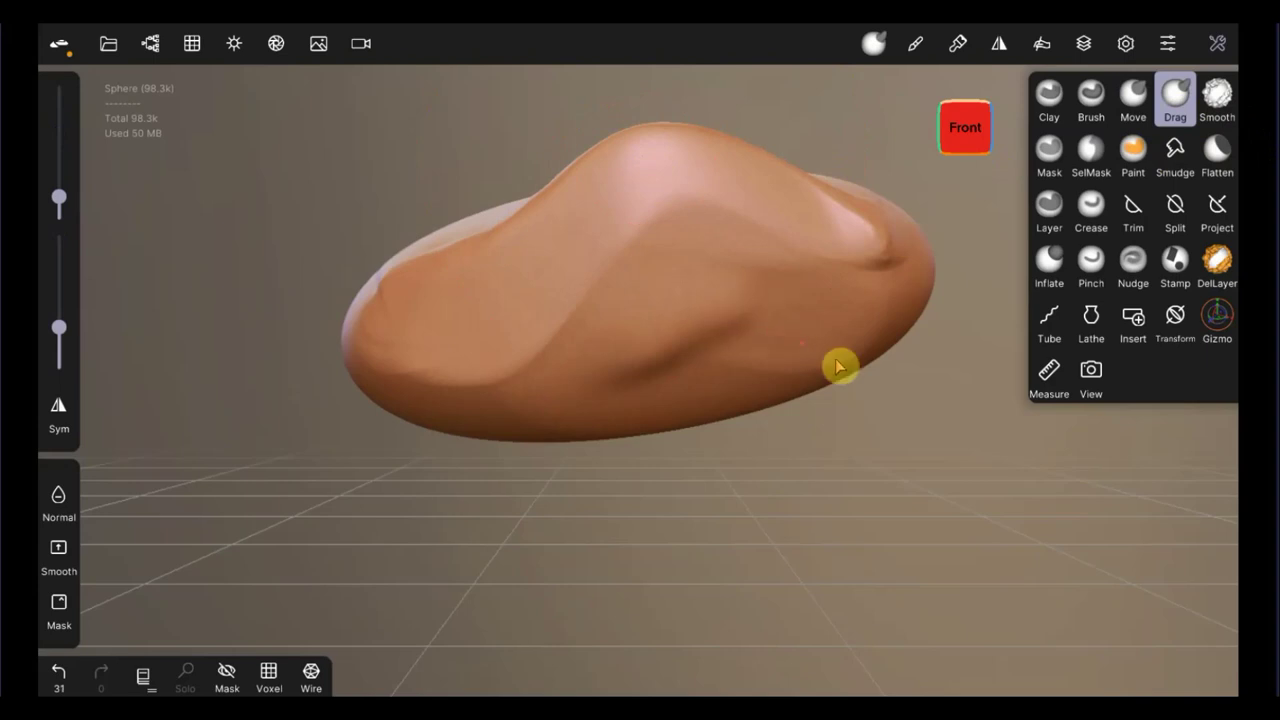
Step: Build trial Clay ridges across the blob's top, then undo them
click(1217, 94)
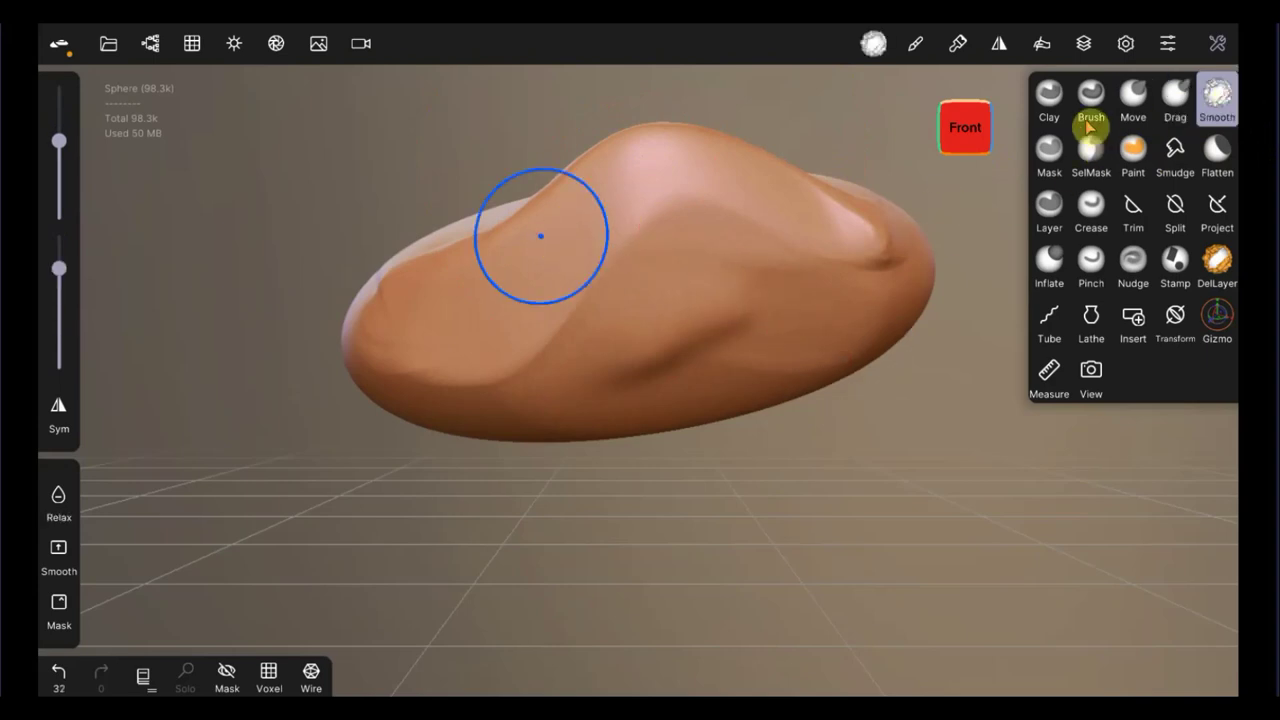
click(1050, 95)
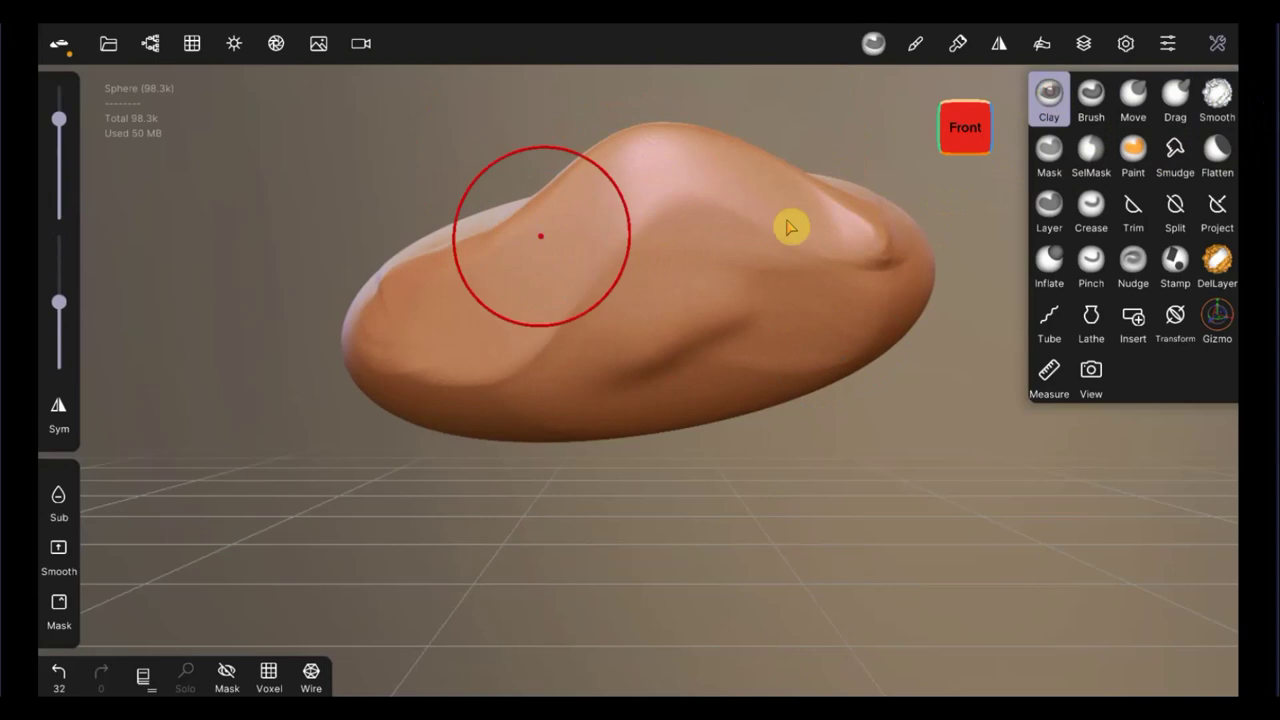
mouse_move(666, 257)
mouse_down()
mouse_move(691, 251)
mouse_move(580, 235)
mouse_move(720, 174)
mouse_move(591, 323)
mouse_move(724, 328)
mouse_up()
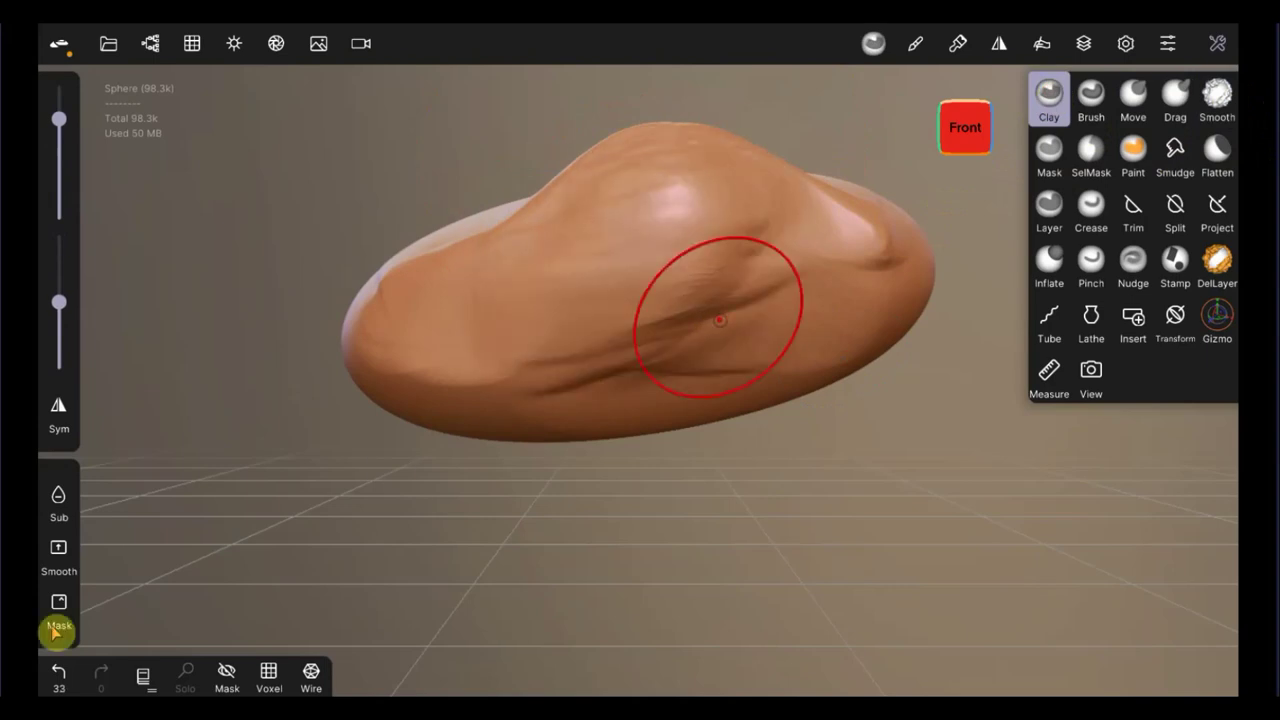
click(58, 680)
Step: Step back and forth through the stroke history with Undo and Redo
click(58, 680)
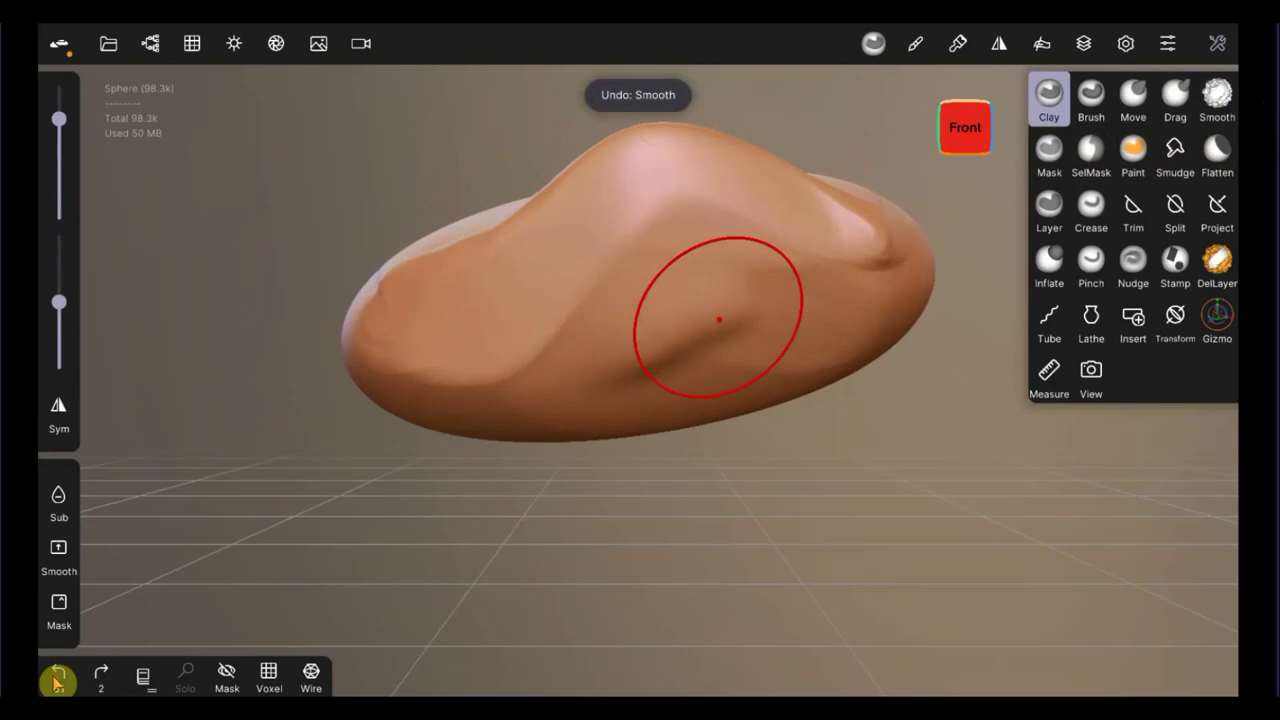
click(58, 680)
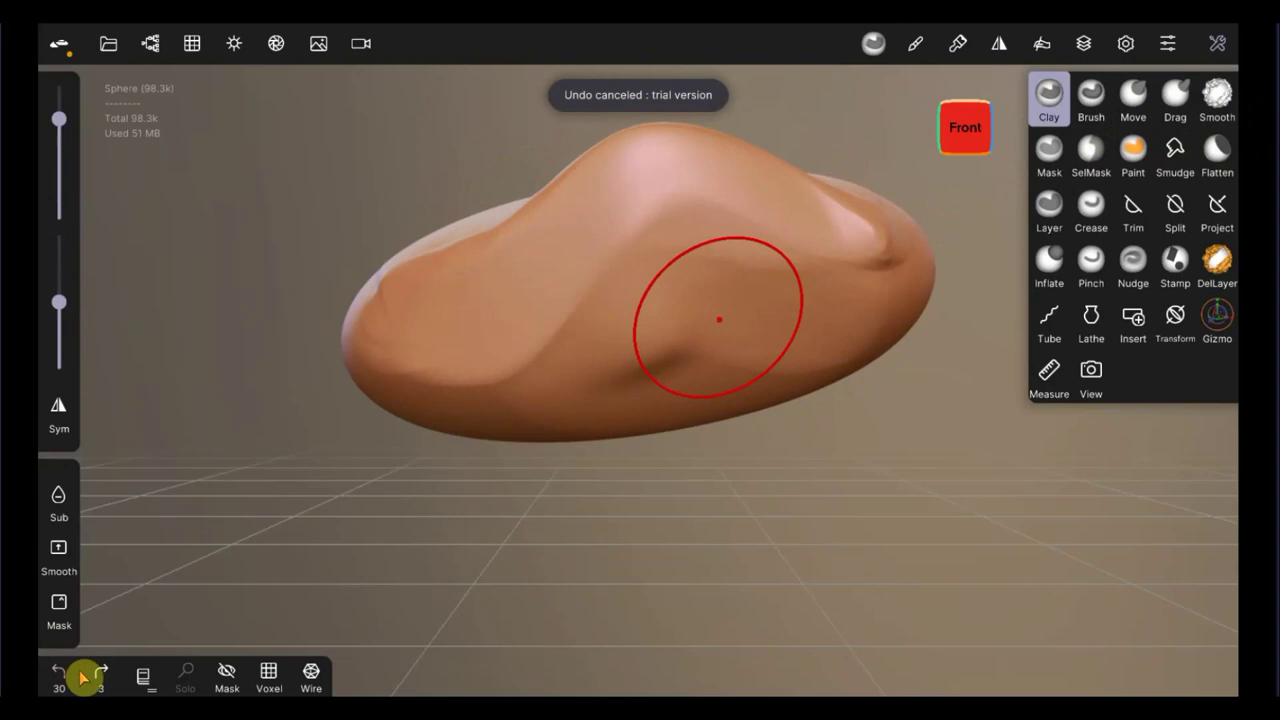
click(97, 680)
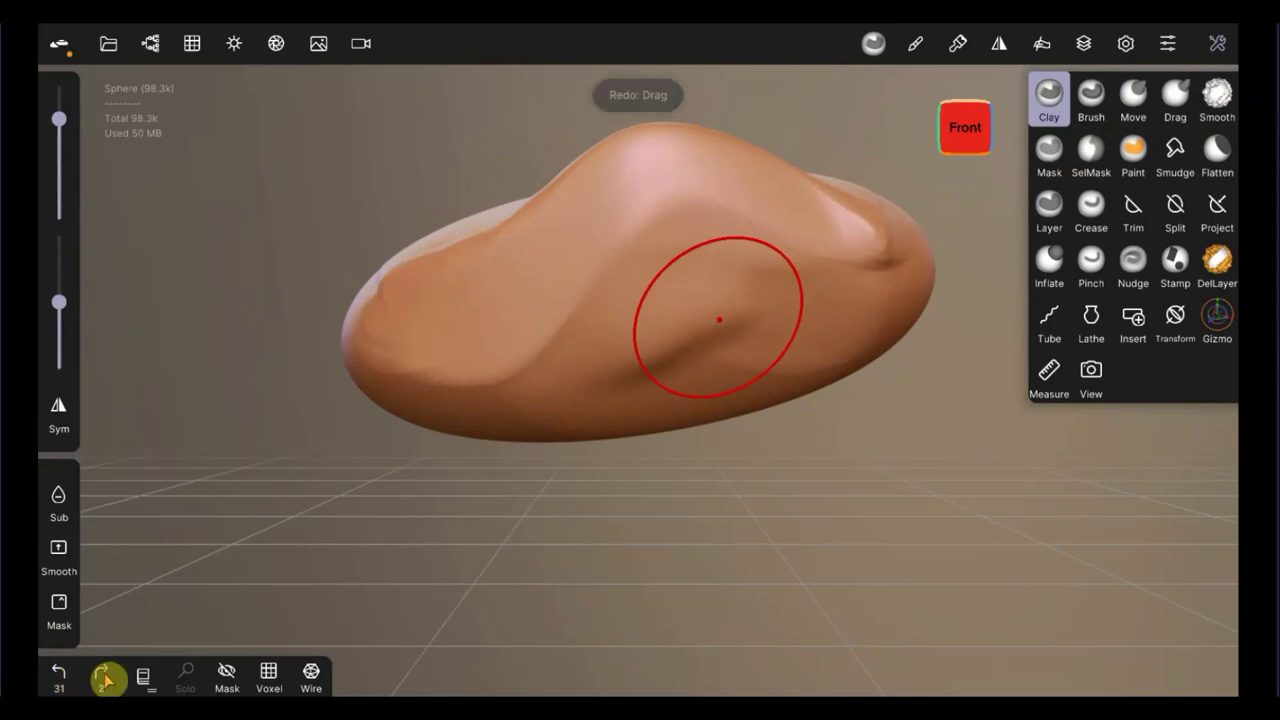
click(58, 680)
click(58, 680)
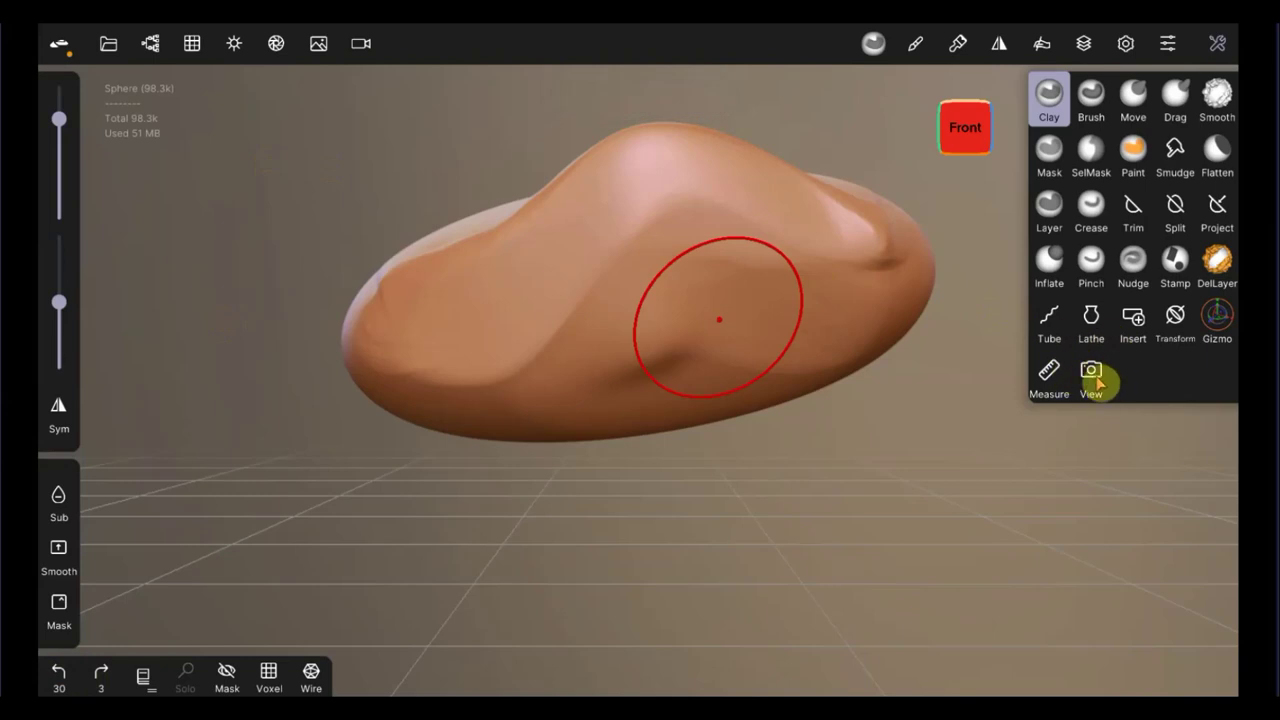
Step: Try the View and Measure tools, then select the Transform tool
click(1092, 376)
click(1094, 378)
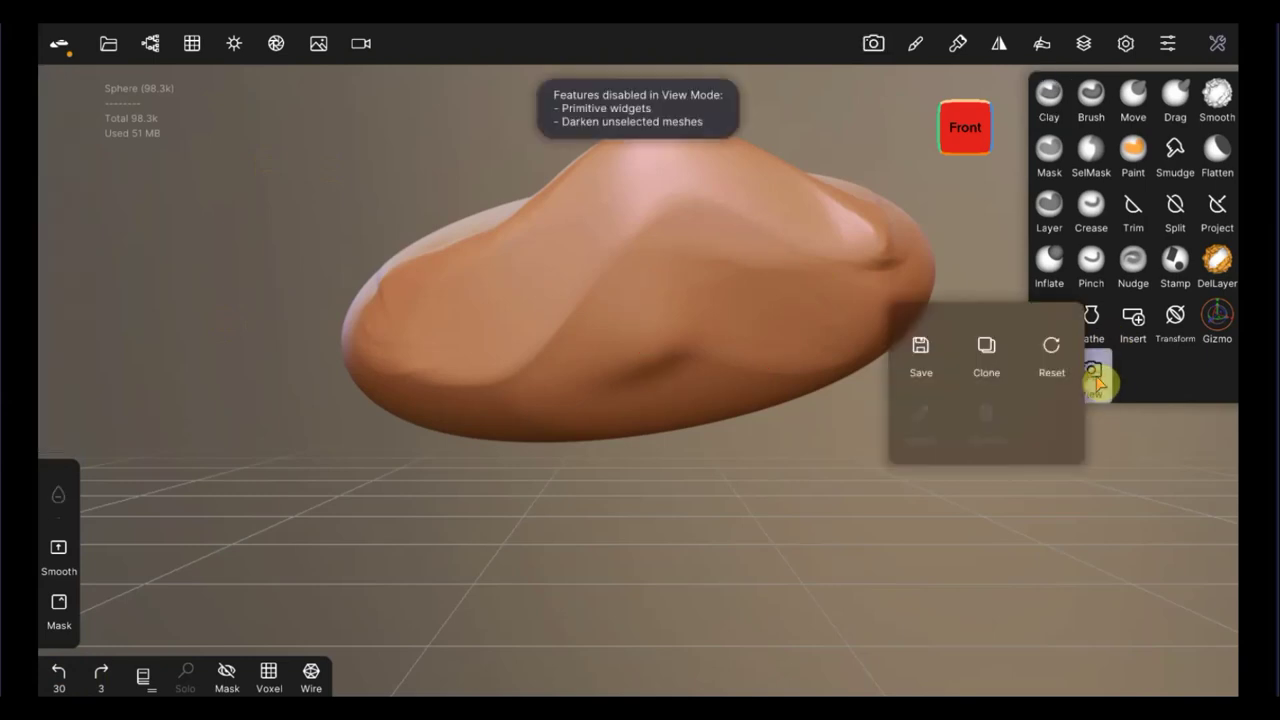
click(1094, 378)
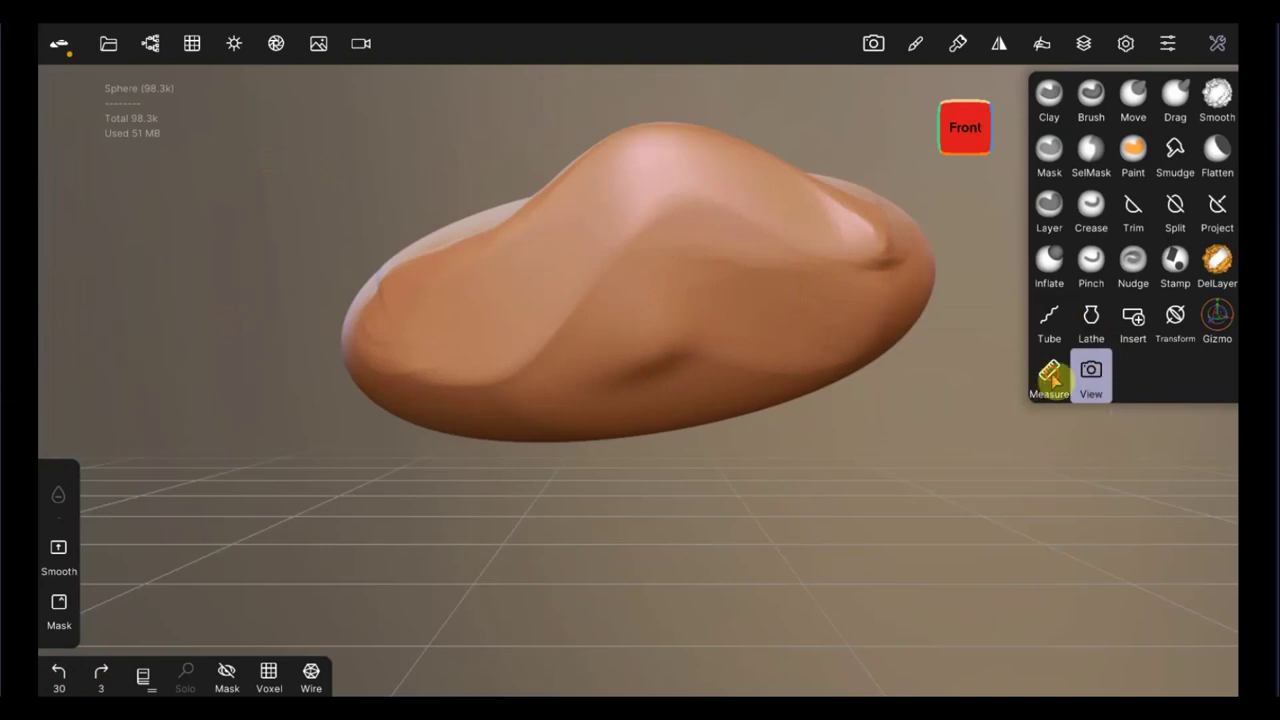
click(1050, 372)
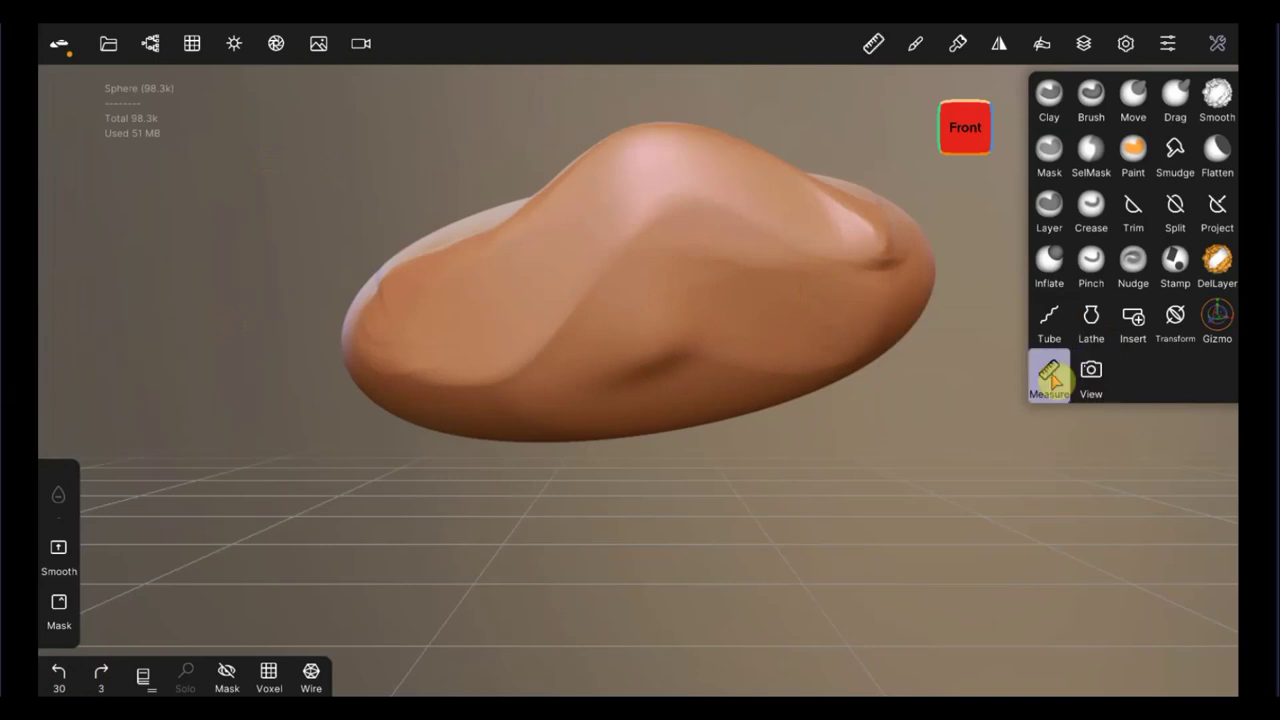
click(1178, 318)
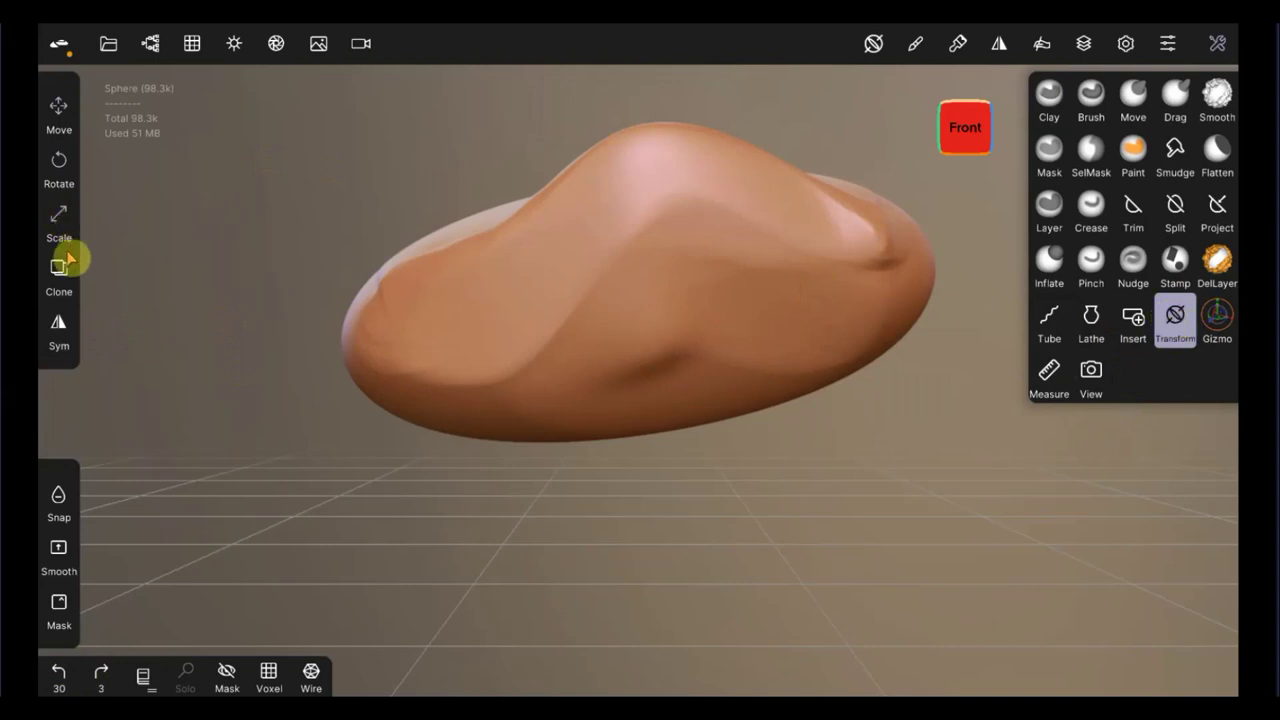
Step: Rotate the blob, drag out a scaled clone, then undo the clone and earlier moves
mouse_move(486, 271)
mouse_down()
mouse_move(543, 340)
mouse_move(451, 220)
mouse_move(770, 288)
mouse_move(497, 260)
mouse_move(817, 166)
mouse_move(806, 346)
mouse_move(606, 188)
mouse_move(771, 143)
mouse_move(751, 263)
mouse_move(531, 317)
mouse_move(548, 232)
mouse_move(620, 211)
mouse_move(414, 243)
mouse_up()
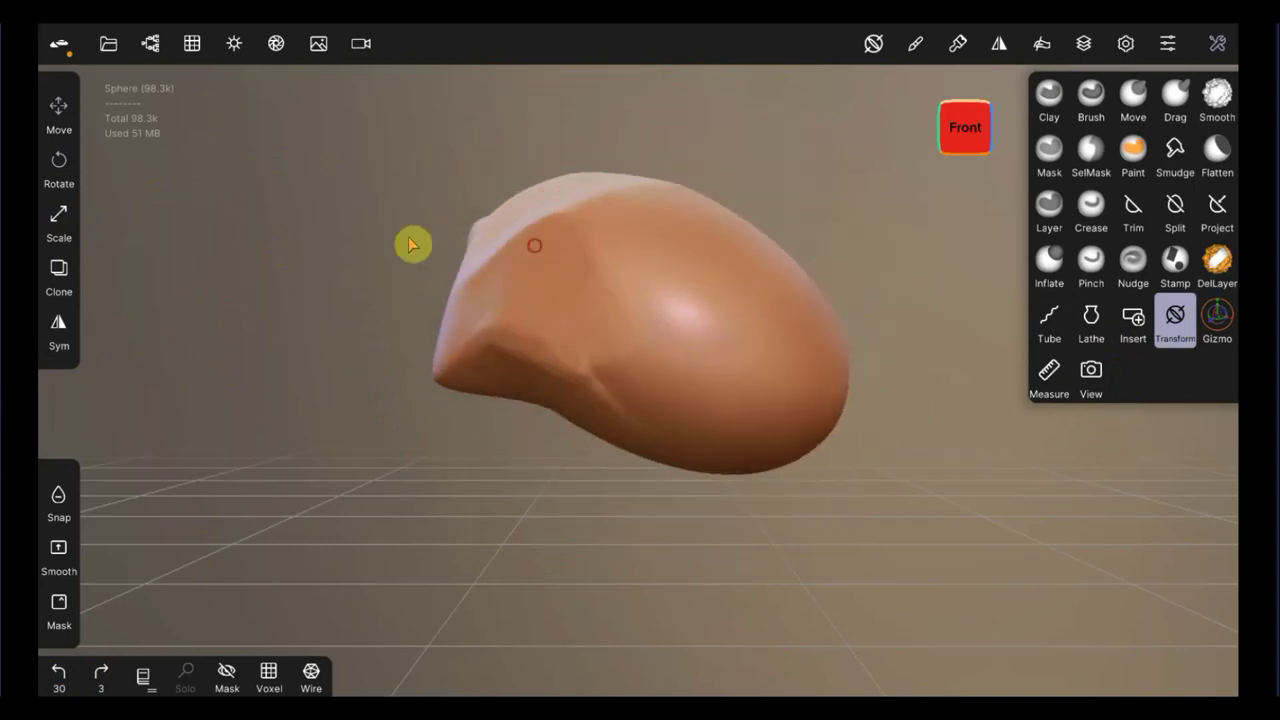
click(59, 270)
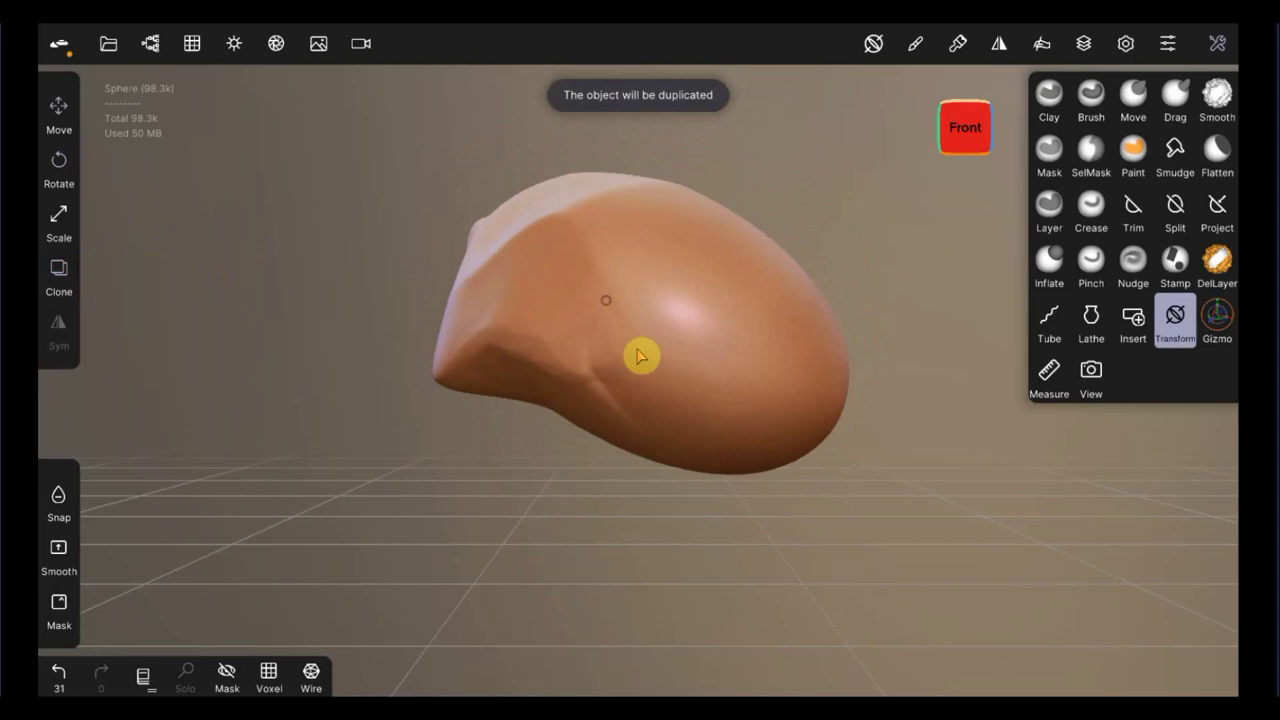
drag(80, 208, 450, 258)
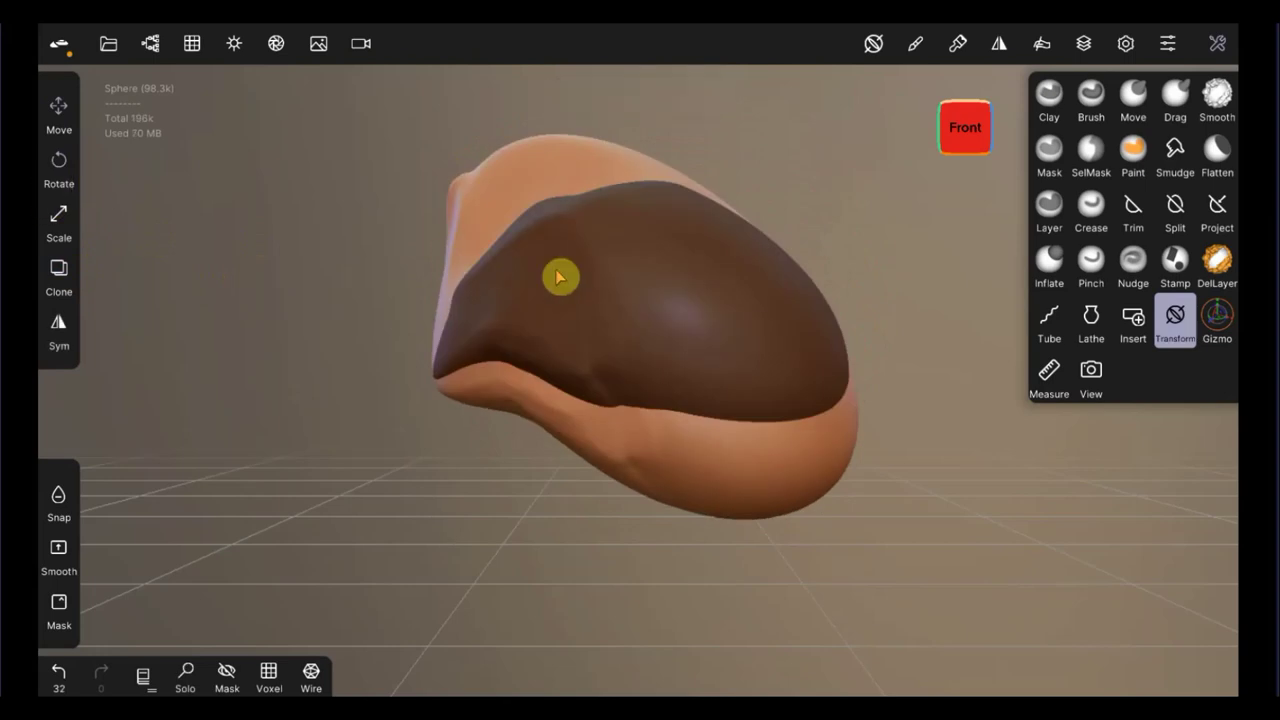
click(62, 678)
click(62, 678)
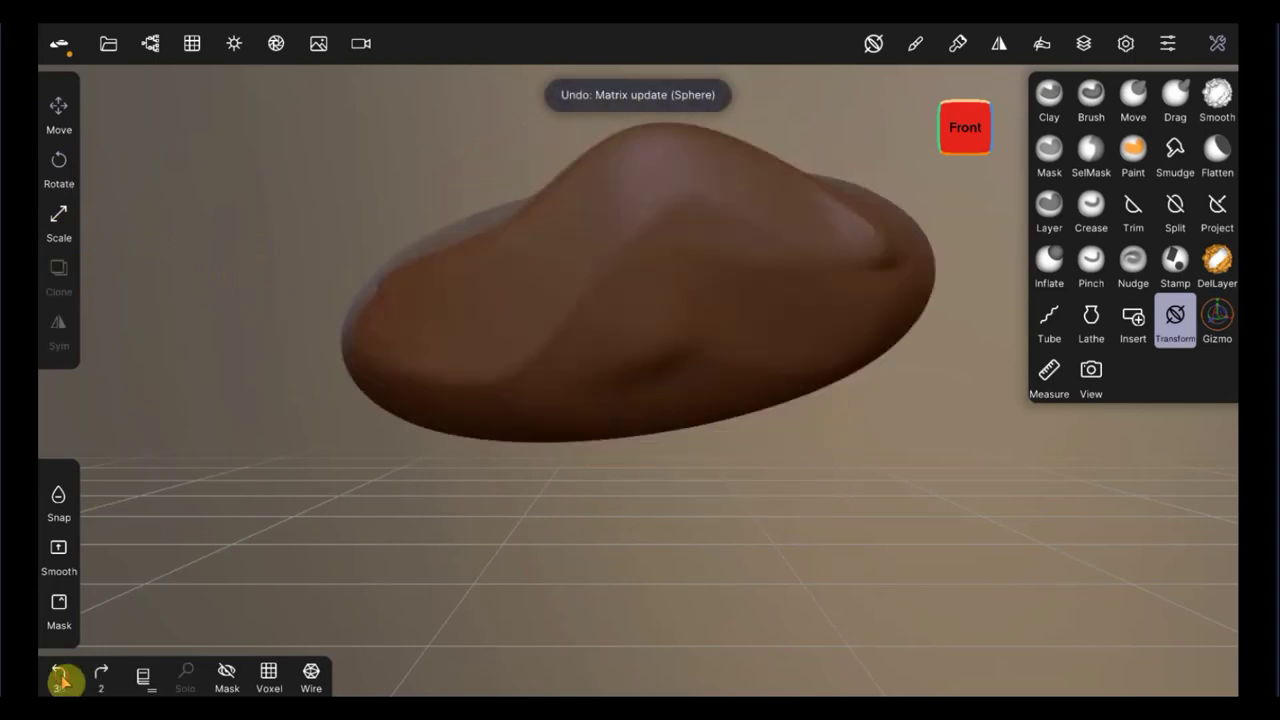
click(62, 678)
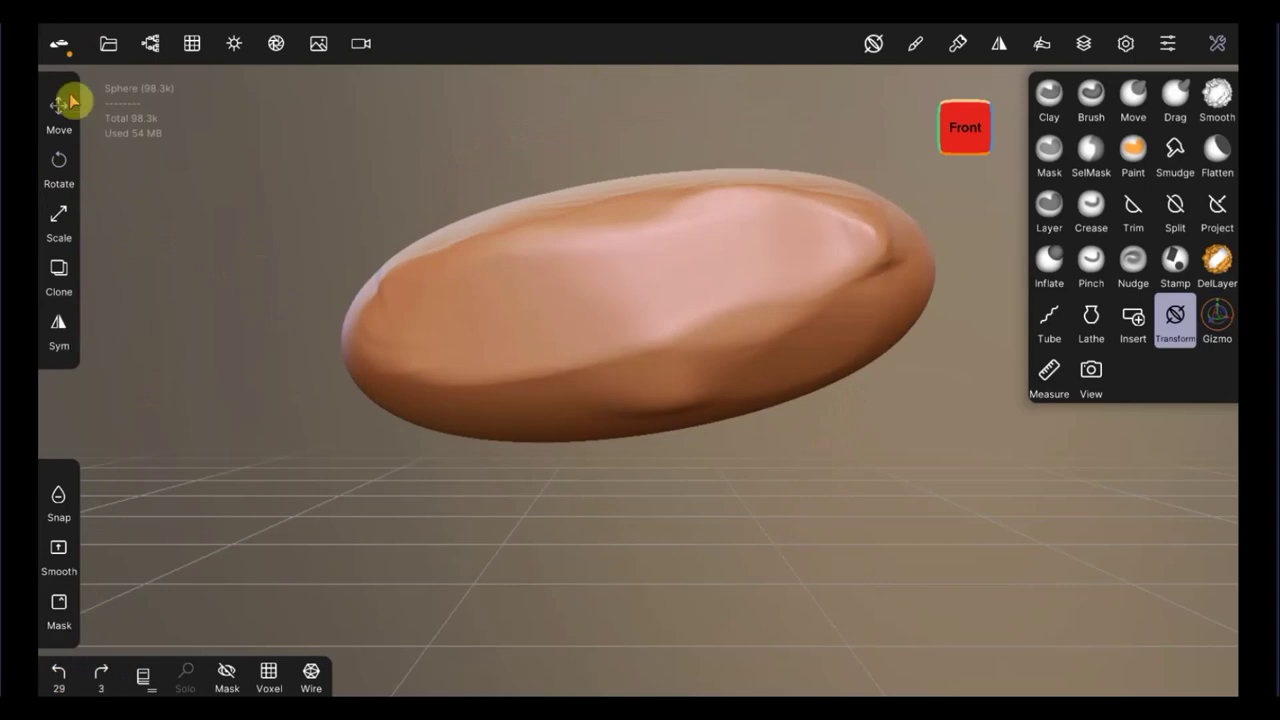
Step: Rotate the blob into a tilt and stretch it into a longer horizontal loaf
click(62, 157)
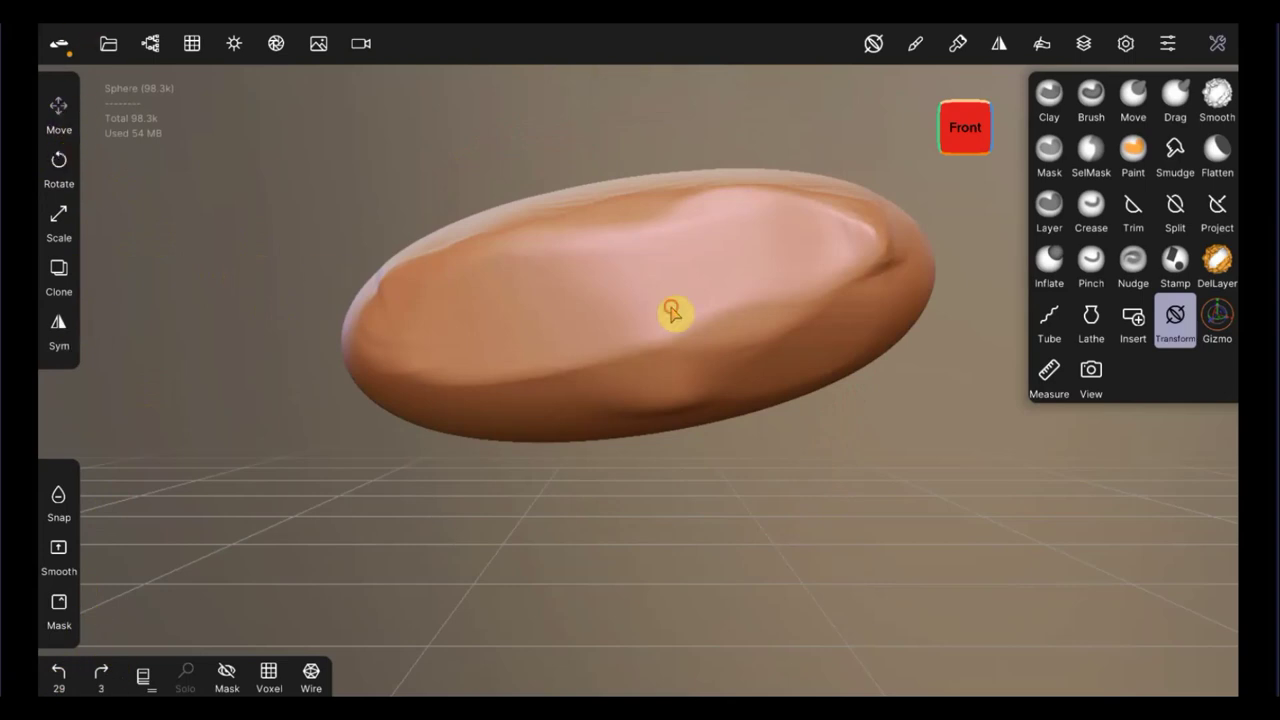
mouse_move(671, 309)
mouse_down()
mouse_move(720, 403)
mouse_move(694, 320)
mouse_up()
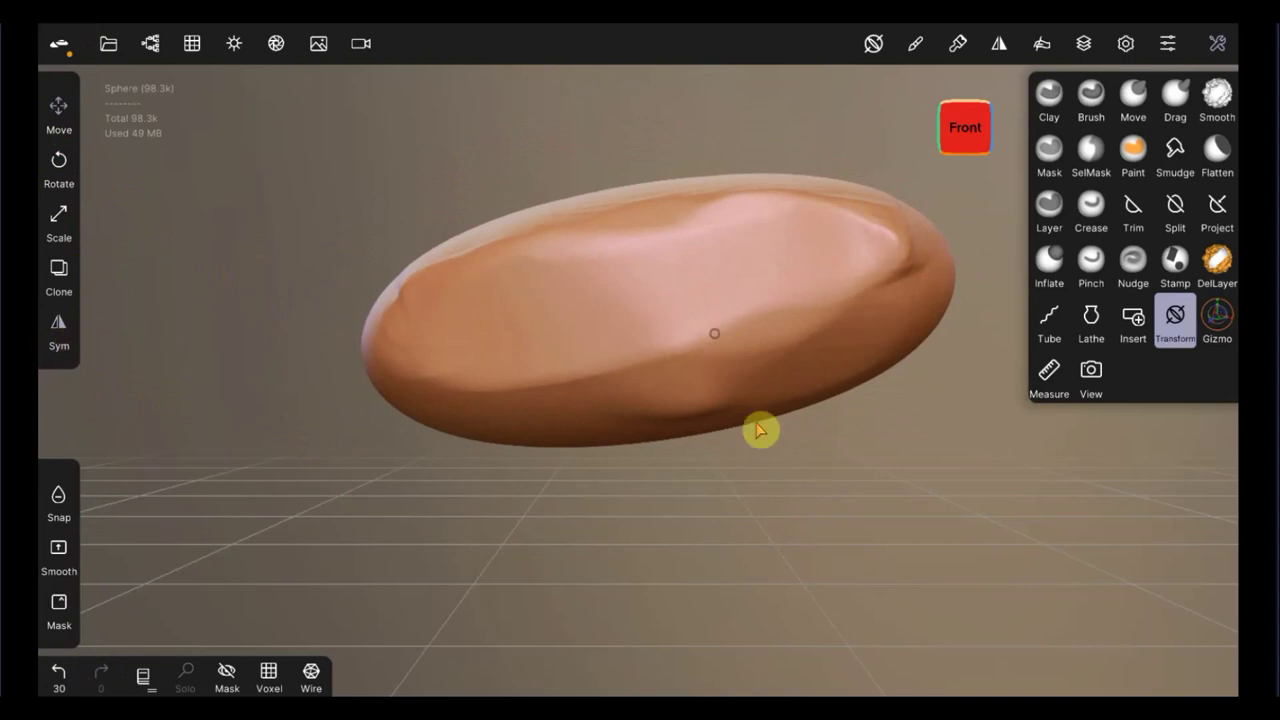
drag(757, 429, 749, 406)
mouse_move(694, 371)
mouse_down()
mouse_move(547, 352)
mouse_move(736, 351)
mouse_up()
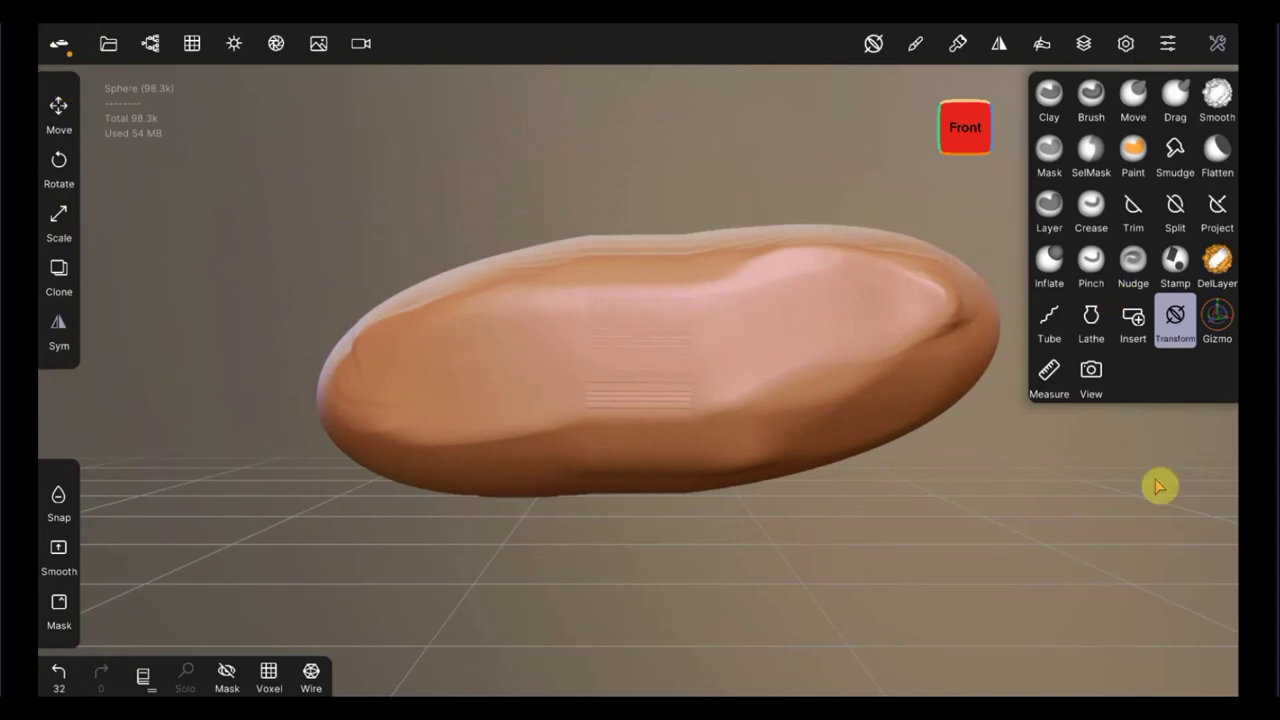
Step: Sketch a Tube curve across the blob, add a control point, then choose Lathe instead
click(1049, 315)
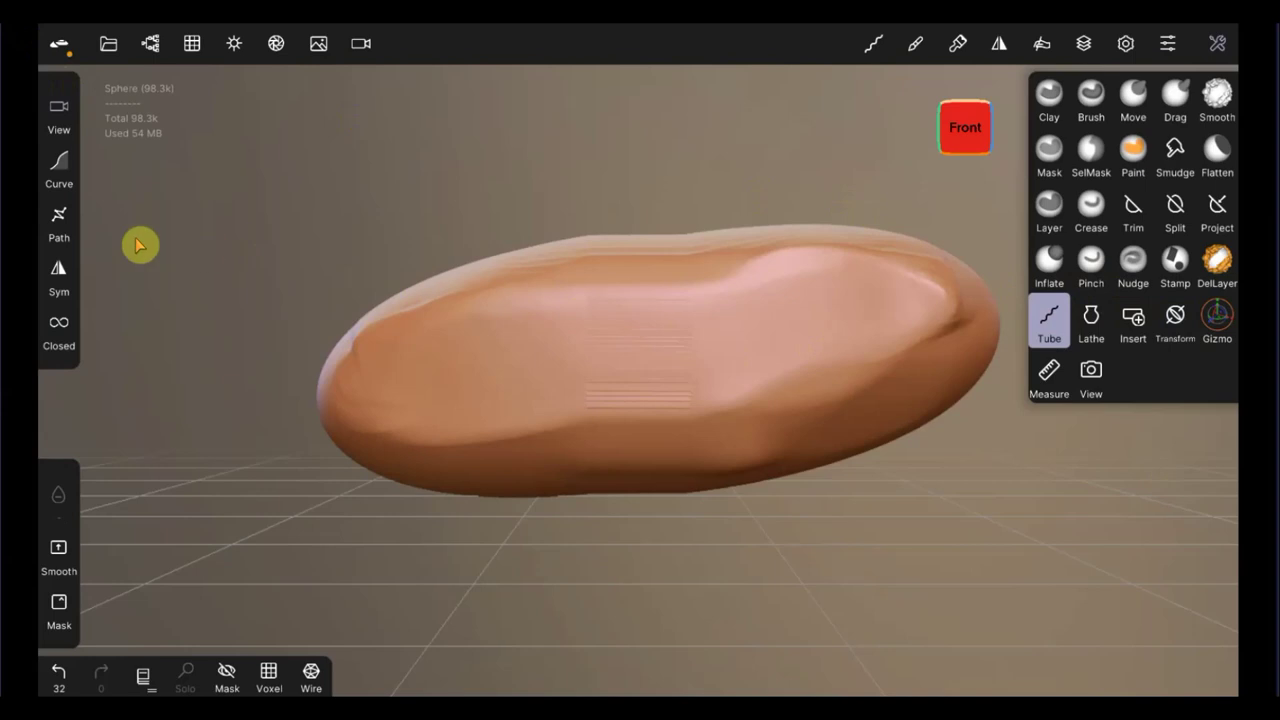
drag(447, 316, 681, 252)
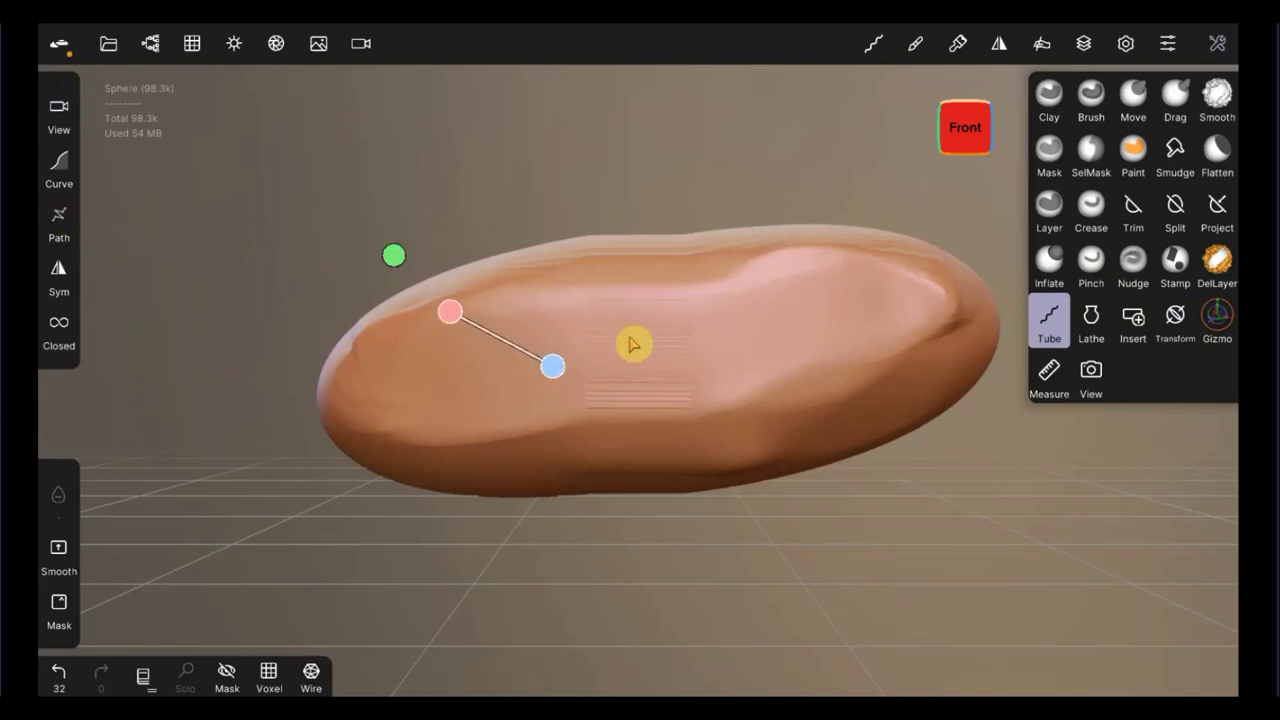
mouse_move(694, 297)
mouse_down()
mouse_move(750, 382)
mouse_move(884, 287)
mouse_up()
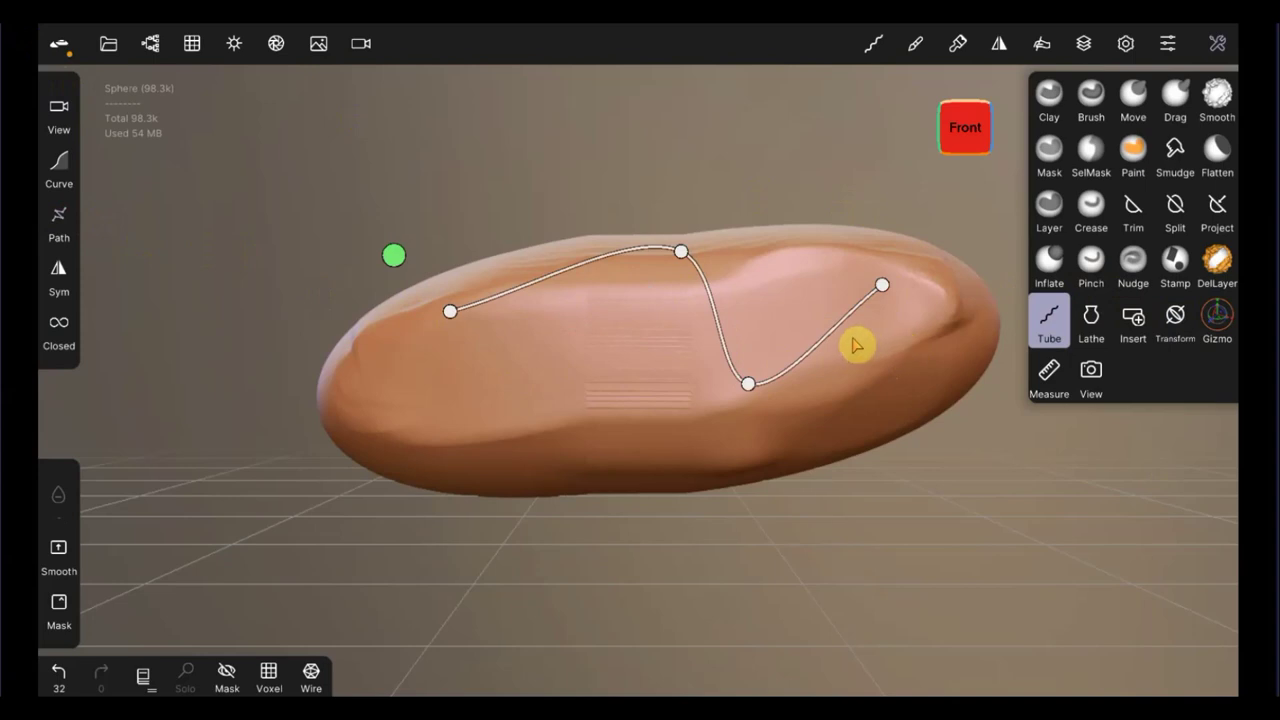
click(565, 262)
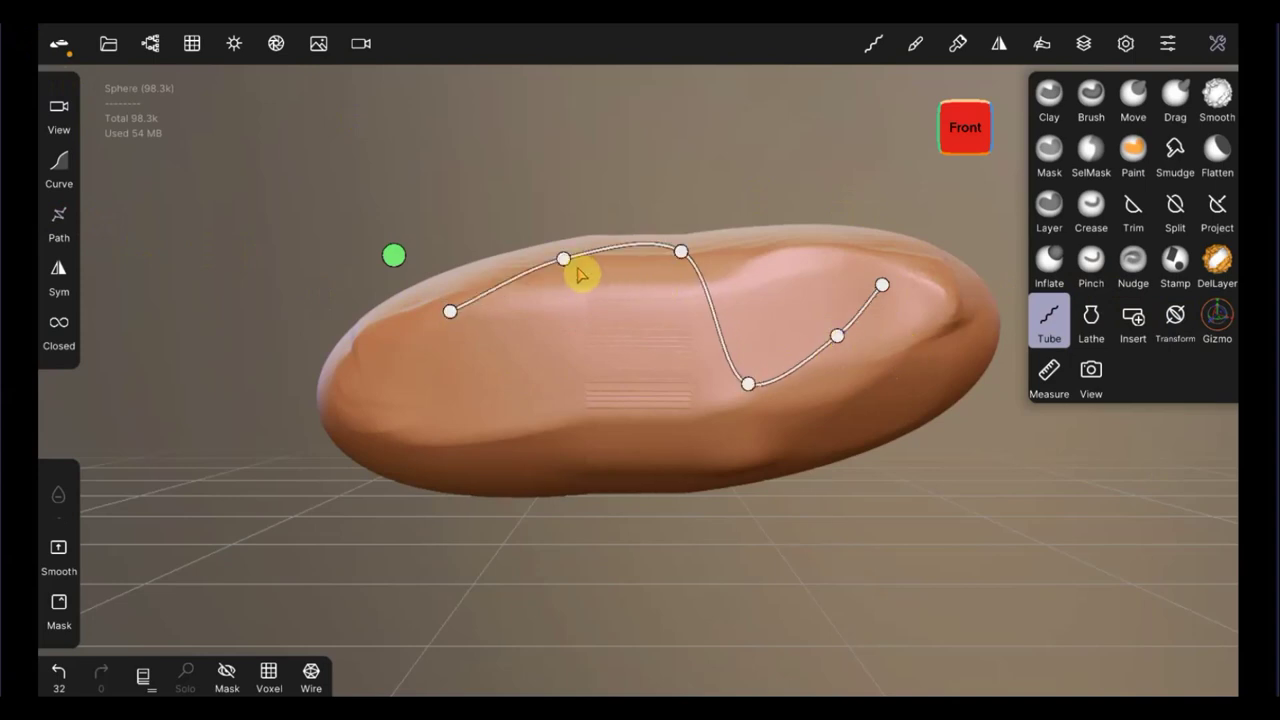
click(1092, 318)
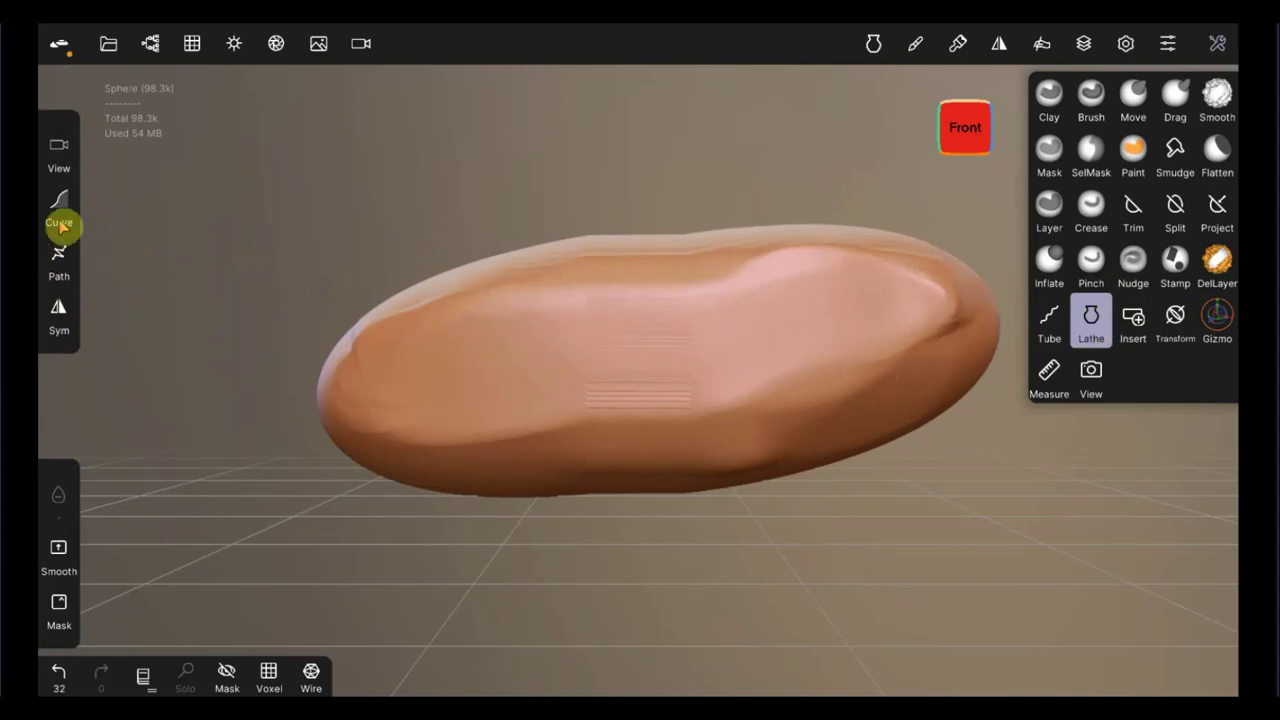
Step: Draw a lathe profile across the blob and raise it into a cylinder
mouse_move(346, 366)
mouse_down()
mouse_move(878, 309)
mouse_move(872, 333)
mouse_up()
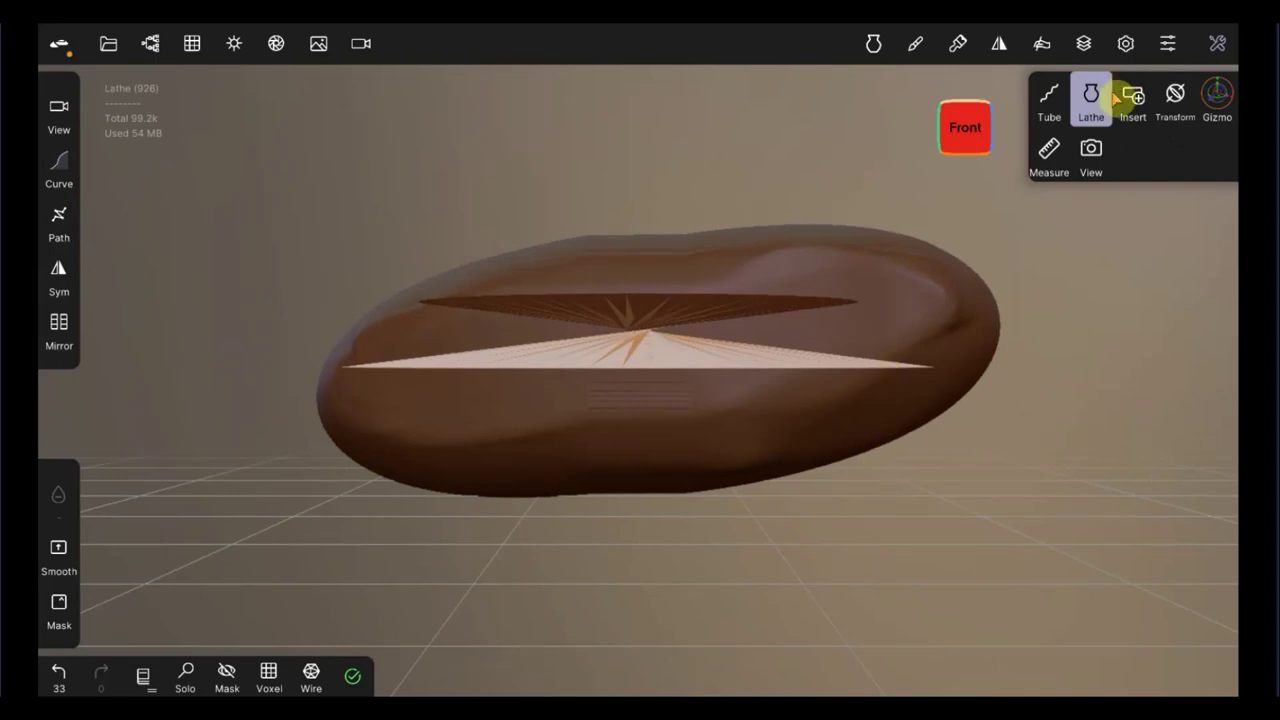
drag(883, 346, 882, 385)
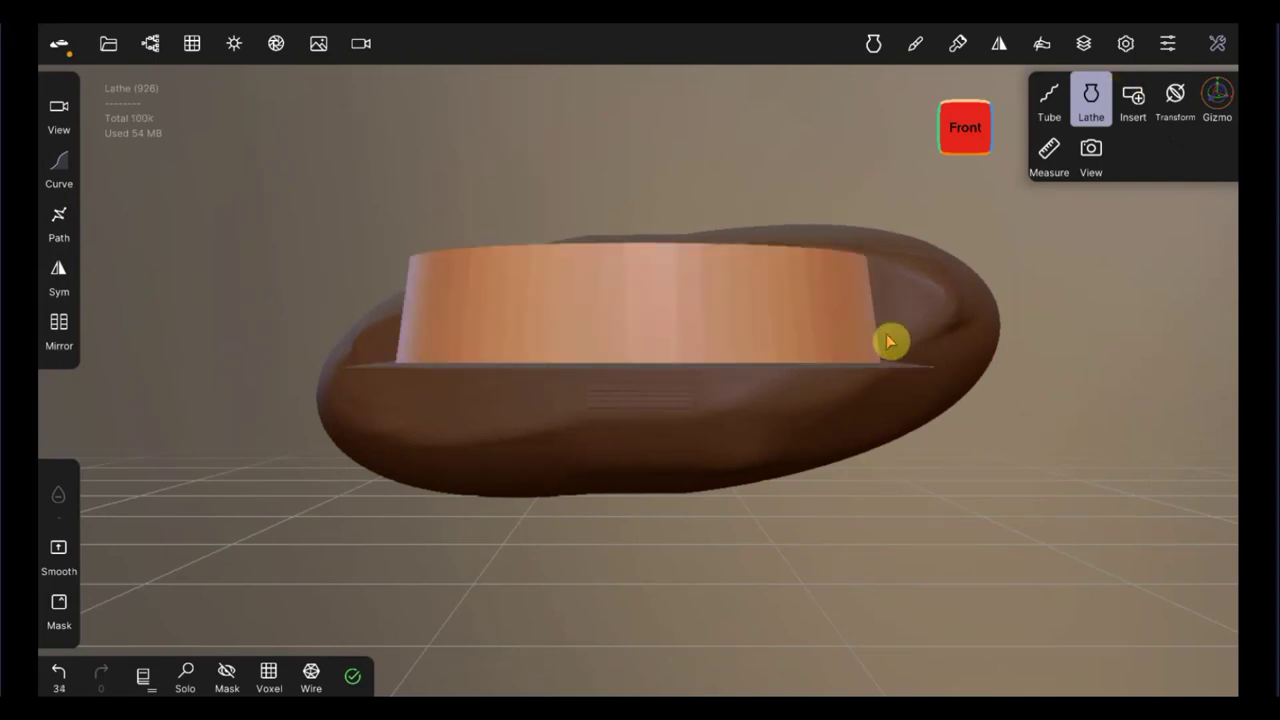
click(882, 397)
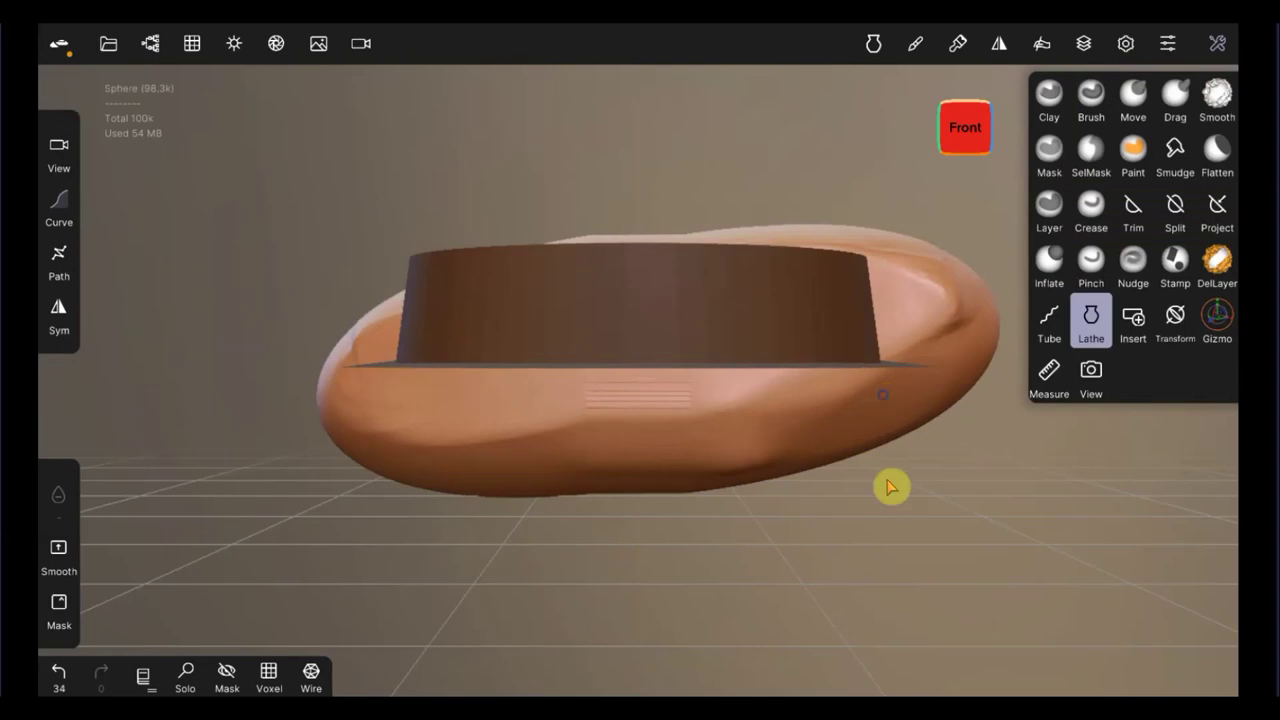
Step: Start a new lathe disc on the blob, make it taller, and add another short cylinder
mouse_move(836, 512)
mouse_down()
mouse_move(838, 487)
mouse_move(1165, 317)
mouse_move(886, 160)
mouse_move(734, 254)
mouse_move(874, 551)
mouse_move(903, 461)
mouse_up()
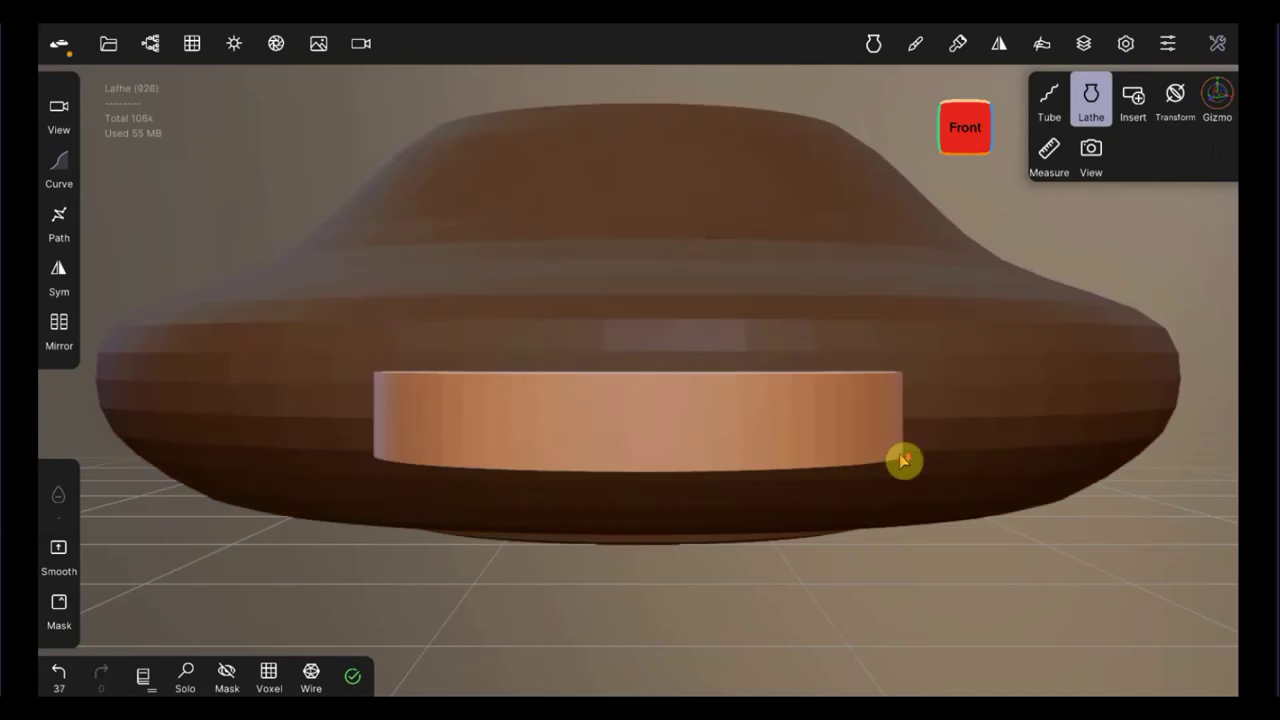
click(903, 461)
click(903, 461)
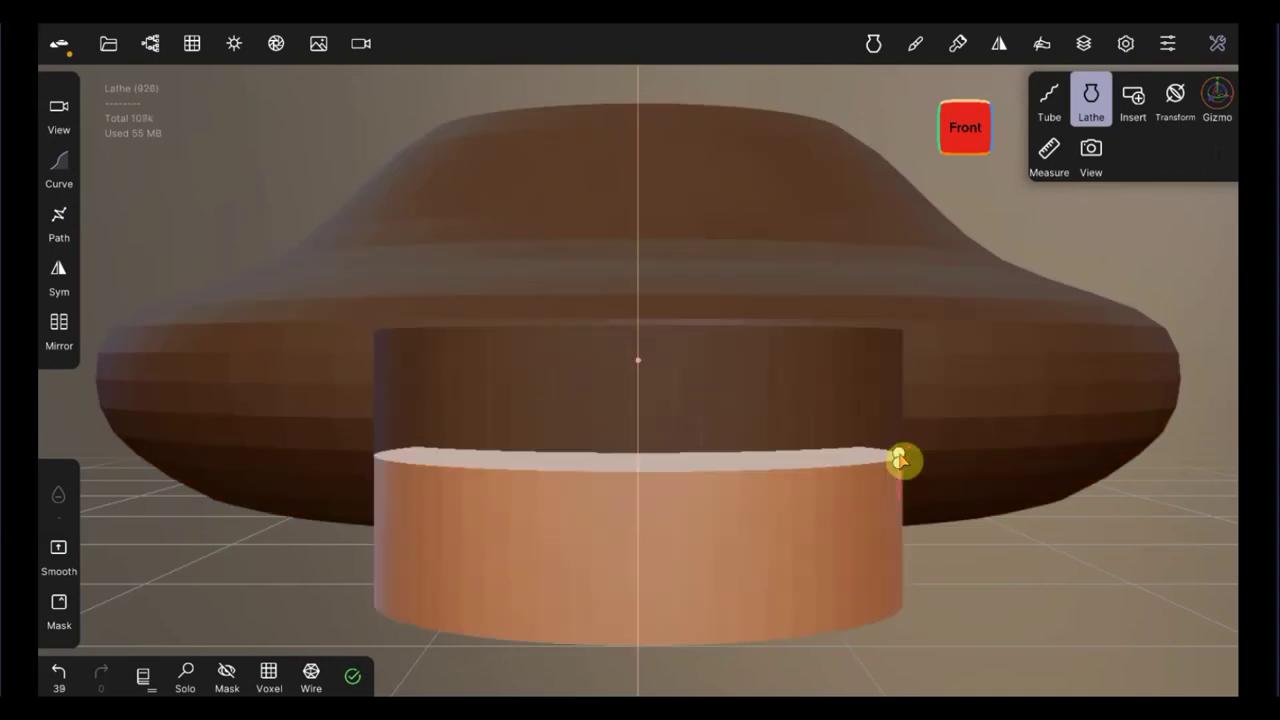
click(903, 461)
click(903, 461)
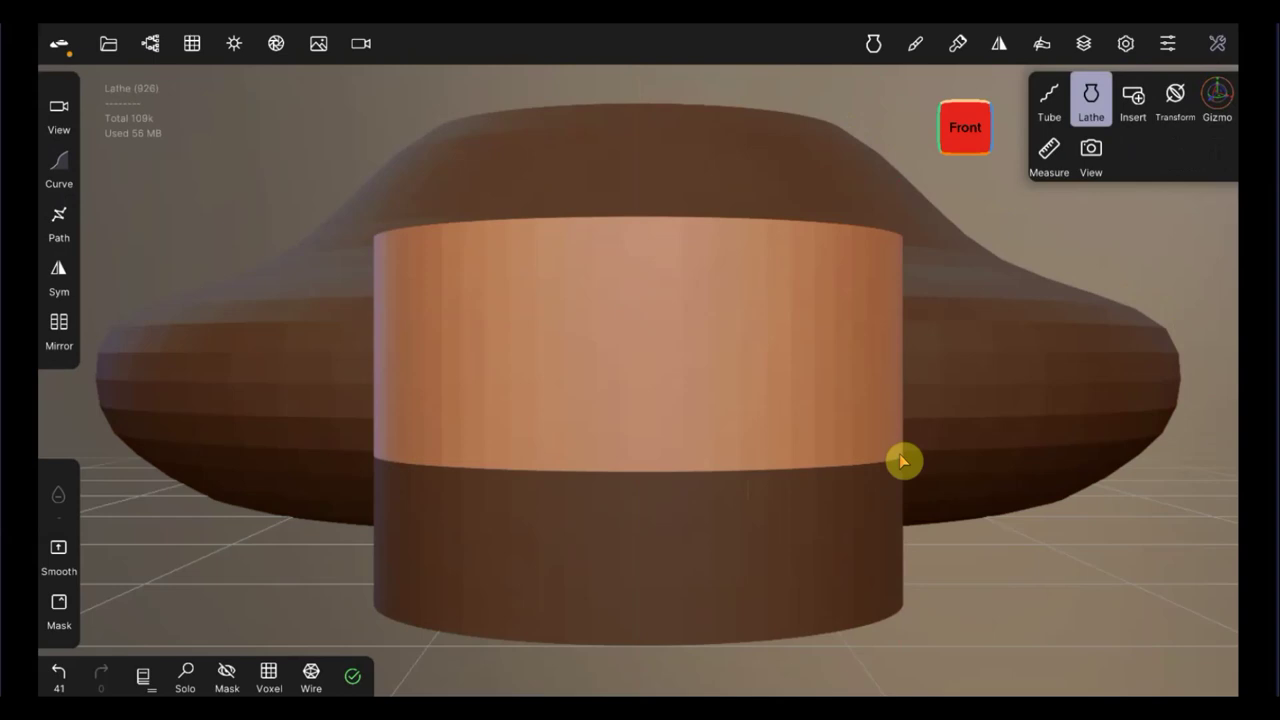
click(878, 420)
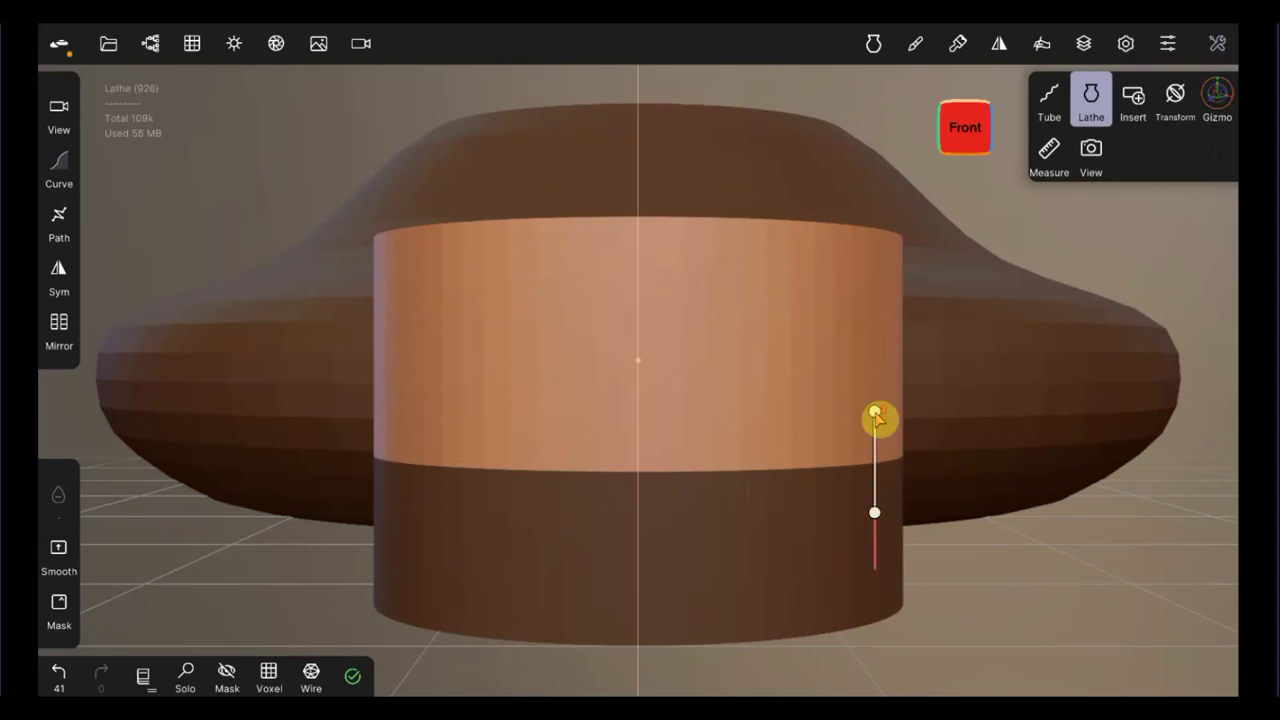
Step: Undo the last three lathe edits, leaving the copper cylinder, and pick Transform
click(58, 671)
click(58, 671)
click(58, 671)
click(58, 671)
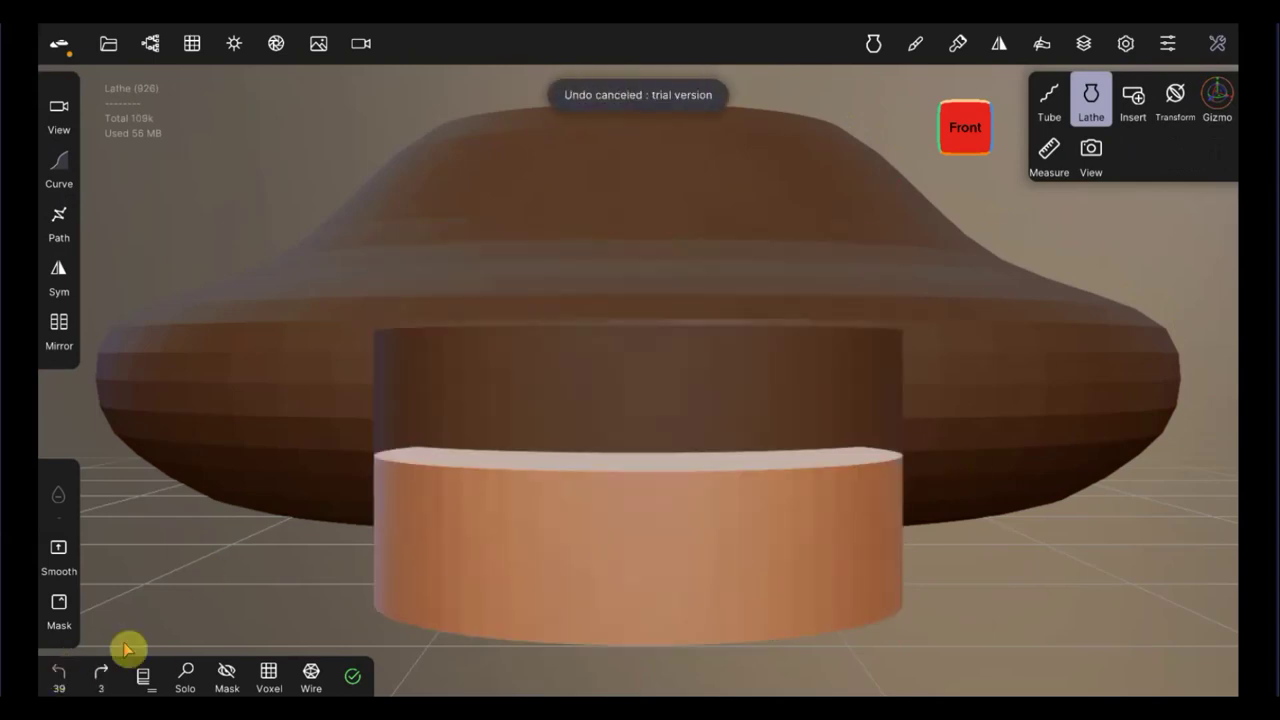
click(1177, 100)
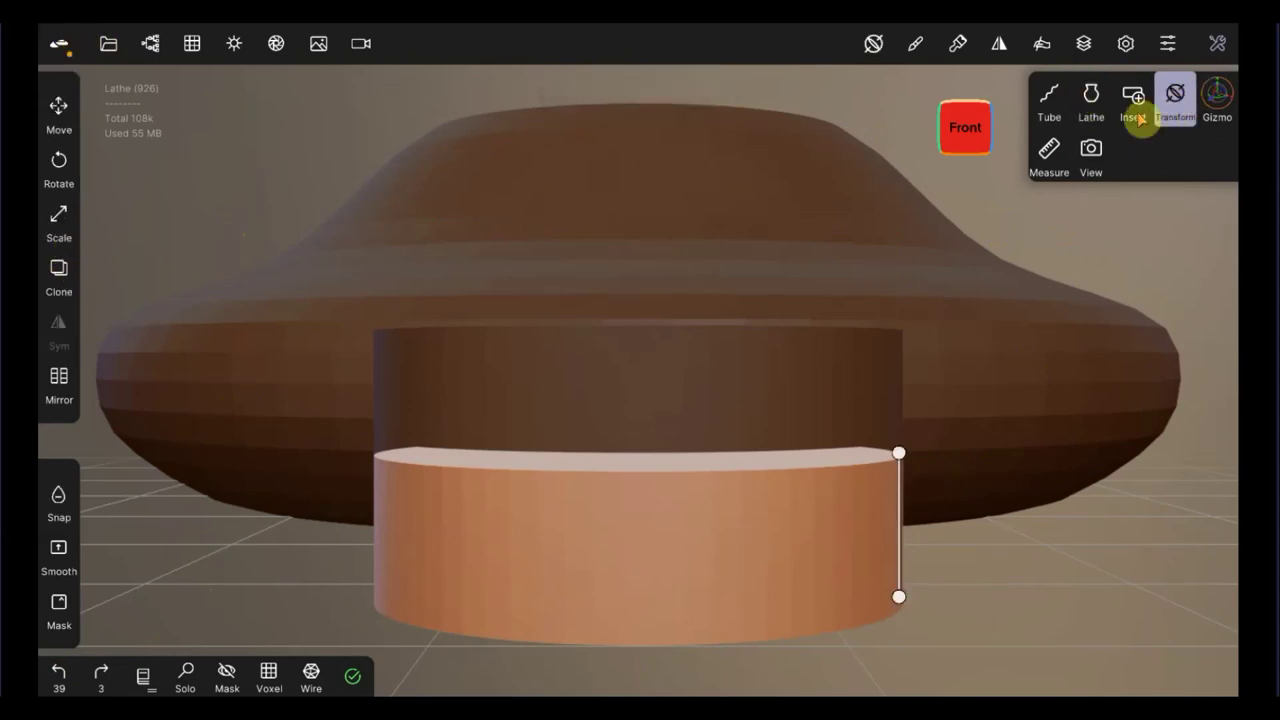
Step: Toggle the tool options between side column and floating grid, and briefly view the app settings
click(1222, 44)
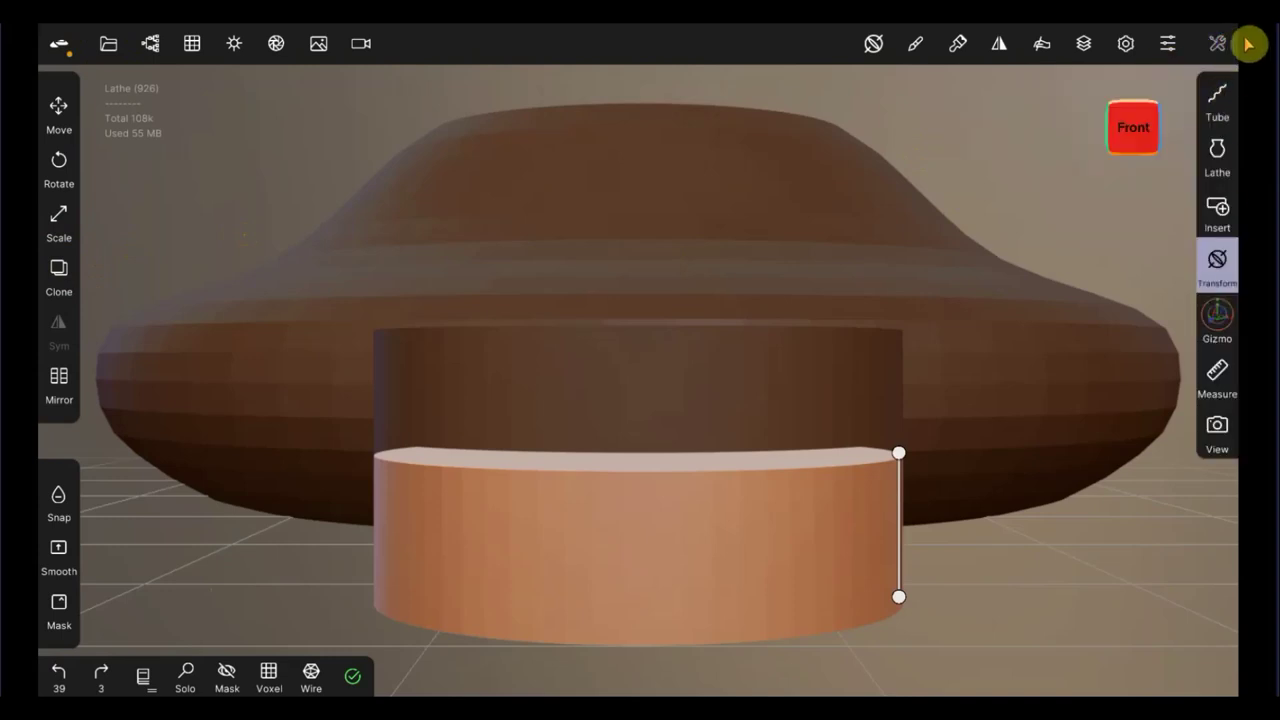
click(1222, 44)
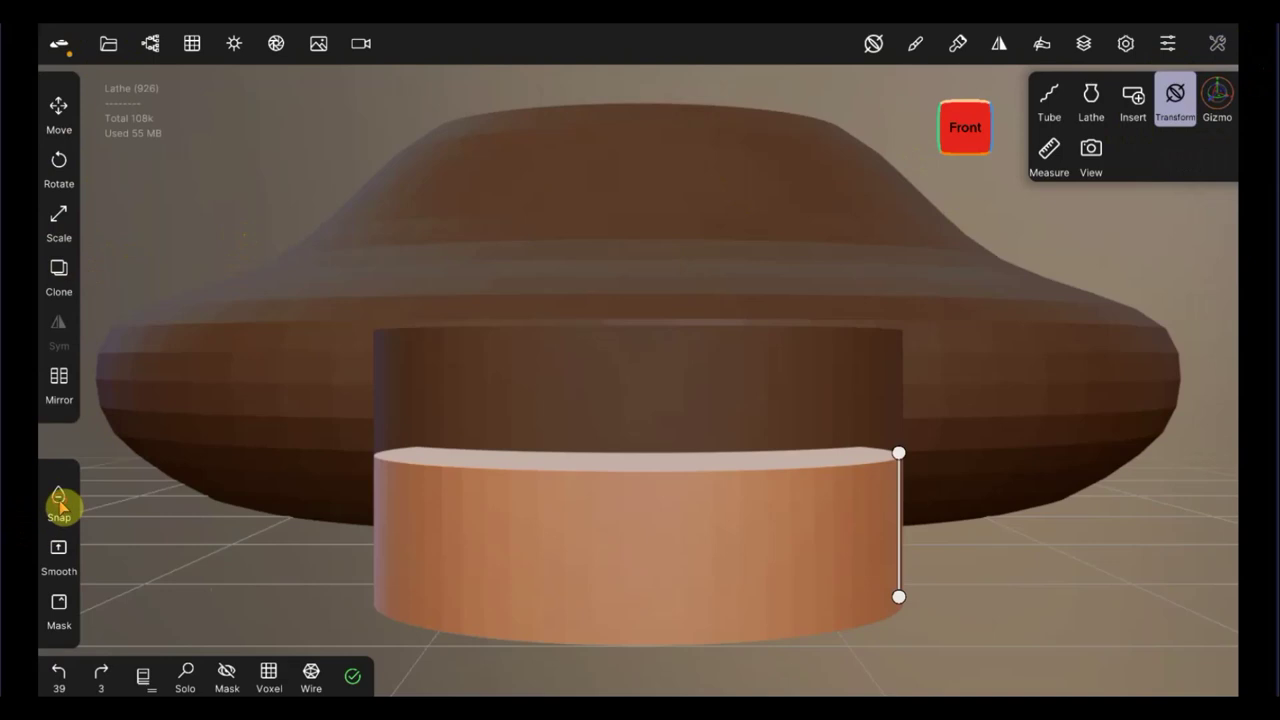
click(62, 45)
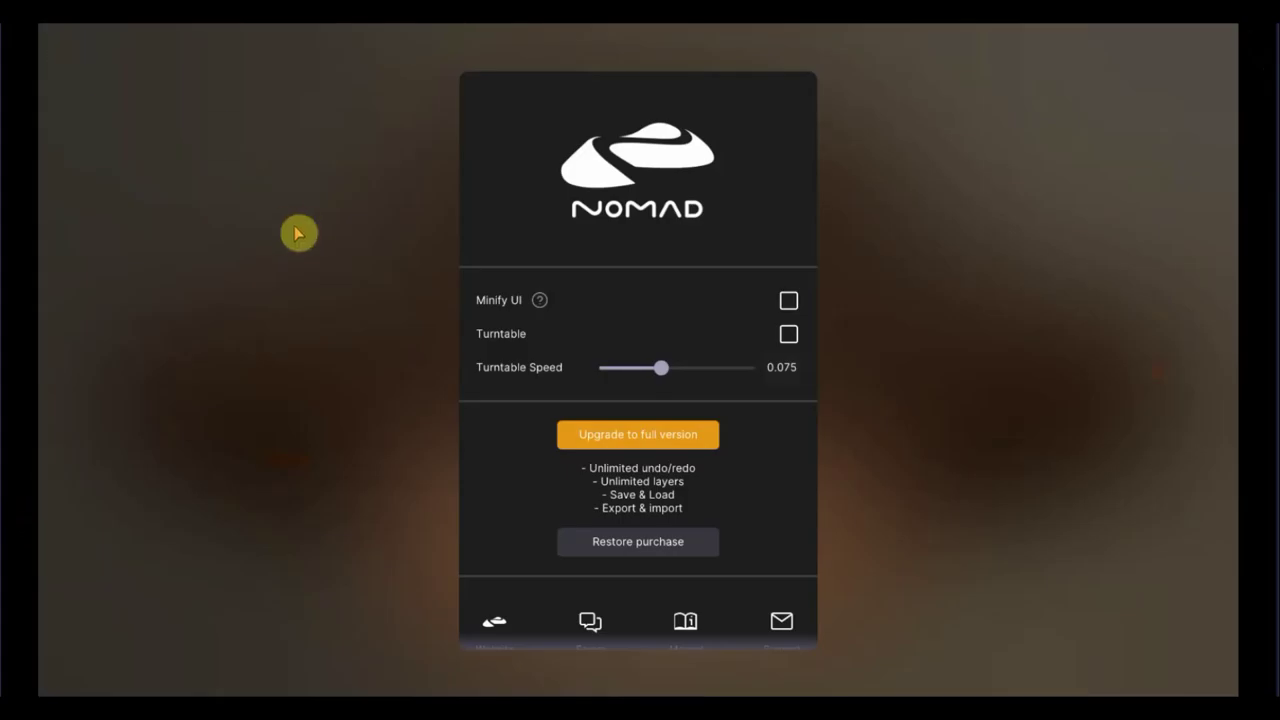
click(252, 146)
Step: Try deleting the unsaved project, dismiss the message, and select the upper lathe body
click(110, 45)
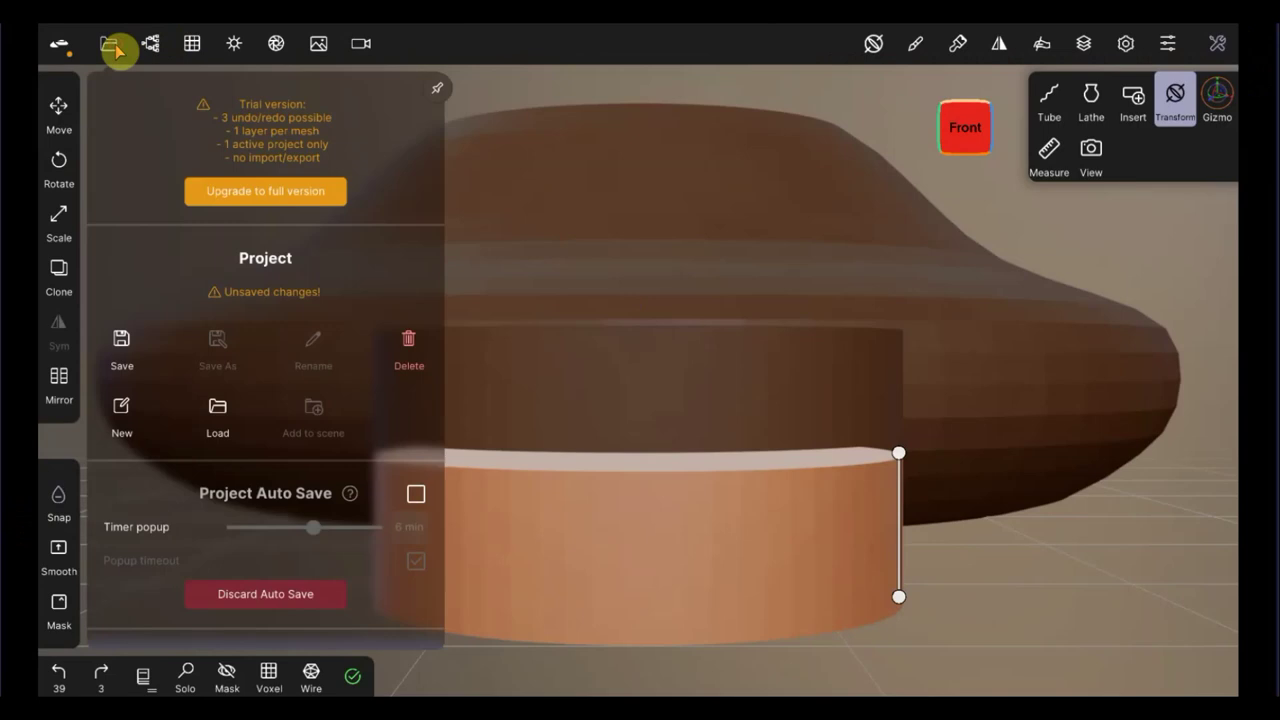
click(412, 348)
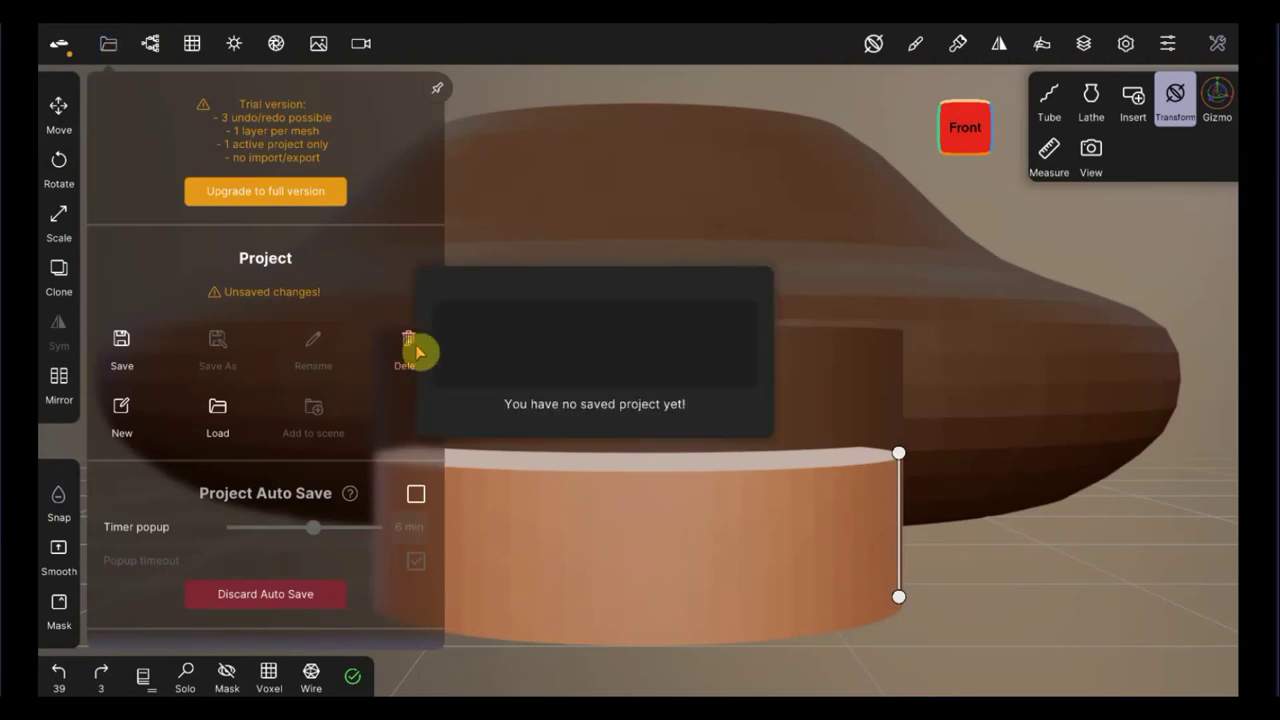
click(1071, 571)
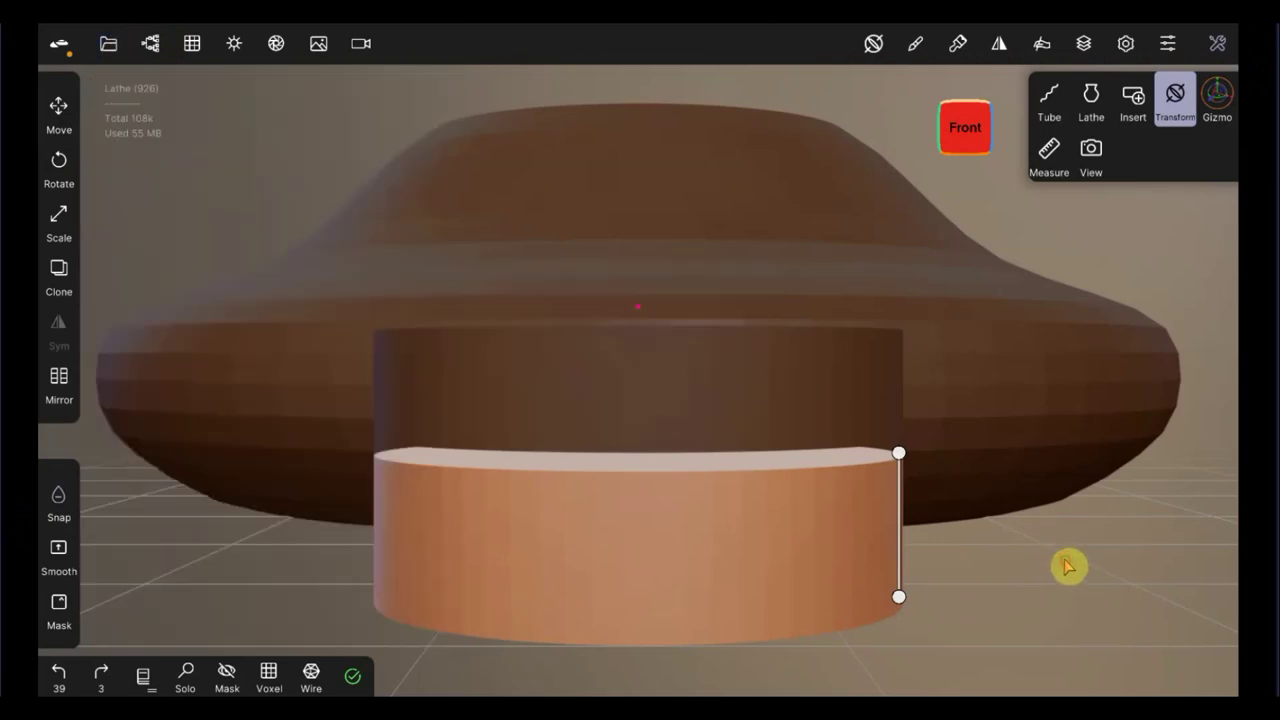
click(452, 222)
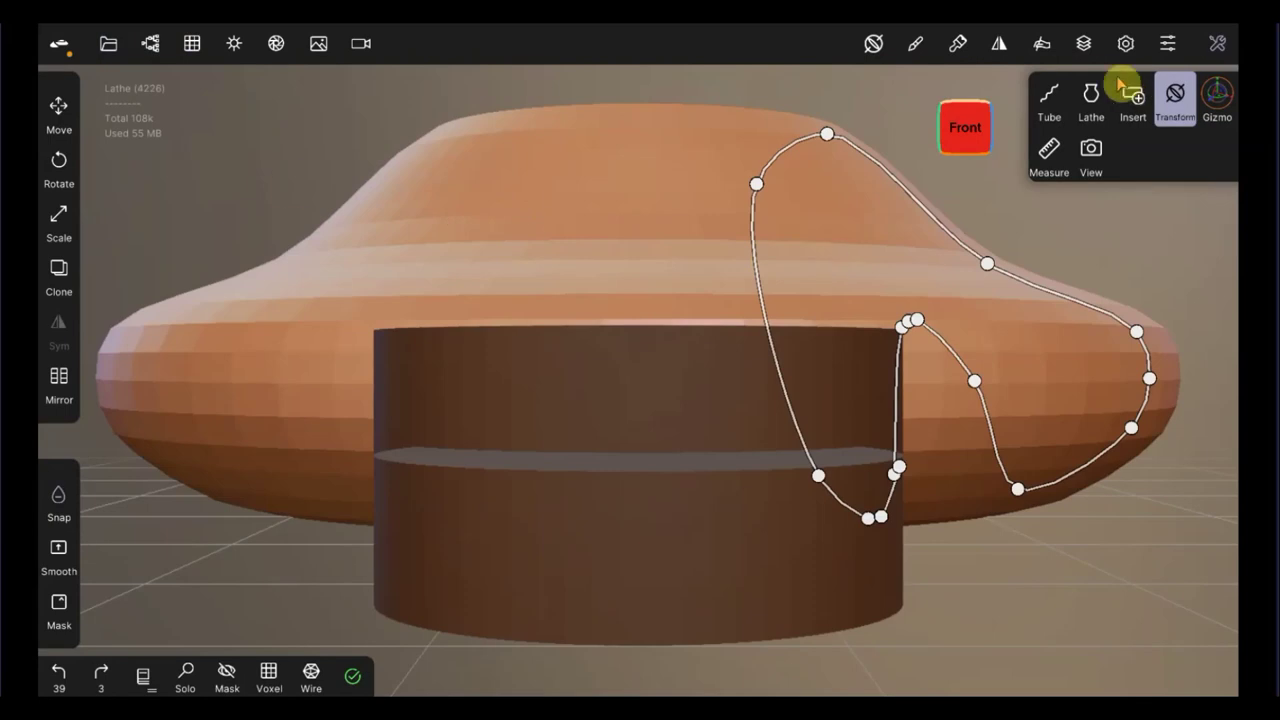
Step: Open and close the viewport display and interface settings
click(1126, 44)
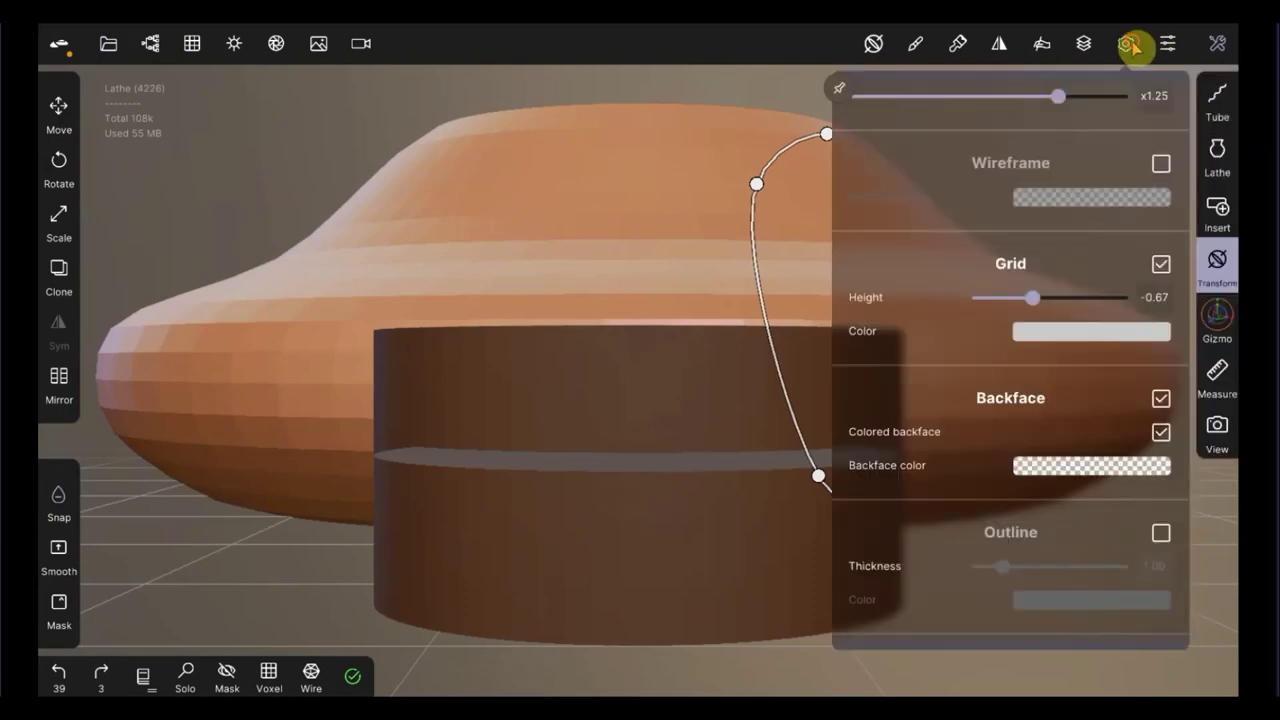
click(1167, 44)
click(1167, 44)
click(1235, 52)
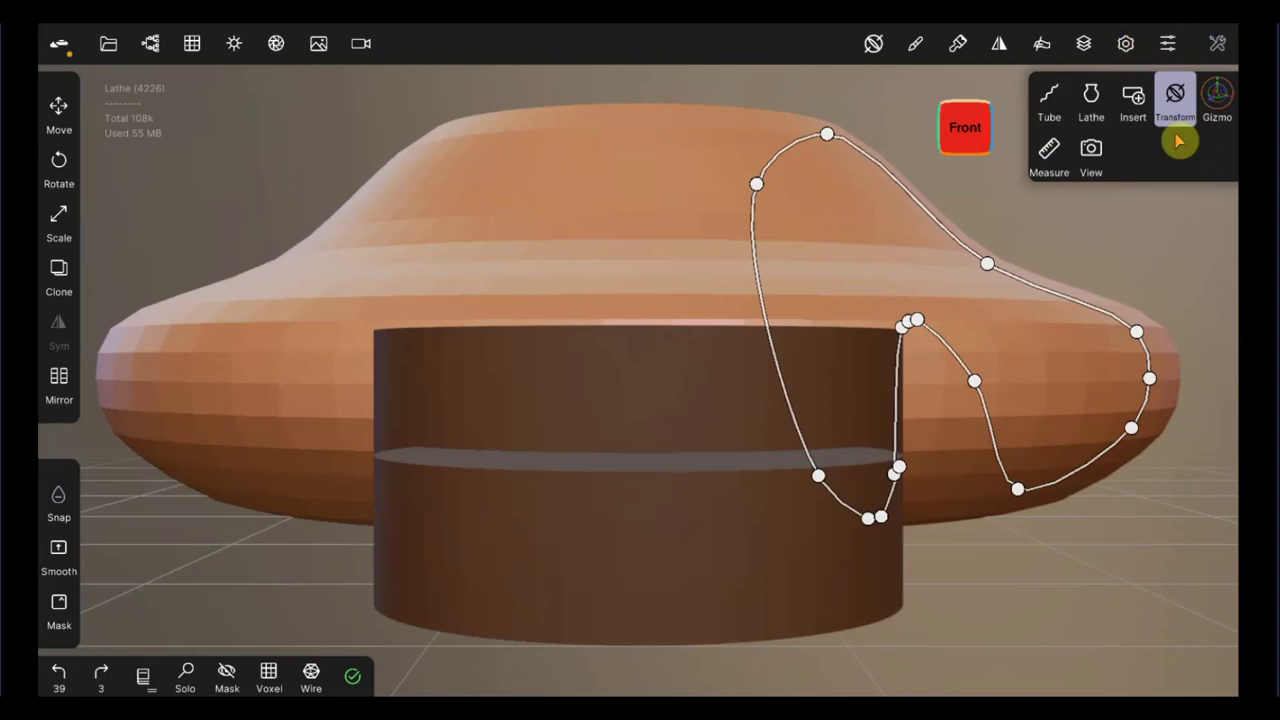
Step: Switch to a sculpting brush and adjust its radius and strength with the hotkeys
key(Escape)
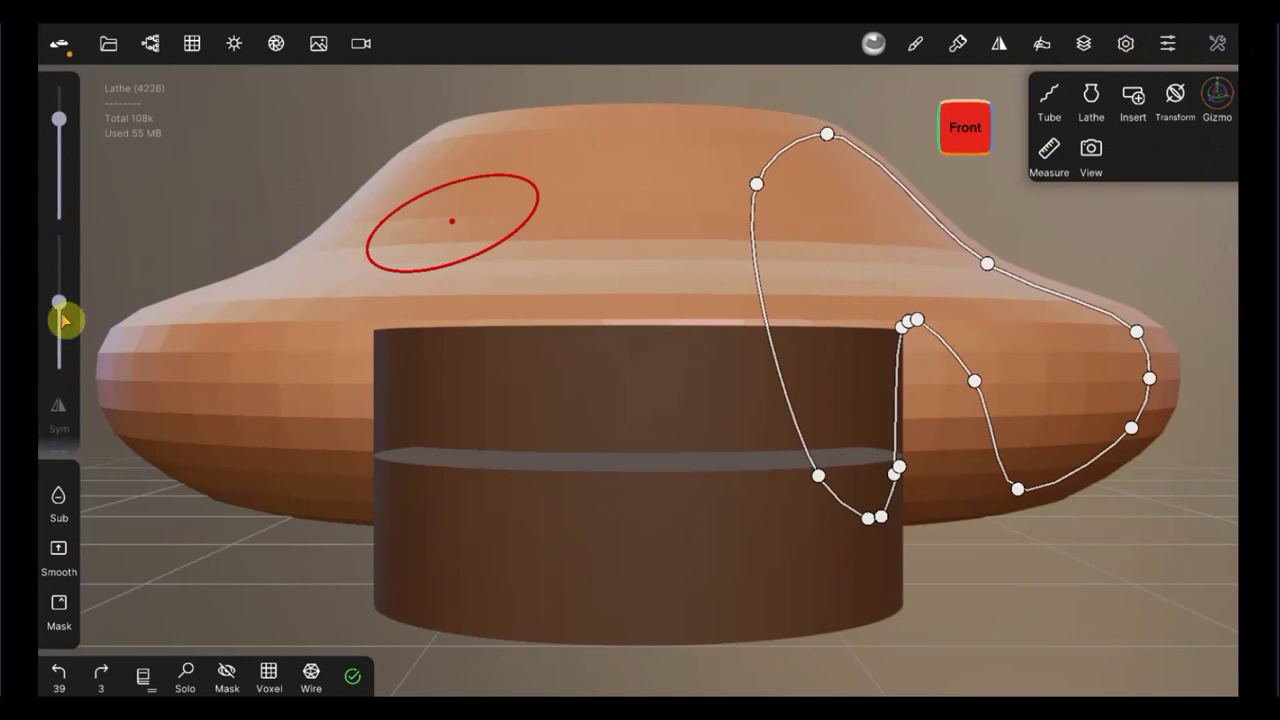
key(bracketleft)
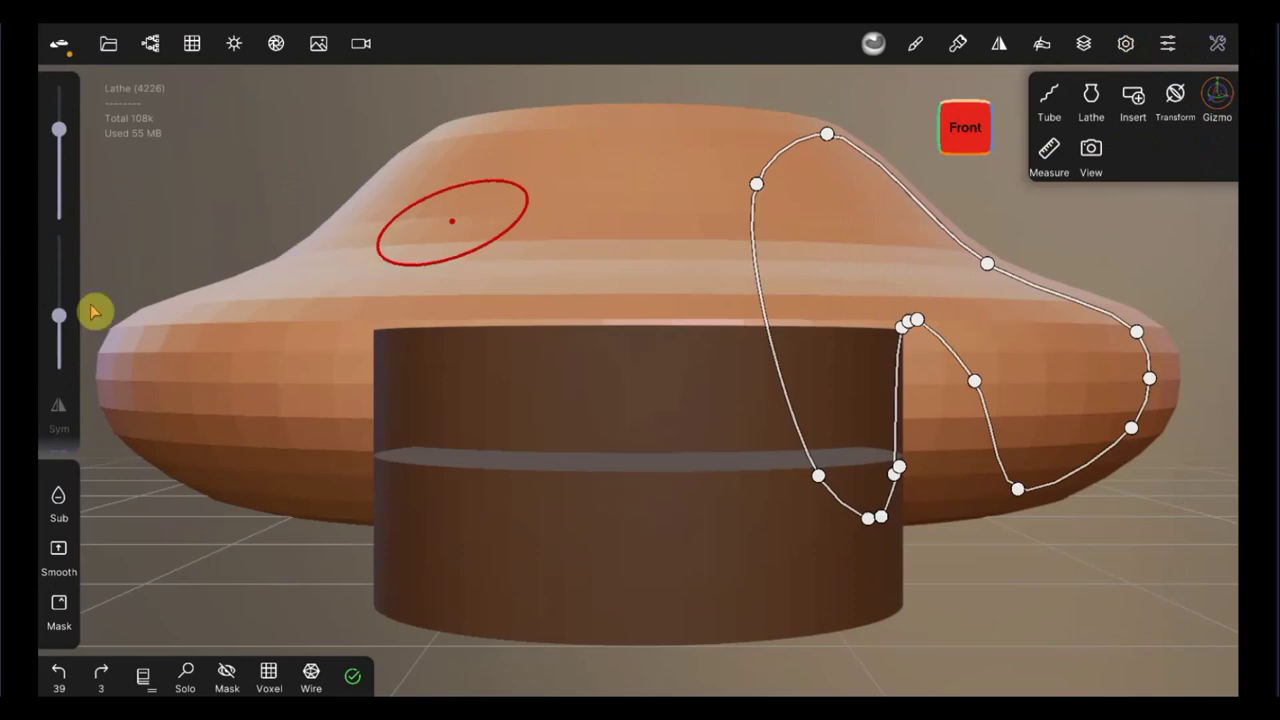
key(bracketright)
key(shift)
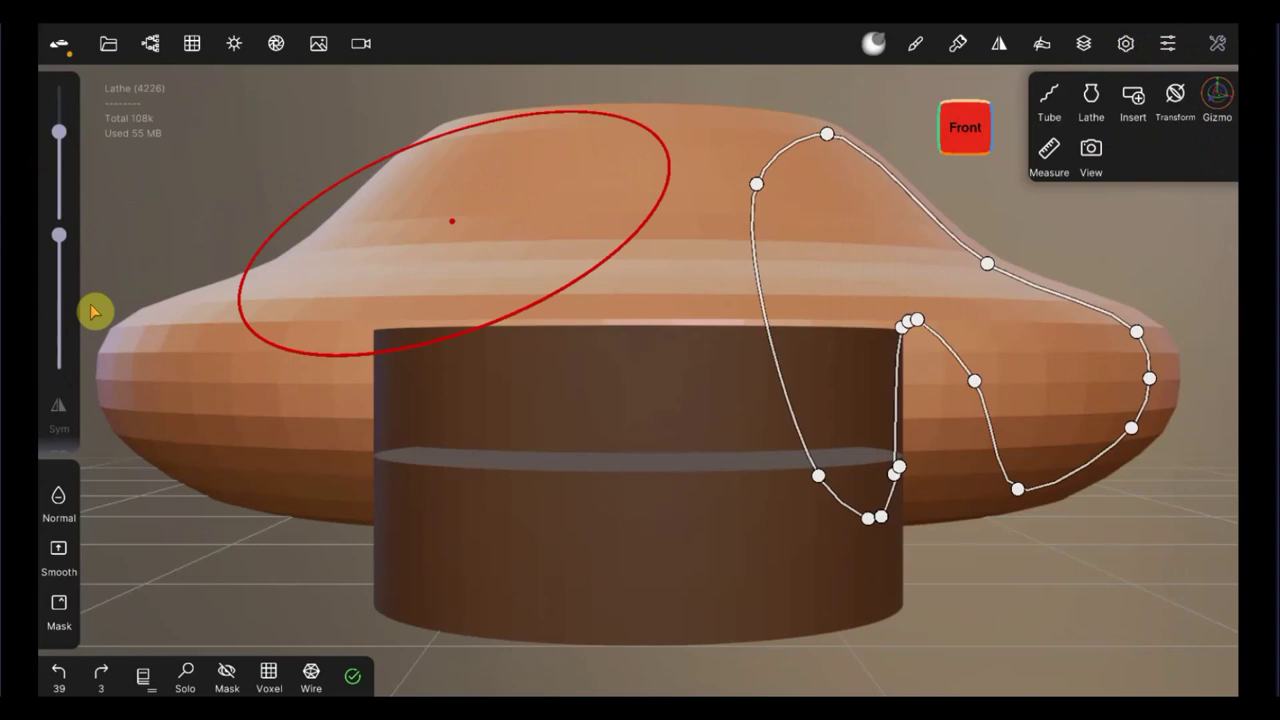
key(shift)
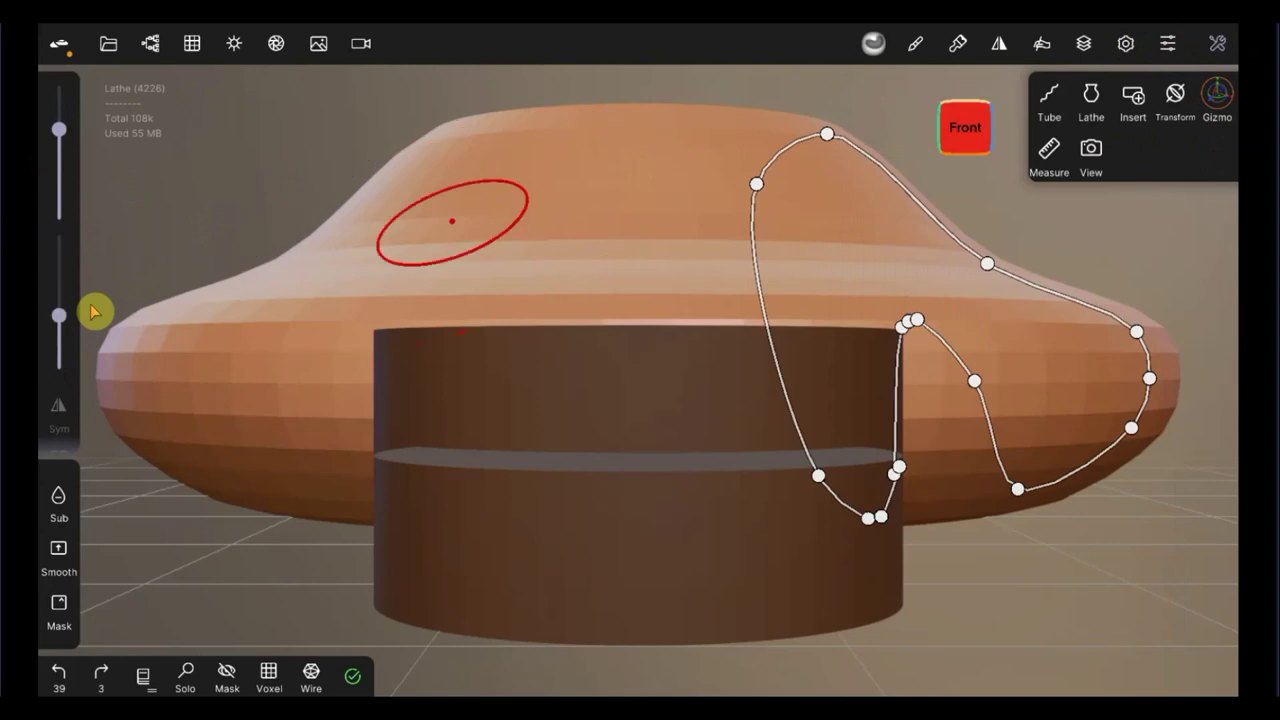
key(shift)
key(shift)
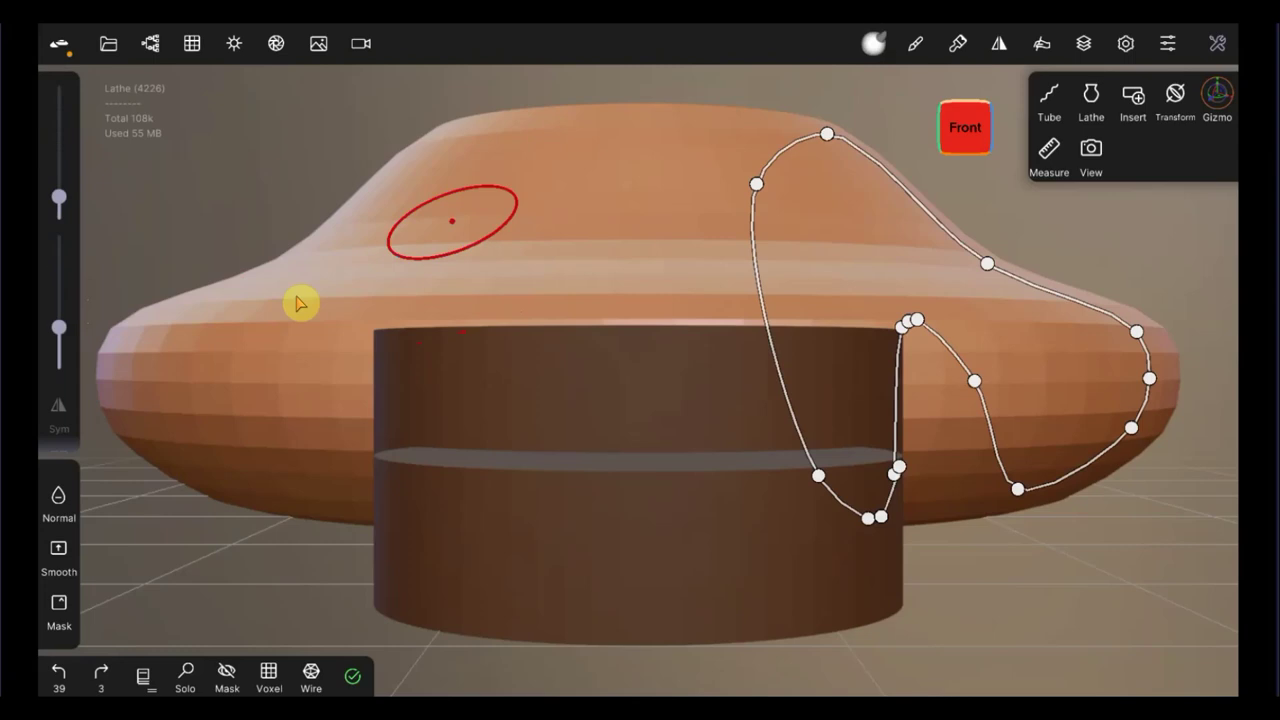
Step: Apply the knacki_clay_red_gloss matcap from the Shading panel's preset list
click(232, 45)
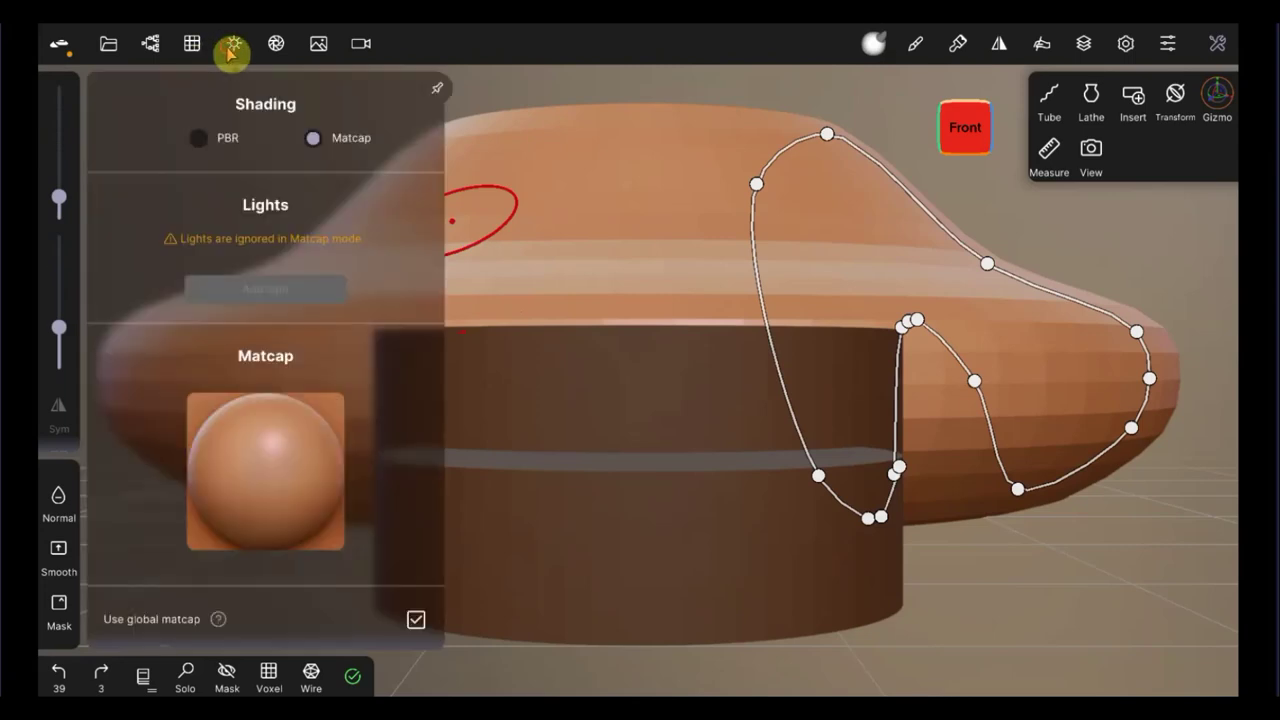
click(256, 470)
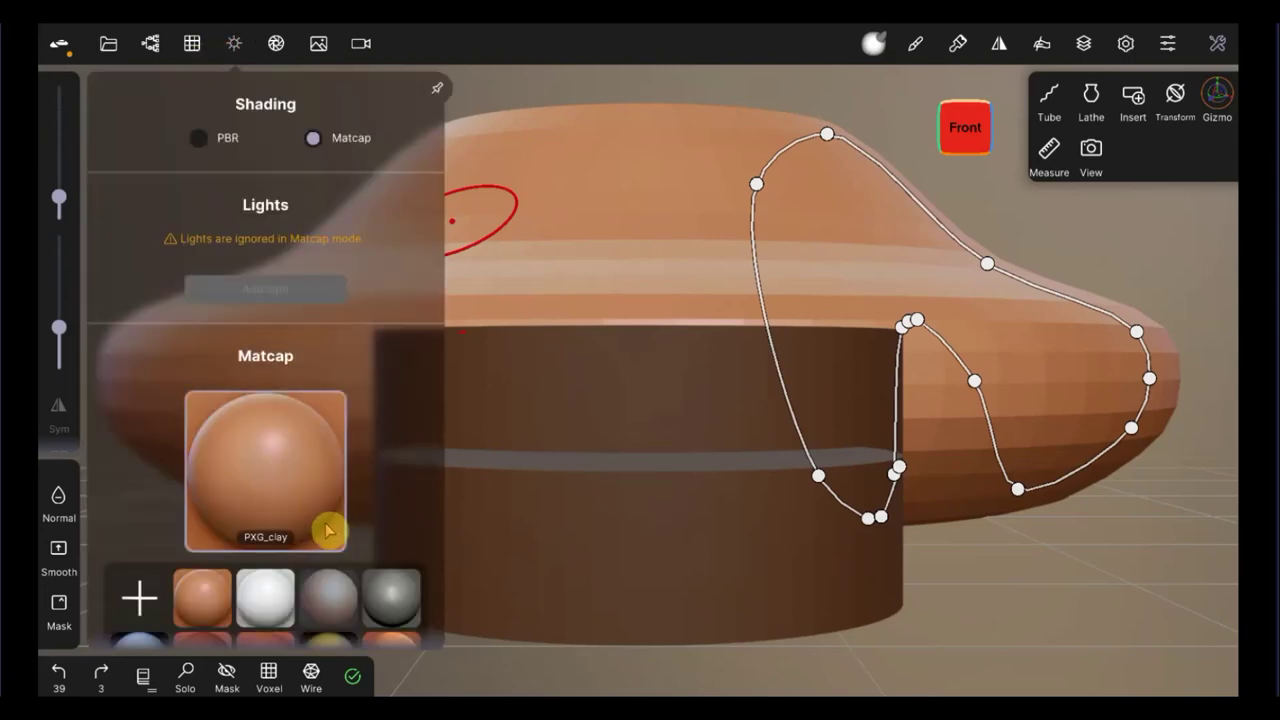
scroll(329, 529, down, 3)
scroll(310, 380, down, 3)
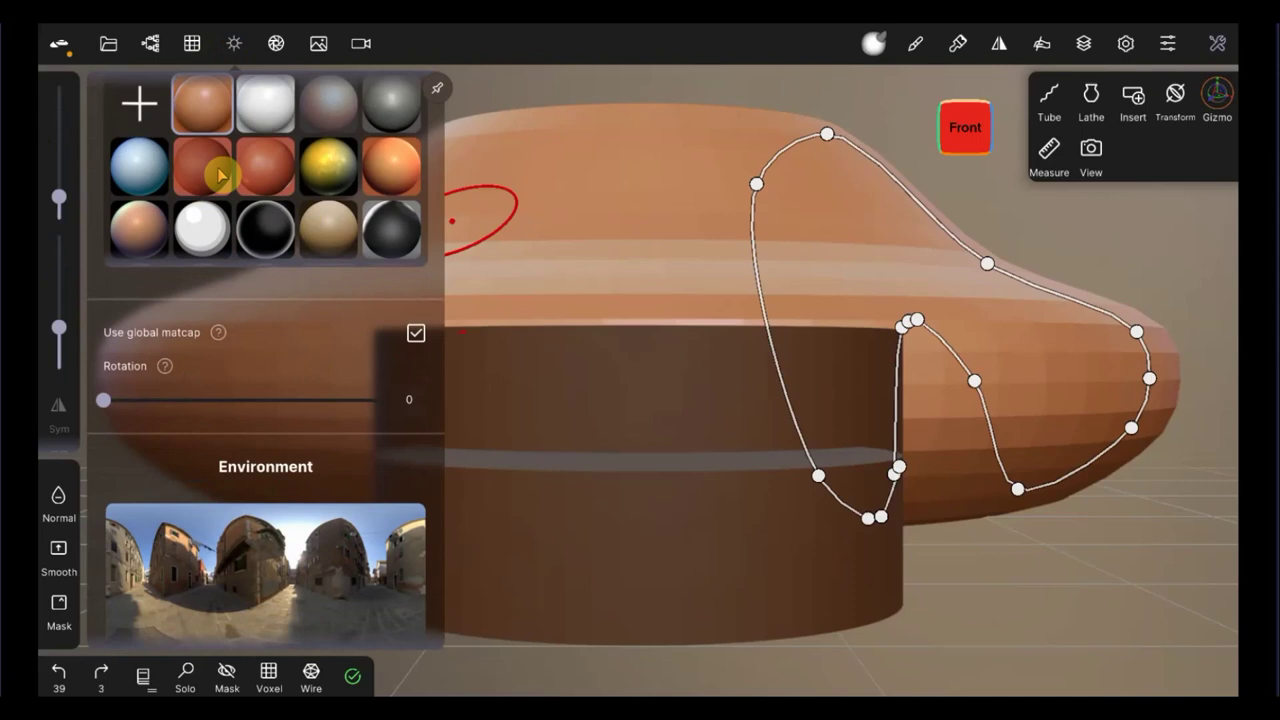
click(197, 176)
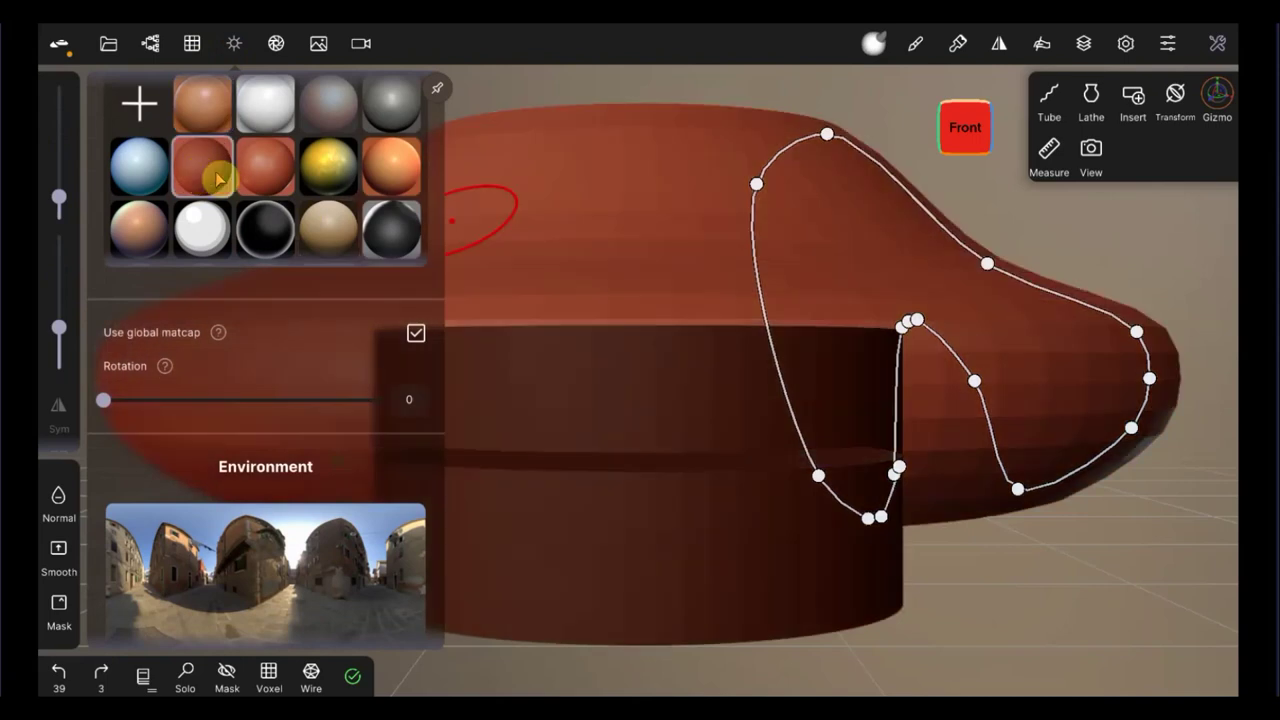
click(272, 176)
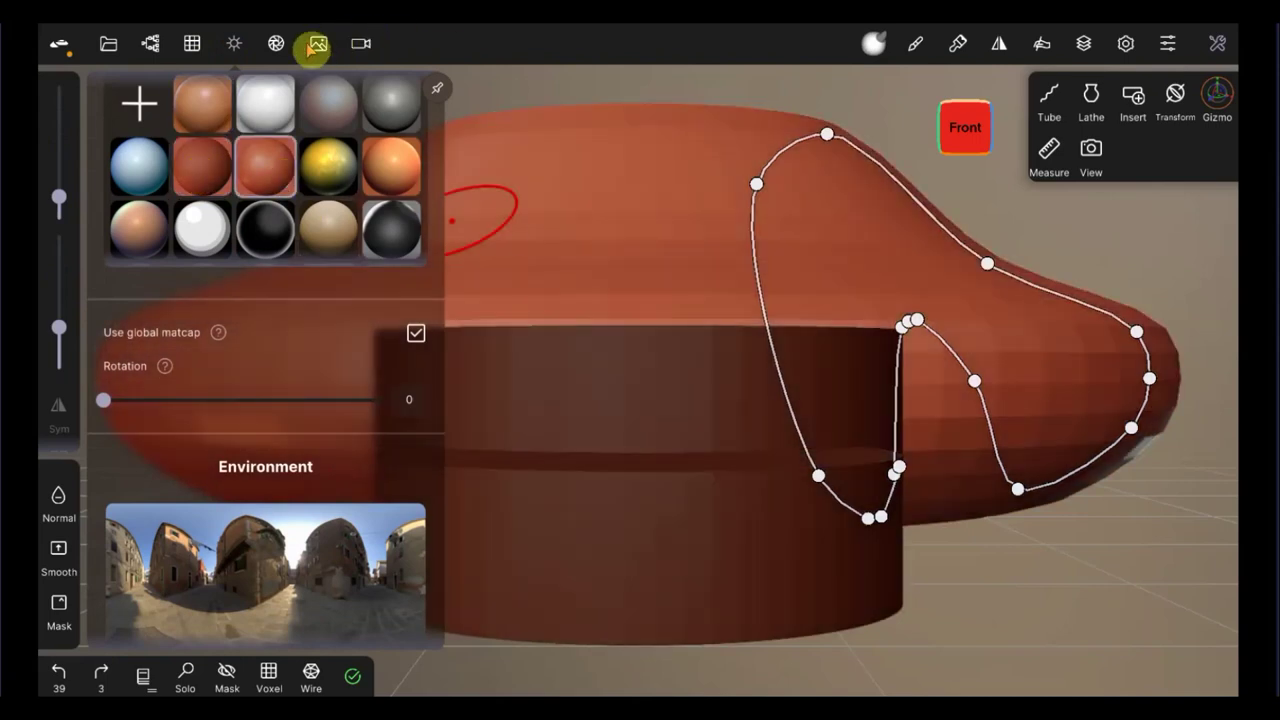
Step: Set environment exposure to 1.66, rotation to 128, and lathe opacity to 0.980
scroll(317, 430, down, 5)
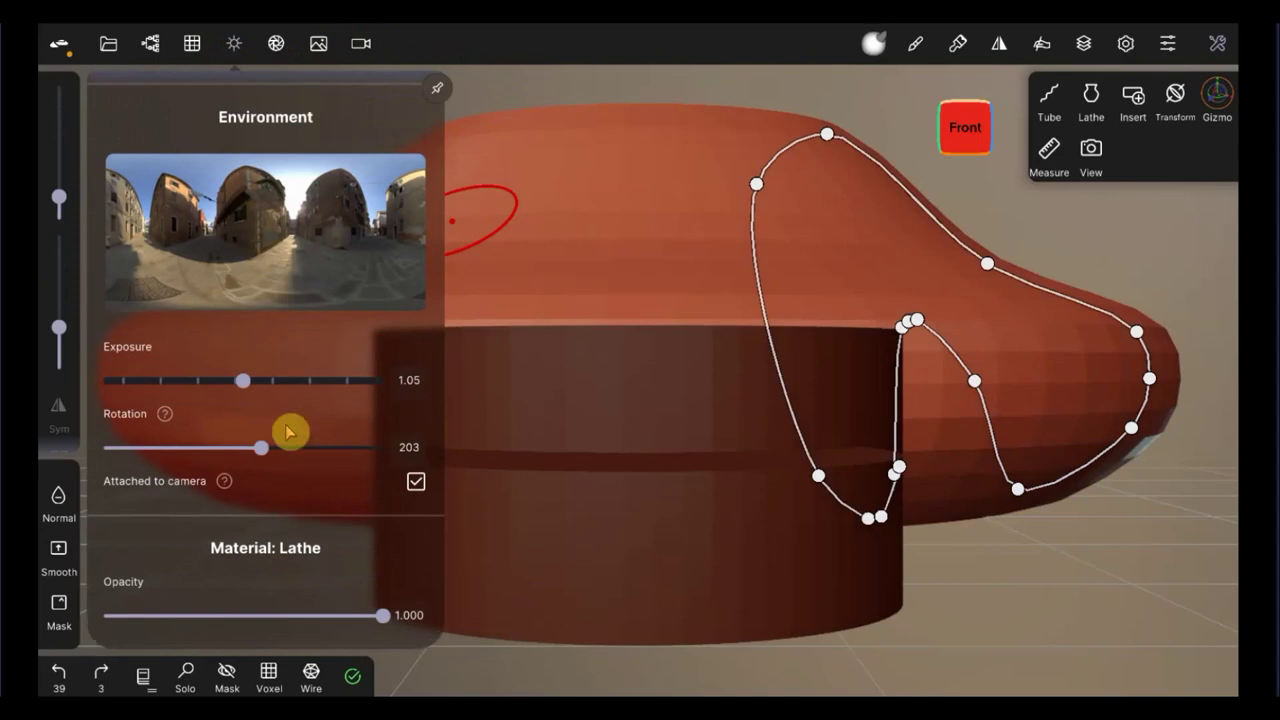
mouse_move(248, 379)
mouse_down()
mouse_move(340, 402)
mouse_move(255, 400)
mouse_move(300, 406)
mouse_up()
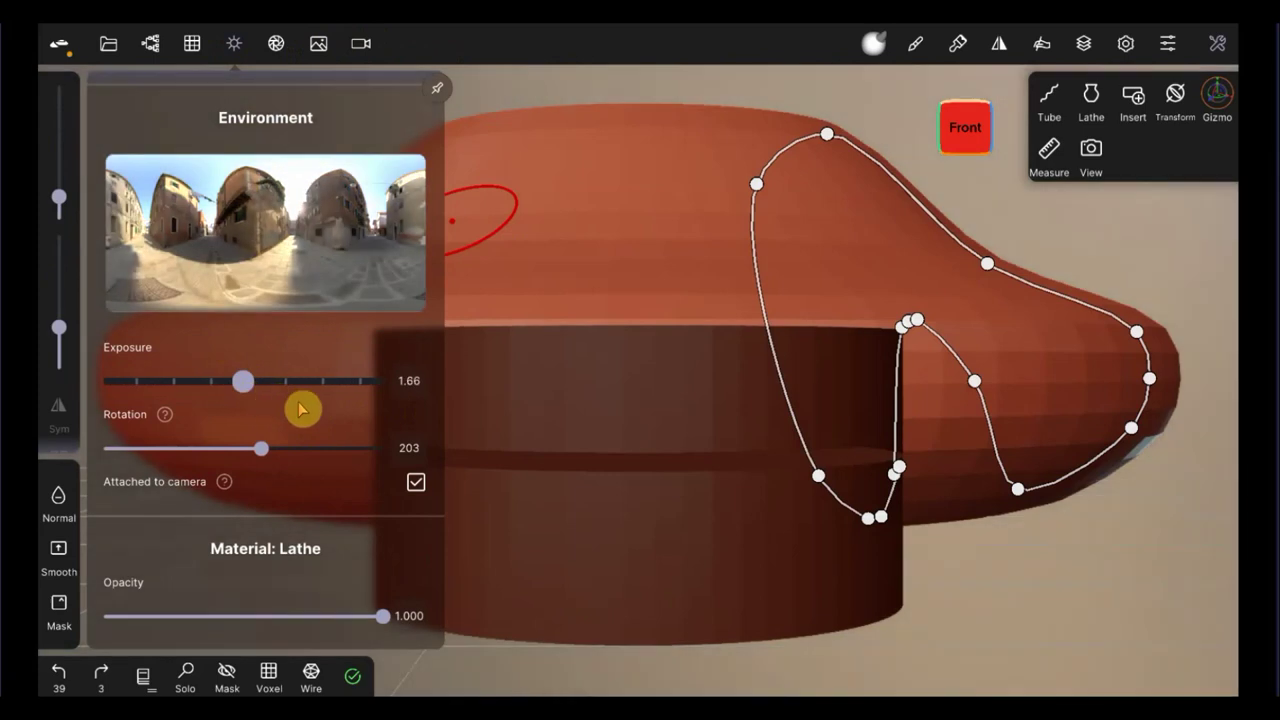
mouse_move(263, 454)
mouse_down()
mouse_move(206, 451)
mouse_move(220, 466)
mouse_move(205, 463)
mouse_up()
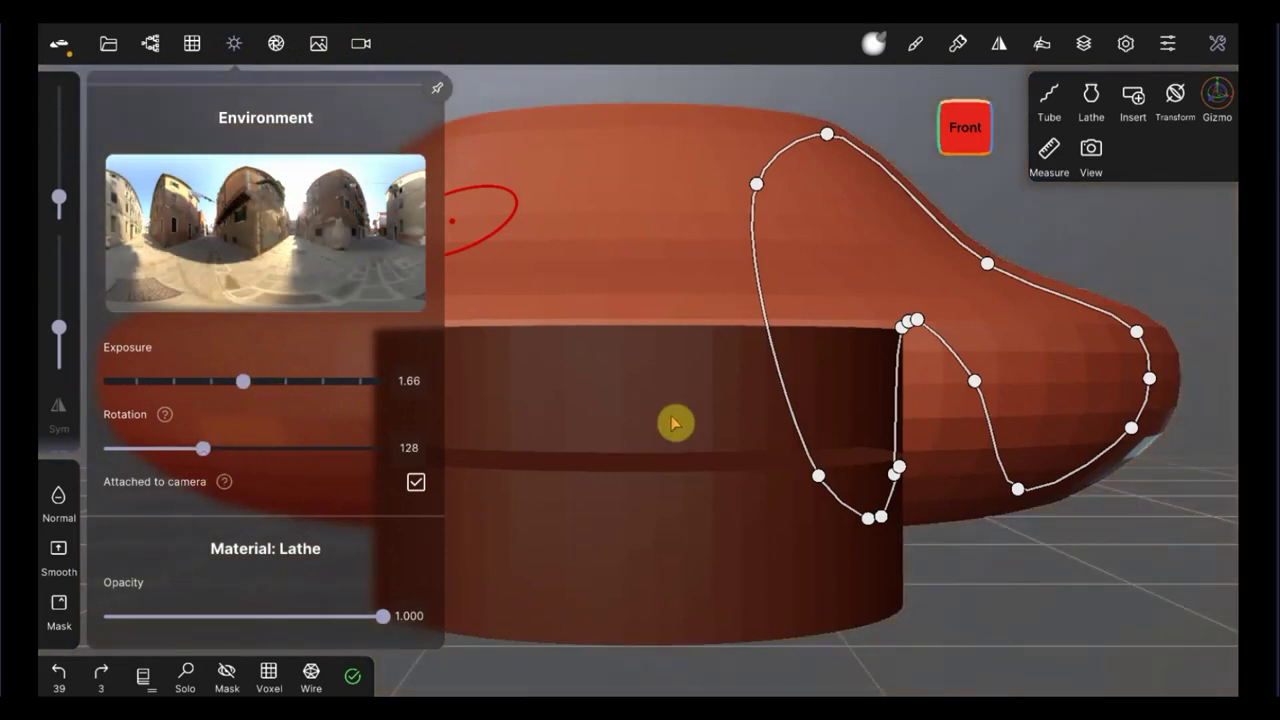
mouse_move(386, 612)
mouse_down()
mouse_move(118, 591)
mouse_move(351, 603)
mouse_up()
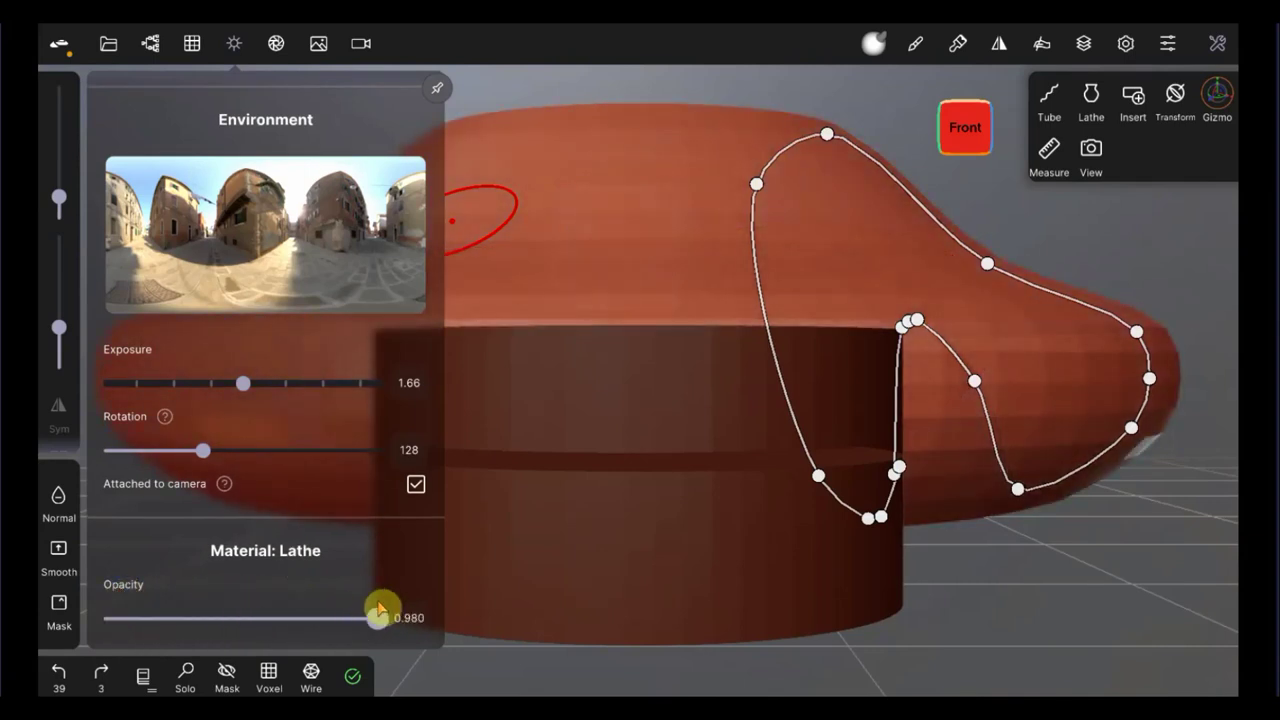
drag(316, 595, 316, 588)
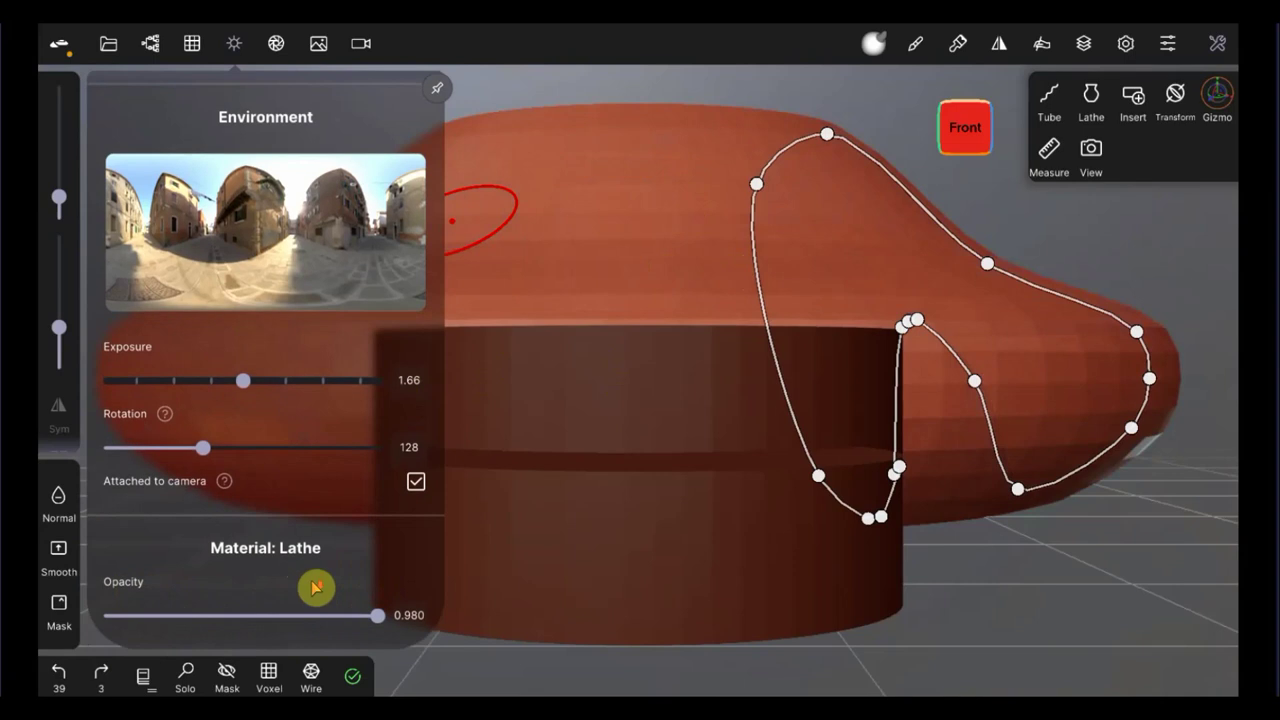
scroll(305, 380, up, 4)
scroll(280, 280, up, 2)
scroll(248, 258, up, 4)
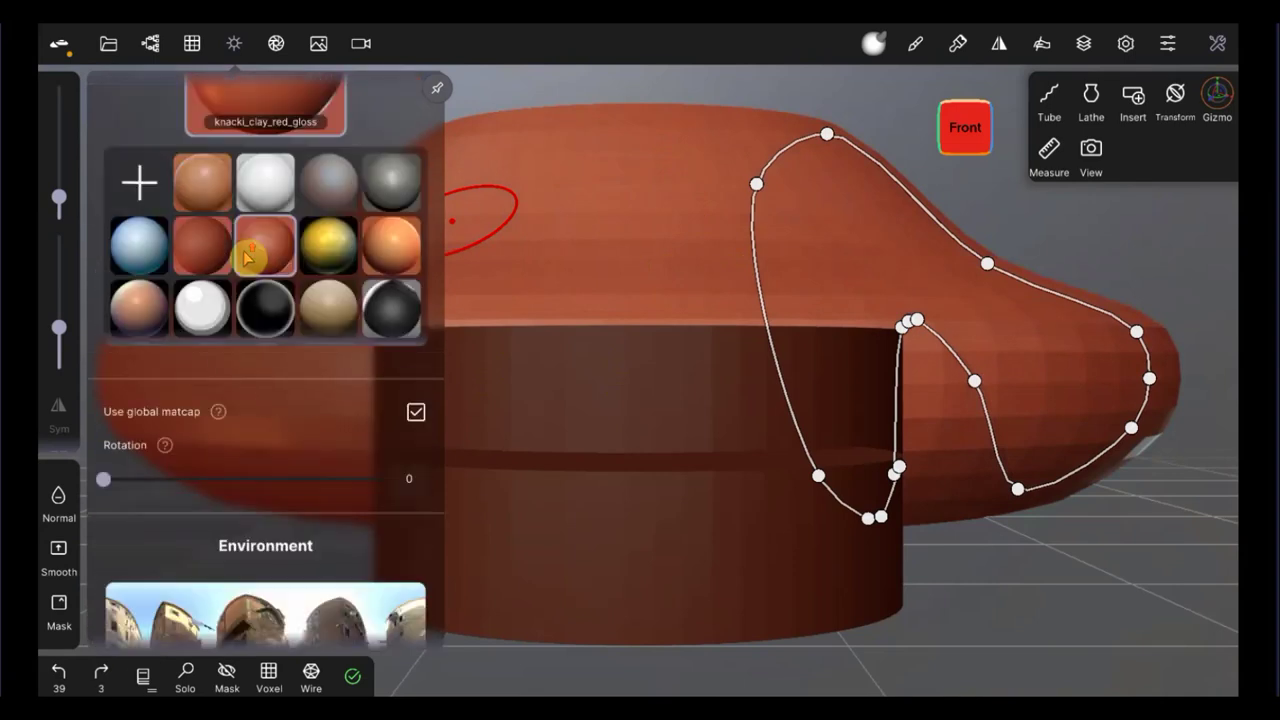
scroll(248, 258, up, 8)
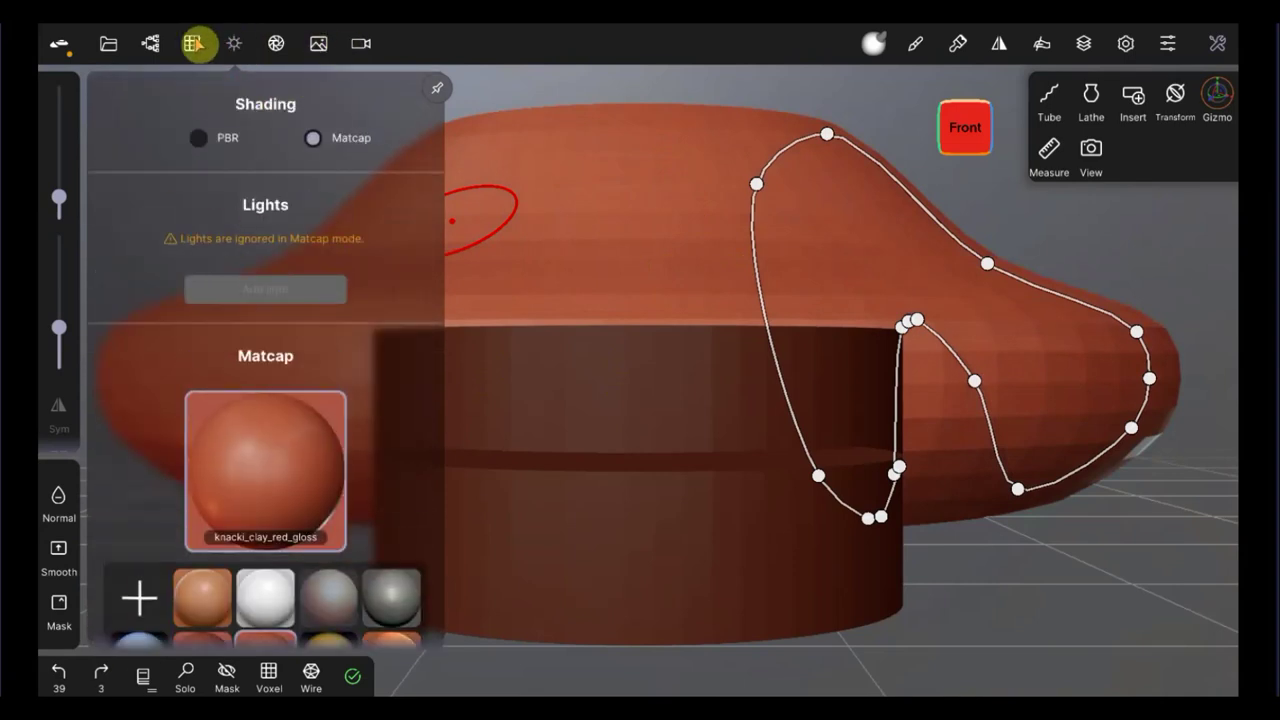
Step: In Lathe topology, lower Division X to 12 and Max faces to 230k
click(192, 43)
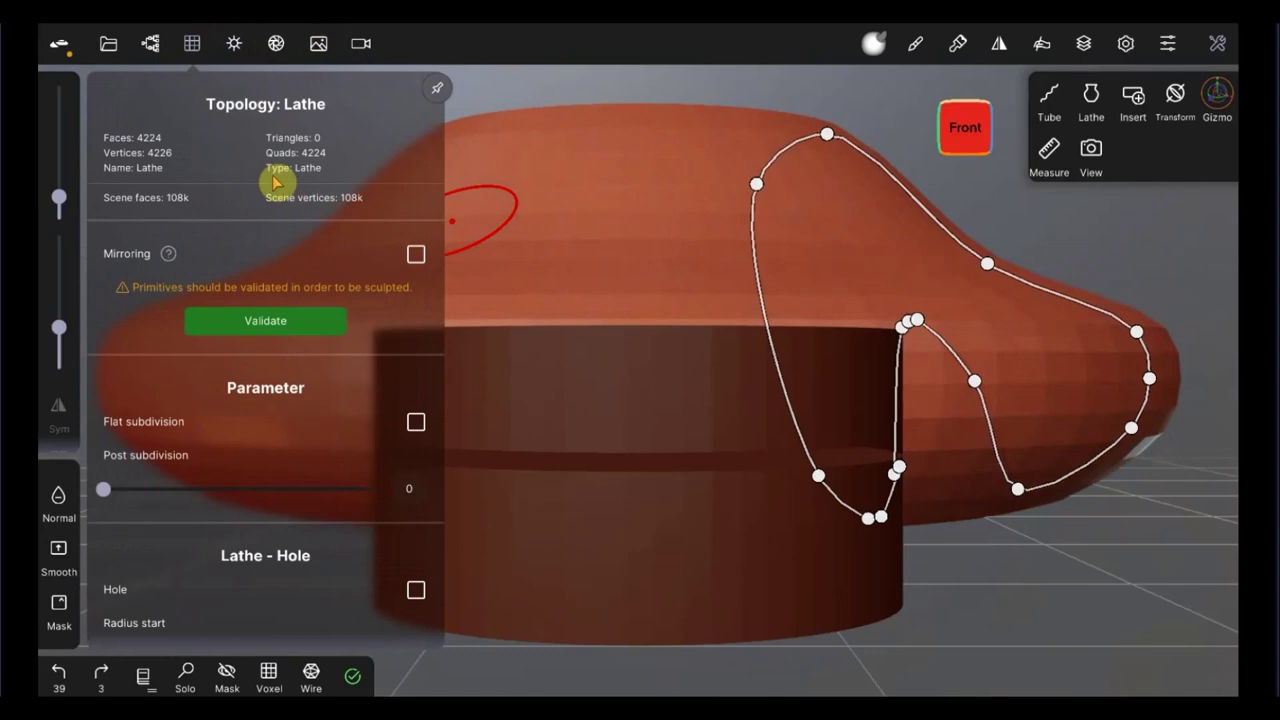
scroll(120, 491, down, 3)
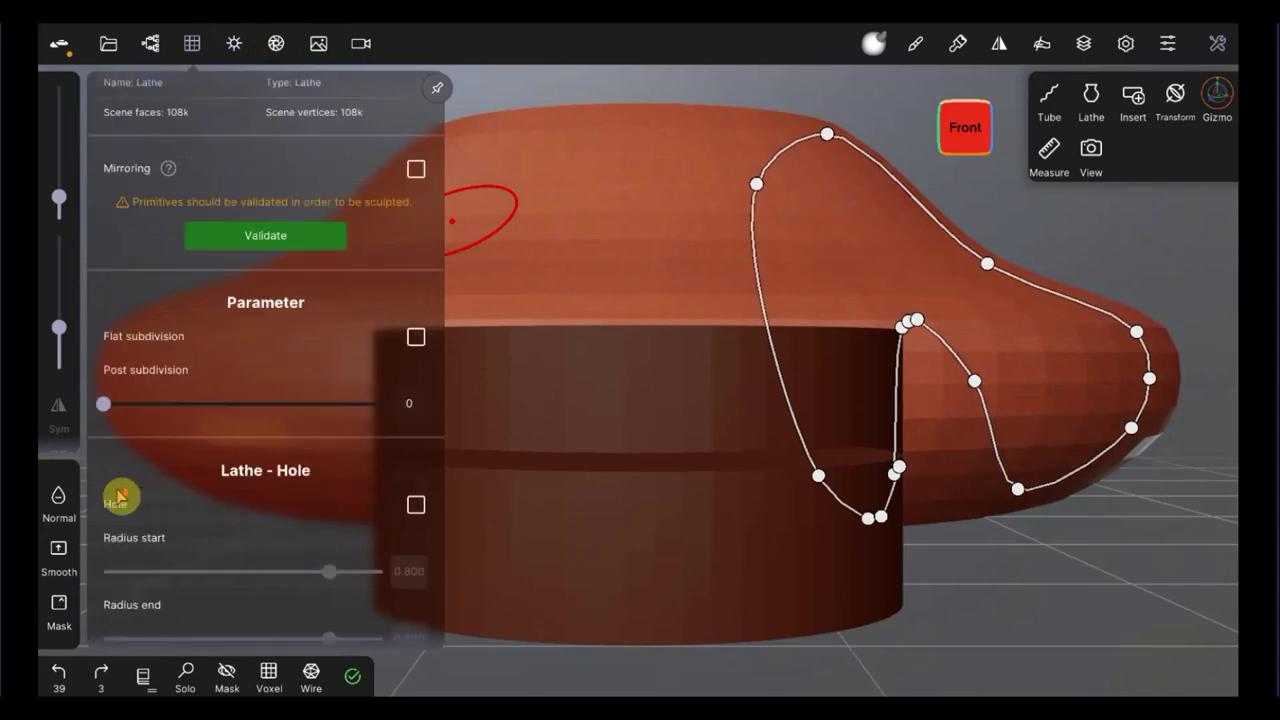
scroll(229, 410, down, 3)
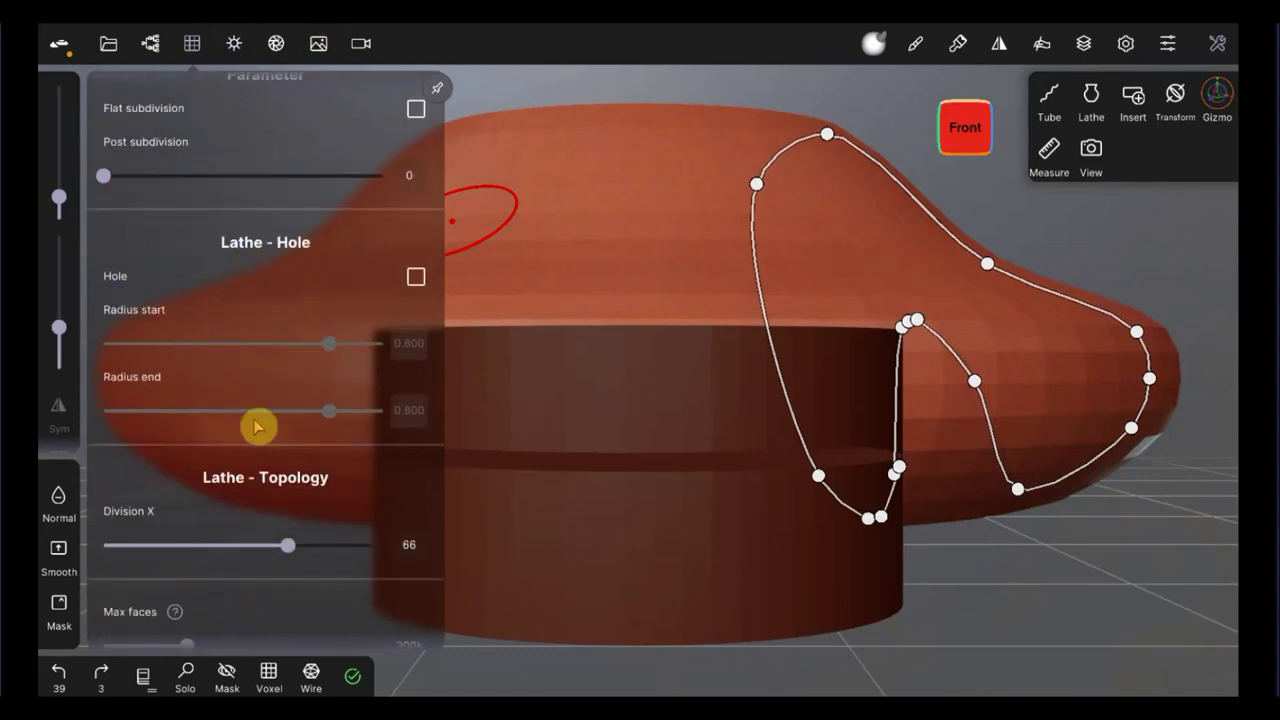
scroll(289, 500, down, 1)
drag(290, 500, 157, 514)
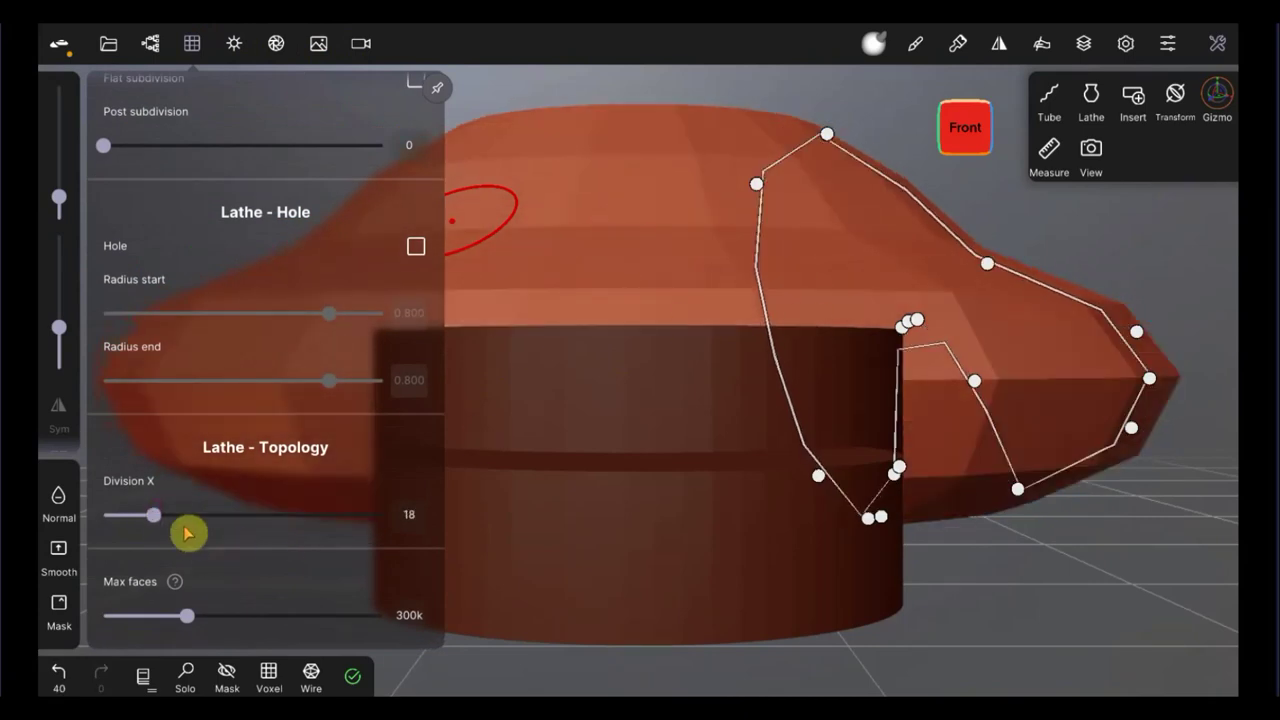
mouse_move(155, 518)
mouse_down()
mouse_move(141, 520)
mouse_move(169, 515)
mouse_move(145, 518)
mouse_up()
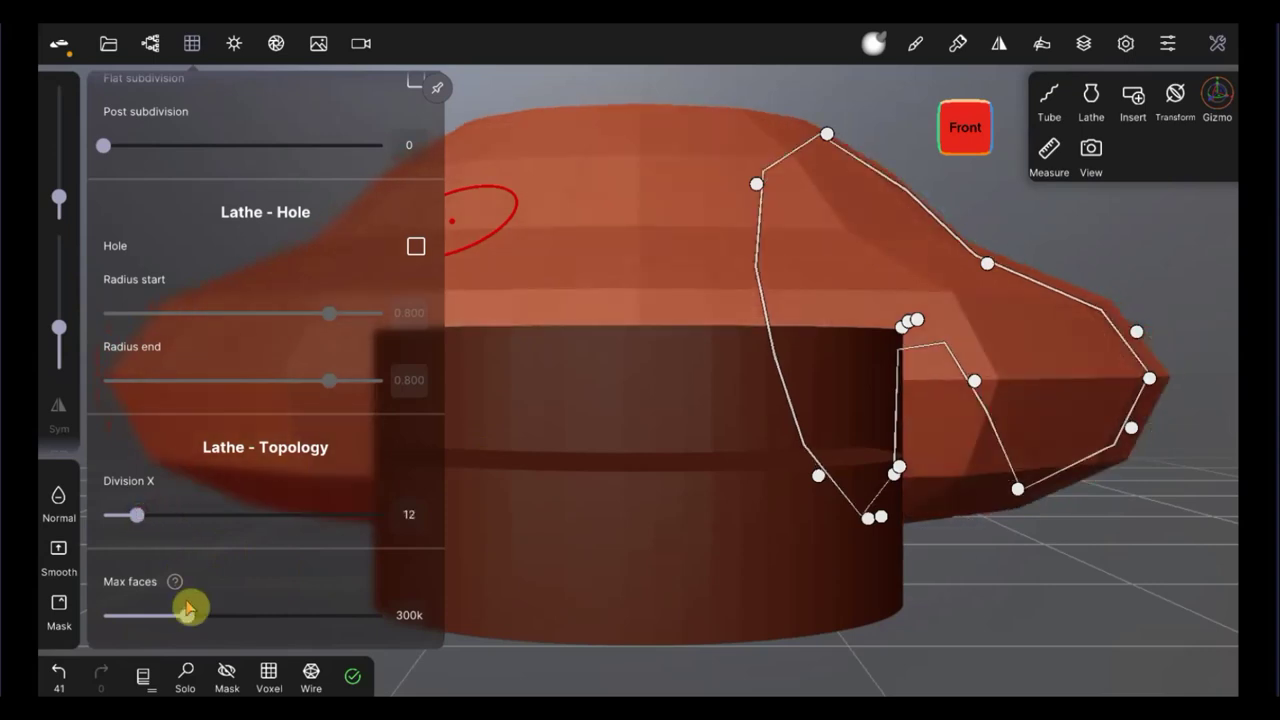
mouse_move(158, 620)
mouse_down()
mouse_move(286, 618)
mouse_move(166, 620)
mouse_up()
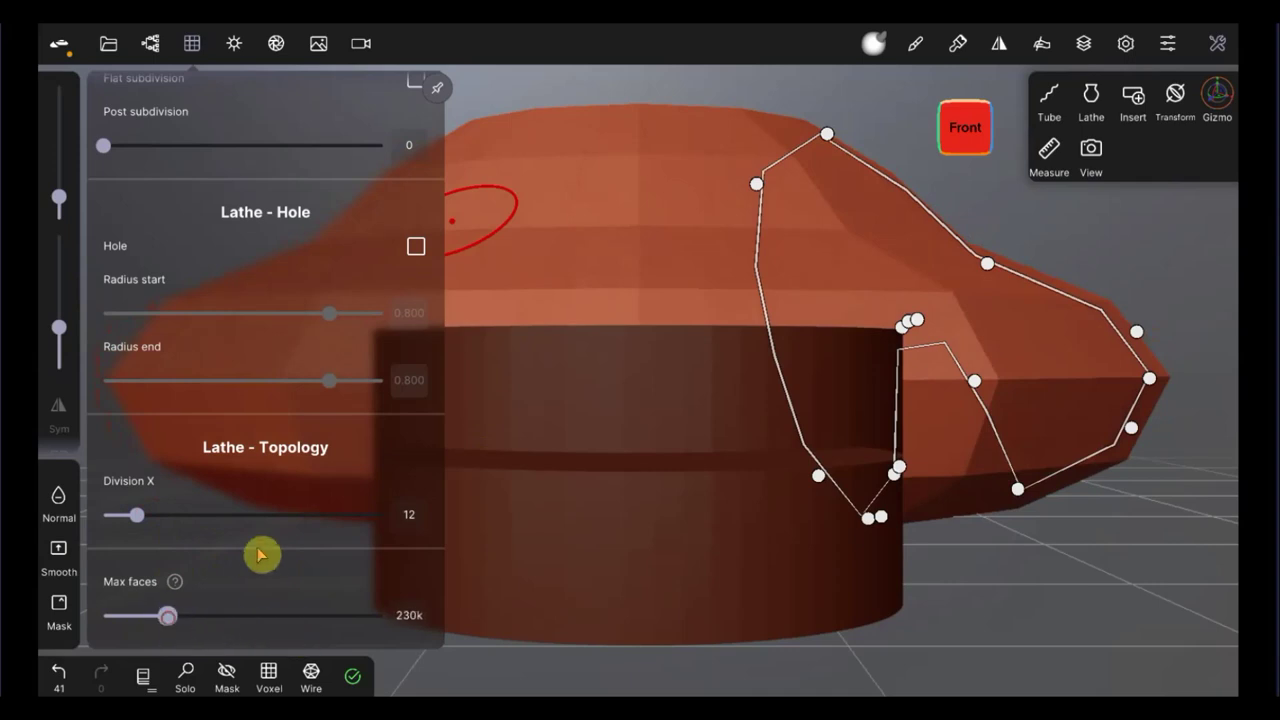
Step: Turn the lathe hole on, adjust its radius, turn it back off, and show the scene list
click(416, 248)
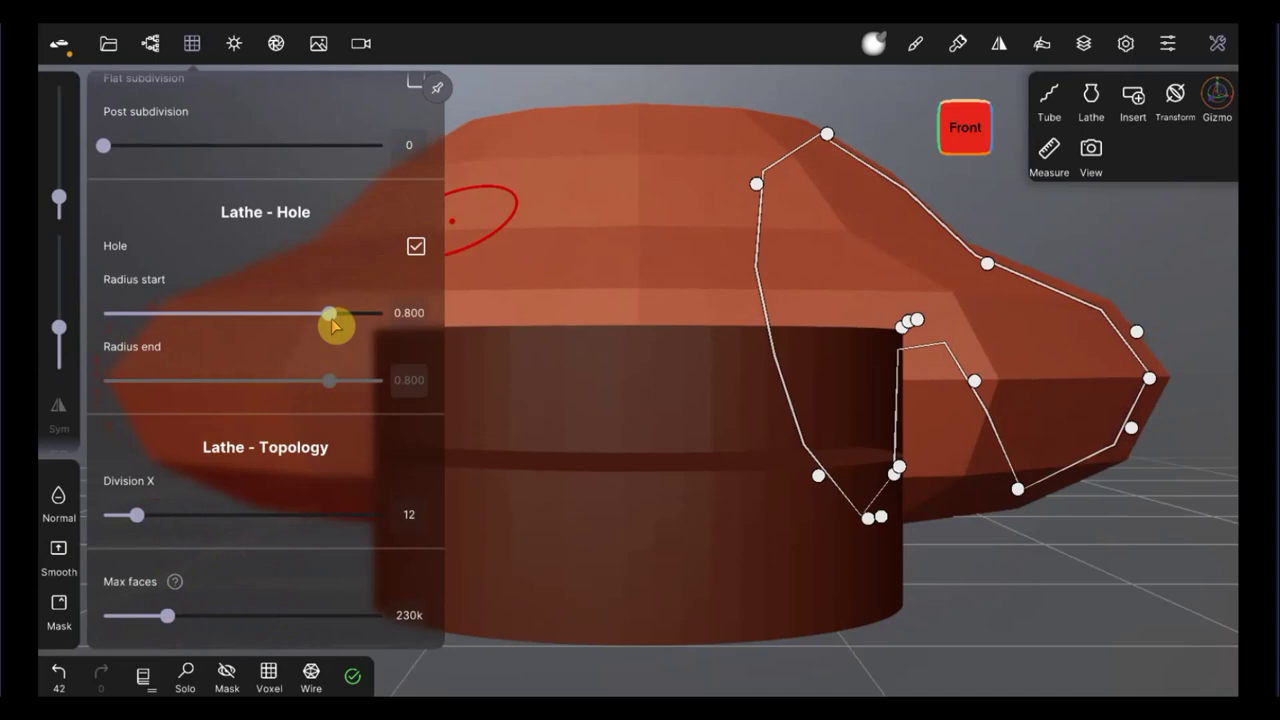
mouse_move(307, 322)
mouse_down()
mouse_move(177, 314)
mouse_move(277, 330)
mouse_up()
click(416, 247)
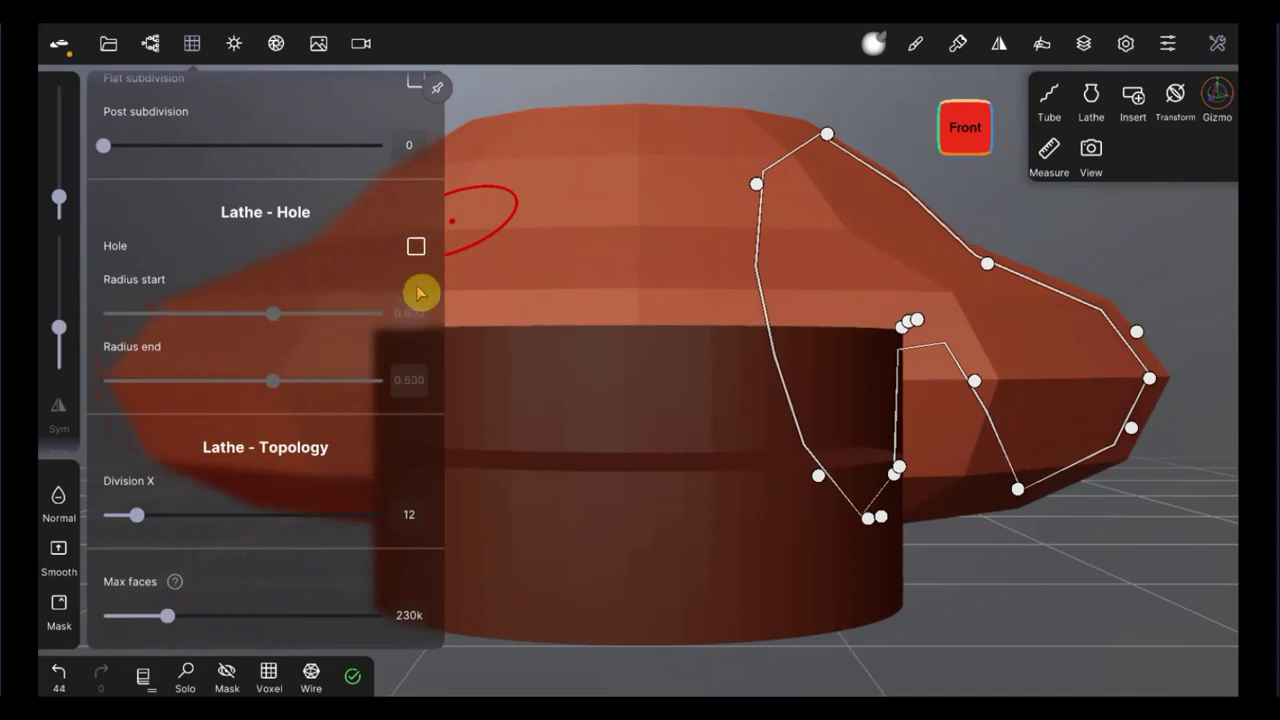
scroll(420, 292, up, 5)
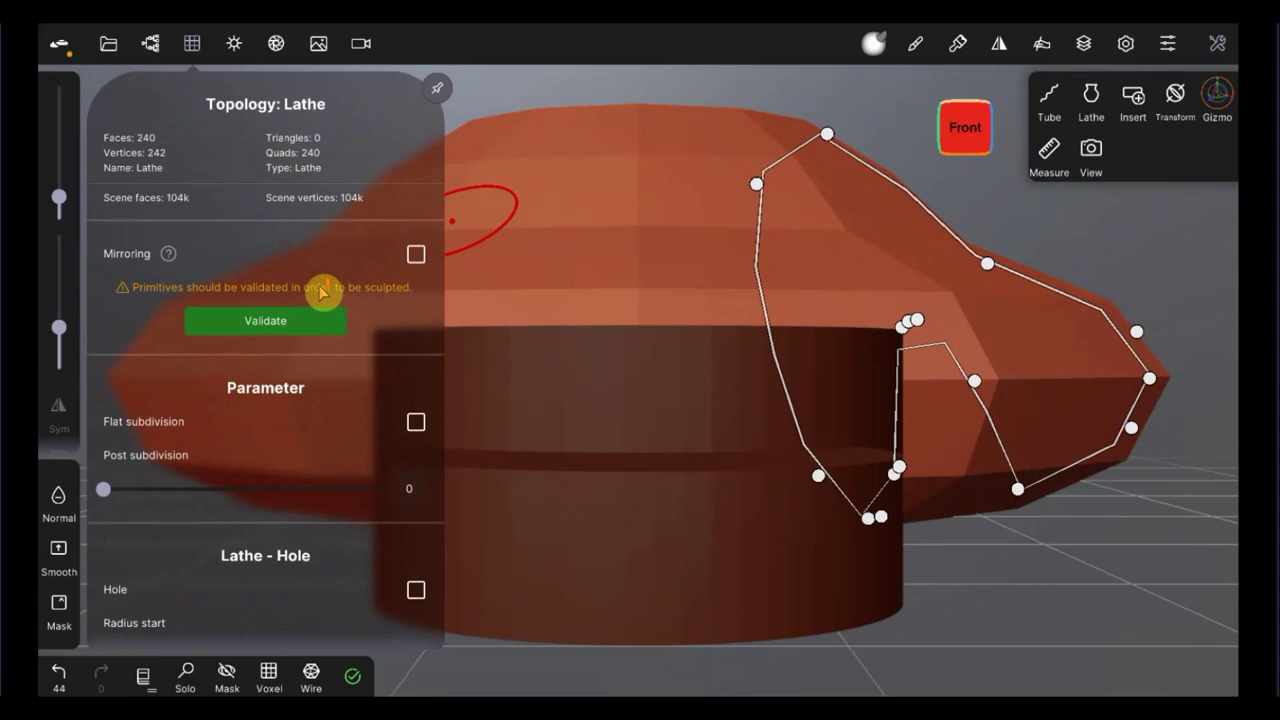
click(152, 45)
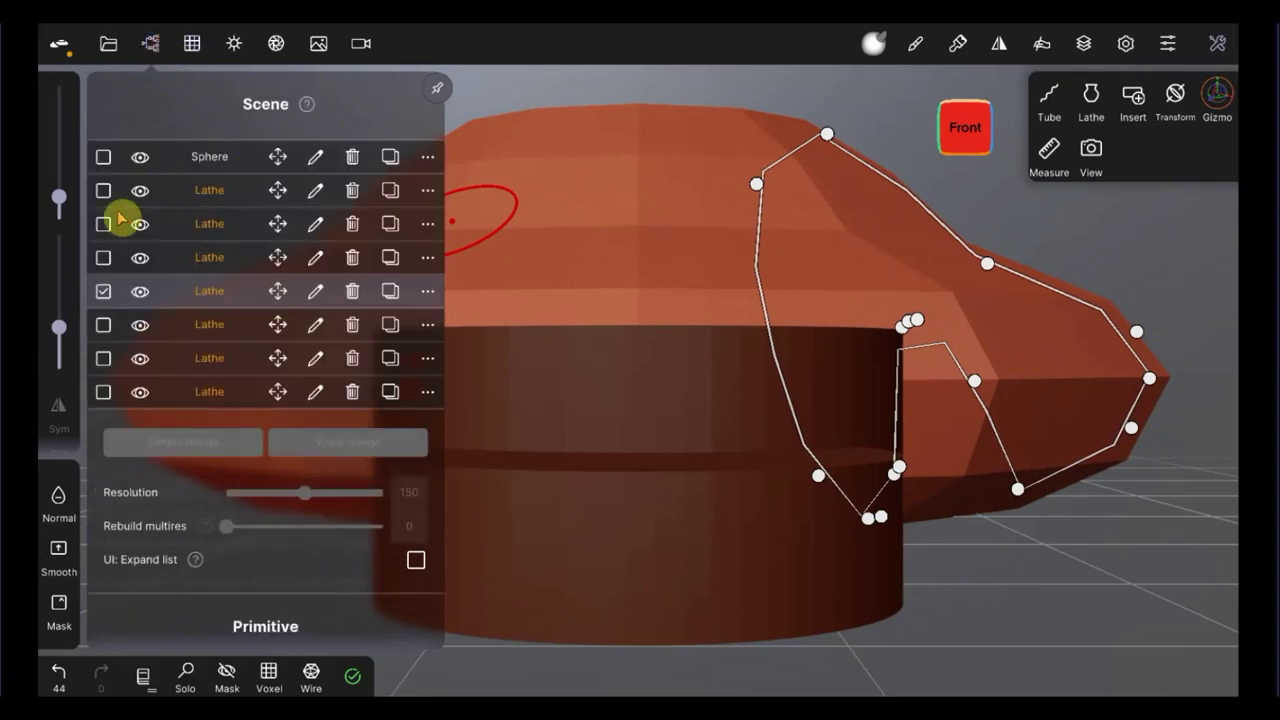
Step: Delete all seven Lathe objects and the Sphere, then add a Box primitive
click(352, 293)
click(352, 293)
click(352, 293)
click(356, 293)
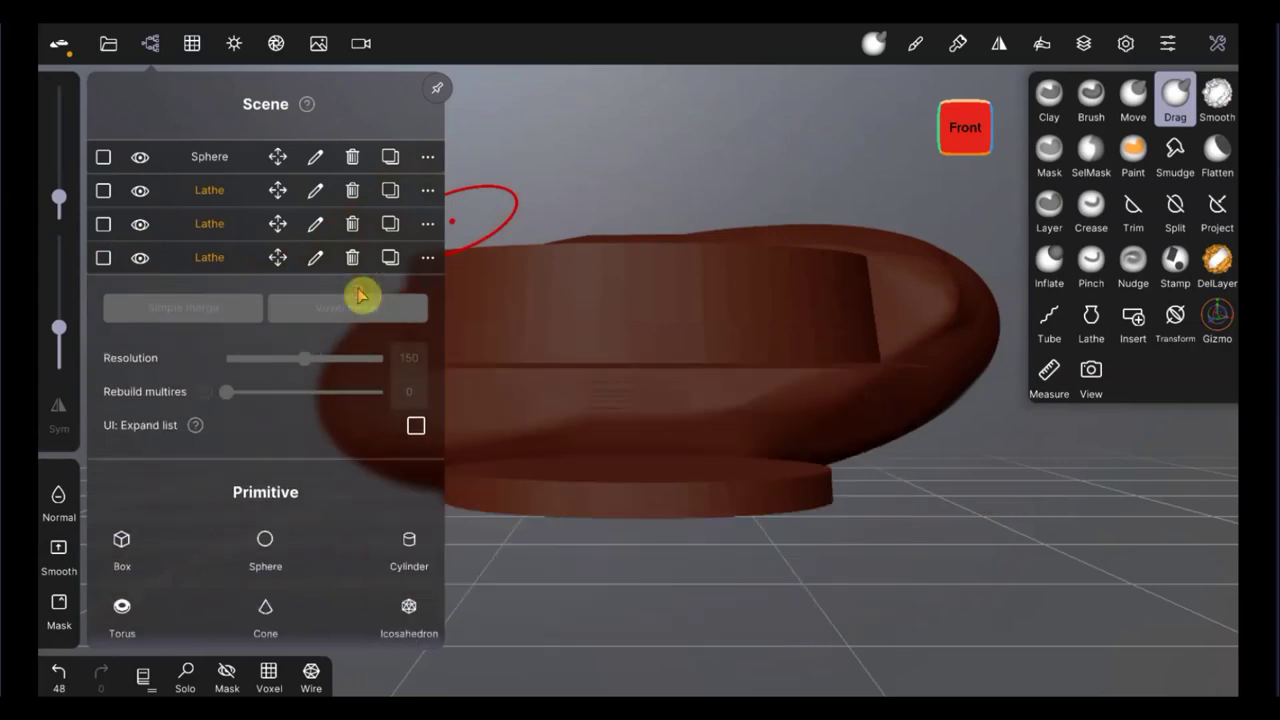
click(353, 258)
click(357, 224)
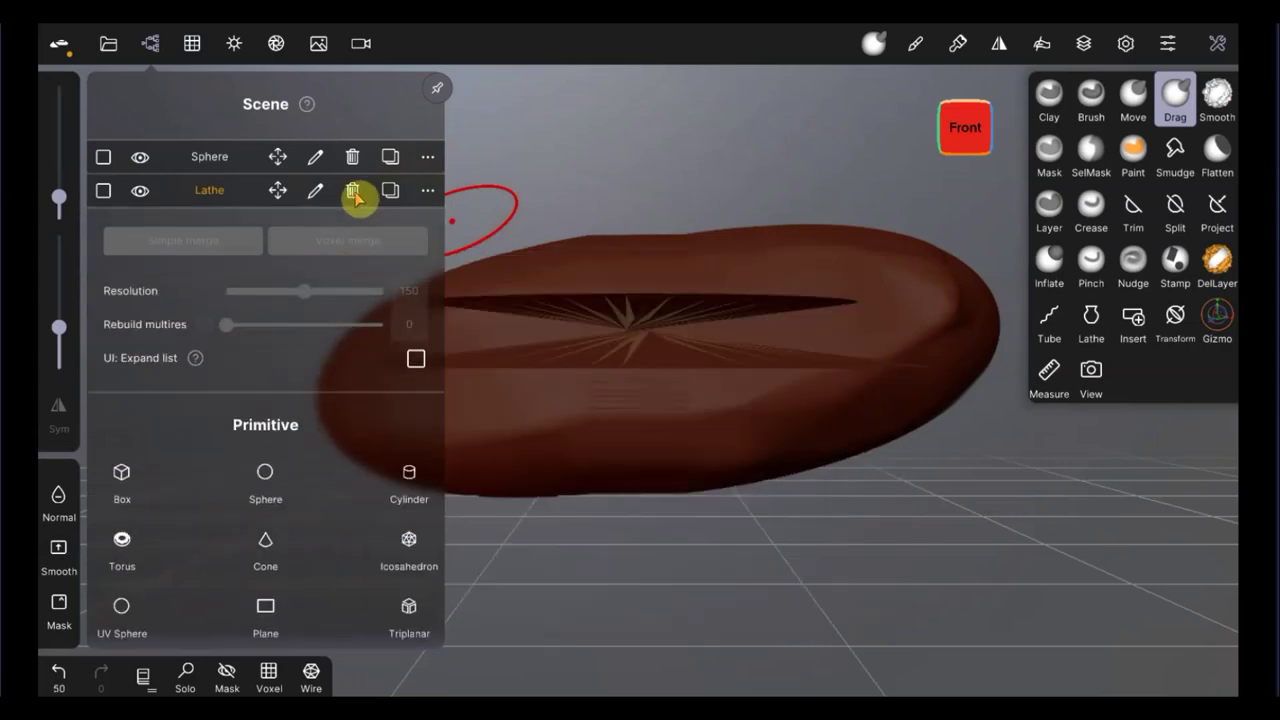
click(354, 192)
click(354, 162)
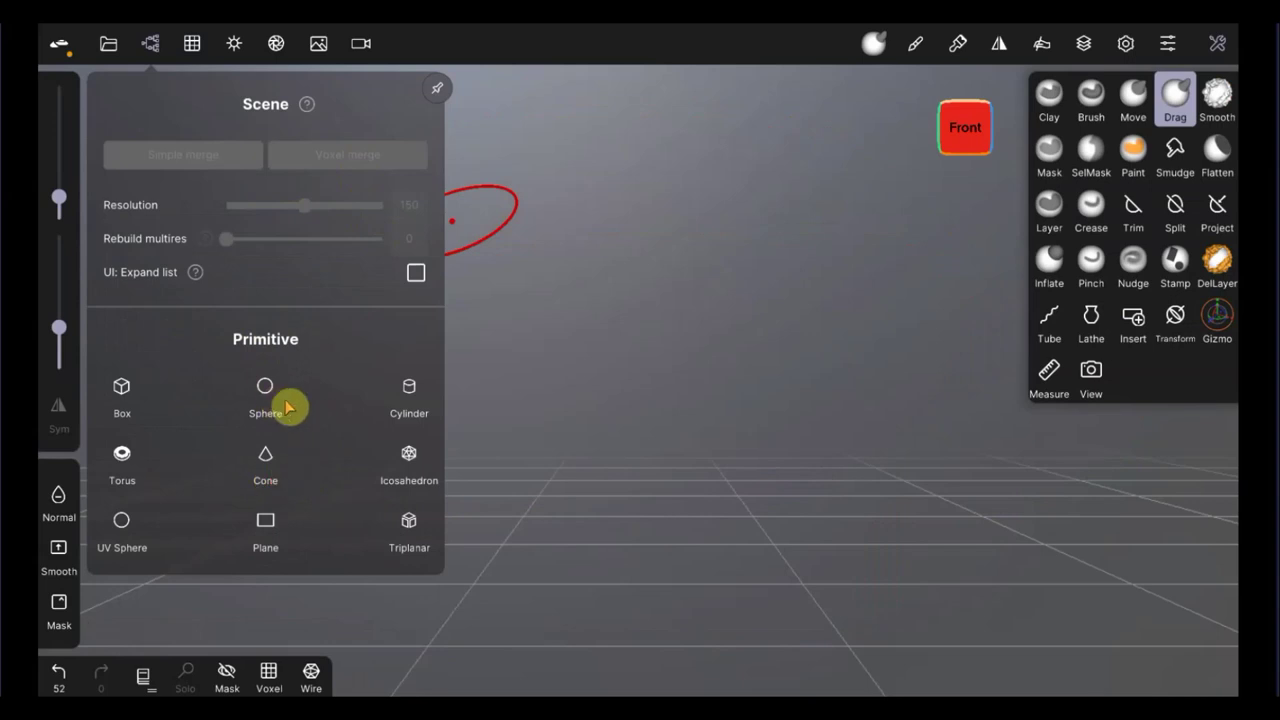
click(121, 390)
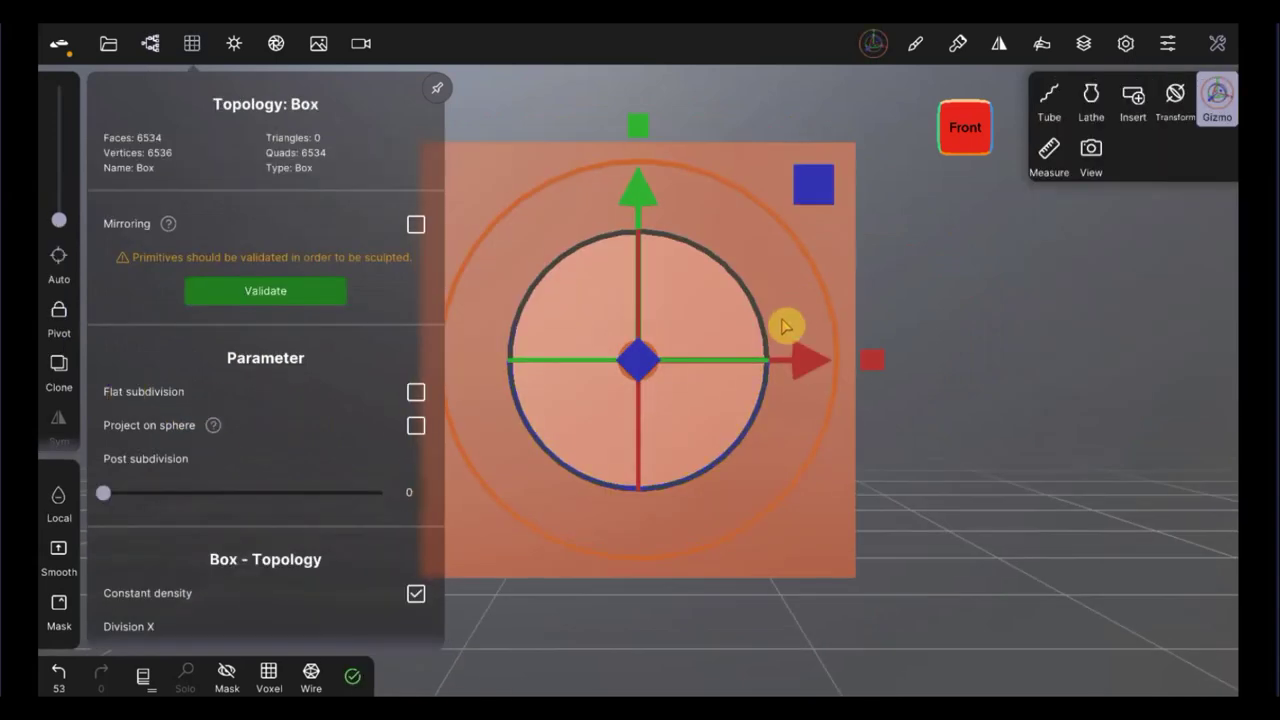
Step: Scale the box up to fill the view, move it along a plane, then undo the transforms
mouse_move(640, 362)
mouse_down()
mouse_move(620, 342)
mouse_move(611, 374)
mouse_move(686, 384)
mouse_up()
drag(806, 204, 771, 274)
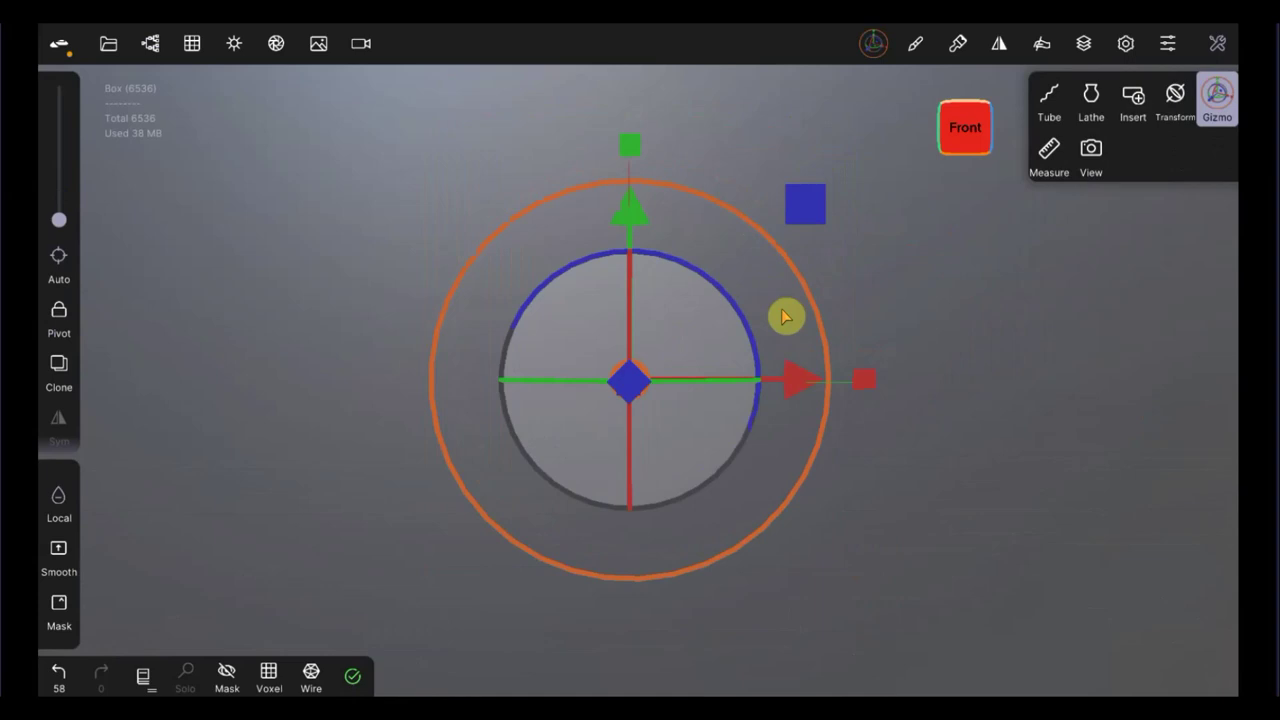
click(58, 676)
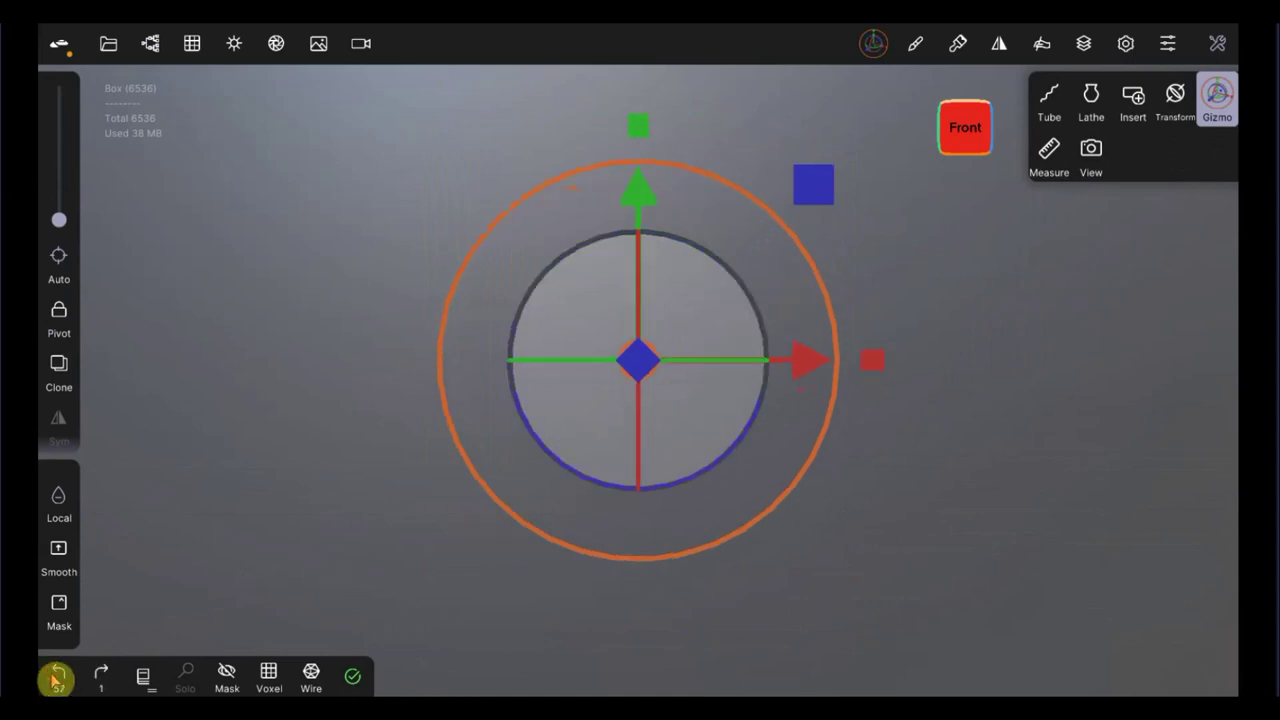
click(60, 677)
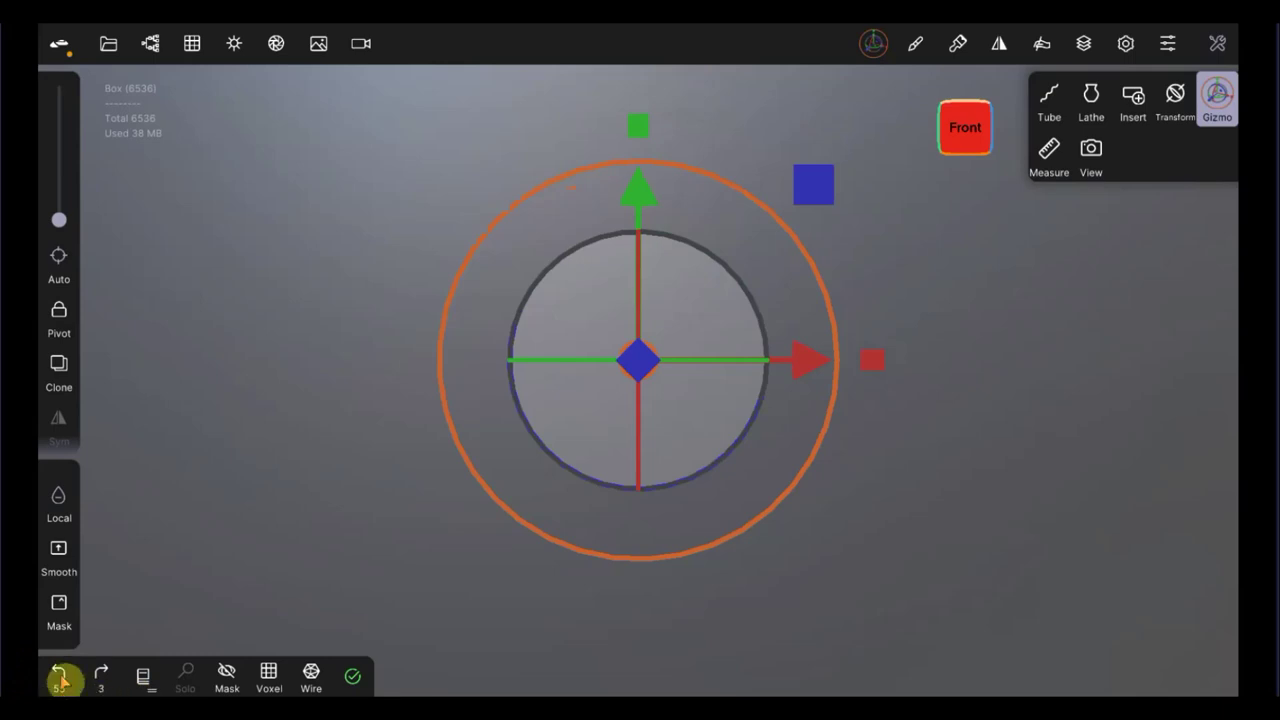
click(60, 677)
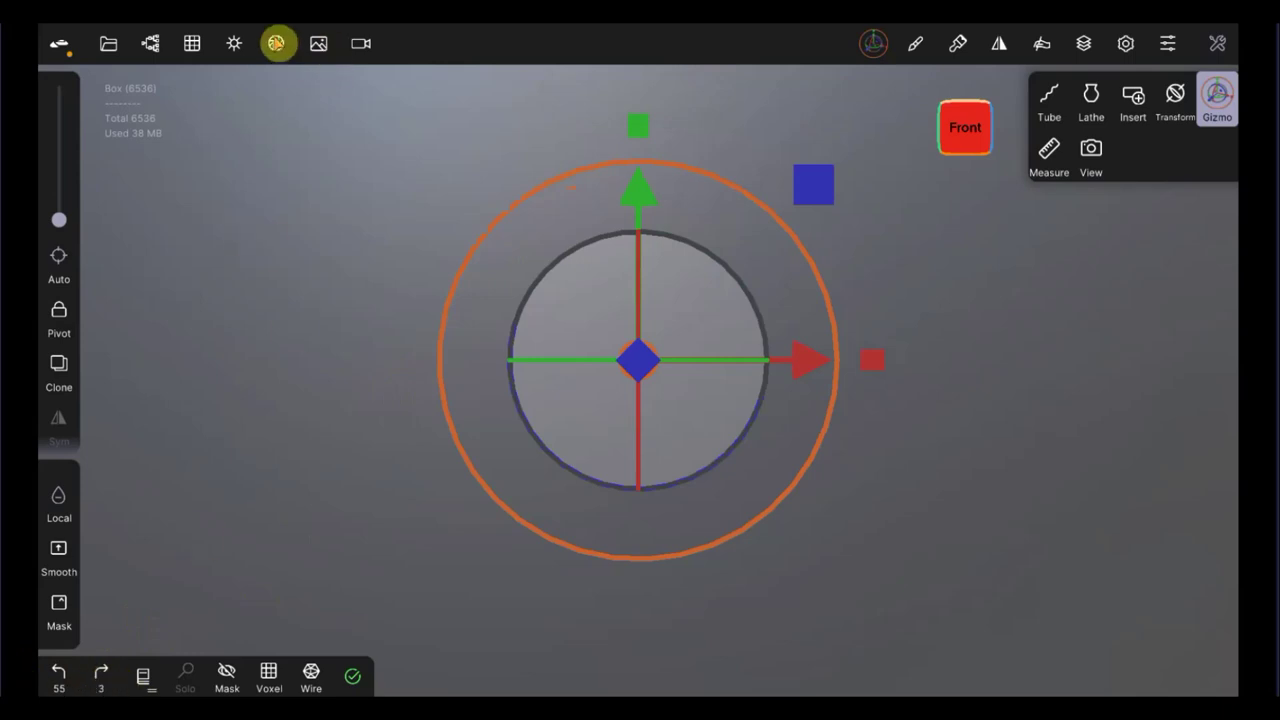
click(276, 43)
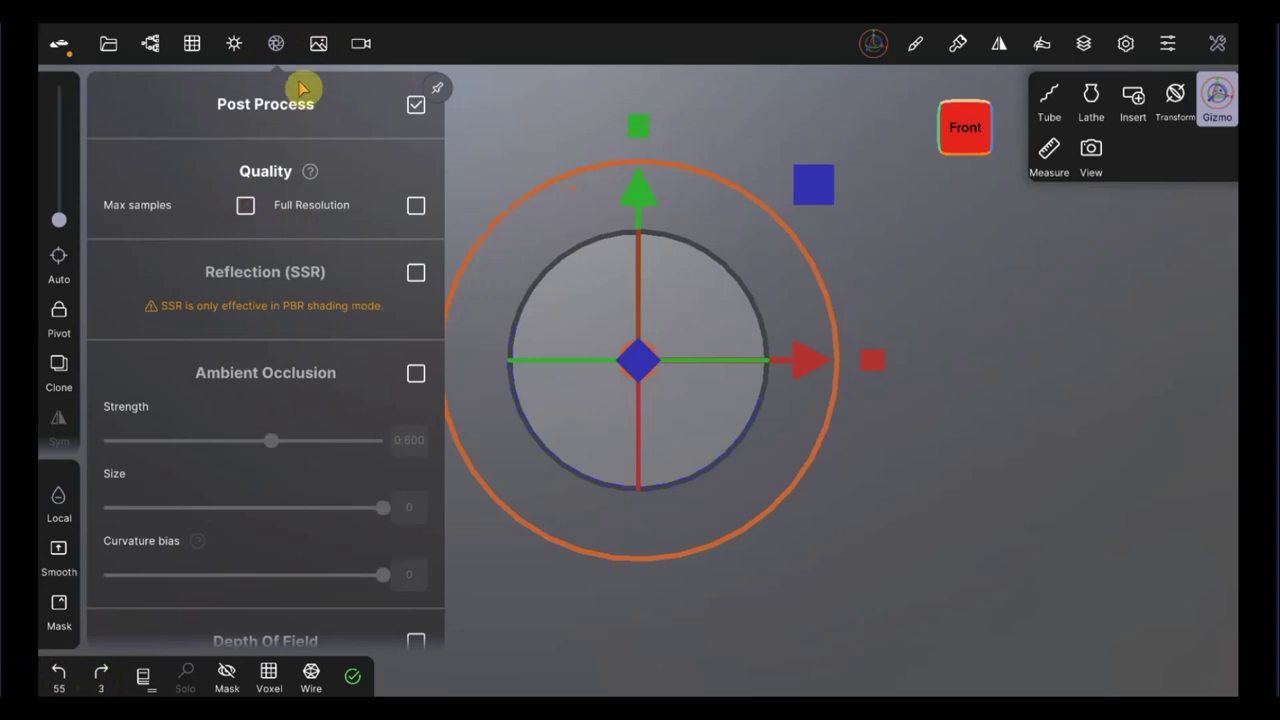
scroll(255, 557, down, 5)
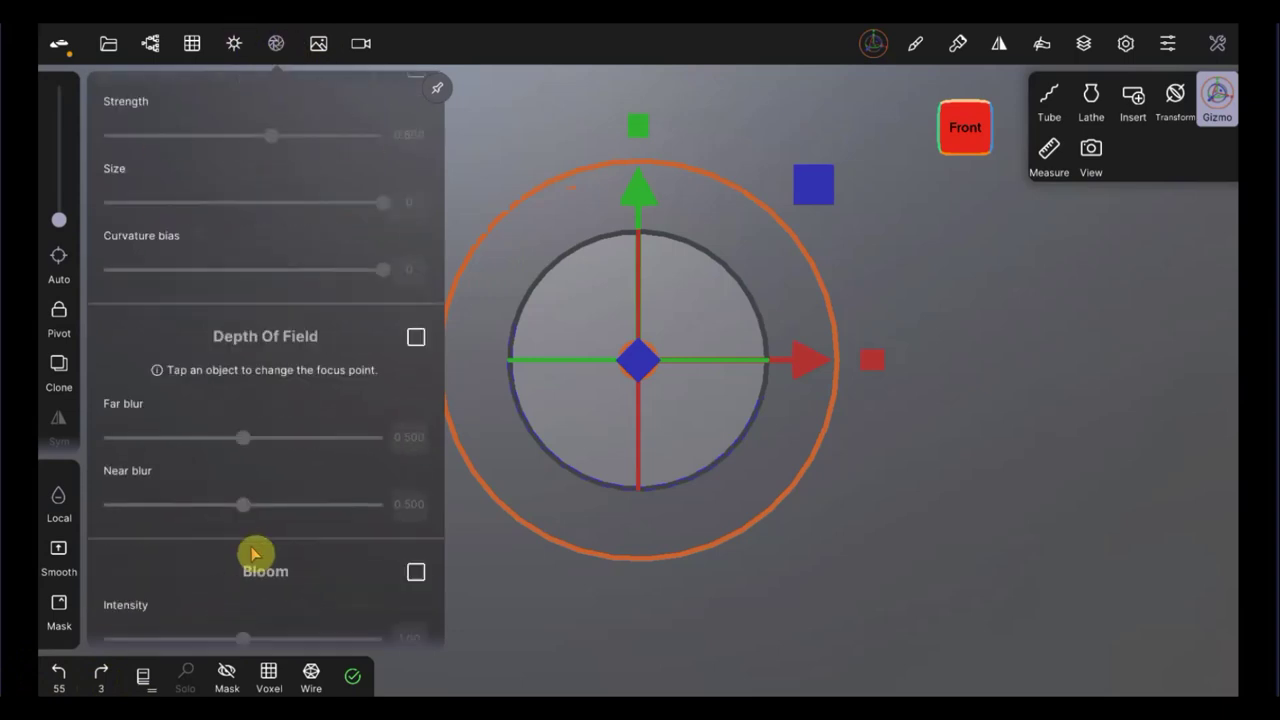
scroll(255, 551, down, 2)
scroll(257, 549, down, 4)
scroll(263, 534, down, 2)
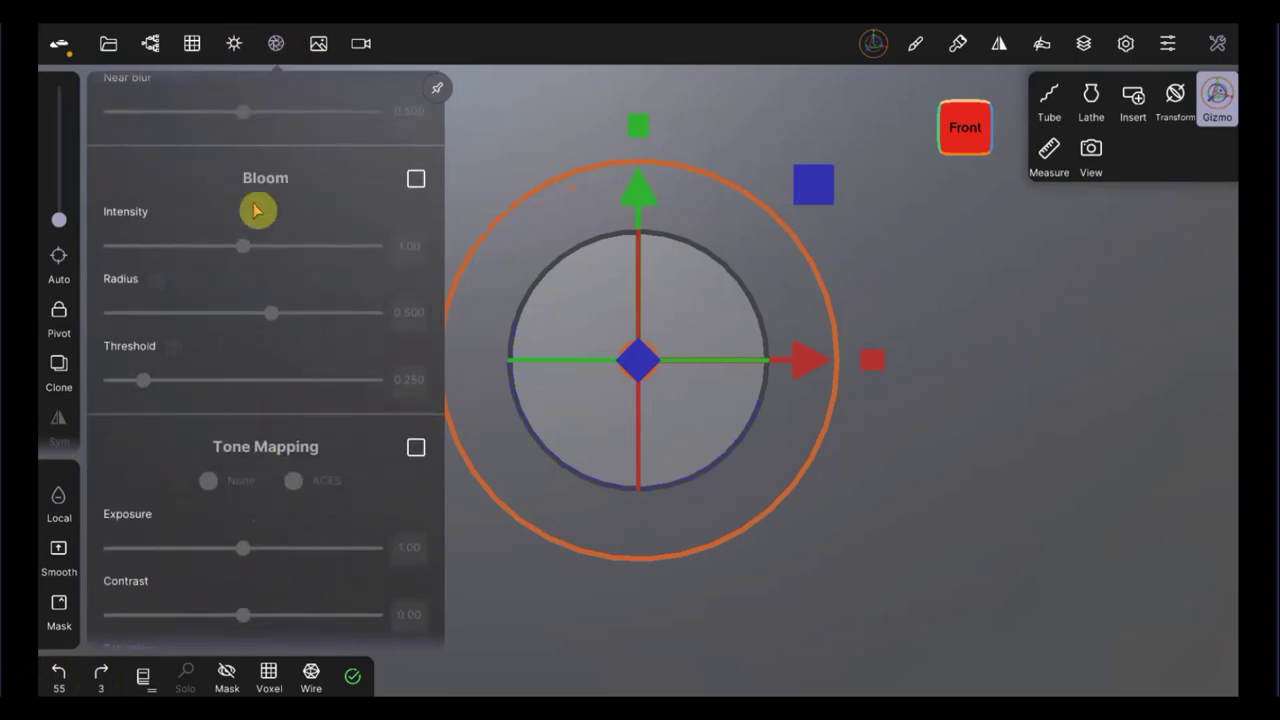
click(277, 45)
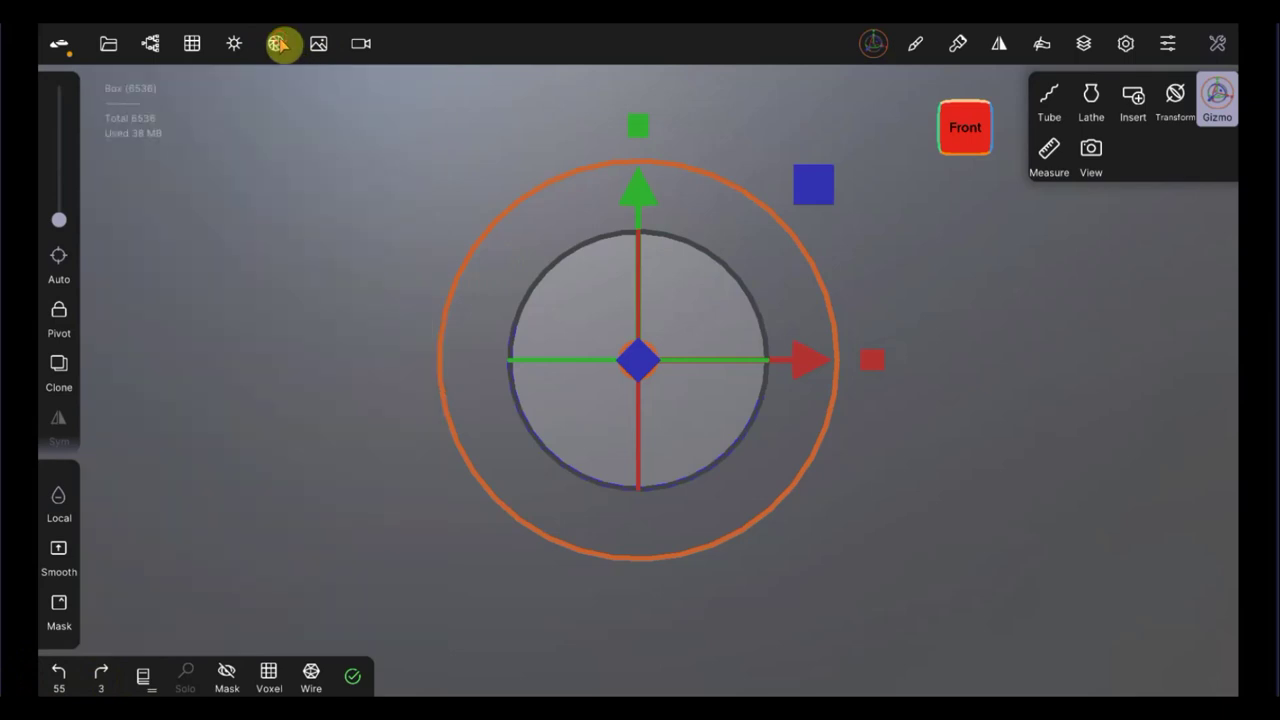
click(193, 45)
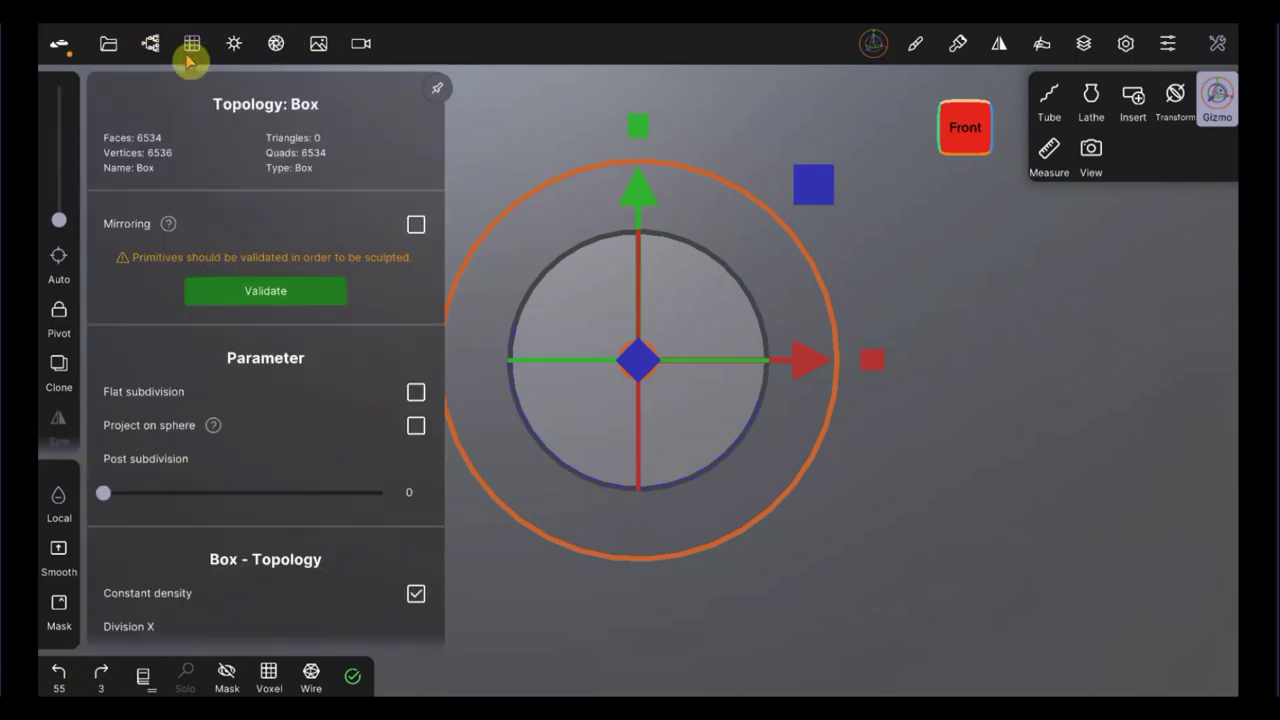
click(190, 58)
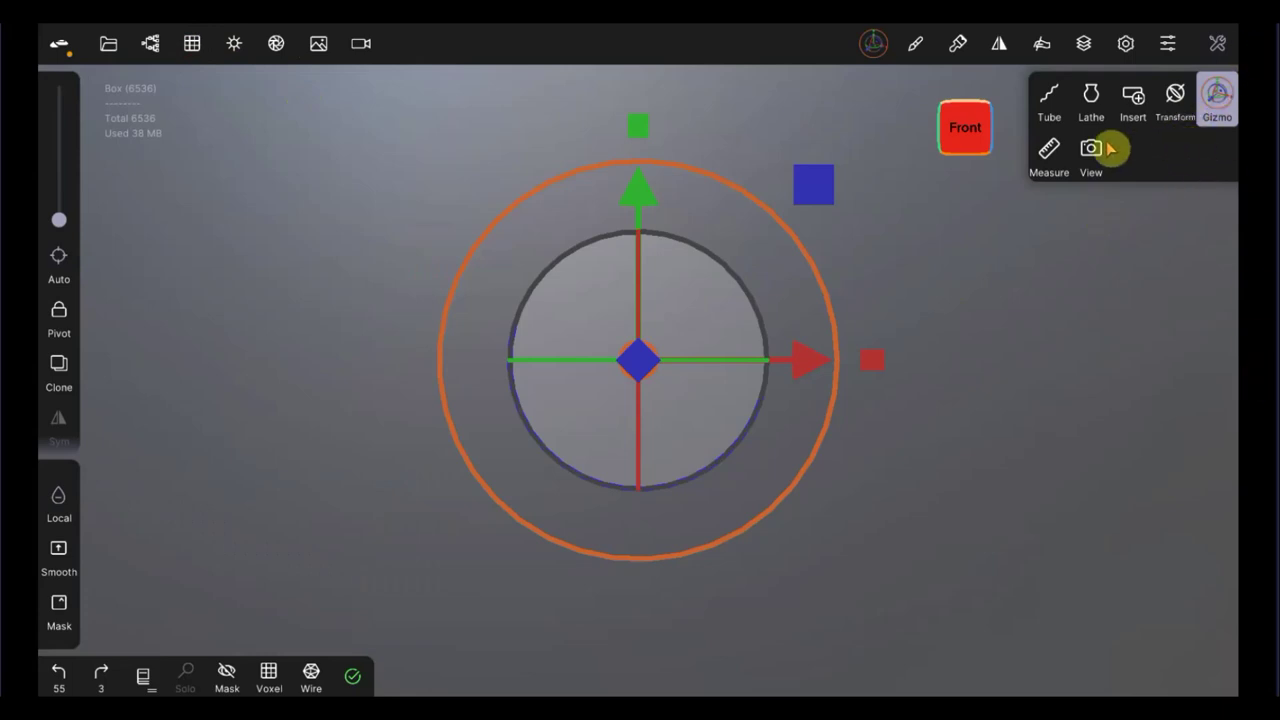
Step: Cycle through the Tube, Lathe, Insert, Transform, View and Measure tools
click(1058, 102)
click(1090, 104)
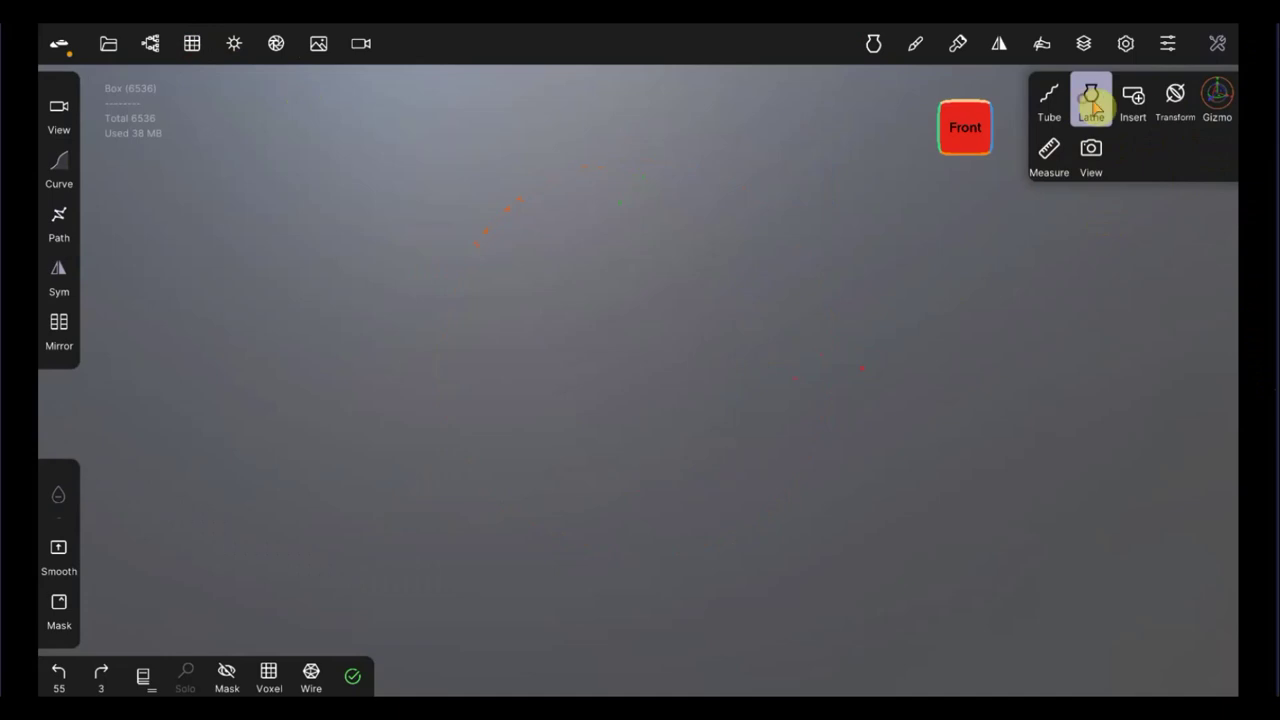
click(1134, 98)
click(1175, 96)
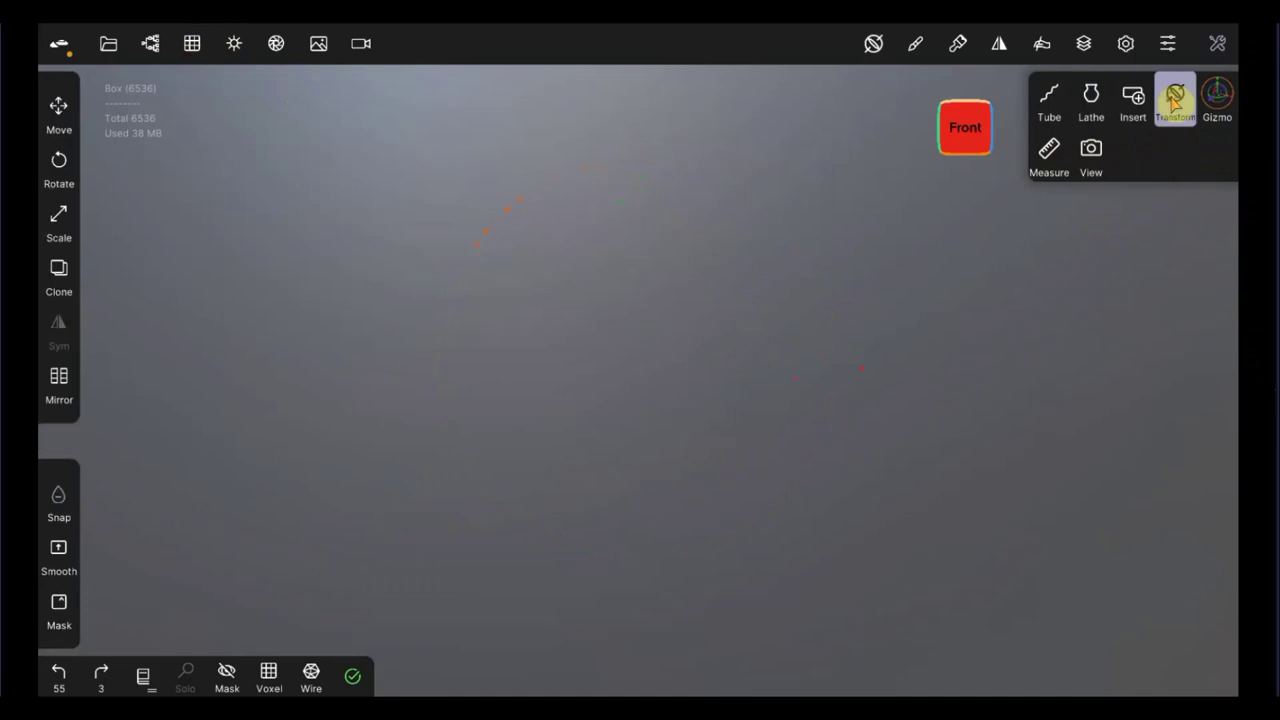
click(1091, 150)
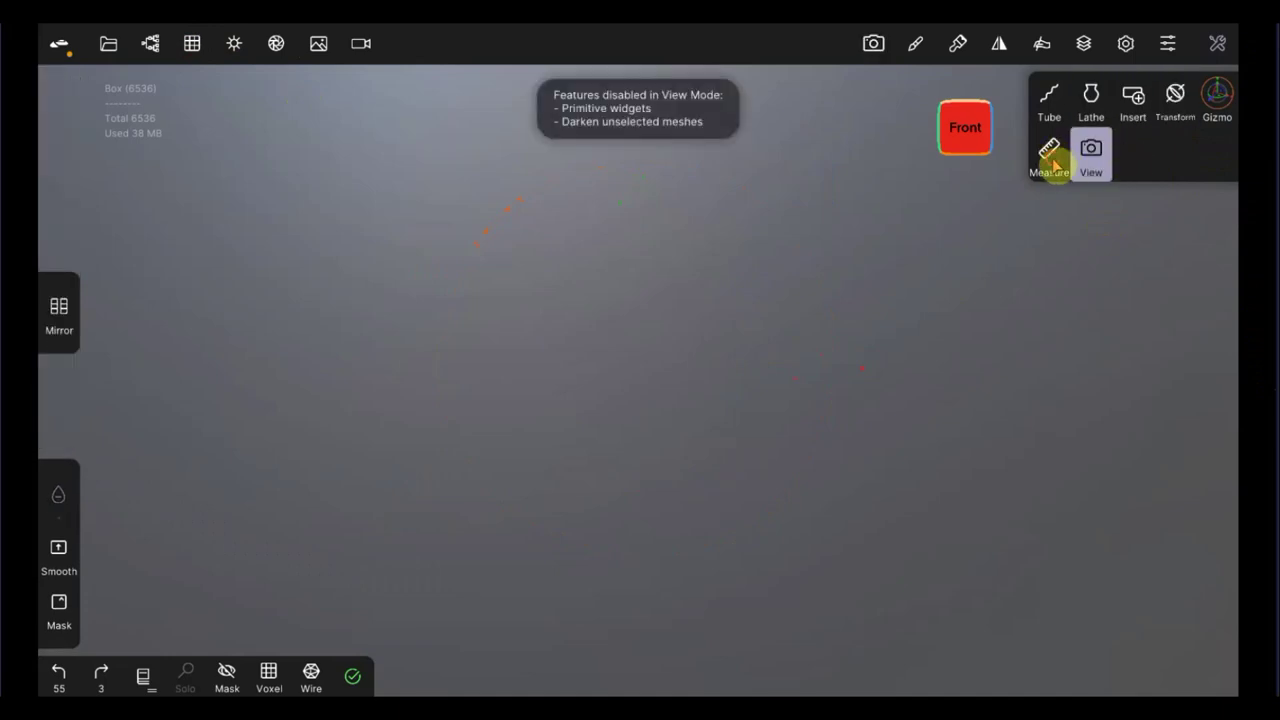
click(1049, 152)
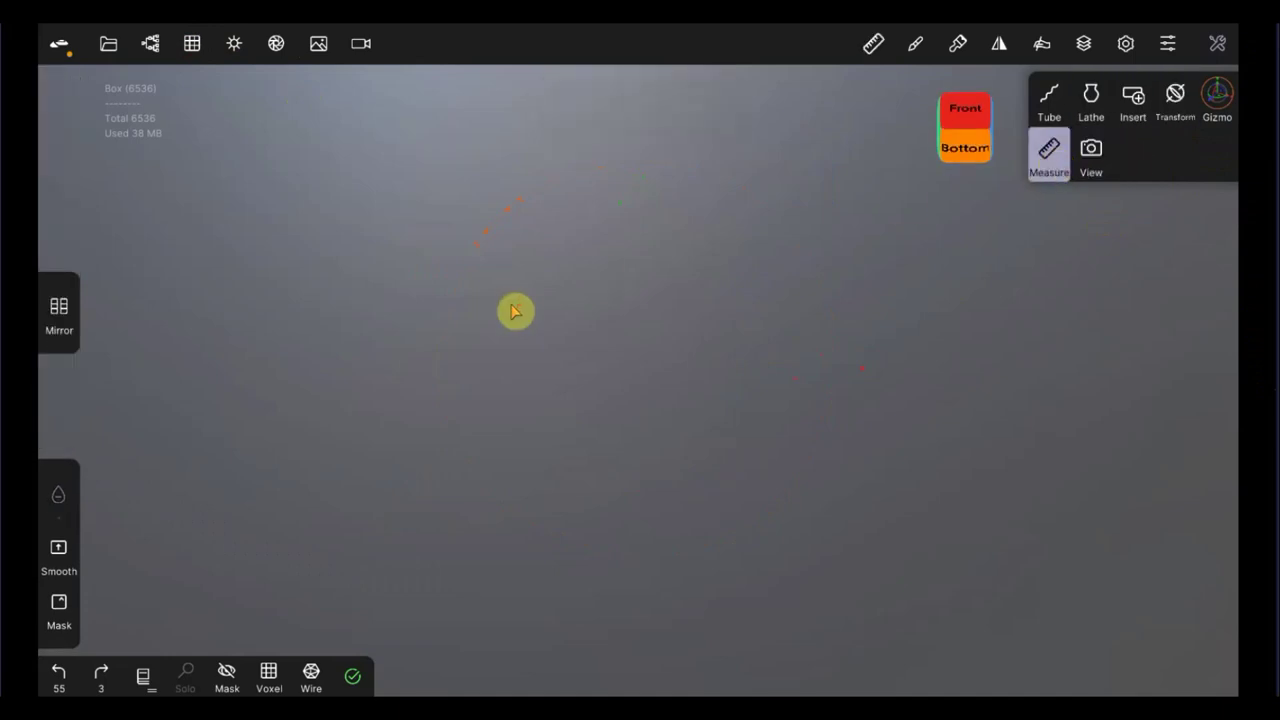
Step: Orbit to a front-right angle, cycle tools back, start a tube curve, and select Insert
click(893, 189)
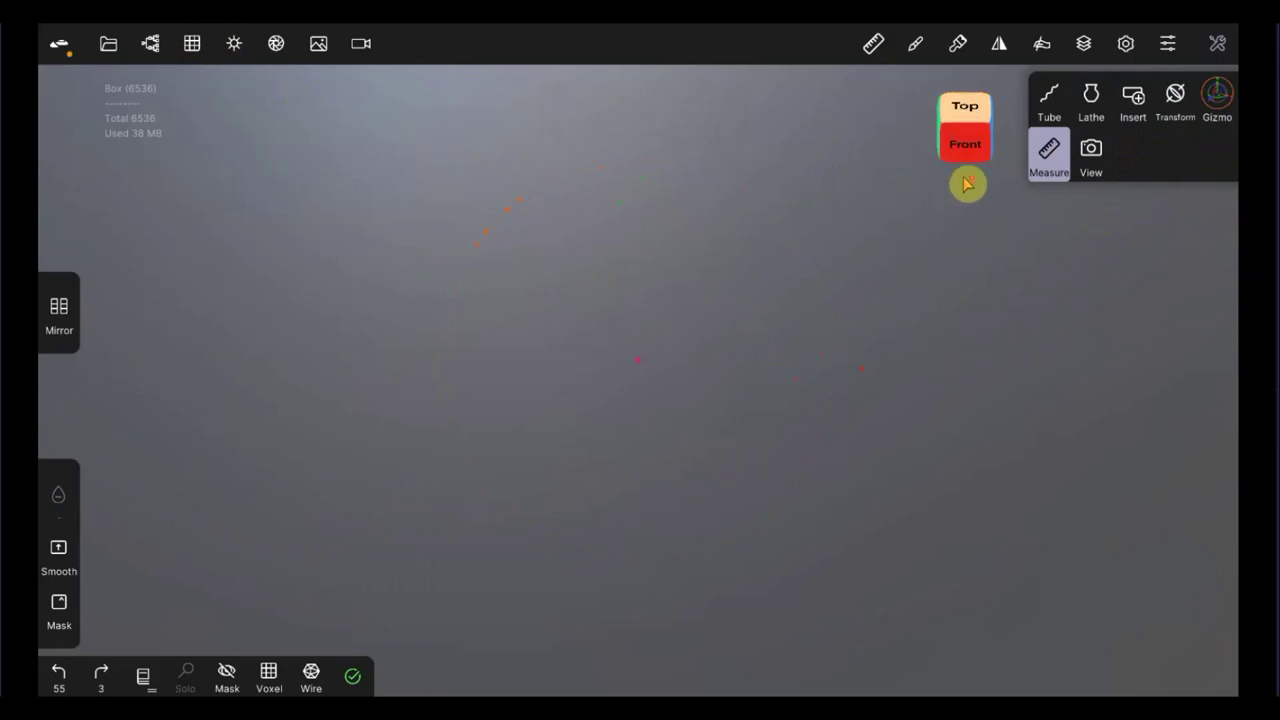
click(841, 148)
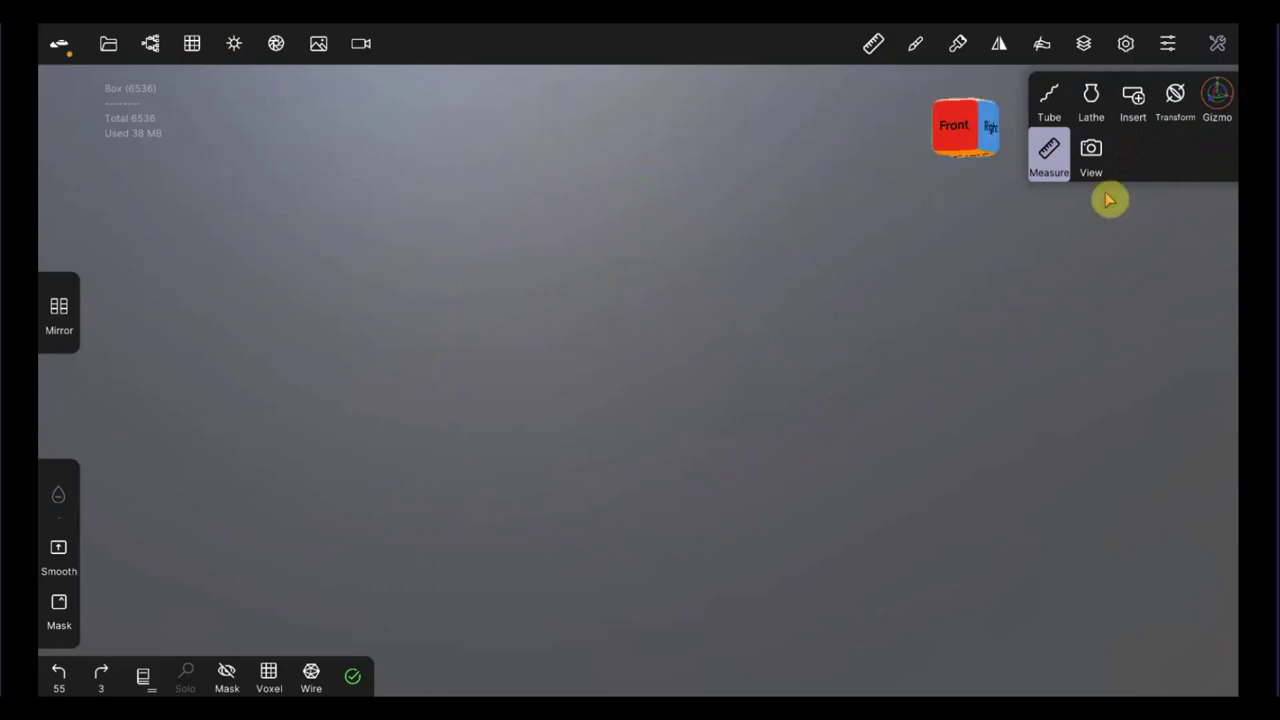
click(1092, 152)
click(1131, 100)
click(1091, 100)
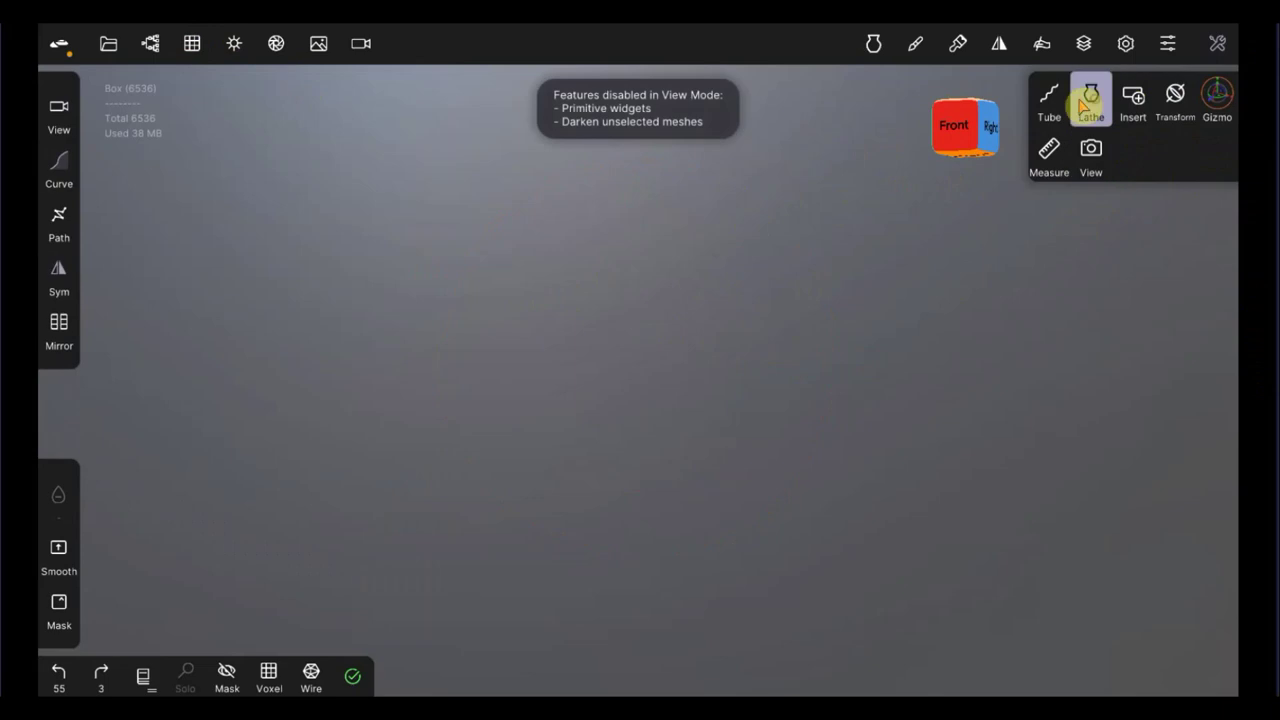
click(1049, 100)
click(843, 330)
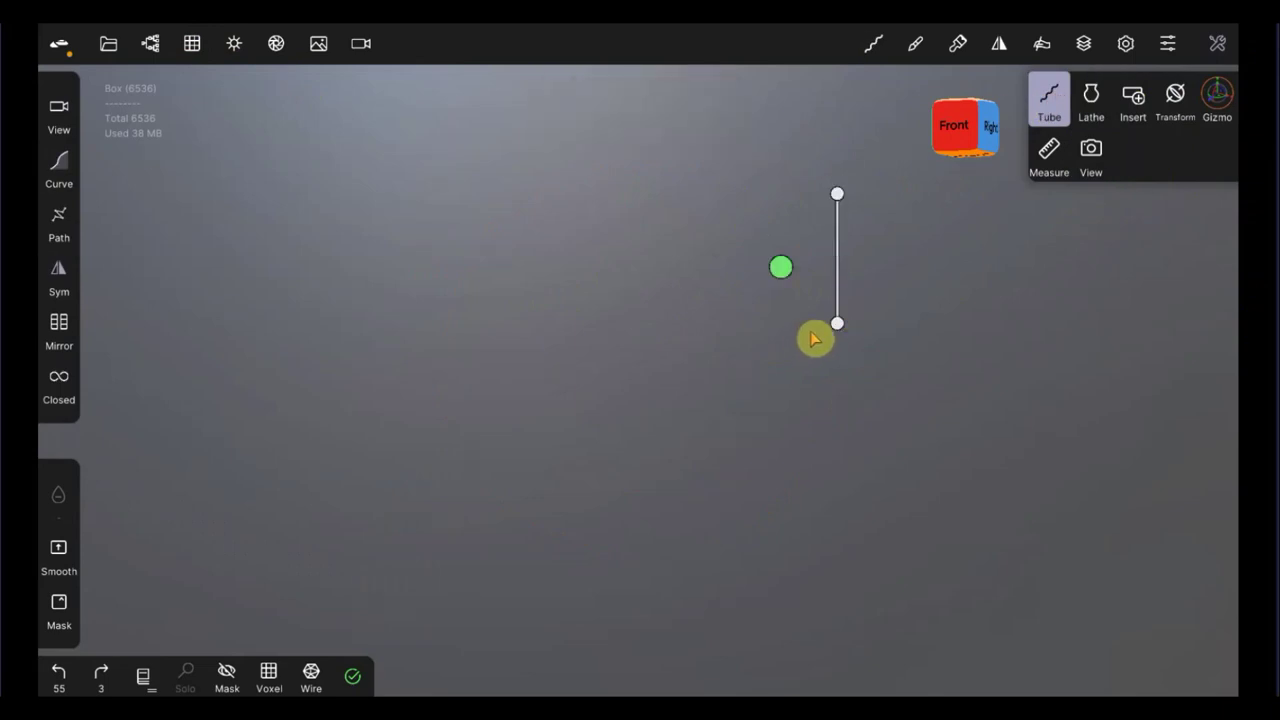
click(1130, 100)
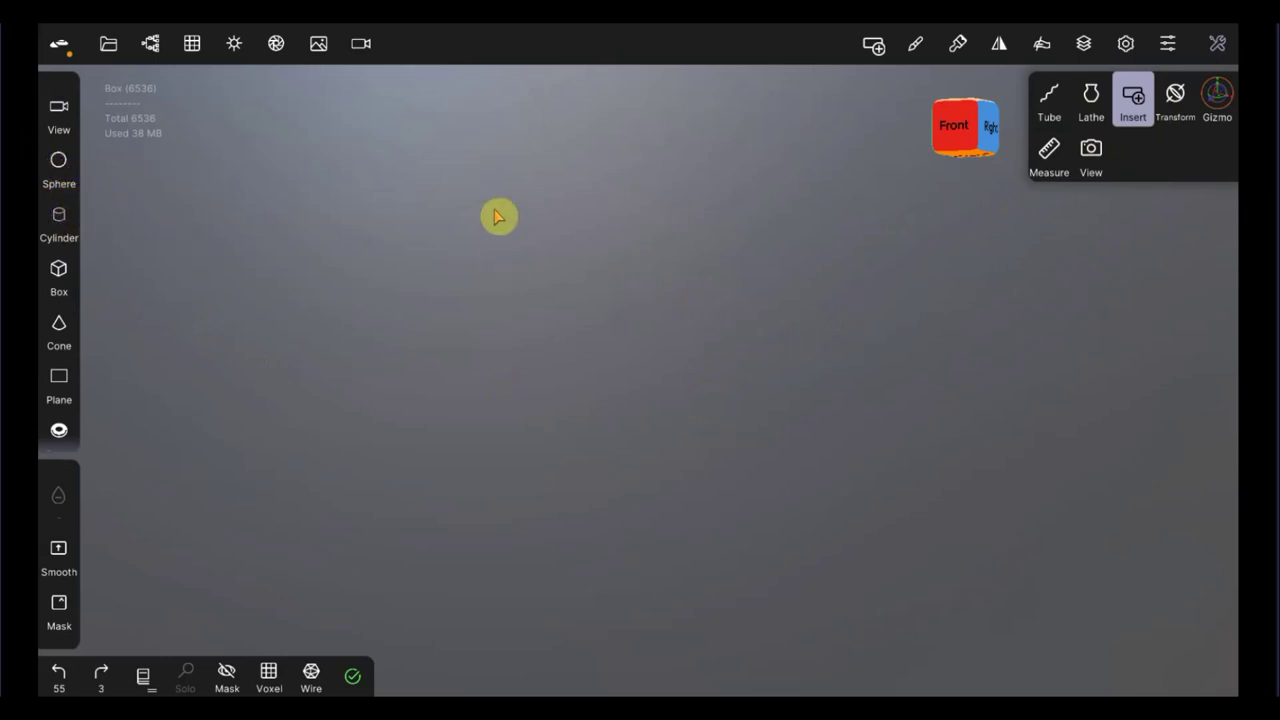
Step: Glance at the app info and File panels, then delete the Box from the Scene list
click(66, 50)
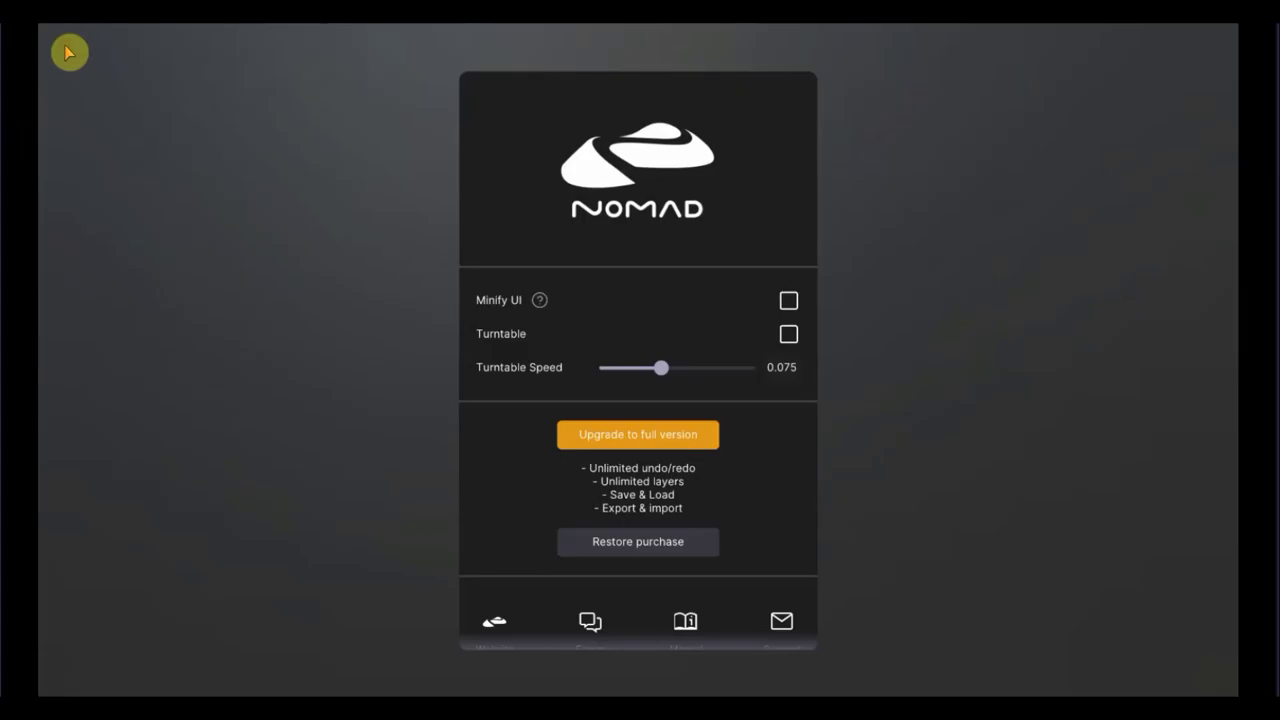
click(207, 205)
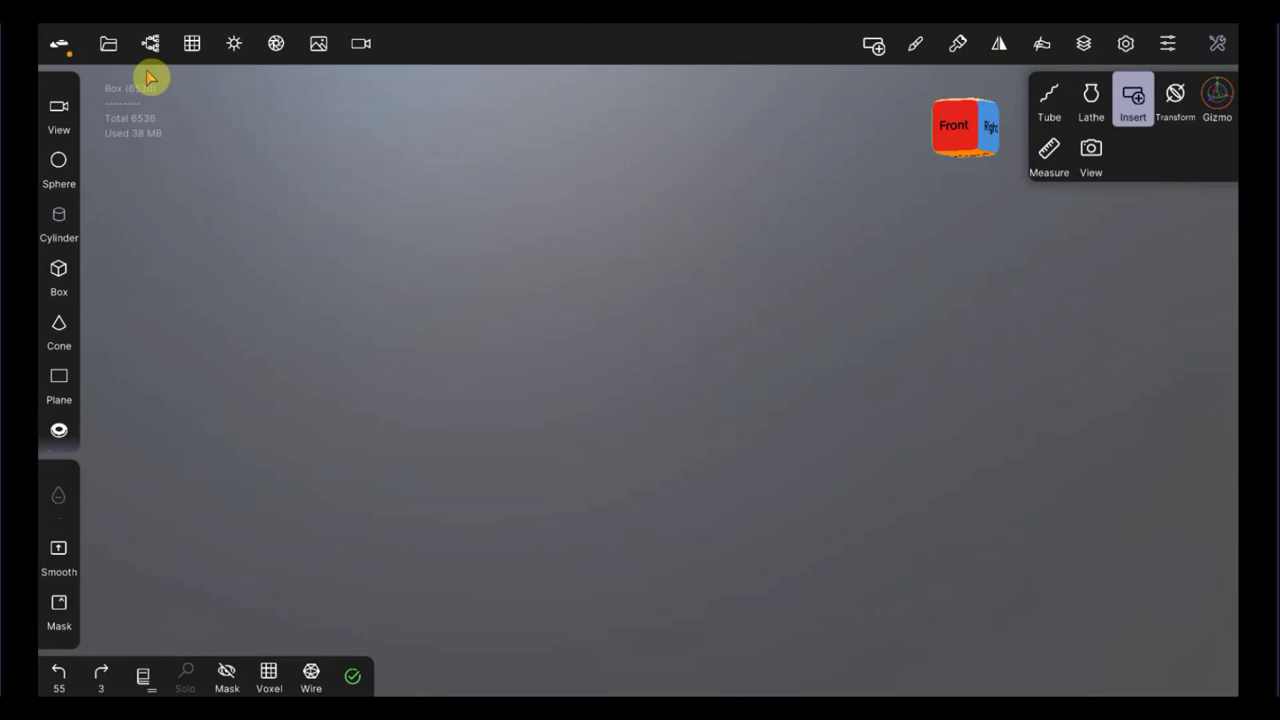
click(109, 48)
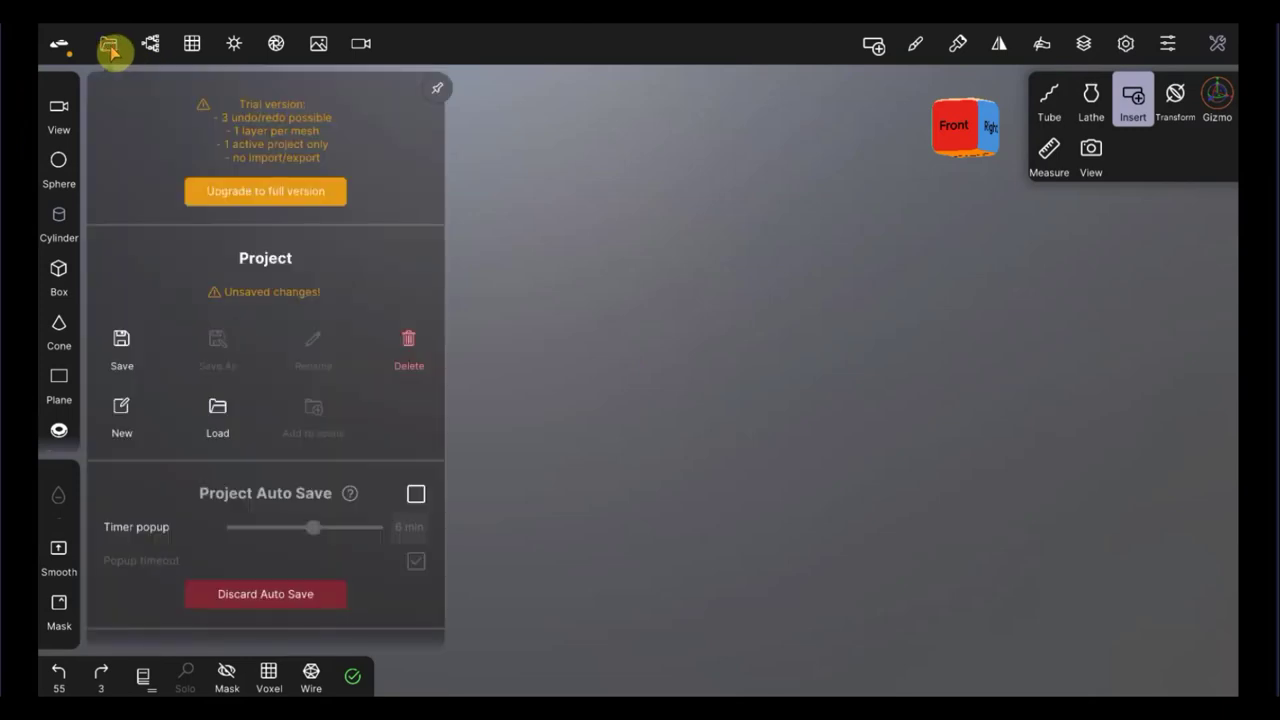
click(150, 45)
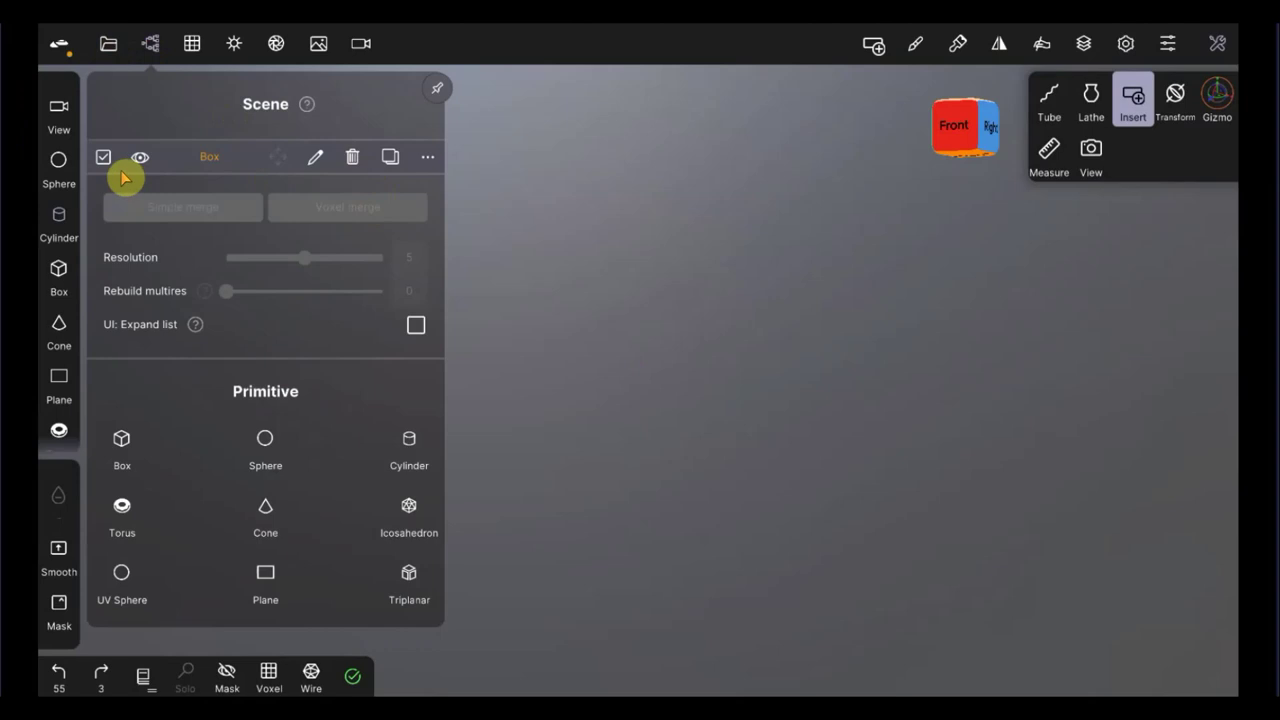
click(355, 158)
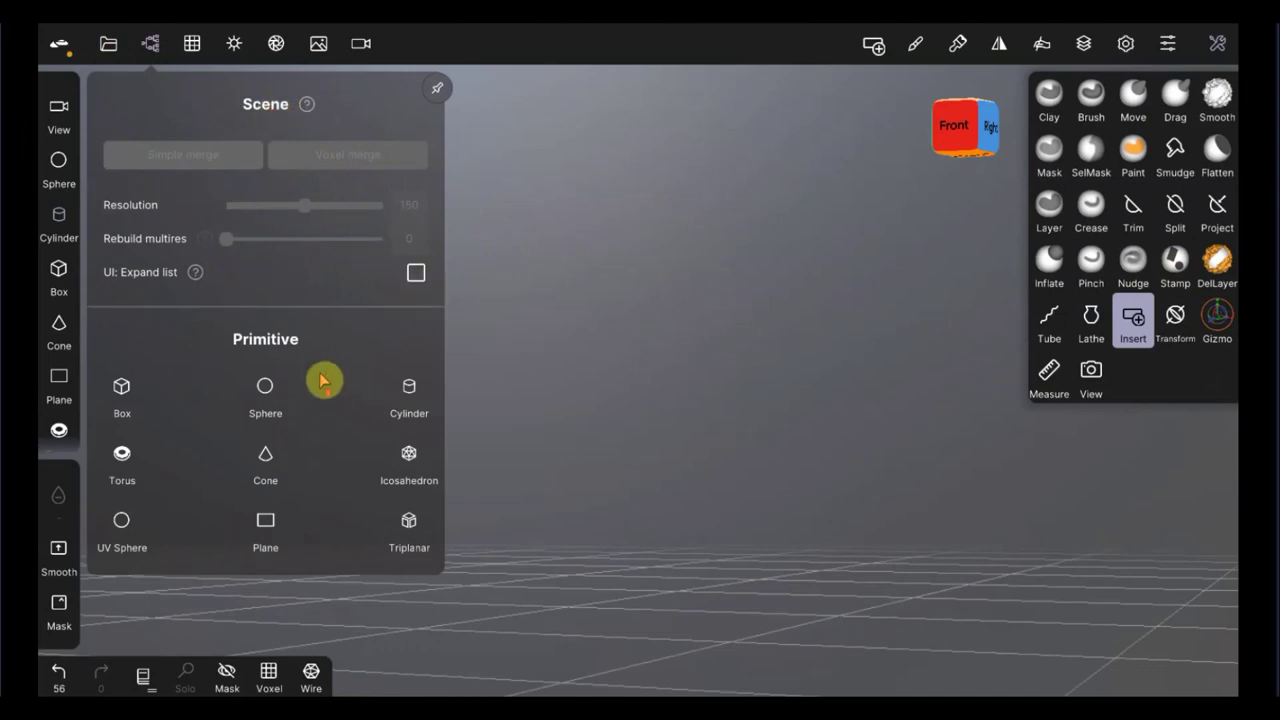
Step: Look through the topology settings, then scroll through the shading and lighting settings
click(193, 44)
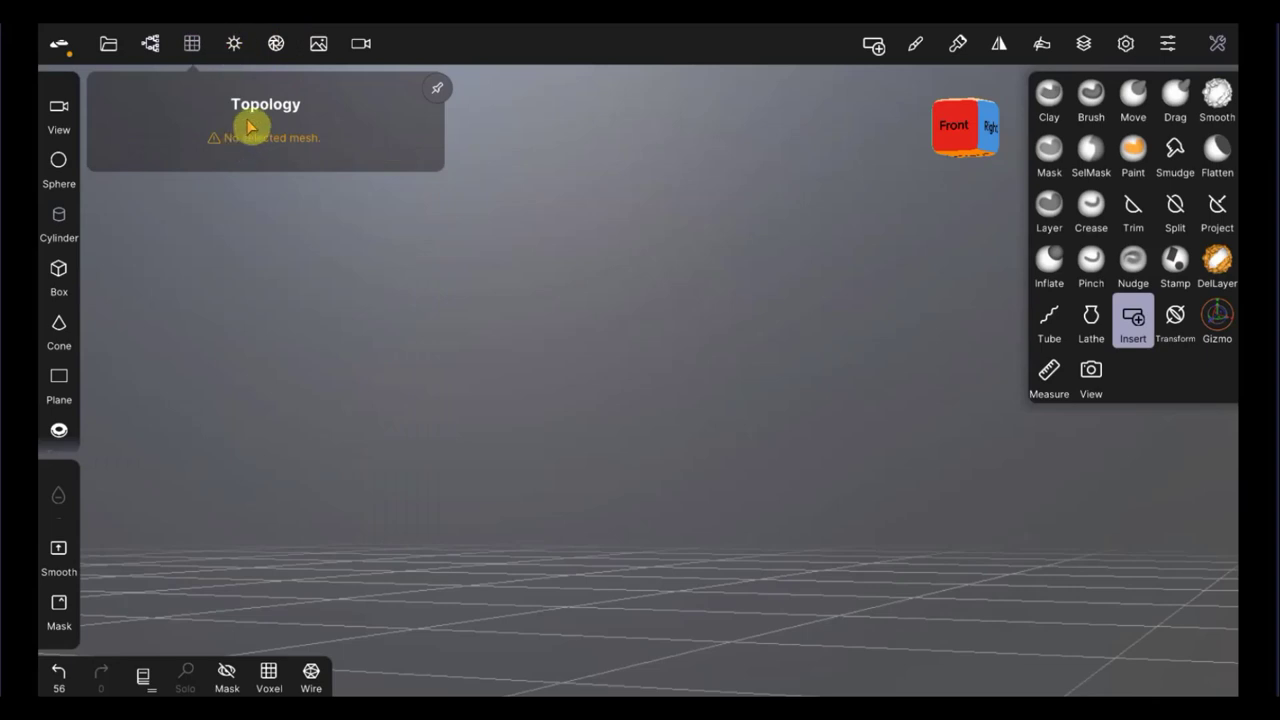
click(234, 47)
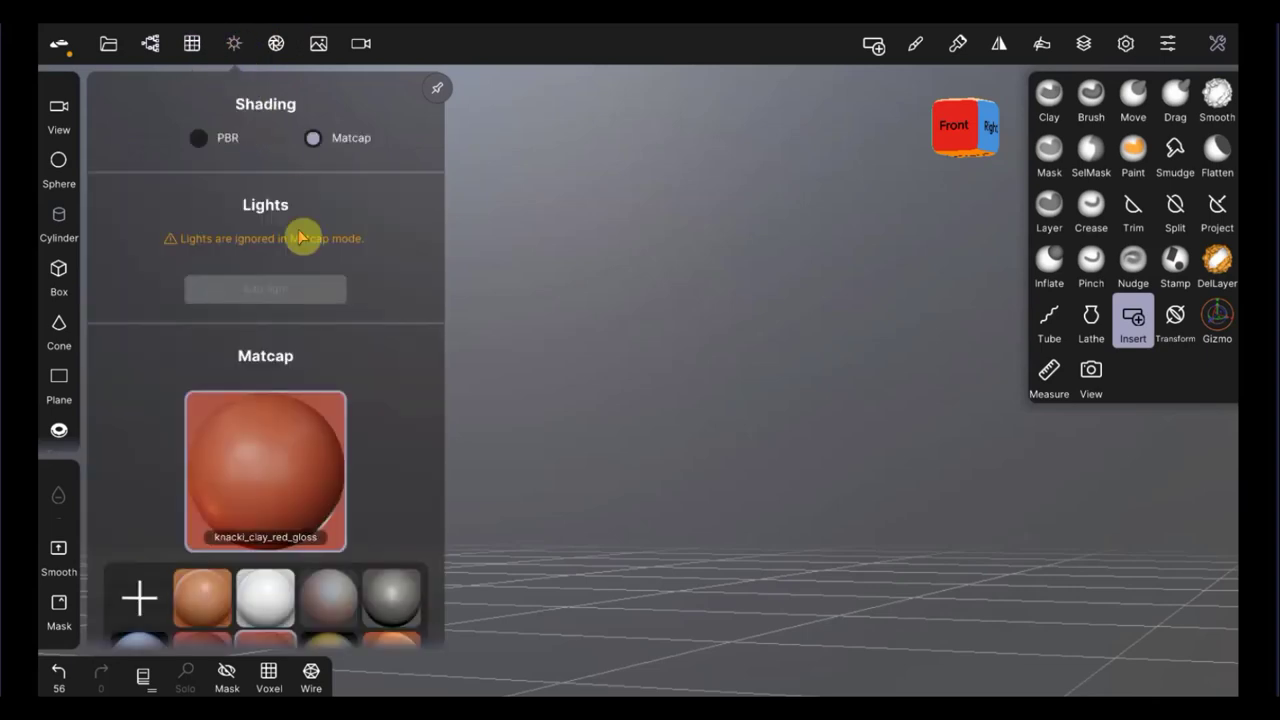
scroll(305, 300, down, 2)
scroll(310, 320, down, 3)
scroll(310, 320, down, 5)
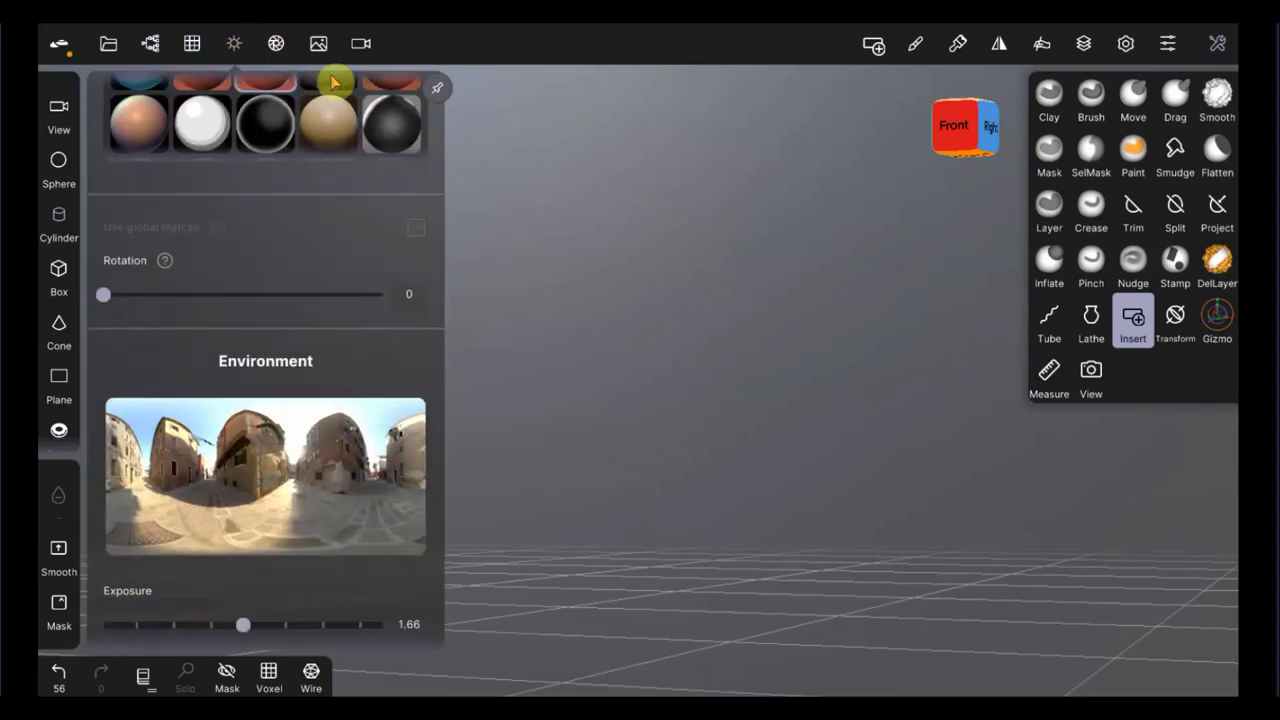
Step: Browse the post-process and project file settings down to export and render options, then close
click(277, 44)
scroll(287, 235, down, 2)
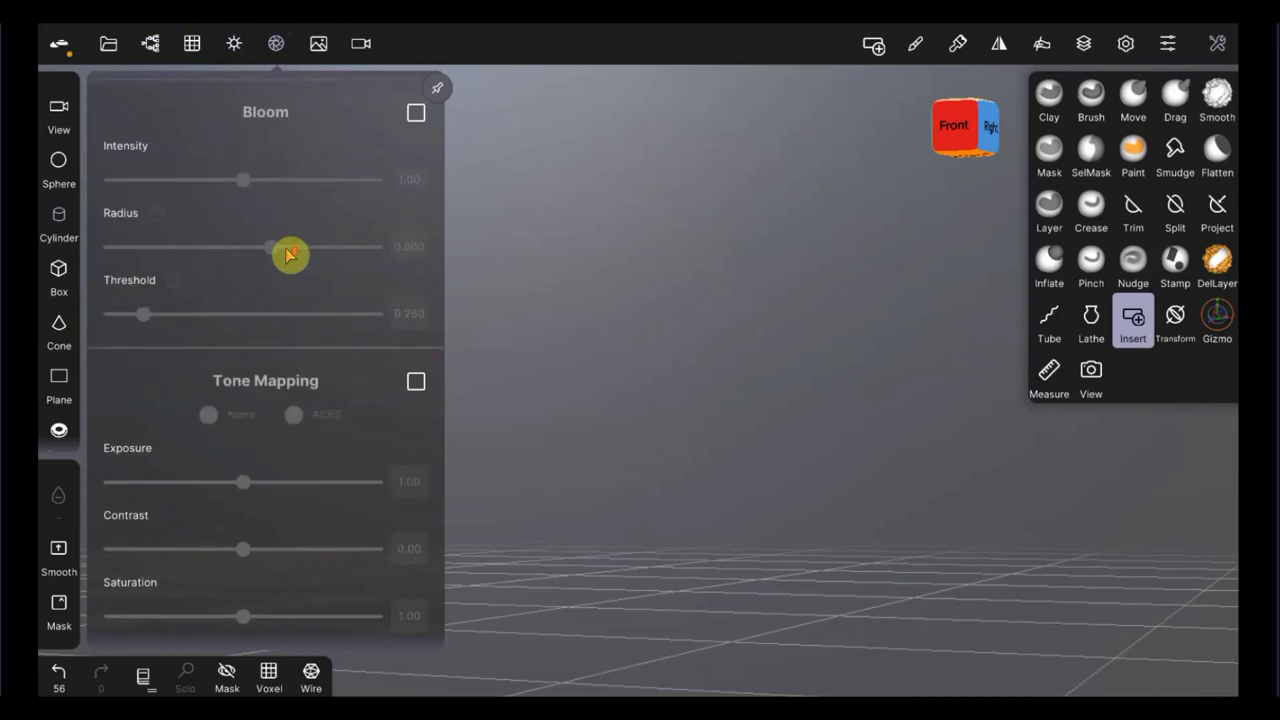
scroll(289, 251, down, 4)
click(109, 43)
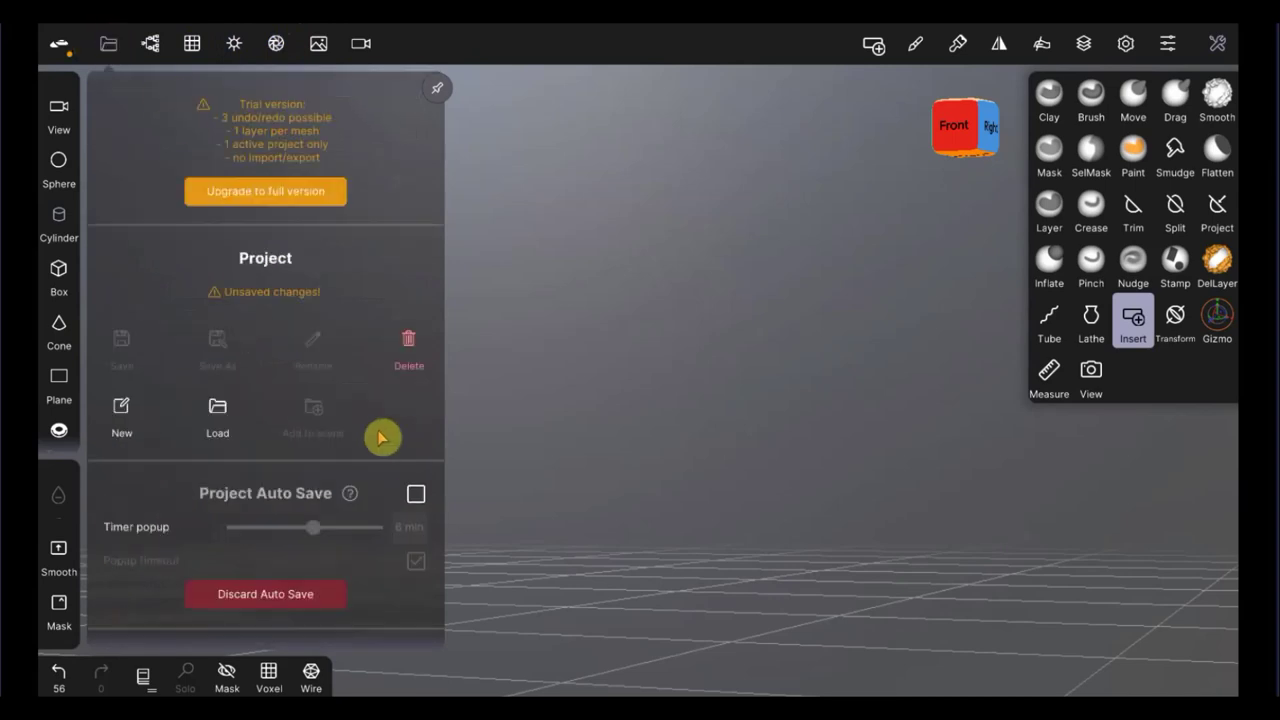
scroll(370, 430, down, 3)
scroll(352, 420, down, 6)
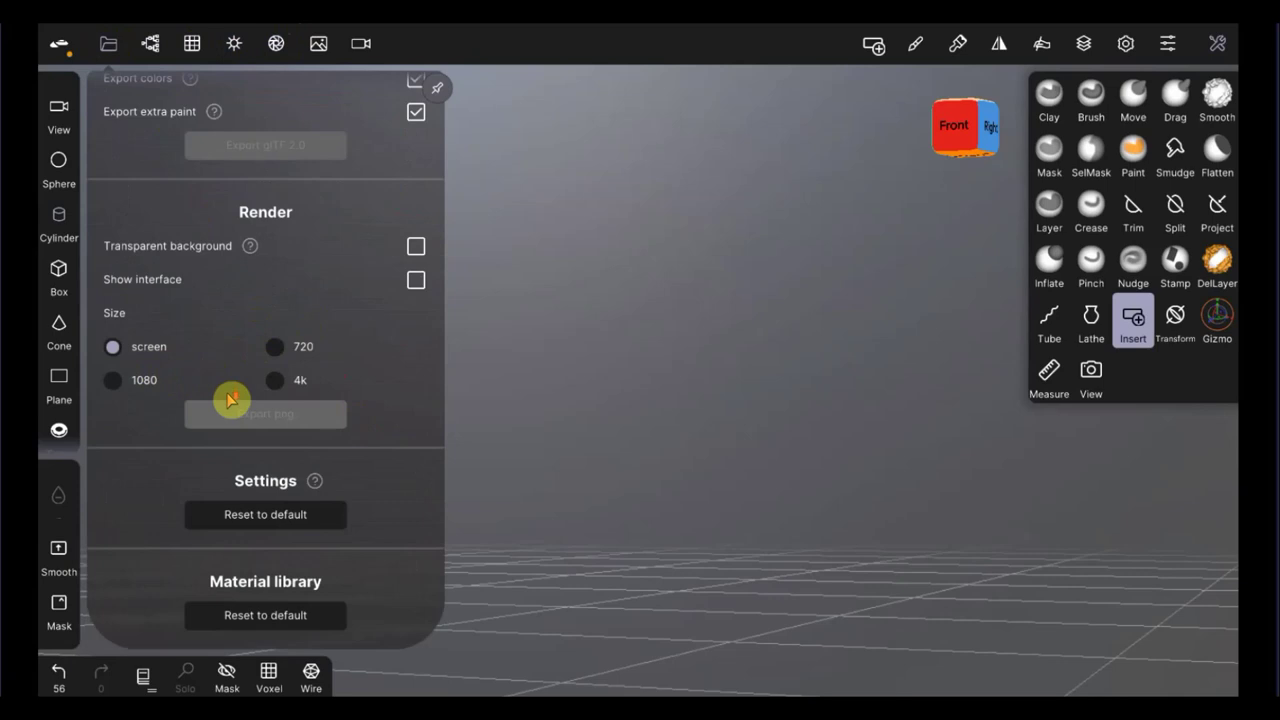
scroll(355, 478, up, 5)
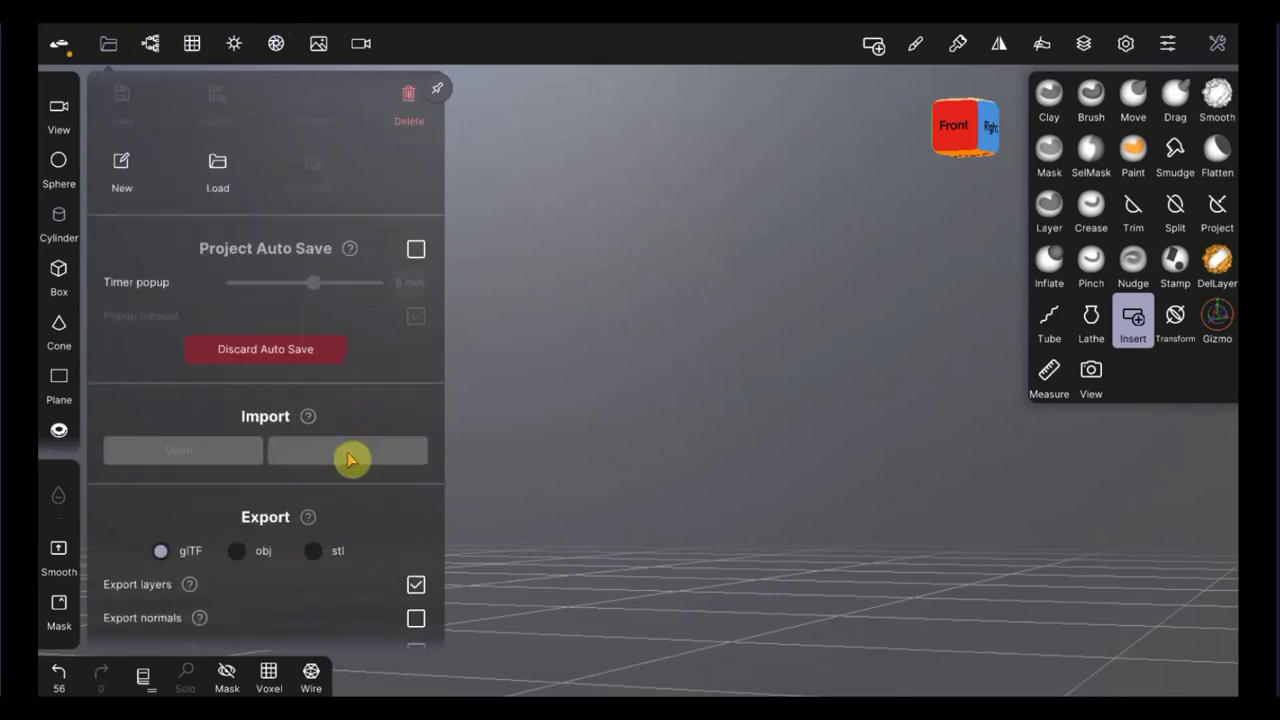
scroll(350, 458, down, 3)
scroll(351, 400, down, 2)
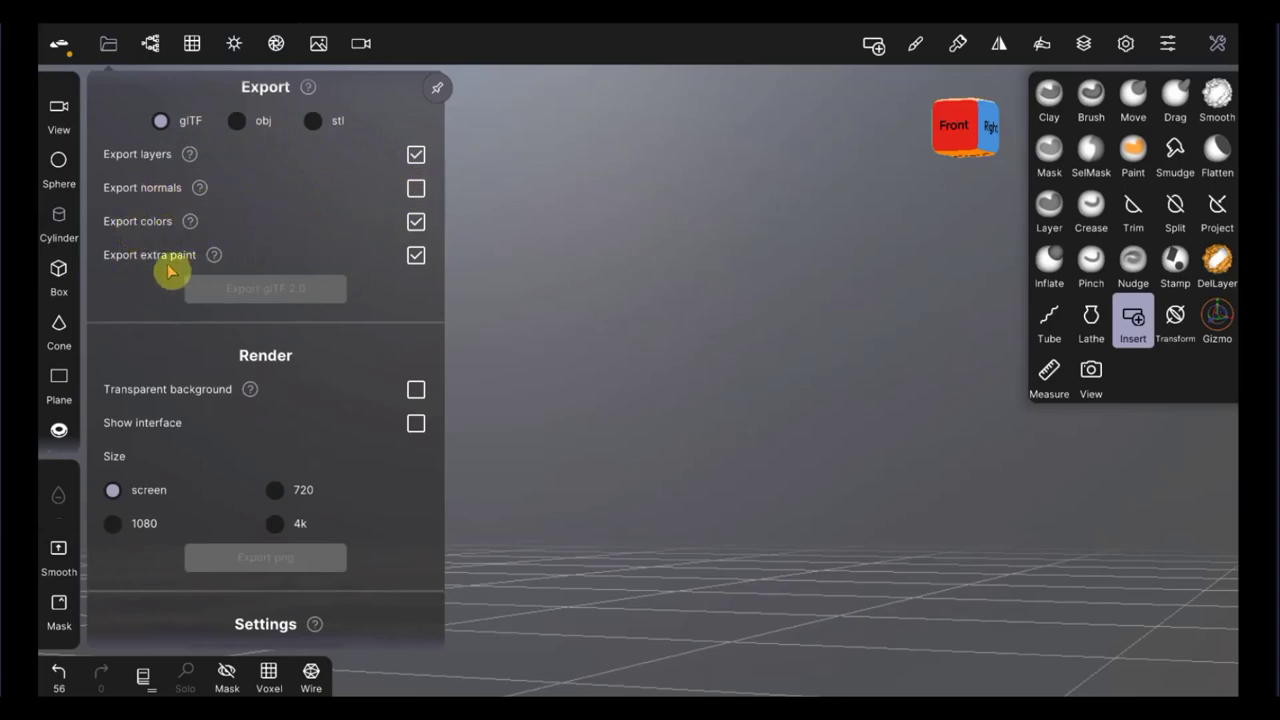
click(416, 189)
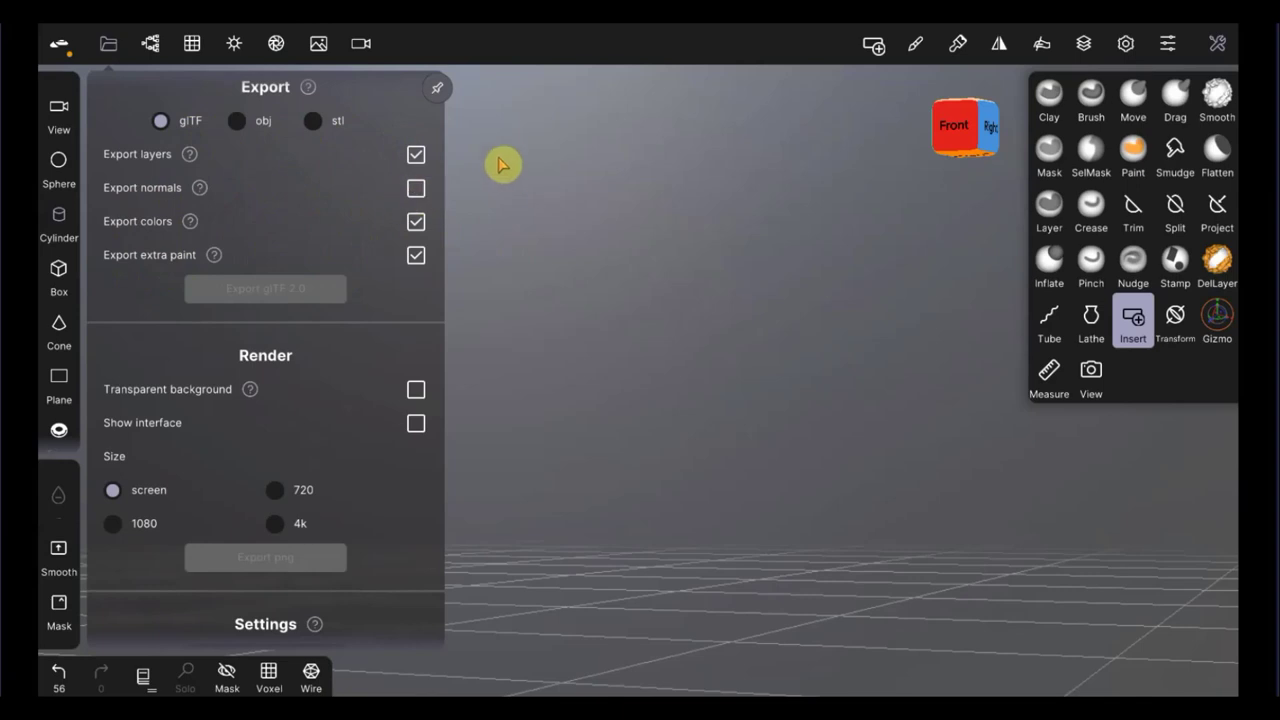
click(497, 158)
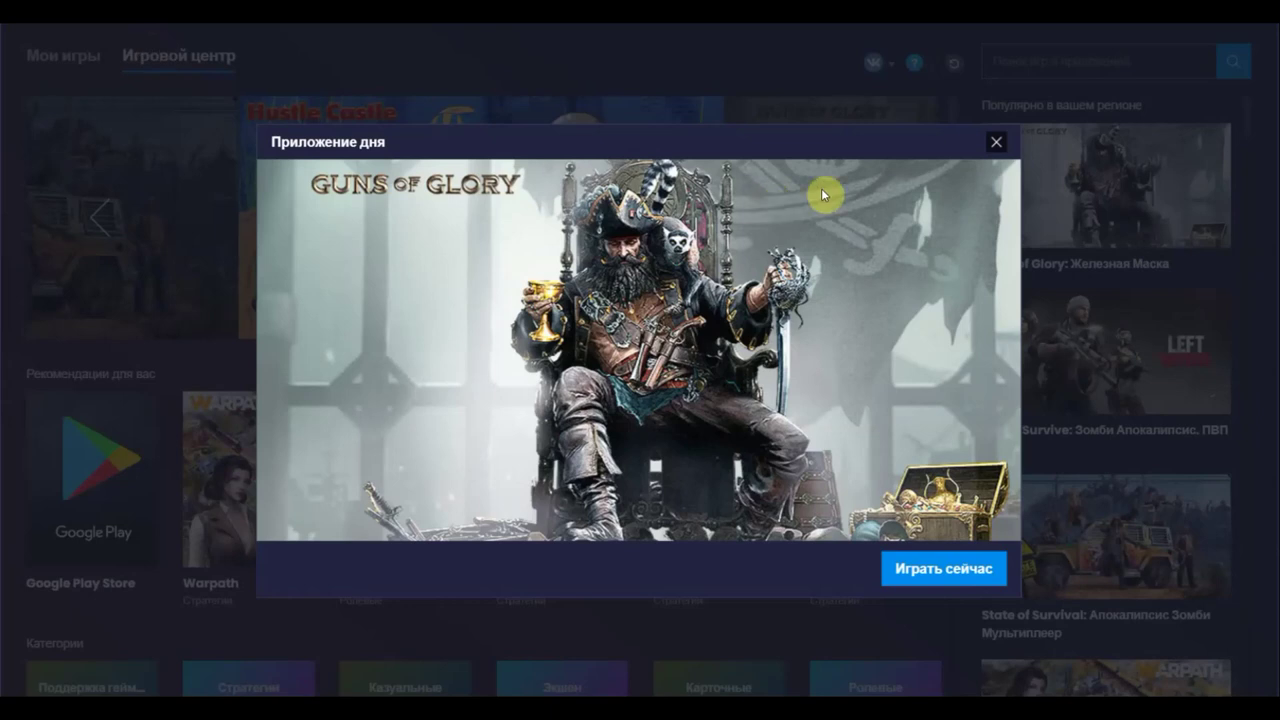
Step: Dismiss the 'Приложение дня' app-of-the-day popup advertising Guns of Glory
click(996, 142)
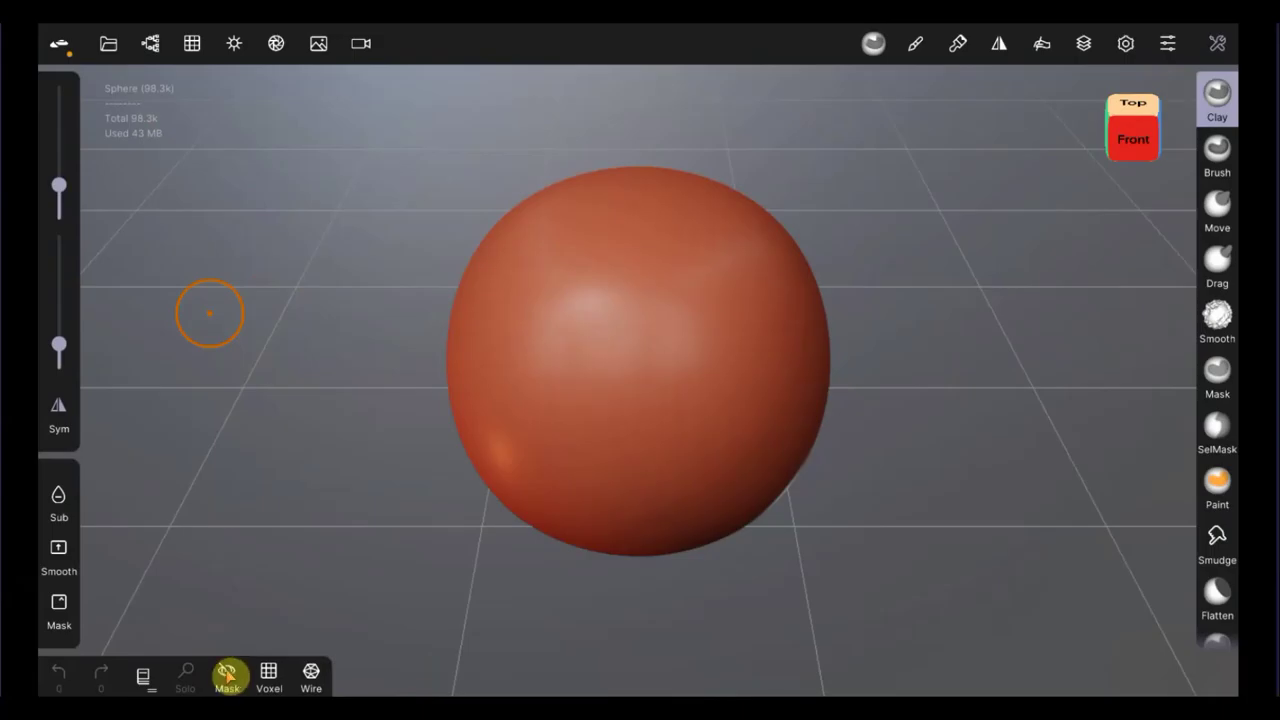
Step: Voxel-remesh the sphere, accepting the loss of multiresolution levels
click(268, 677)
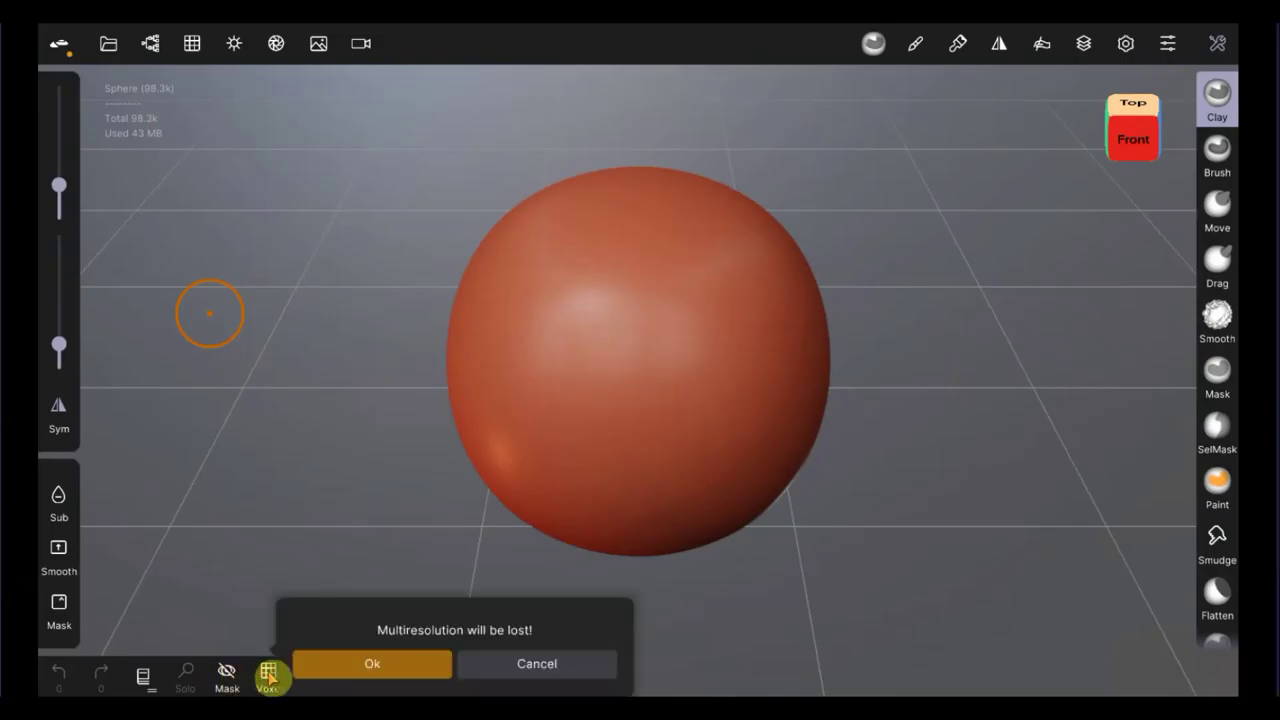
click(350, 670)
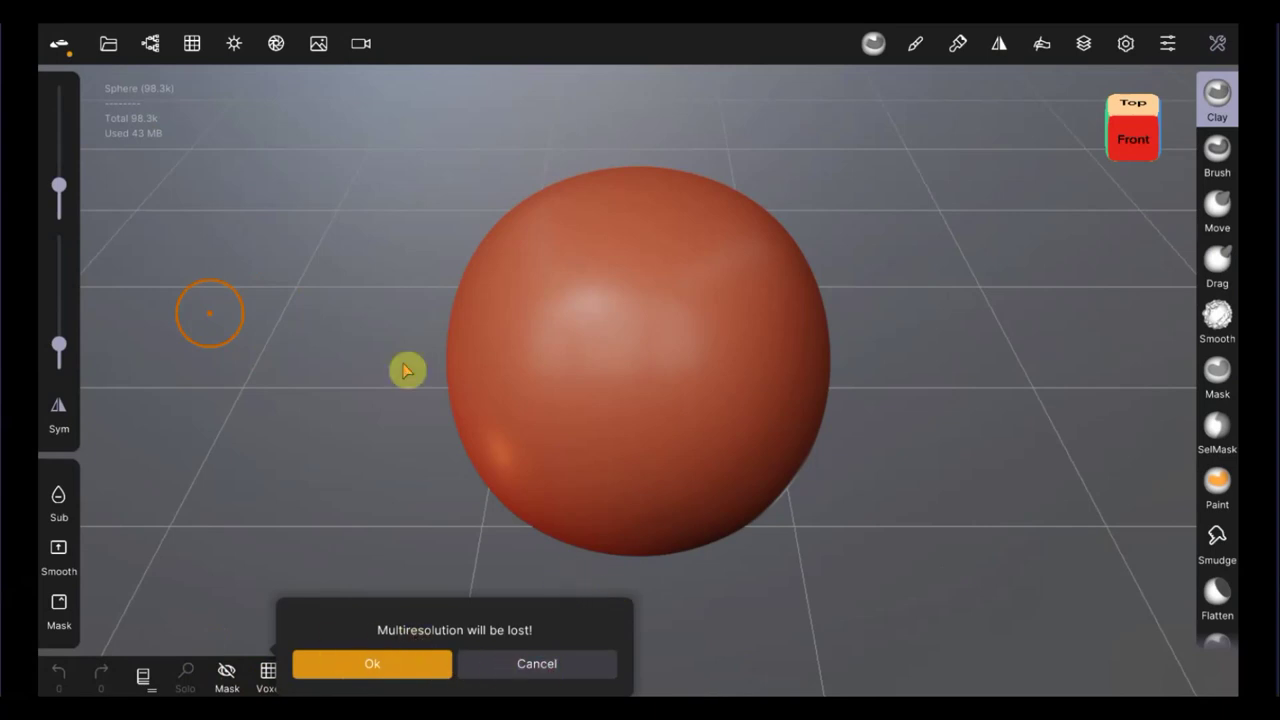
key(Return)
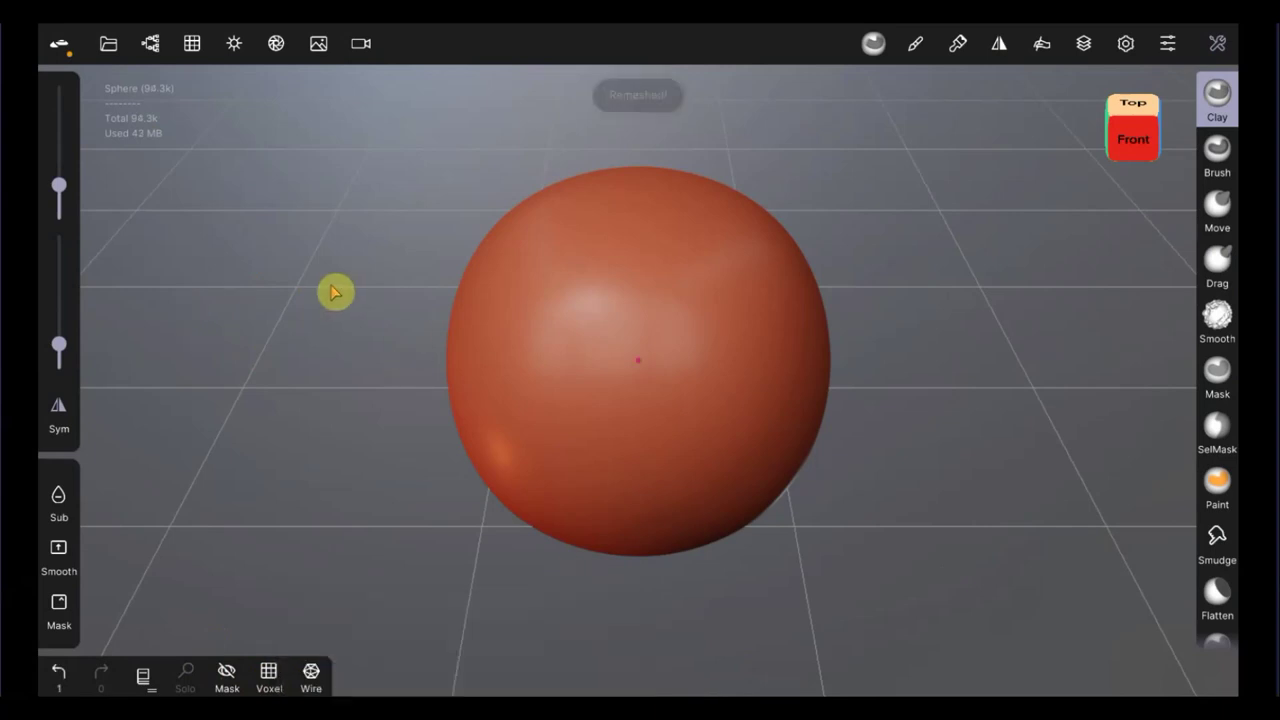
Step: Carve wrinkled brow grooves across the sphere's upper front with Clay brush strokes
drag(534, 437, 497, 394)
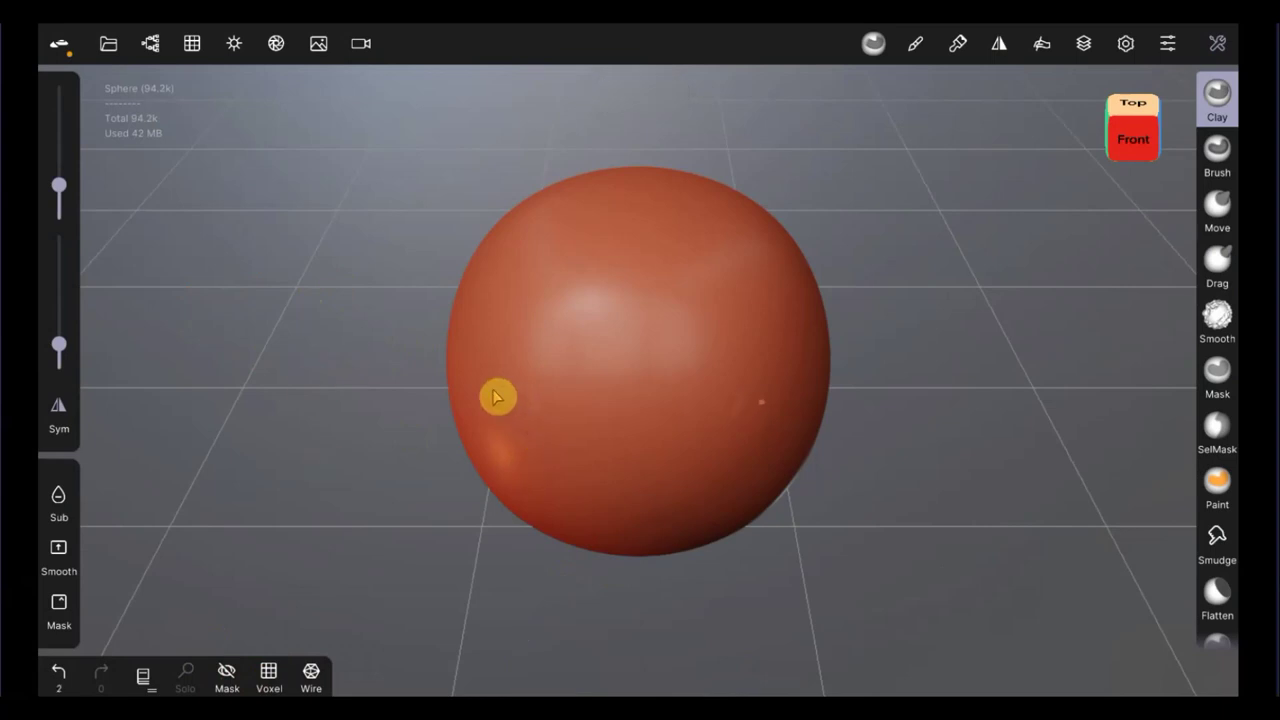
drag(588, 375, 588, 346)
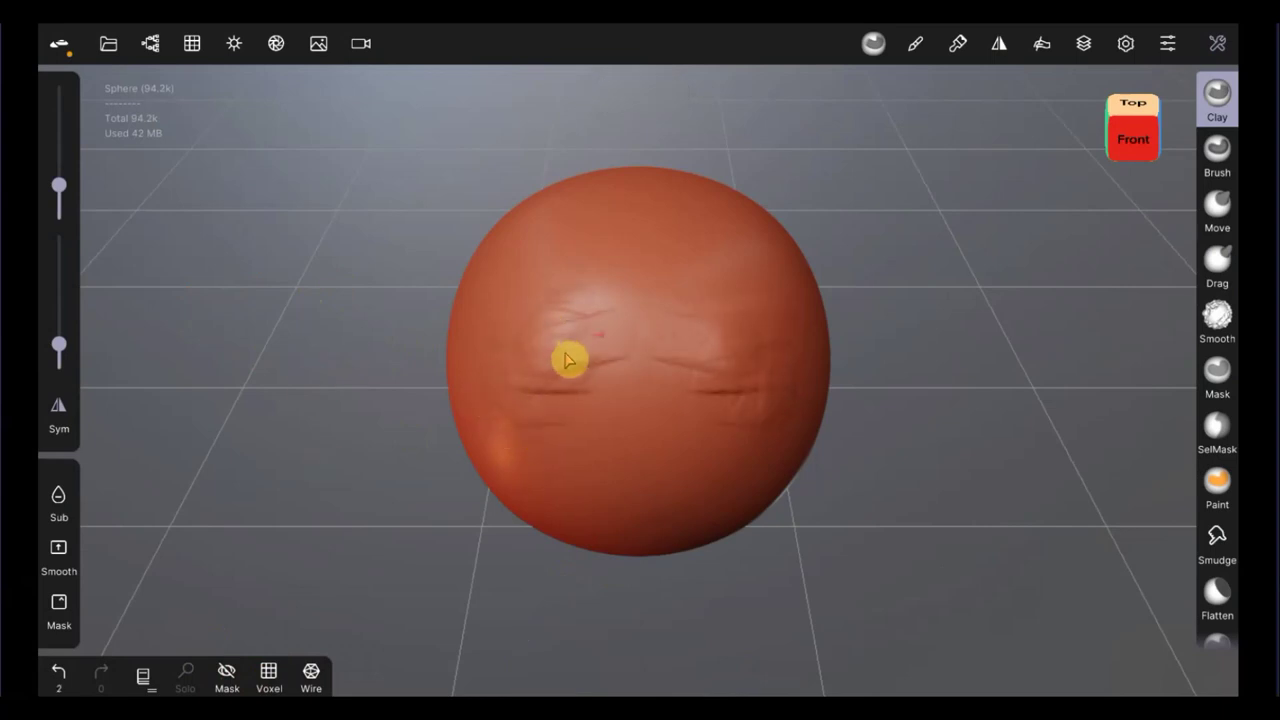
mouse_move(583, 365)
mouse_down()
mouse_move(511, 397)
mouse_move(617, 391)
mouse_move(517, 432)
mouse_up()
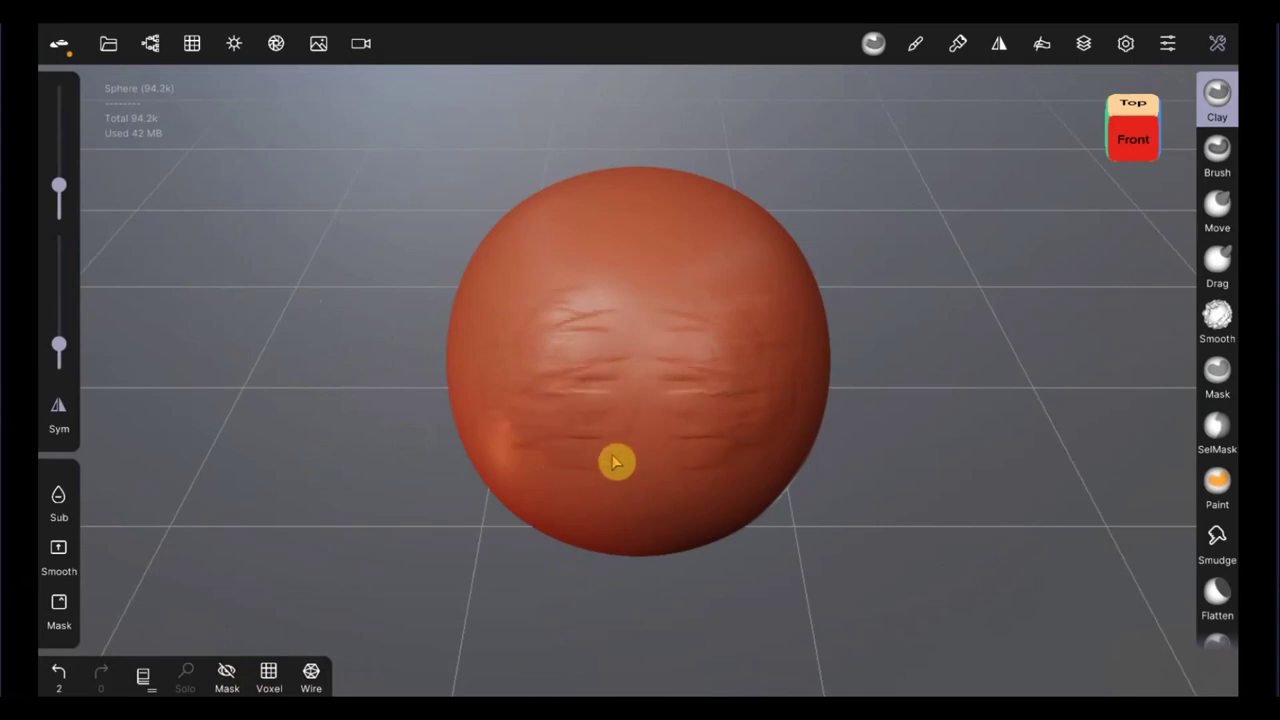
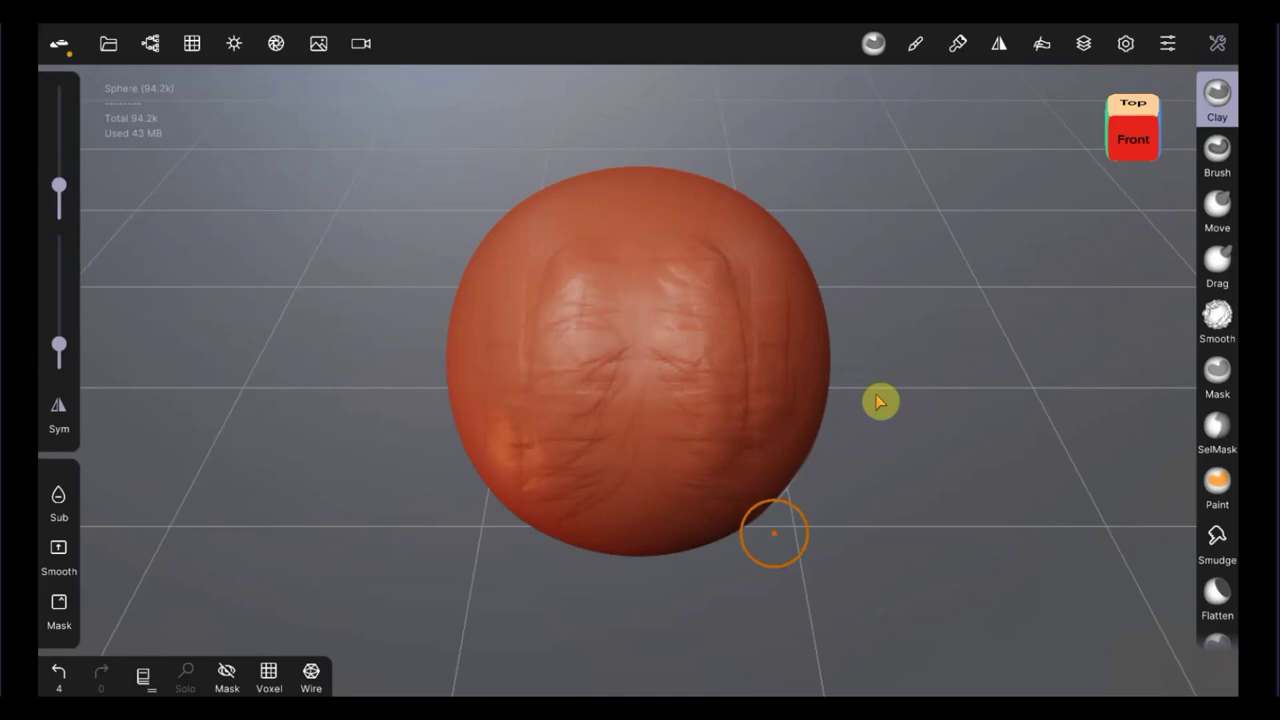
Step: Set the Drag brush to 34% radius with lower intensity and pull one stroke across the sphere
mouse_move(878, 401)
mouse_down()
mouse_move(1106, 380)
mouse_move(943, 334)
mouse_move(689, 369)
mouse_move(537, 371)
mouse_move(657, 429)
mouse_move(837, 400)
mouse_move(866, 374)
mouse_move(966, 371)
mouse_move(936, 369)
mouse_up()
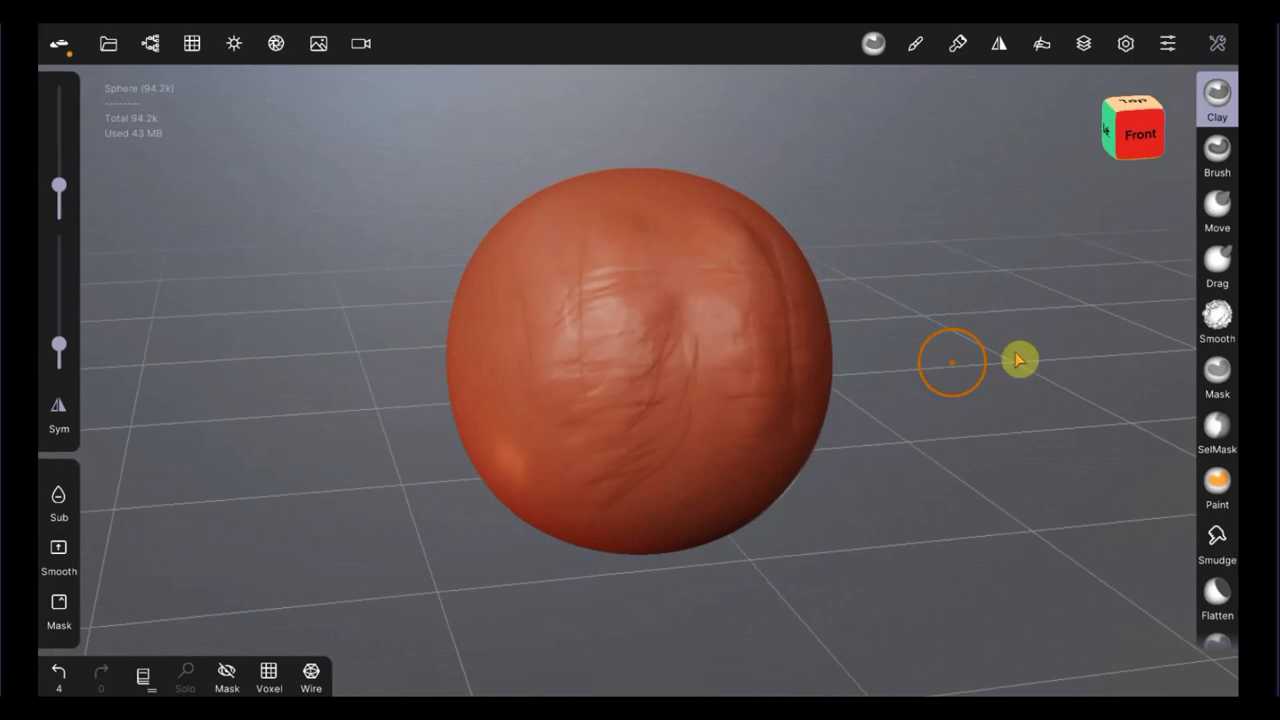
mouse_move(1028, 354)
mouse_down()
mouse_move(963, 380)
mouse_move(949, 368)
mouse_up()
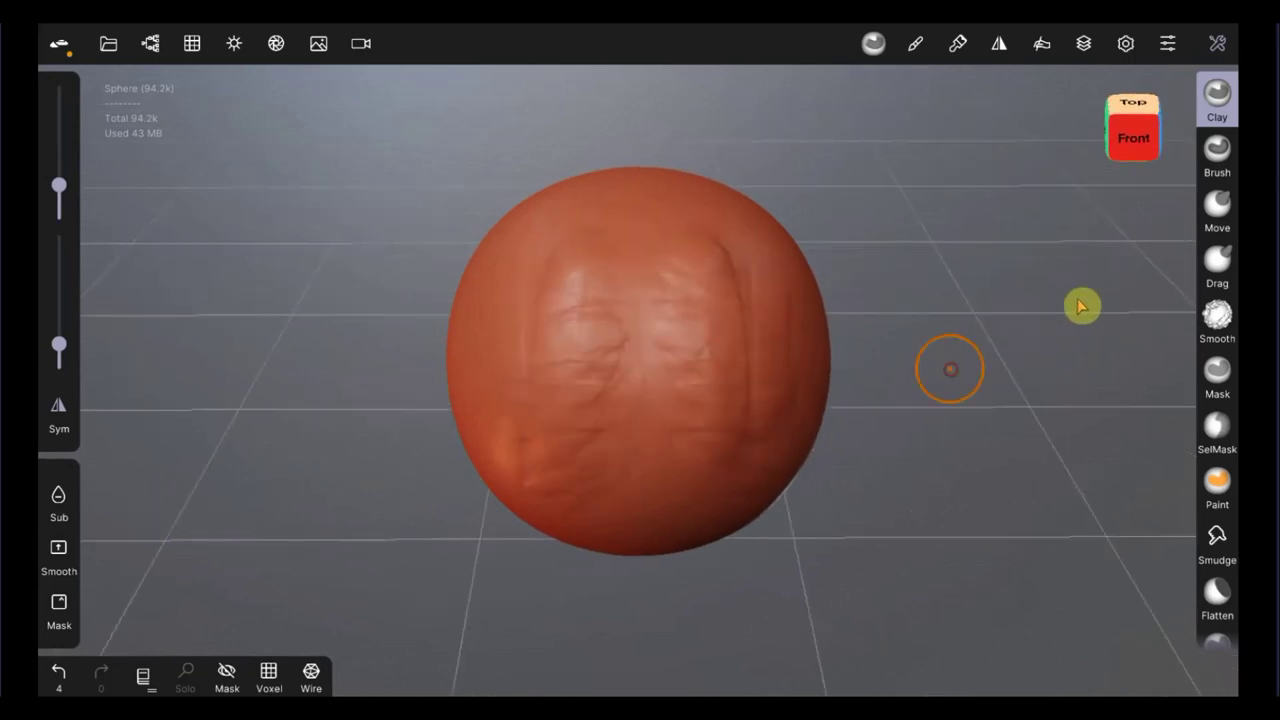
click(1220, 258)
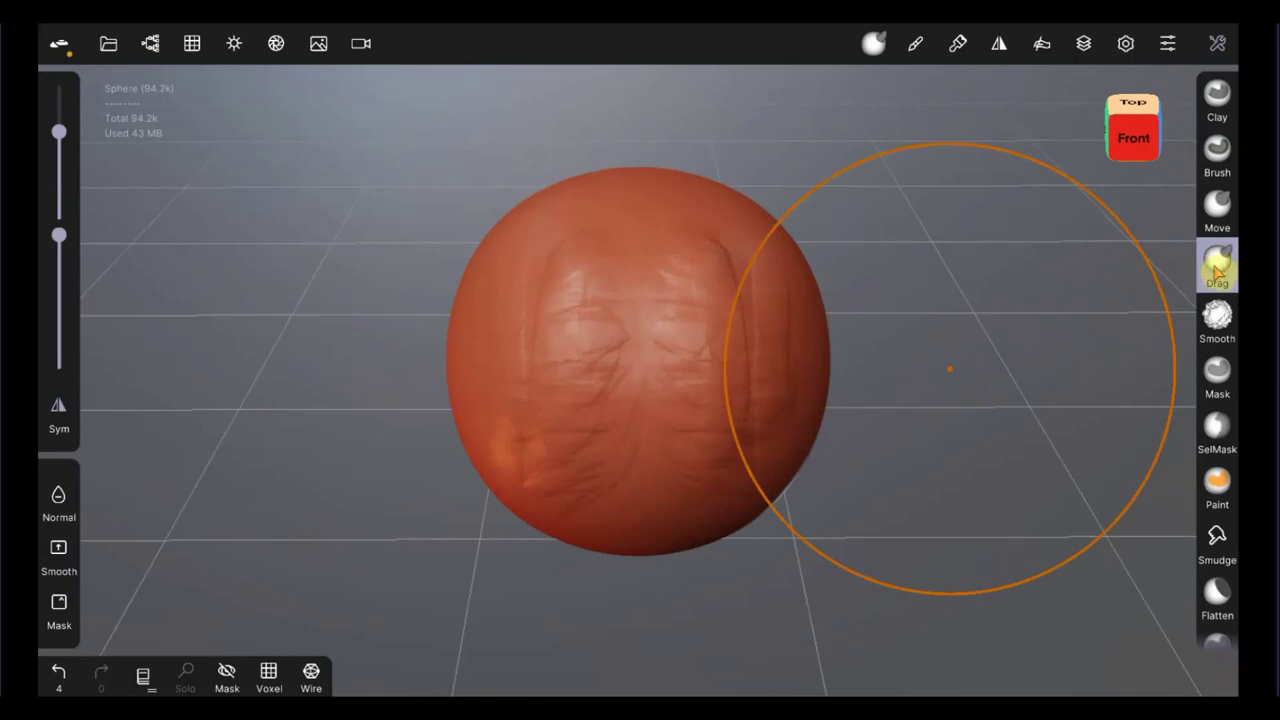
drag(59, 131, 59, 174)
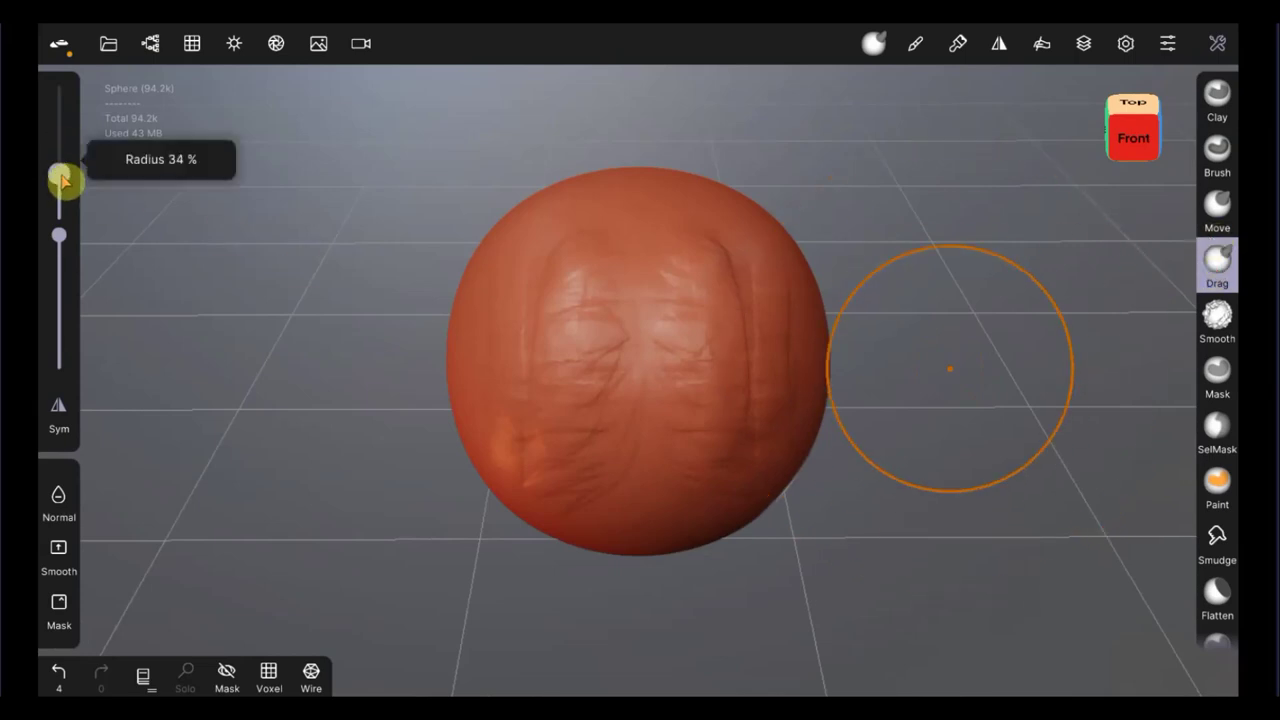
drag(59, 242, 60, 318)
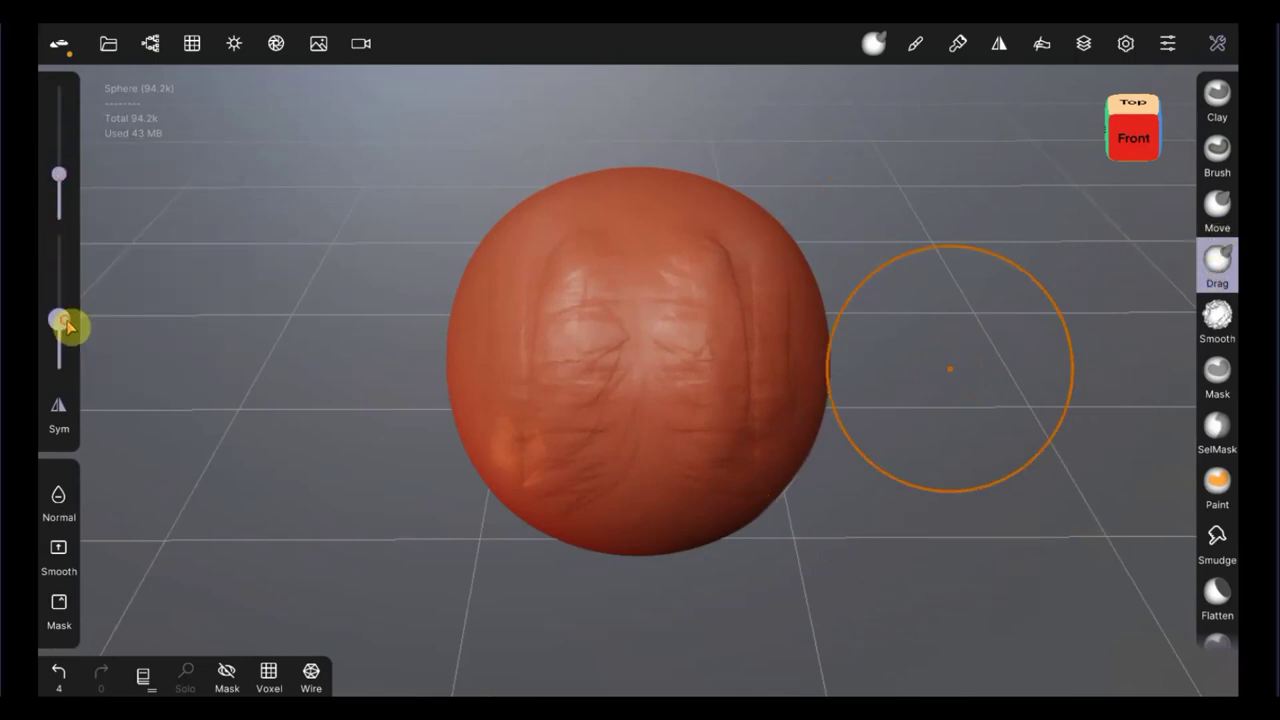
drag(581, 311, 386, 320)
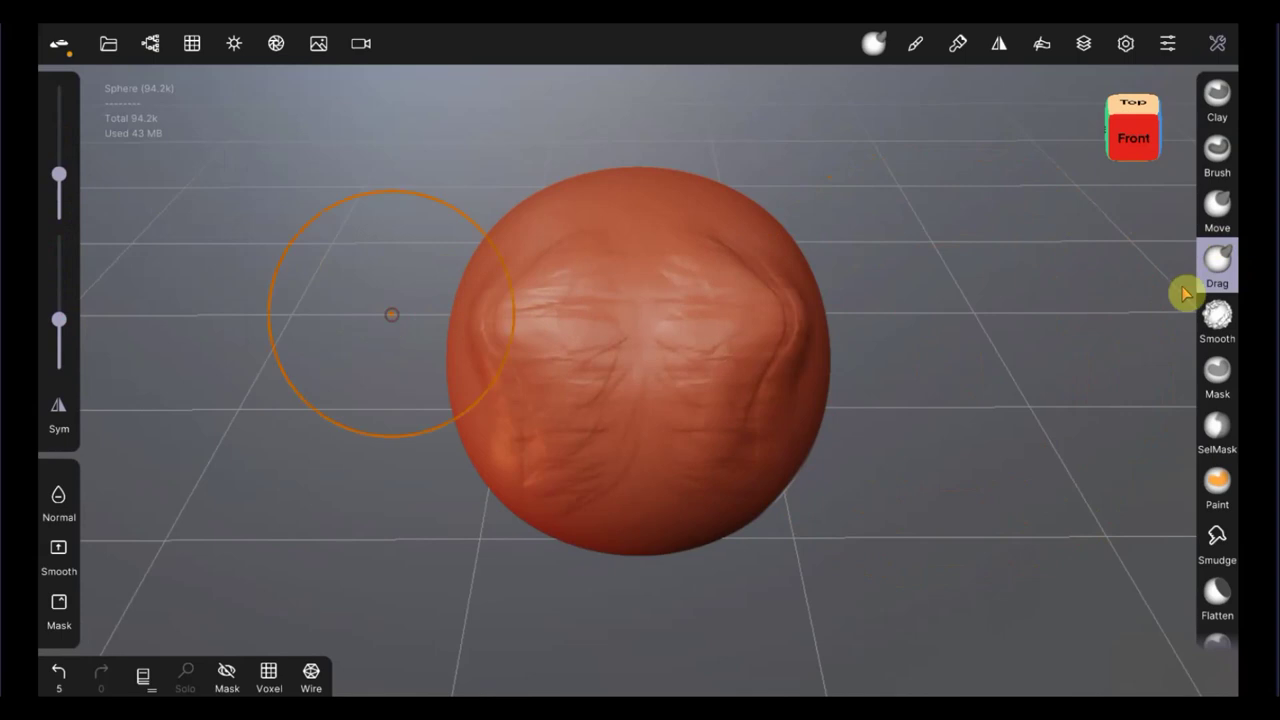
Step: With the Lathe tool, revolve a flat brim disc, then stacked rounded rings from a freehand profile
click(1218, 428)
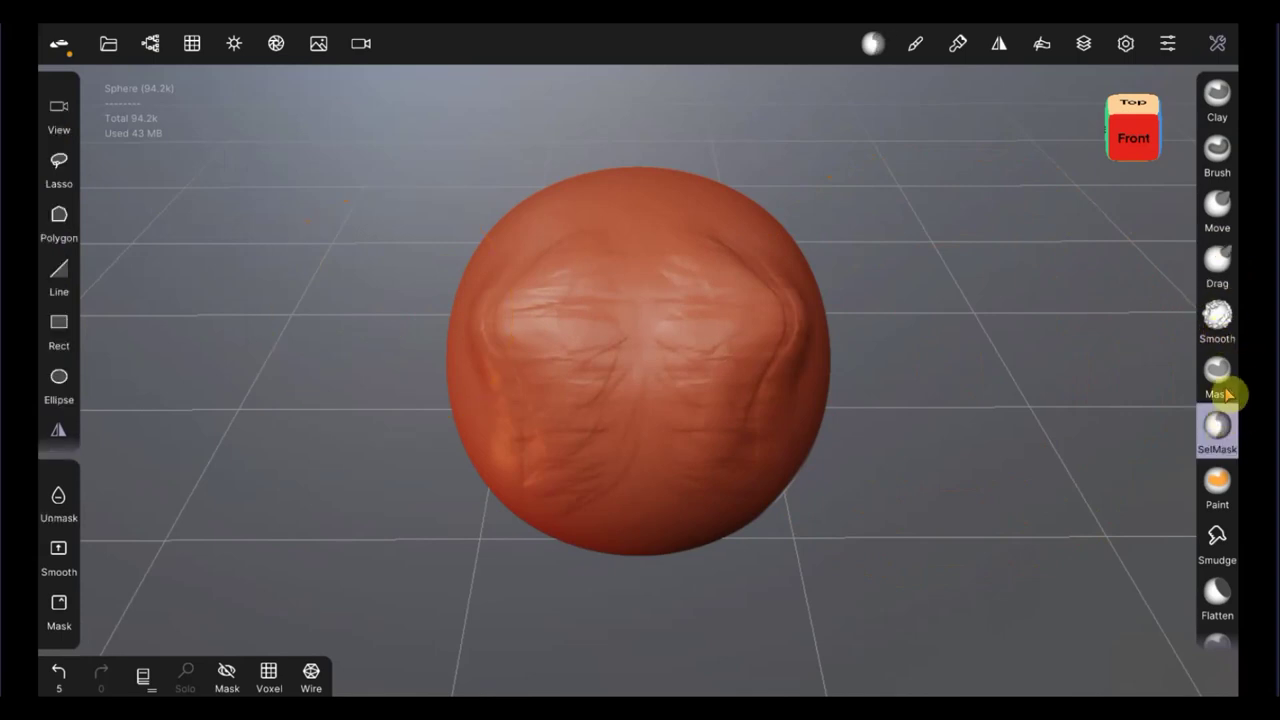
scroll(1234, 623, down, 3)
scroll(1234, 590, down, 5)
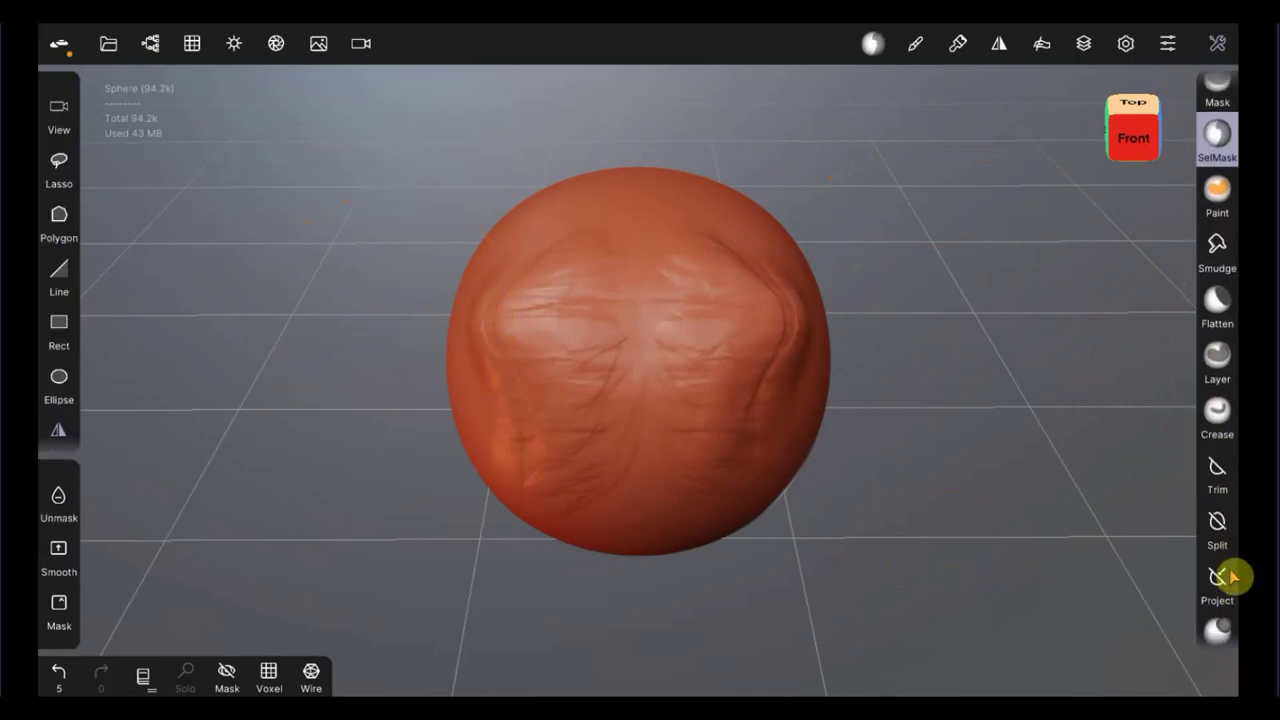
scroll(1234, 572, down, 5)
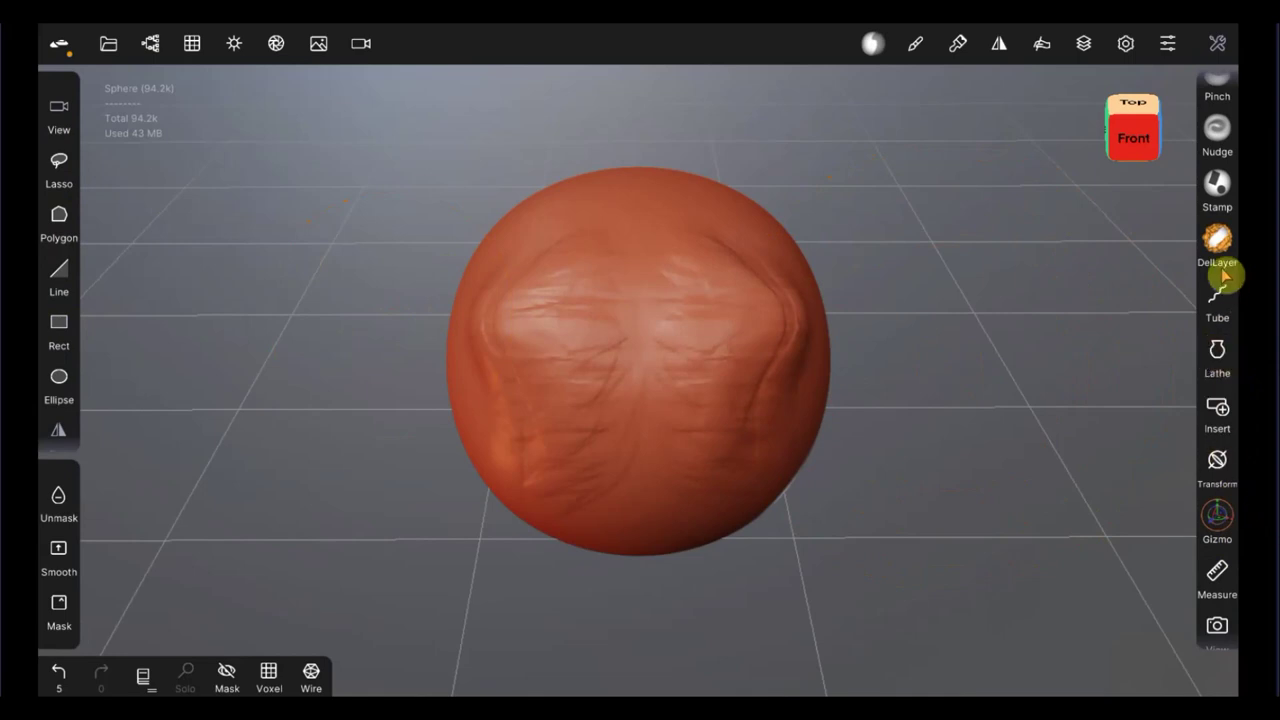
scroll(1238, 314, down, 1)
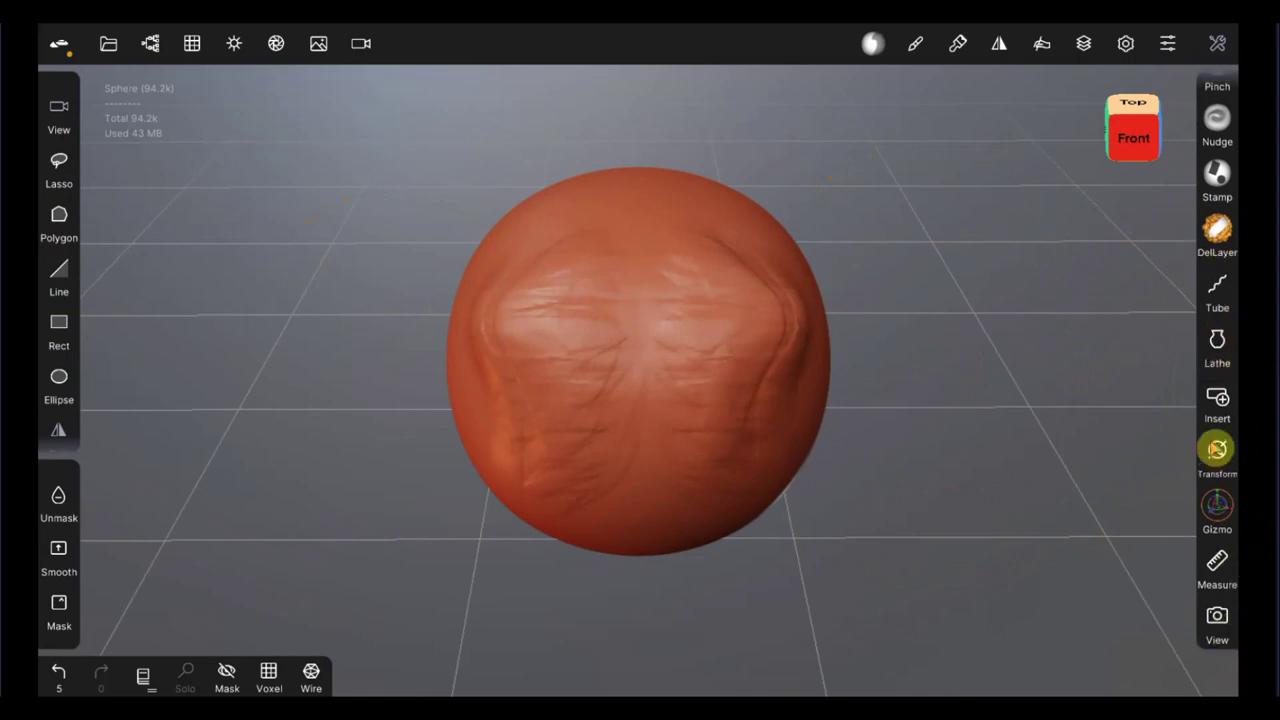
click(1217, 345)
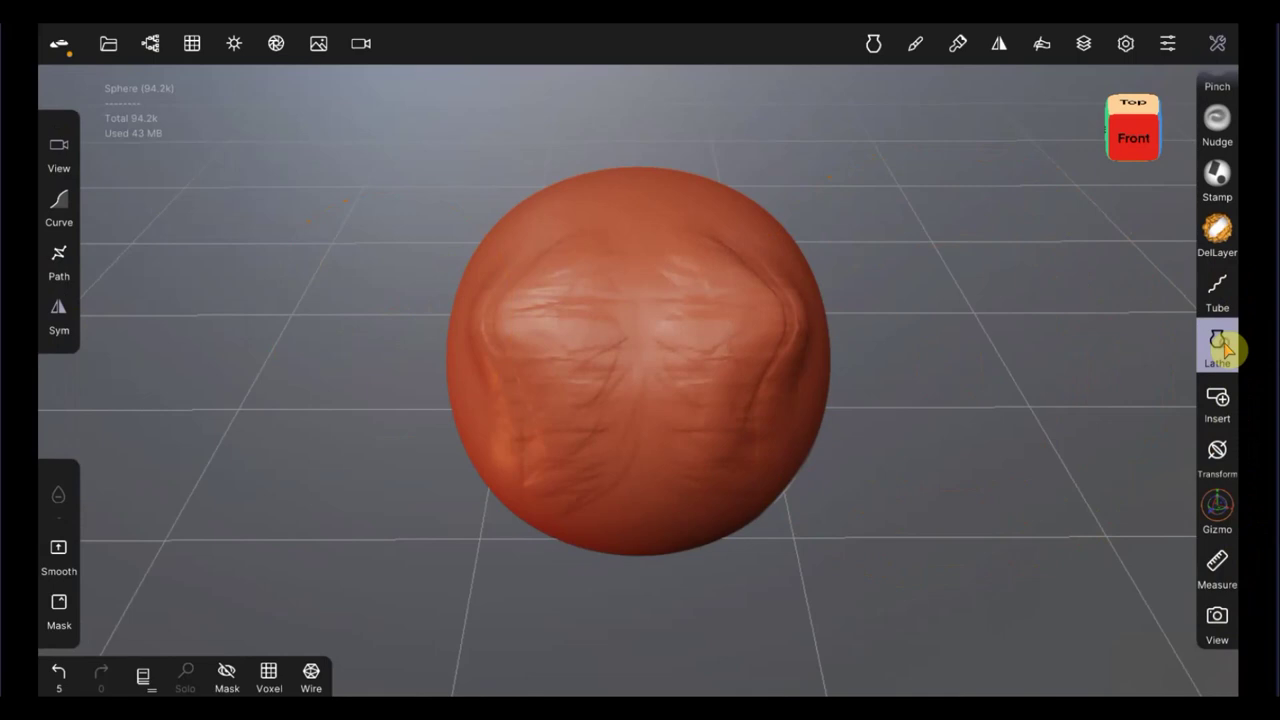
click(362, 241)
click(349, 264)
drag(331, 313, 331, 320)
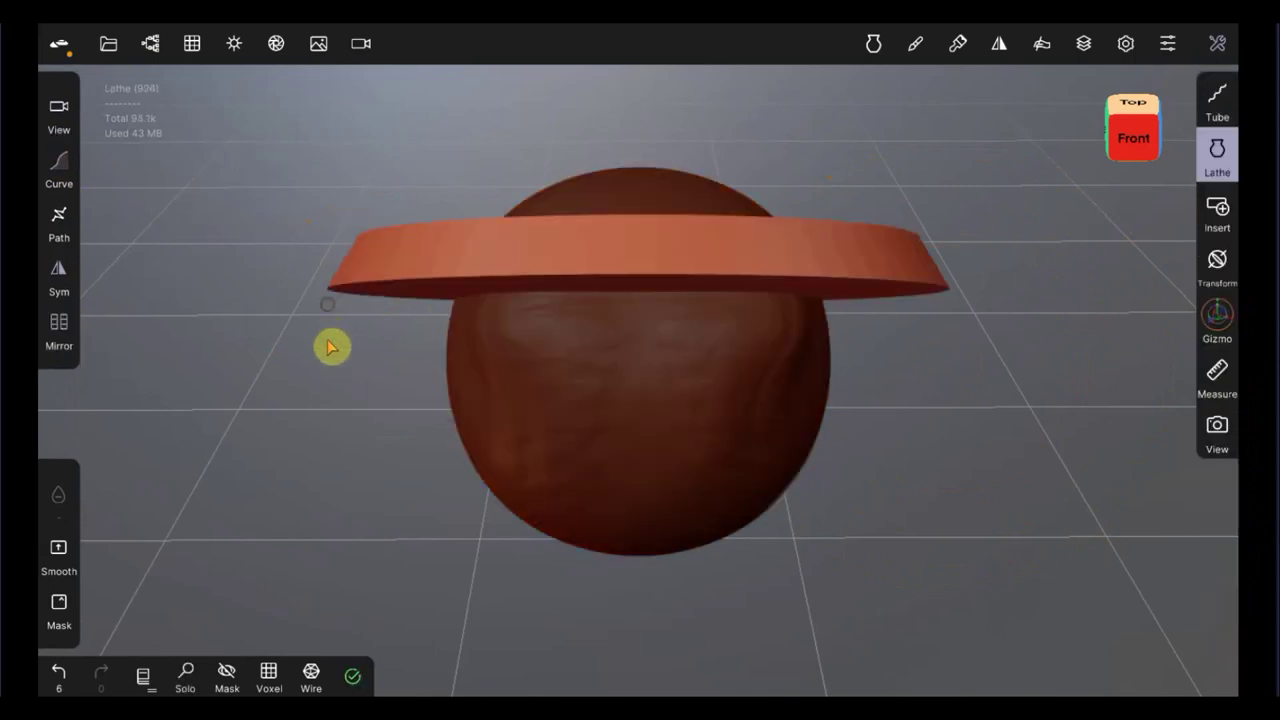
mouse_move(399, 370)
mouse_down()
mouse_move(648, 398)
mouse_move(743, 294)
mouse_move(726, 237)
mouse_move(780, 206)
mouse_move(389, 154)
mouse_move(606, 240)
mouse_move(360, 194)
mouse_move(455, 346)
mouse_move(440, 378)
mouse_up()
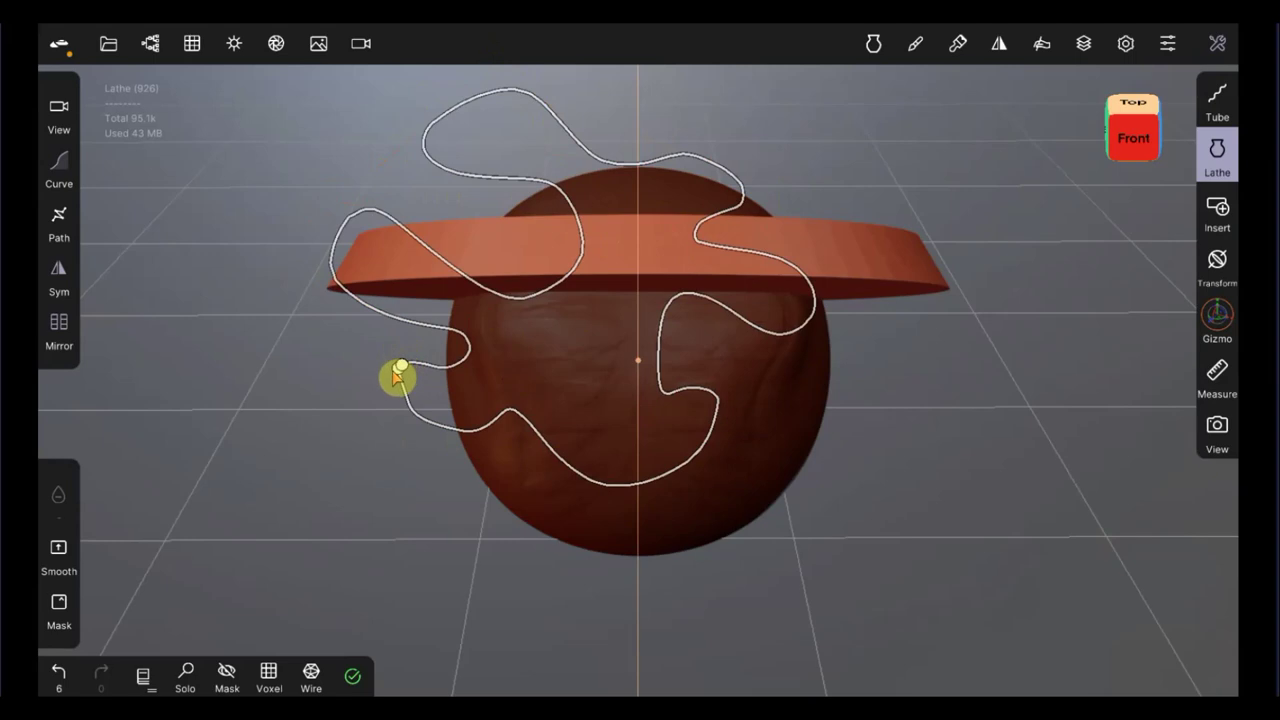
drag(396, 377, 390, 378)
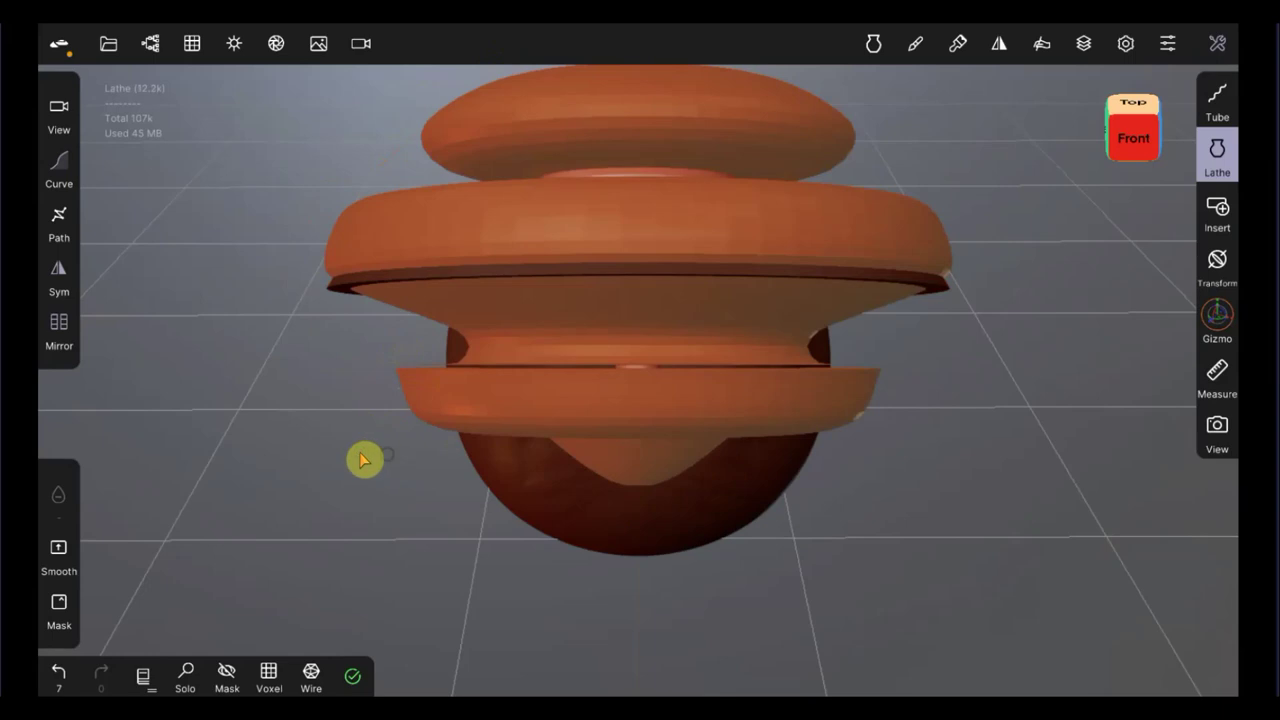
Step: Use the Gizmo to rotate the stacked-ring lathe and move it from the sphere's top to its left side
click(1218, 317)
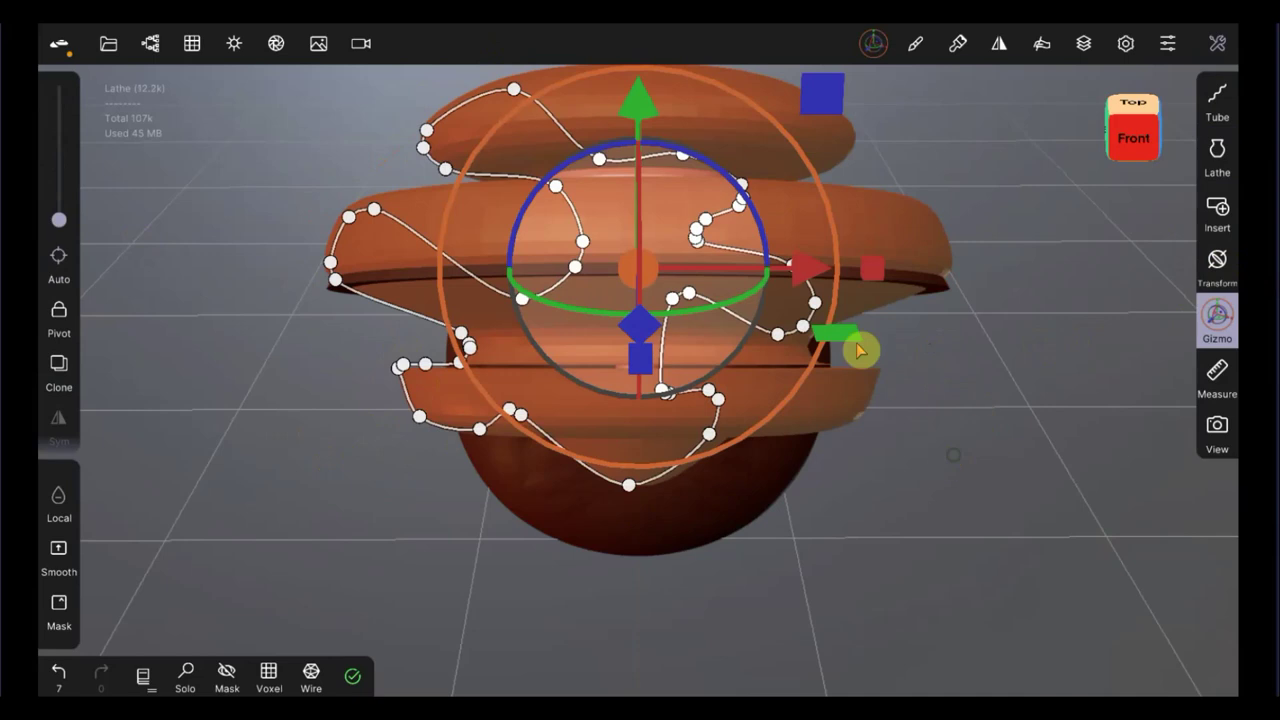
drag(842, 242, 757, 263)
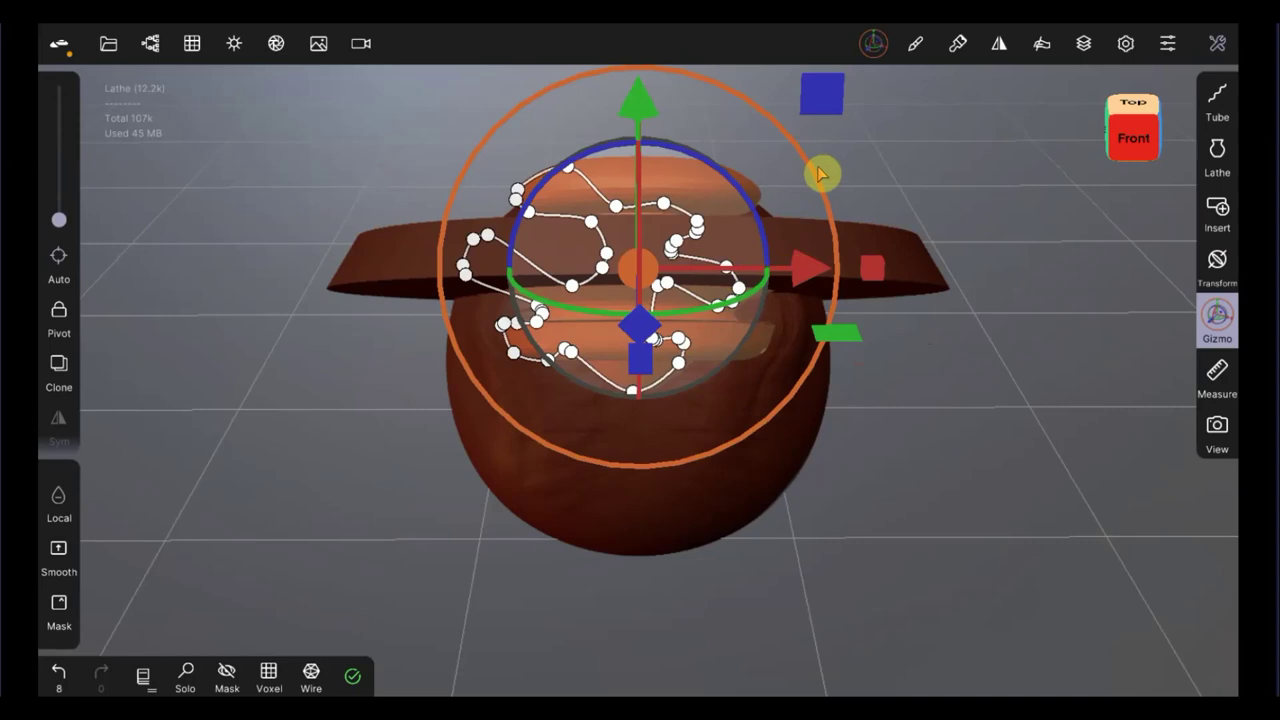
mouse_move(818, 100)
mouse_down()
mouse_move(713, 115)
mouse_move(405, 90)
mouse_move(1150, 118)
mouse_move(1137, 191)
mouse_up()
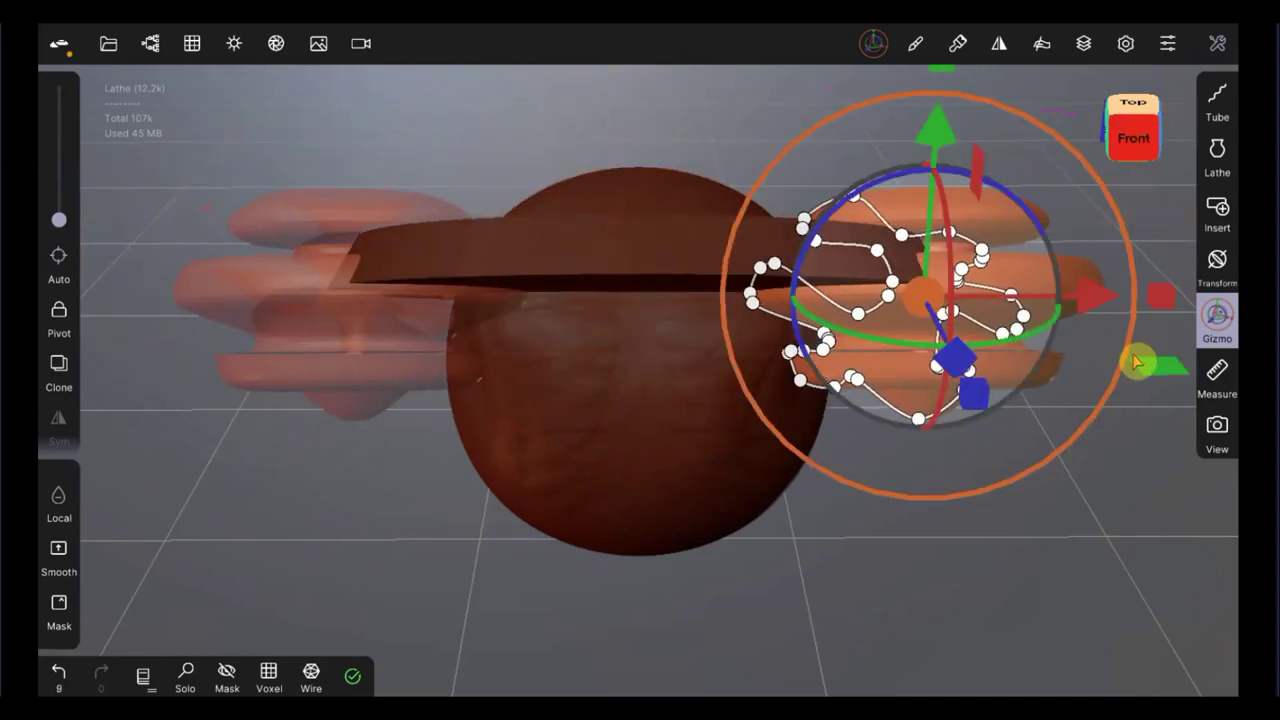
mouse_move(1163, 374)
mouse_down()
mouse_move(903, 266)
mouse_move(740, 234)
mouse_move(555, 236)
mouse_up()
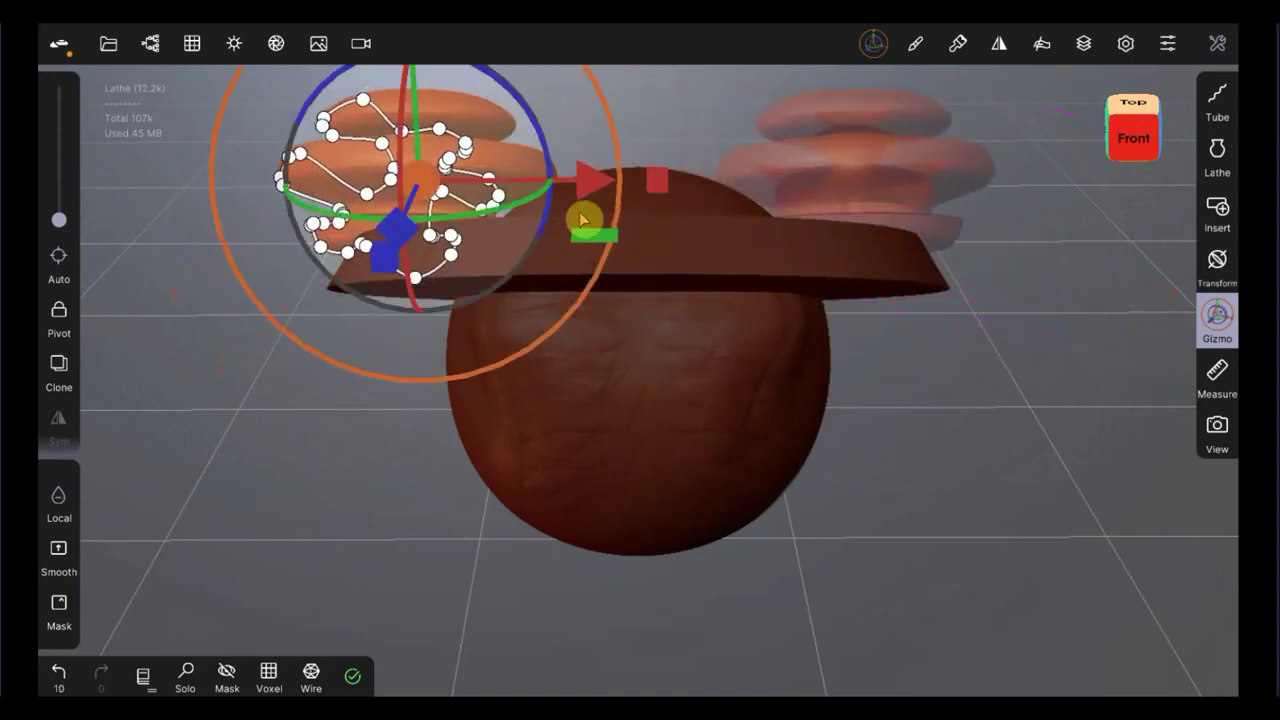
mouse_move(401, 236)
mouse_down()
mouse_move(514, 186)
mouse_move(537, 220)
mouse_move(600, 474)
mouse_move(803, 395)
mouse_up()
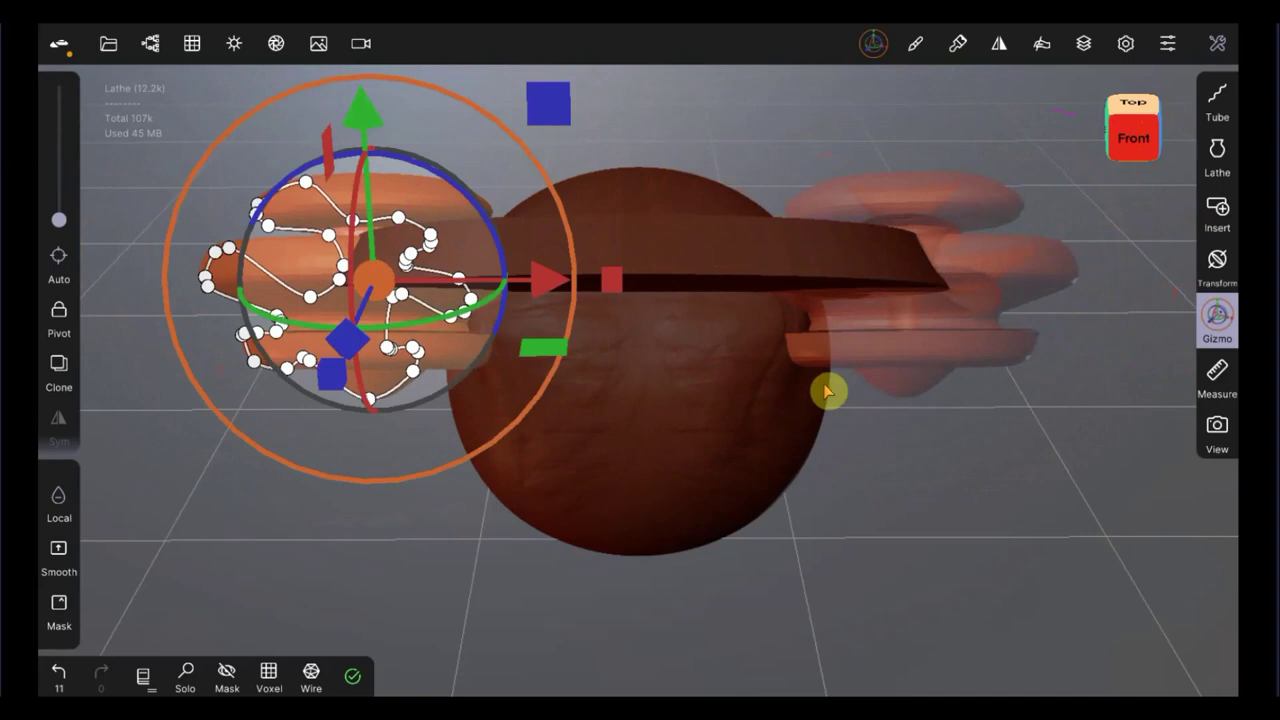
scroll(829, 391, up, 3)
scroll(851, 391, up, 3)
scroll(851, 391, up, 3)
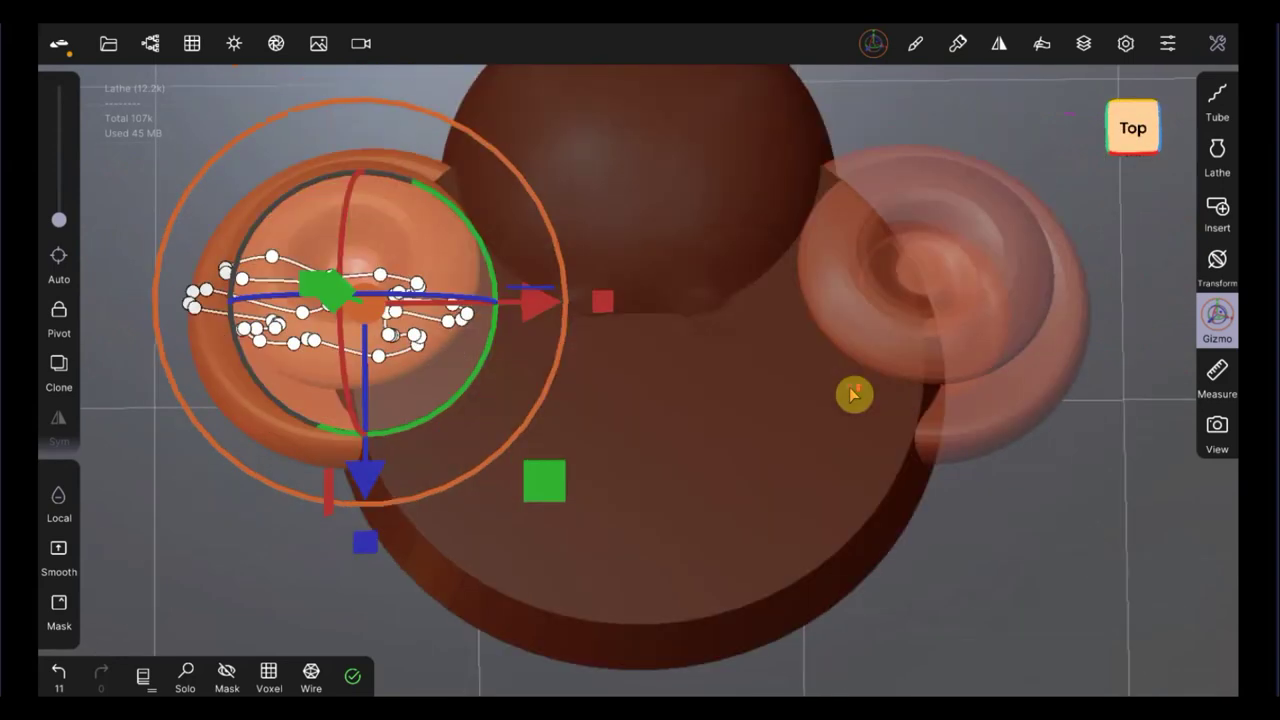
scroll(853, 395, down, 3)
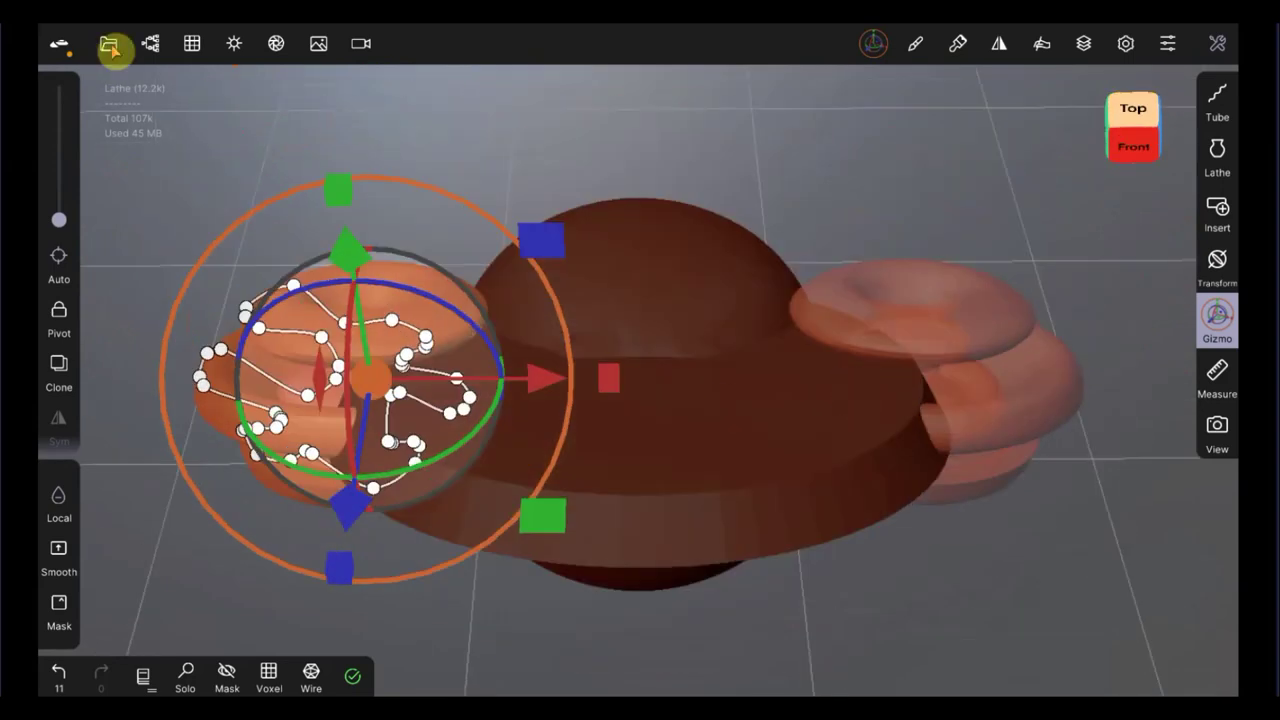
Step: Delete both Lathe objects and the old Sphere, then add a fresh Sphere primitive
click(152, 44)
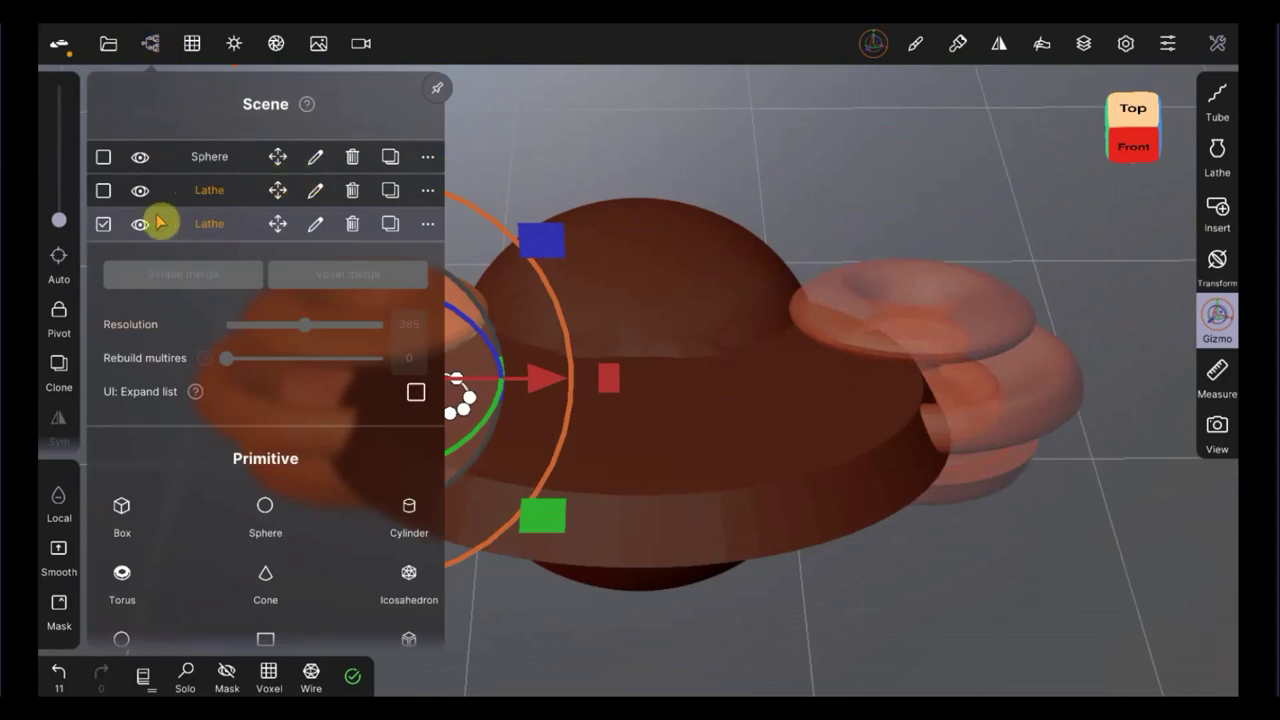
click(355, 223)
click(354, 190)
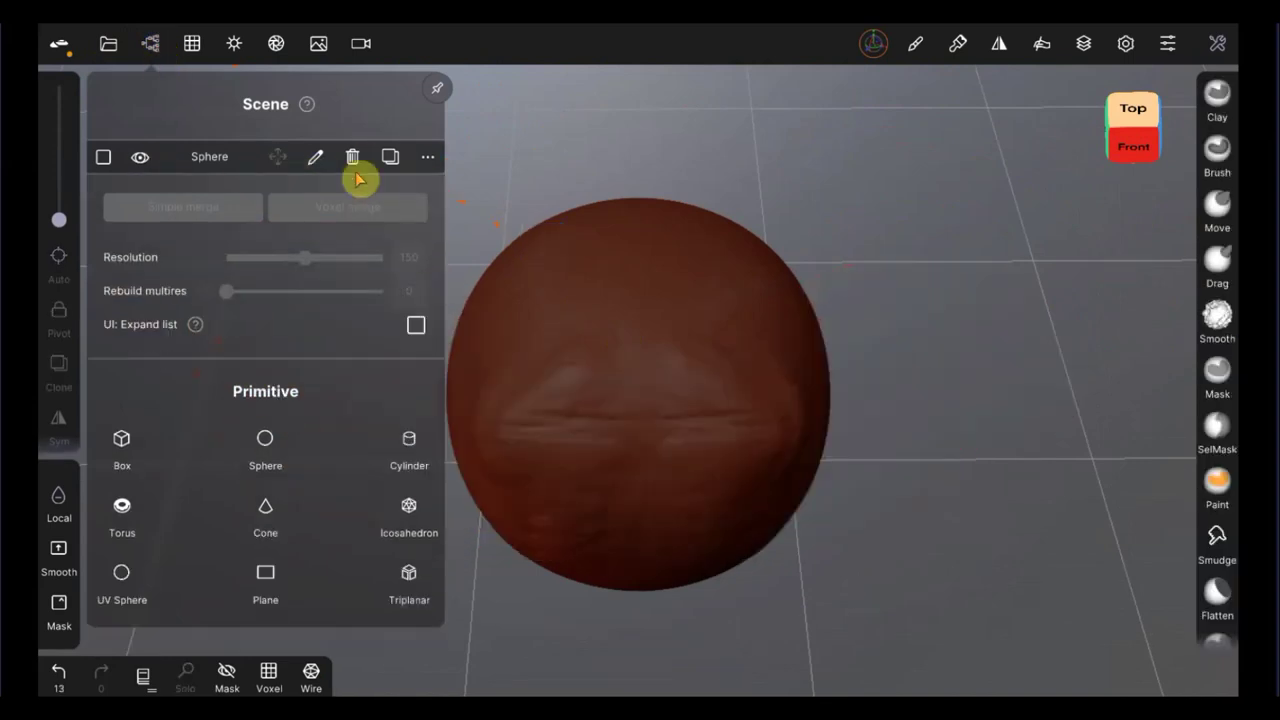
click(355, 172)
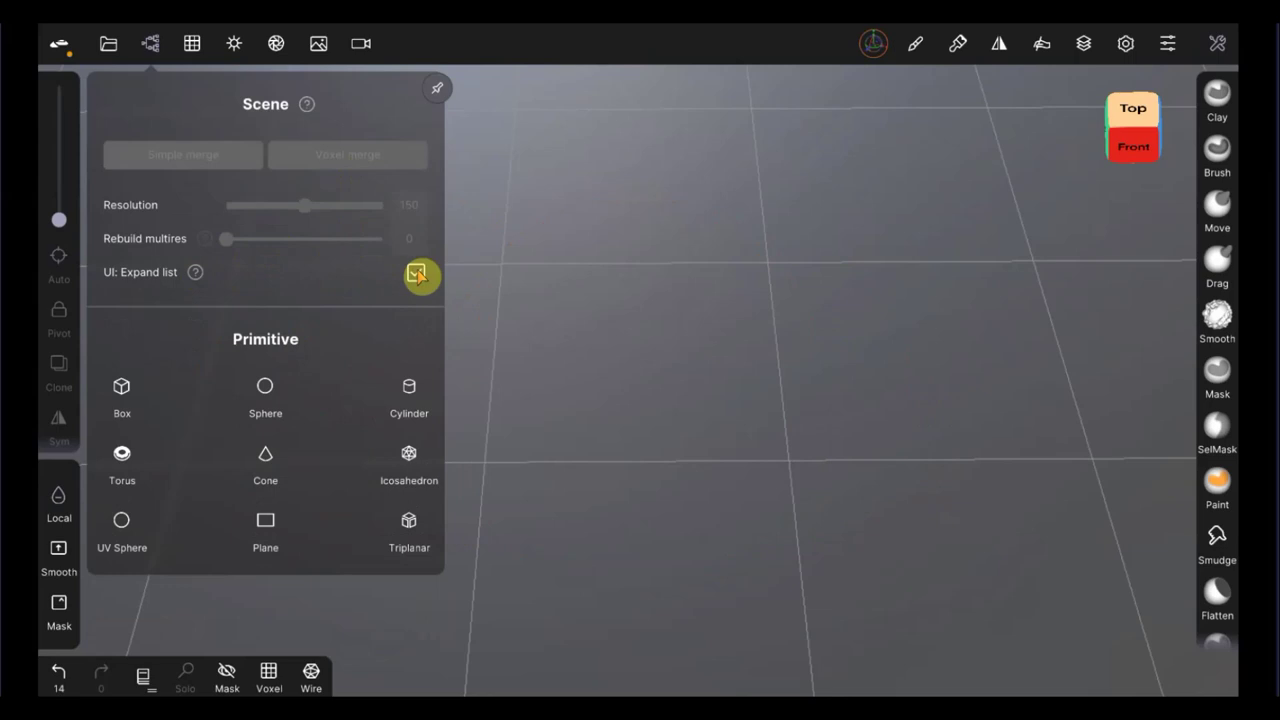
click(267, 390)
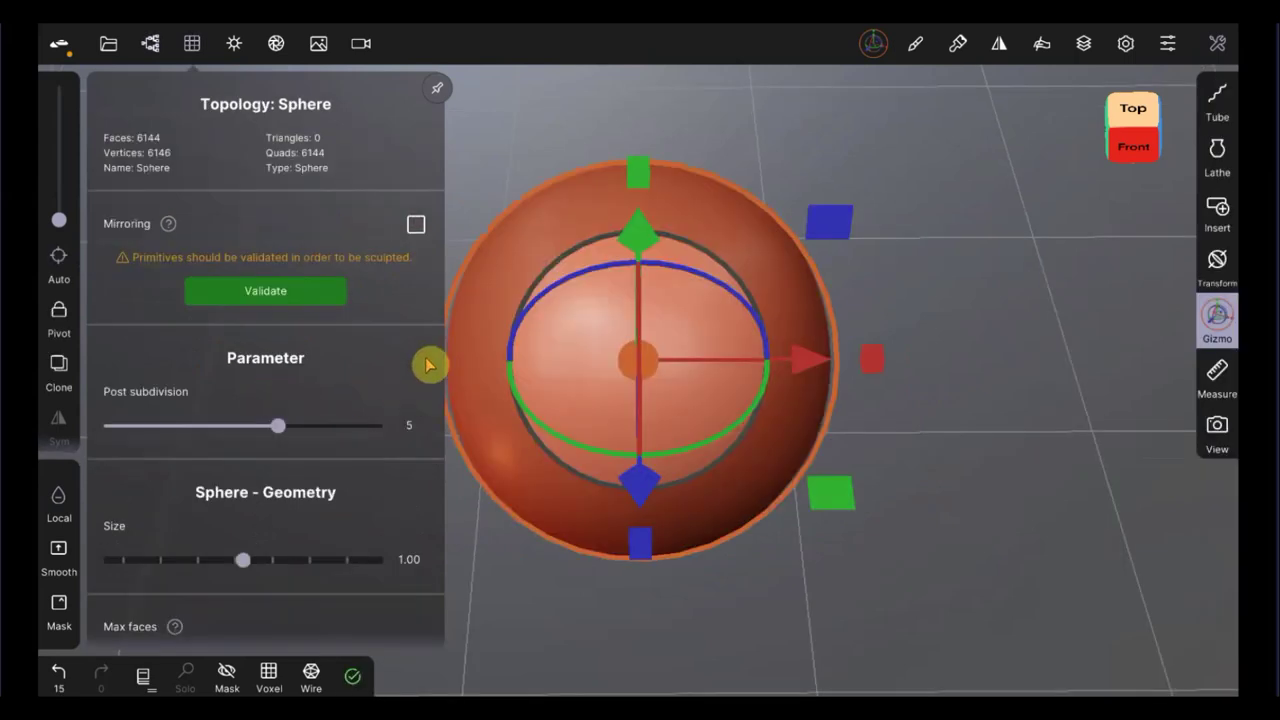
Step: Convert the new Sphere to Triplanar at resolution 117 with Force cubic on
click(152, 45)
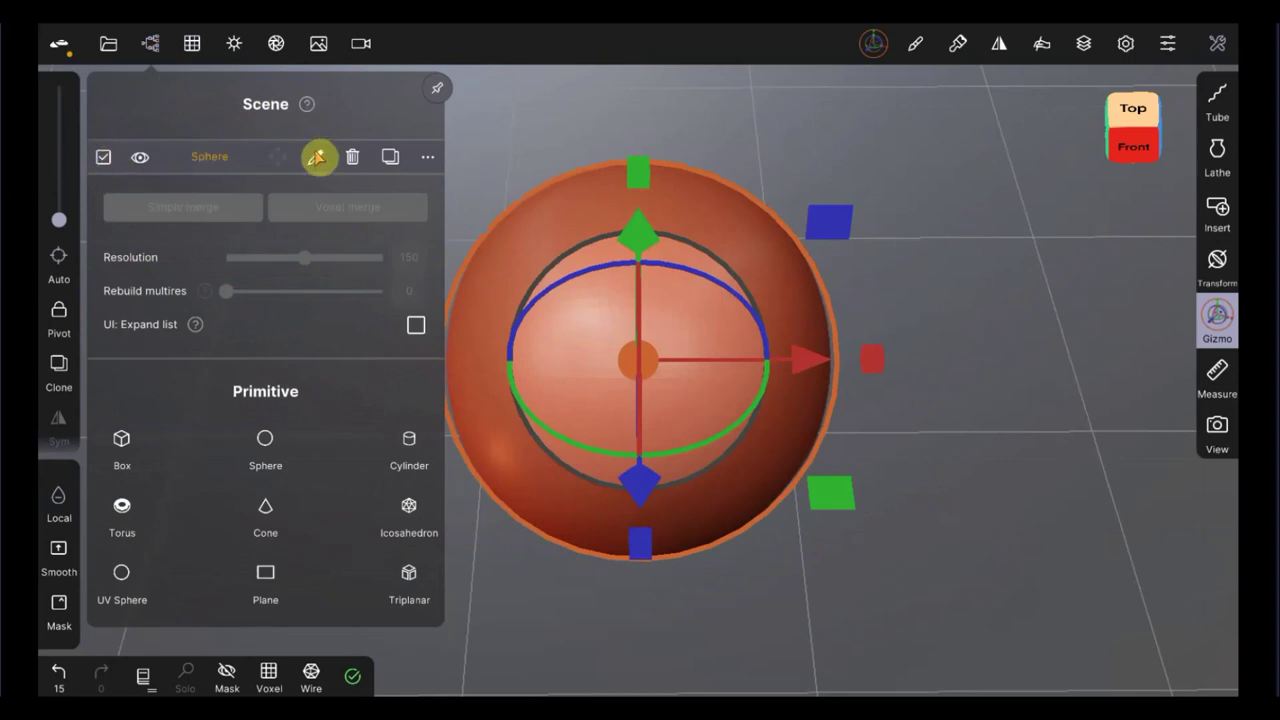
click(429, 160)
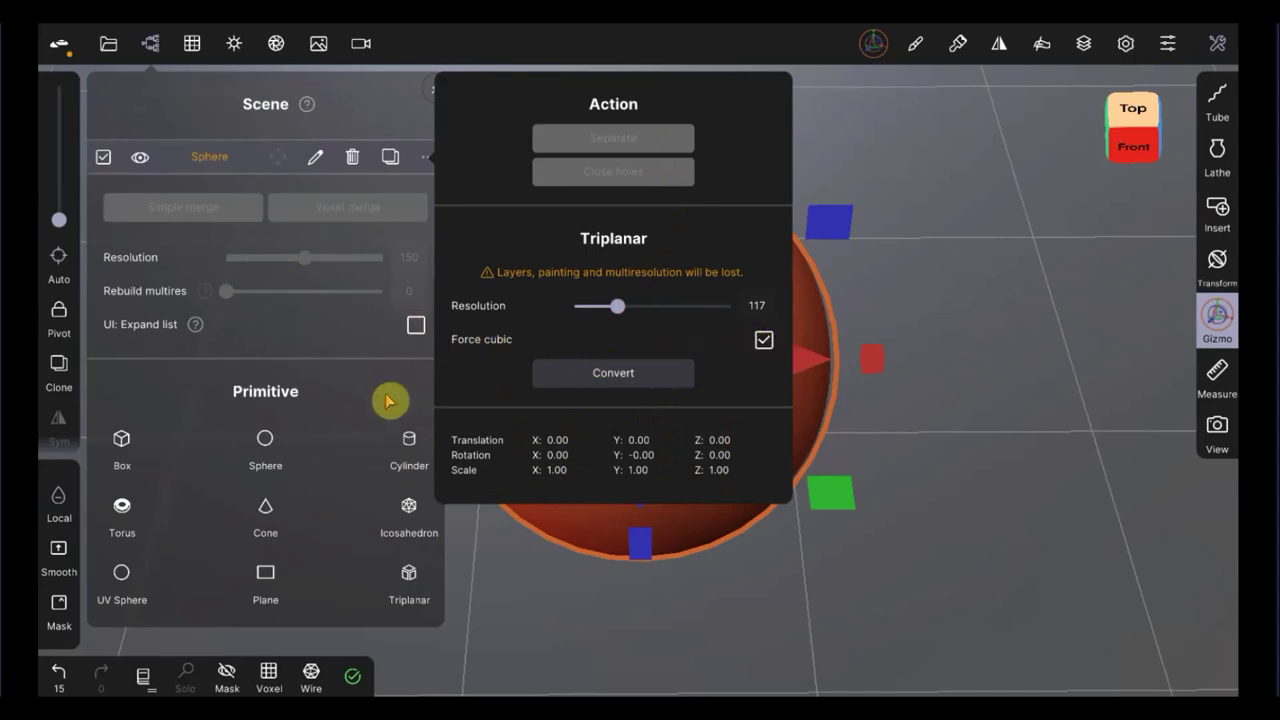
click(629, 381)
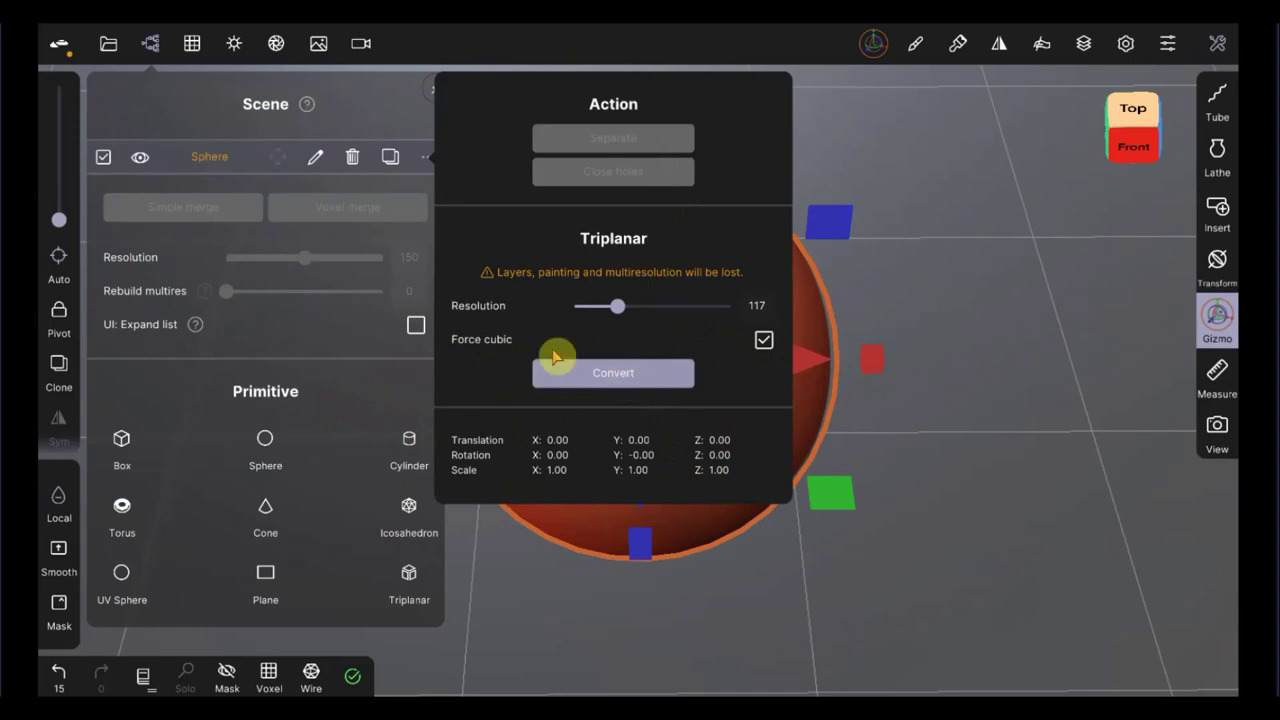
Step: Orbit around the Triplanar box and mask its right-side silhouette, including the top corners
click(905, 407)
mouse_move(949, 423)
mouse_down()
mouse_move(1083, 393)
mouse_move(1229, 337)
mouse_move(1071, 383)
mouse_up()
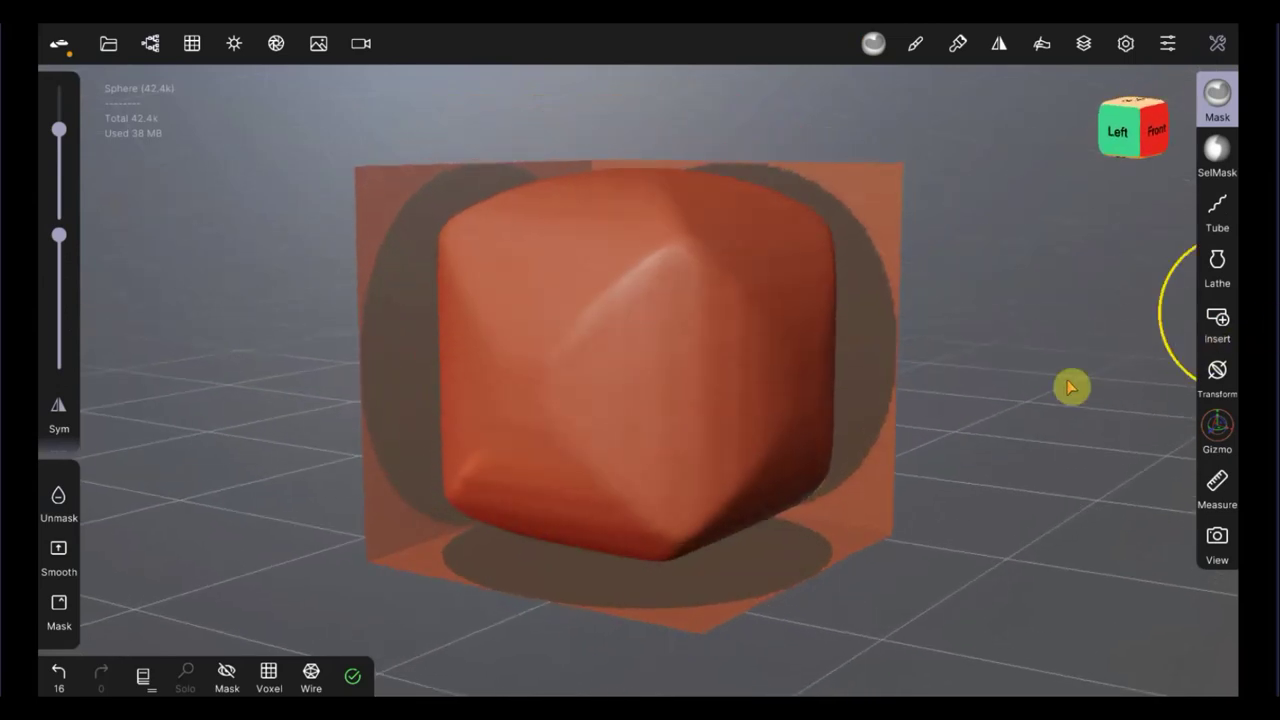
mouse_move(988, 404)
mouse_down()
mouse_move(1174, 437)
mouse_move(1236, 420)
mouse_up()
mouse_move(1004, 408)
mouse_down()
mouse_move(1014, 420)
mouse_move(1094, 409)
mouse_move(849, 430)
mouse_move(486, 429)
mouse_move(449, 463)
mouse_move(522, 475)
mouse_up()
middle_drag(731, 427, 803, 417)
click(698, 402)
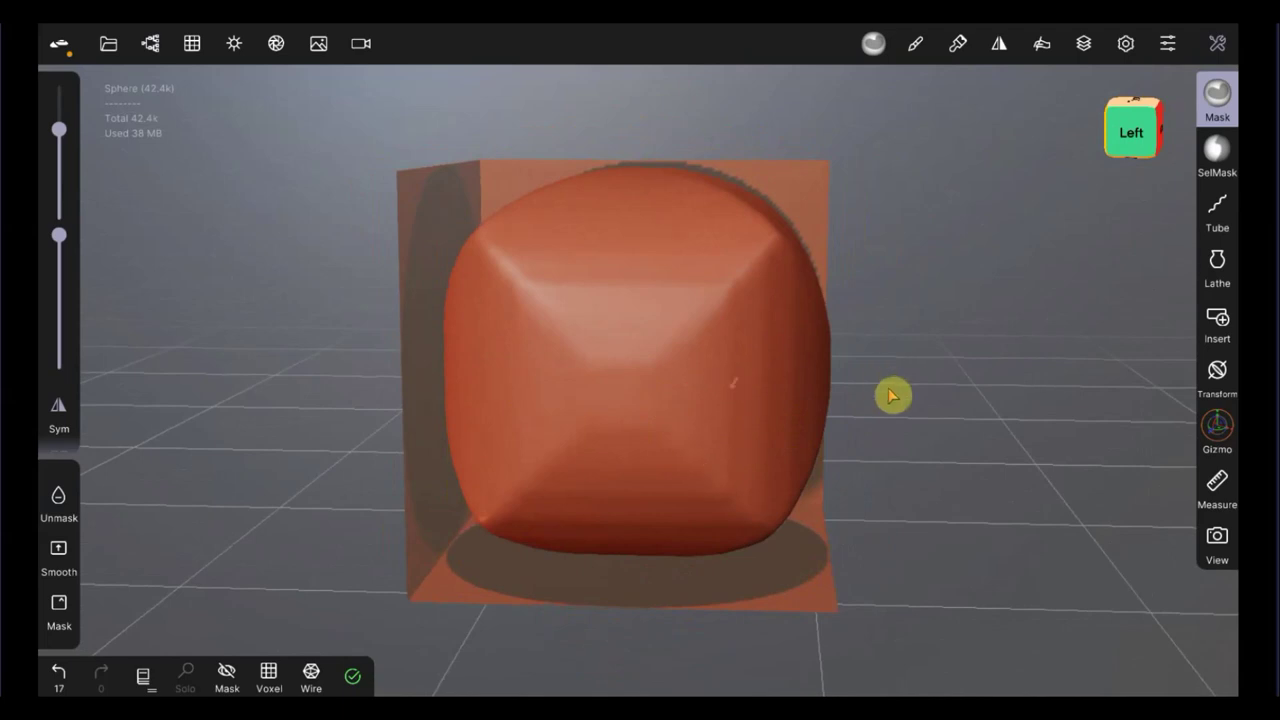
mouse_move(939, 427)
middle_down()
mouse_move(723, 420)
mouse_move(454, 437)
mouse_move(224, 404)
middle_up()
mouse_move(491, 286)
mouse_down()
mouse_move(569, 254)
mouse_move(515, 256)
mouse_up()
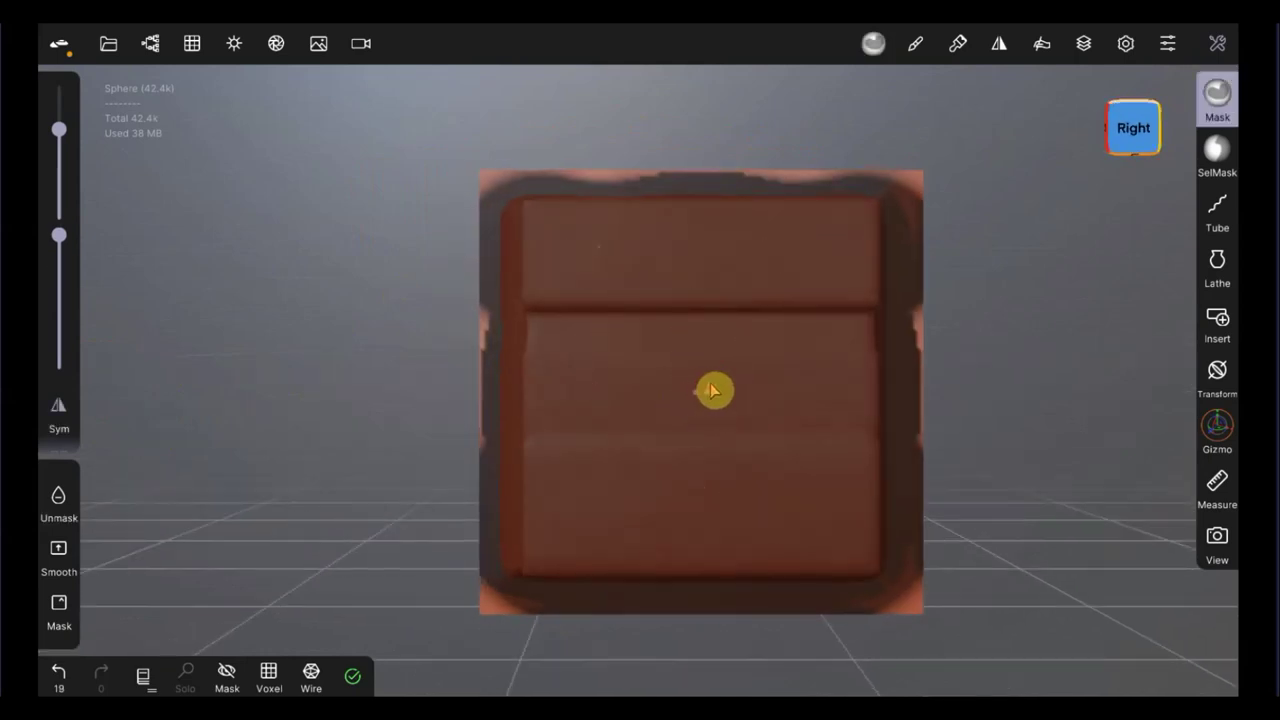
Step: Smooth the mask on the box's right-side silhouette with Shift held
key(shift)
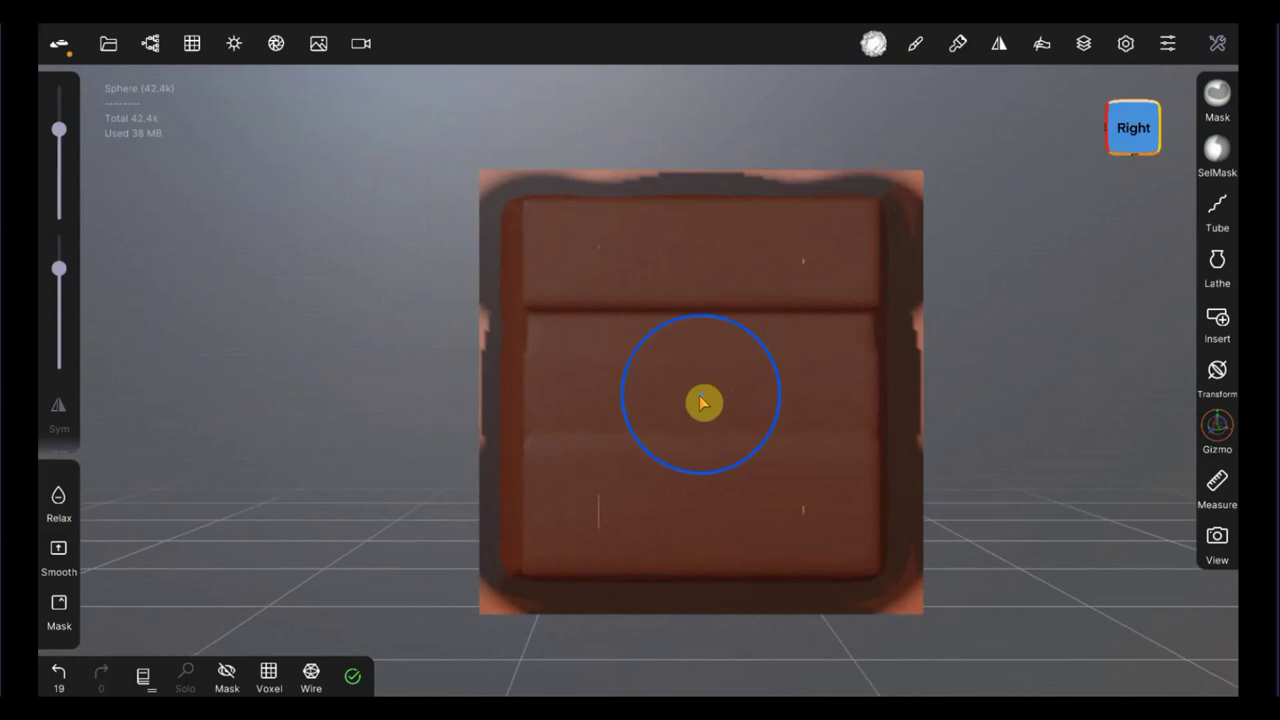
shift+drag(734, 418, 714, 406)
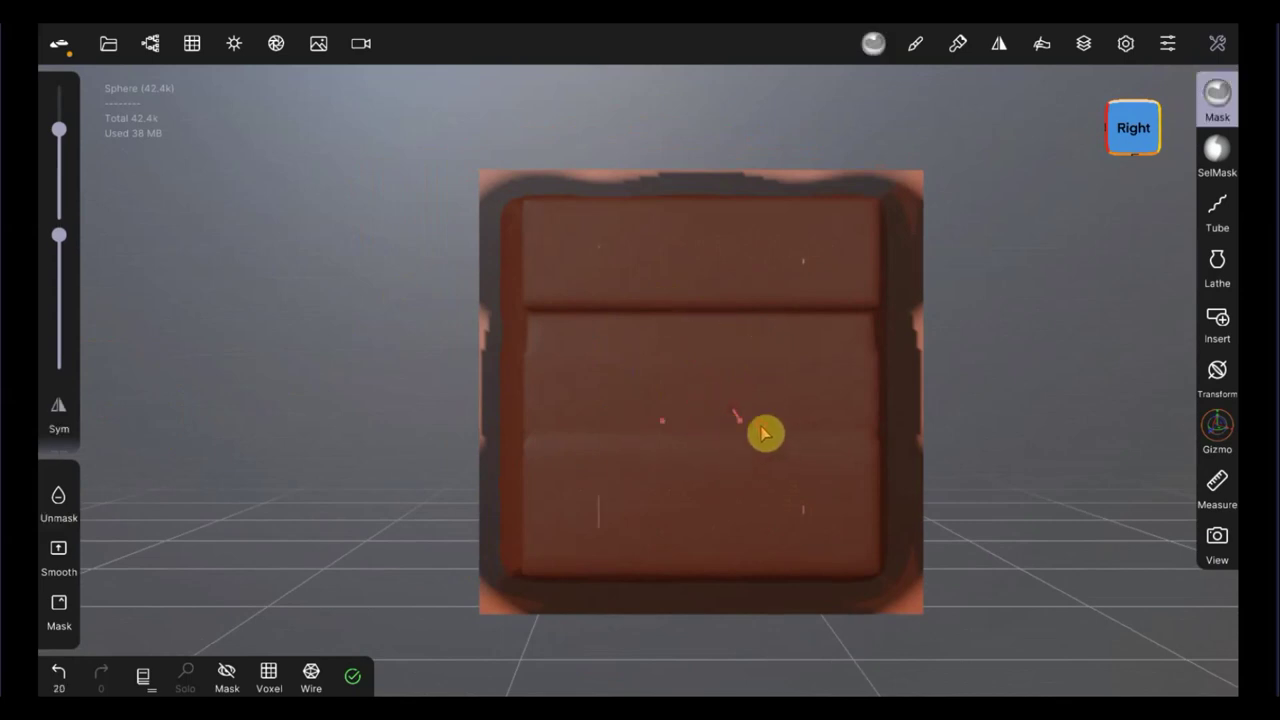
drag(951, 457, 1063, 528)
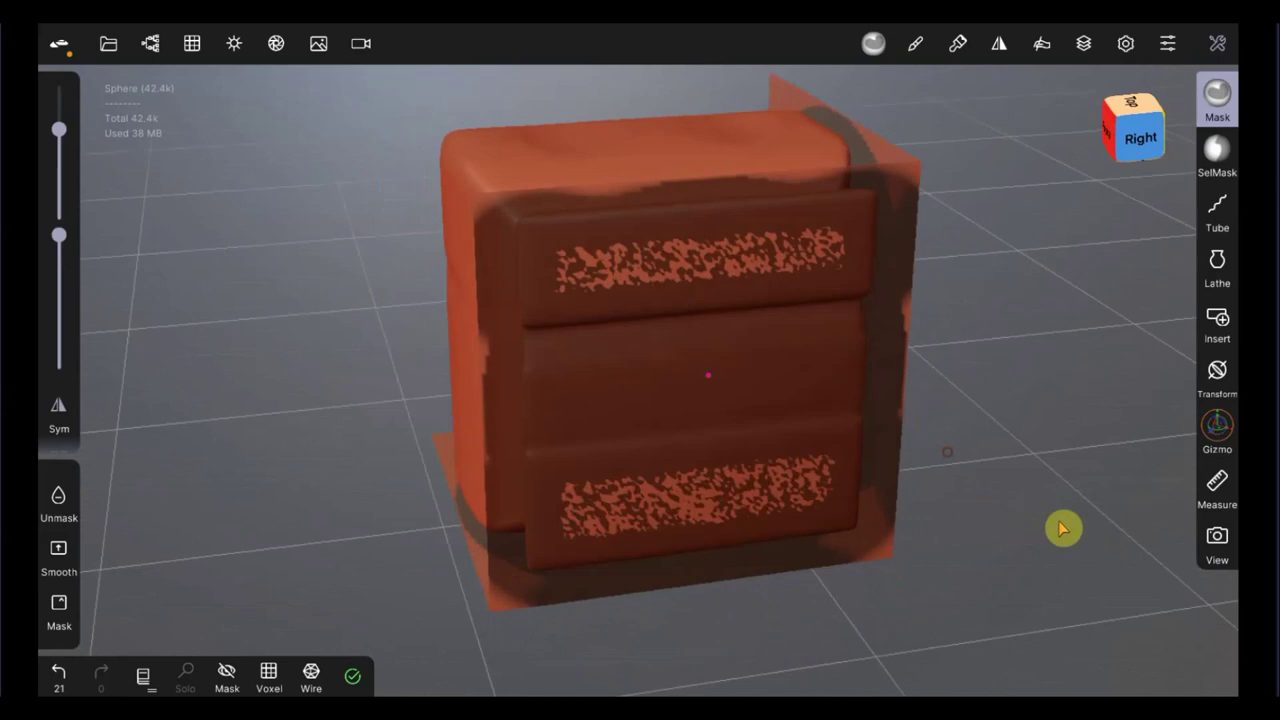
mouse_move(920, 457)
mouse_down()
mouse_move(1194, 503)
mouse_move(1097, 480)
mouse_up()
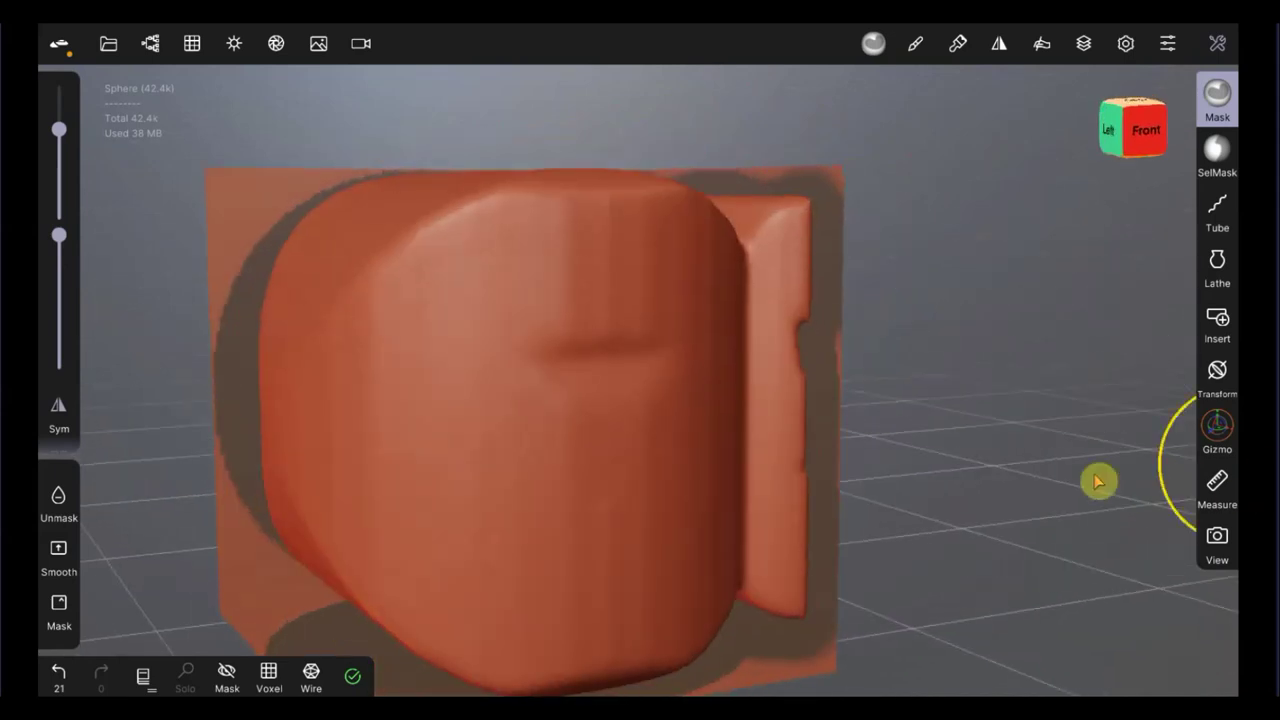
drag(968, 483, 872, 454)
Step: Snap to the front view, return to the Mask brush and orbit to see the box's bottom
key(c)
key(1)
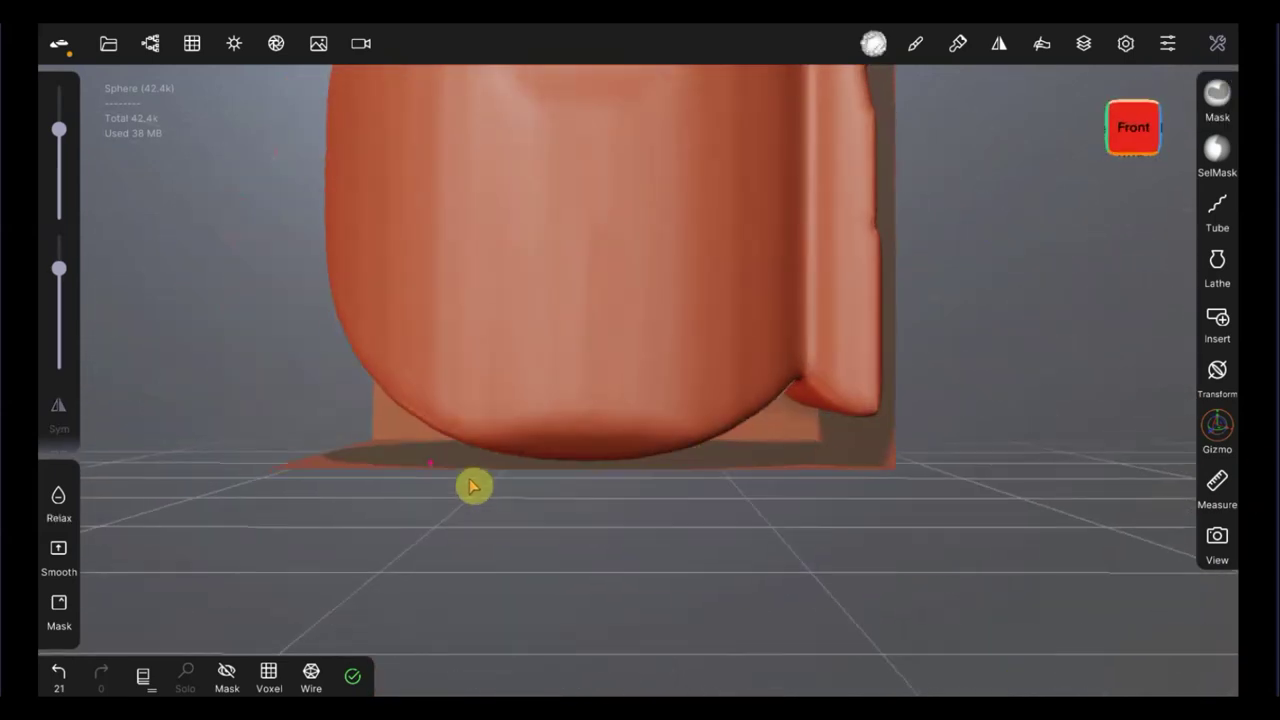
key(m)
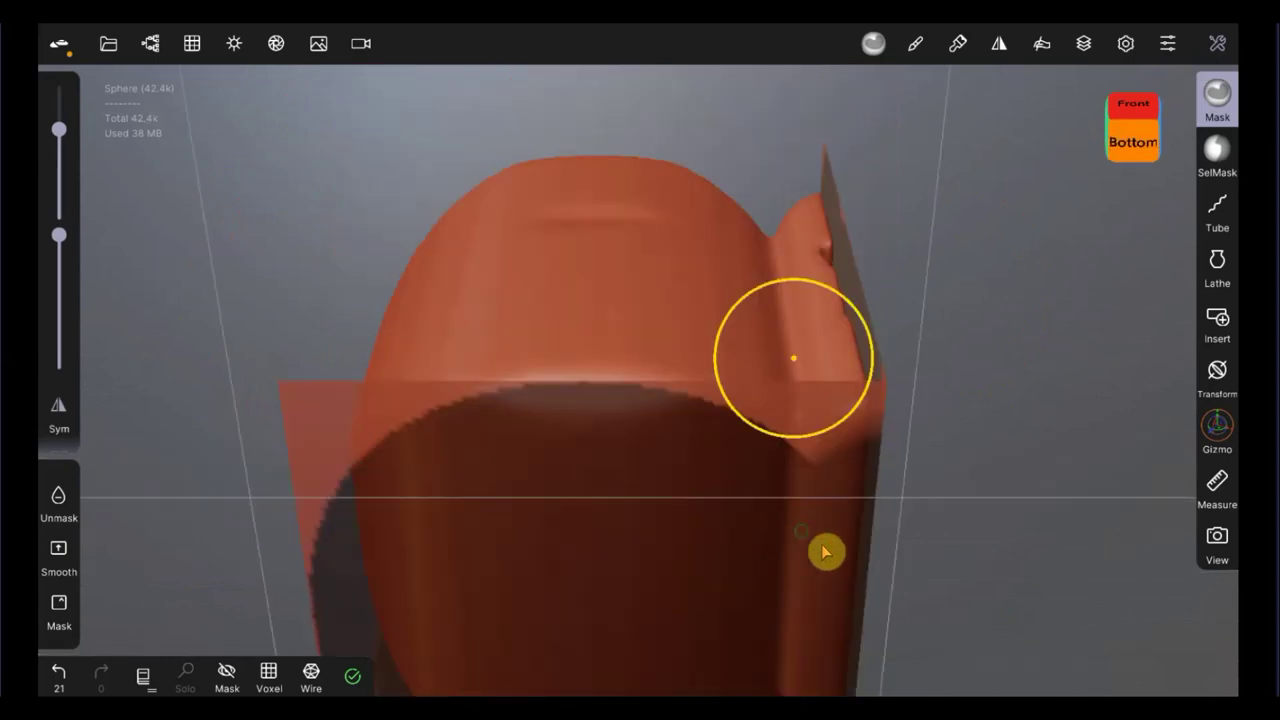
mouse_move(946, 449)
mouse_down()
mouse_move(974, 531)
mouse_move(929, 583)
mouse_move(795, 608)
mouse_move(491, 629)
mouse_up()
drag(580, 594, 637, 534)
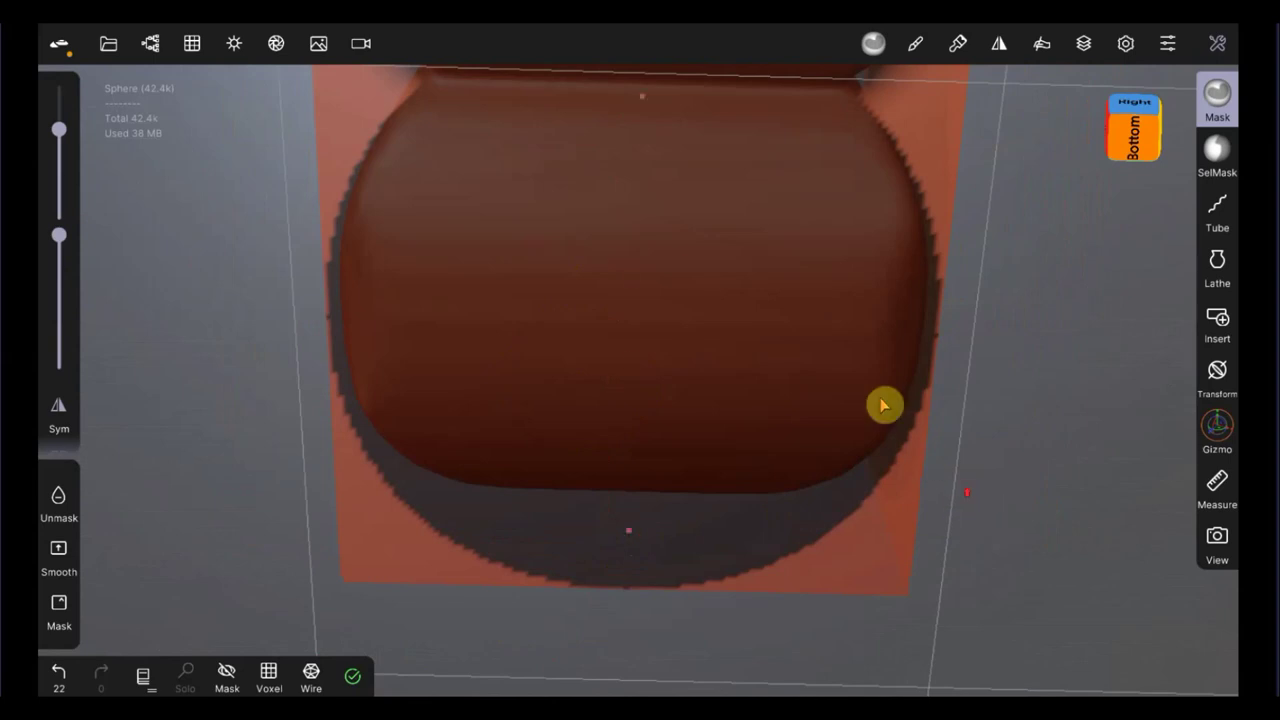
Step: Add mask dabs along the box's bottom silhouette and right edge
click(994, 494)
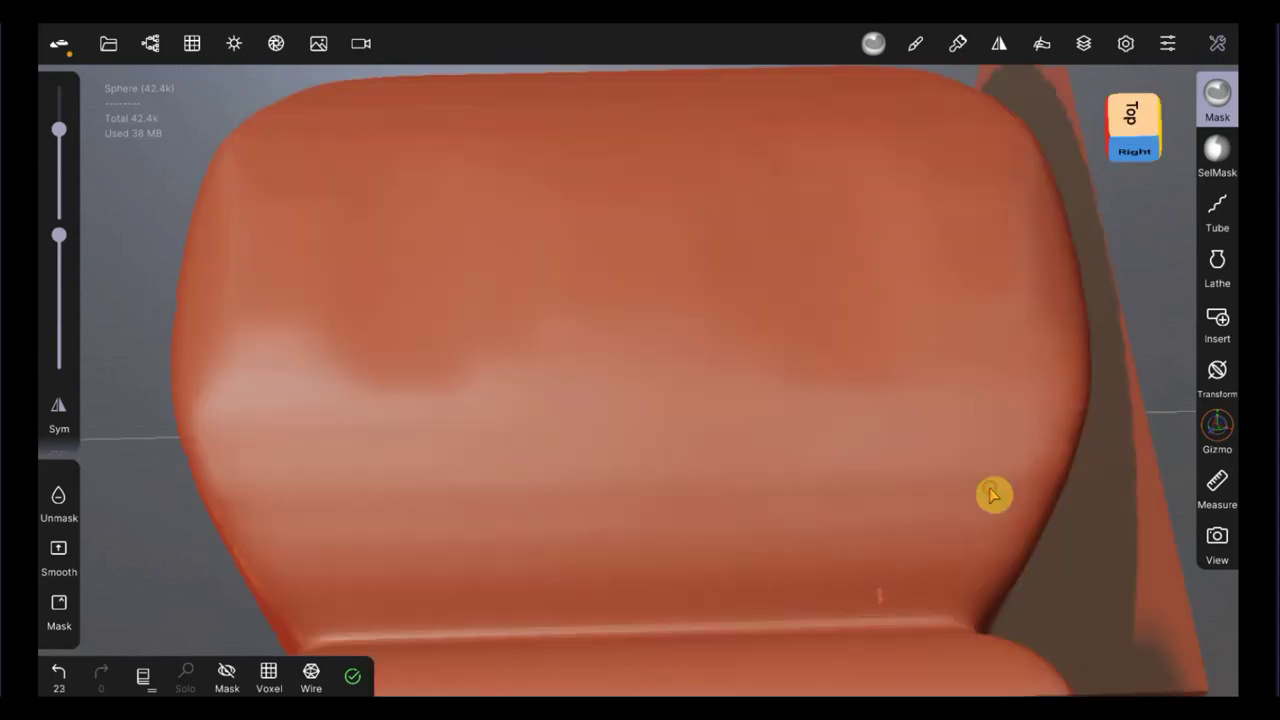
click(994, 470)
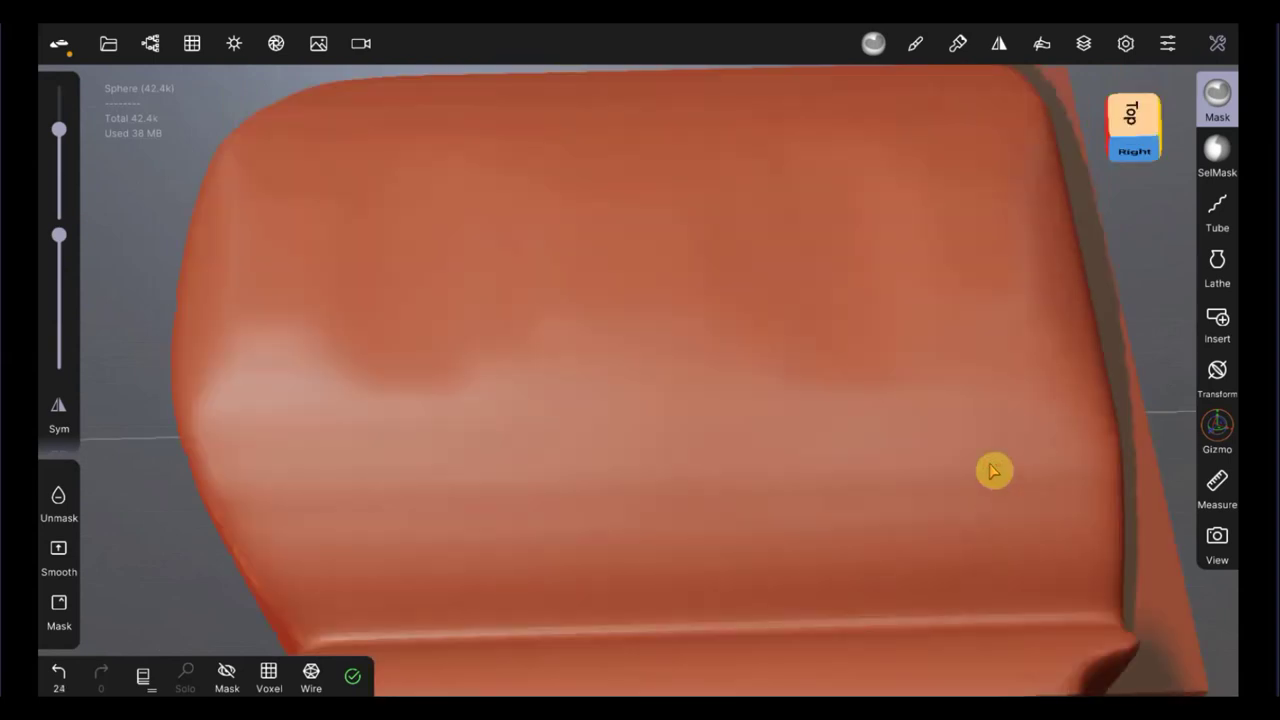
click(994, 470)
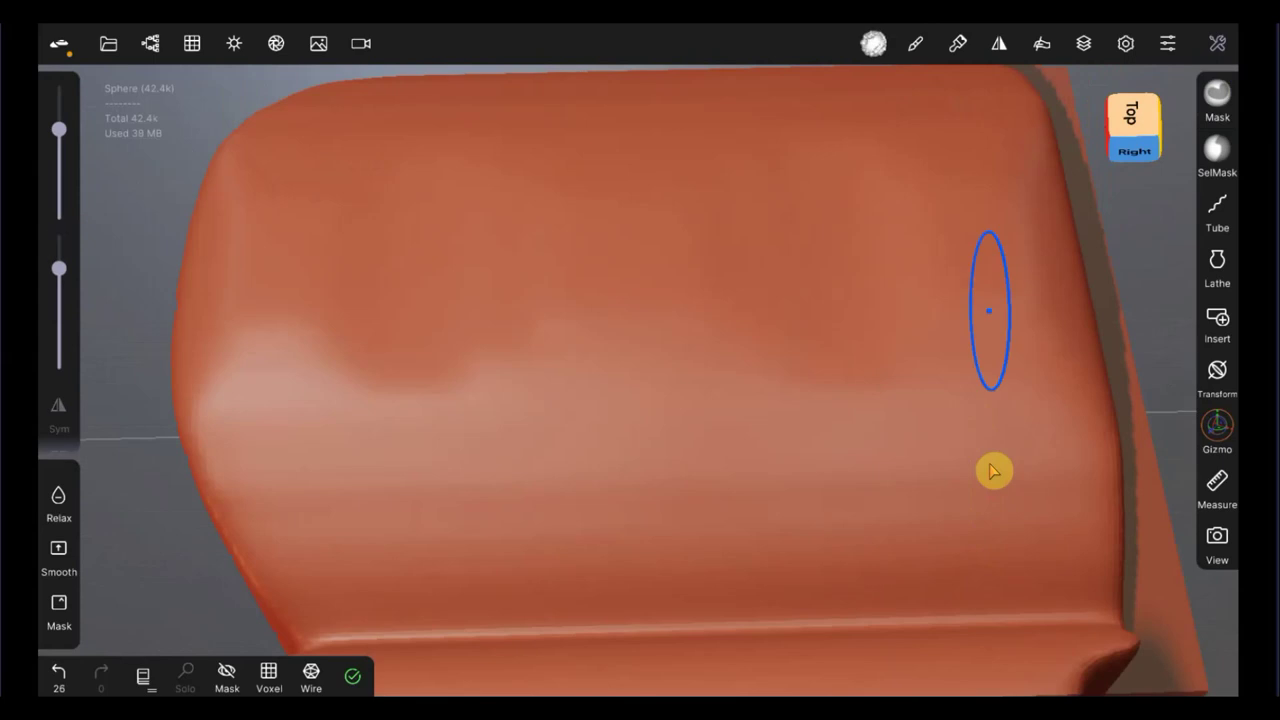
Step: Stroke over the lumpy top surface with the Smooth brush to even it out
key(s)
key(m)
key(s)
mouse_move(969, 474)
right_down()
mouse_move(849, 449)
mouse_move(958, 422)
right_up()
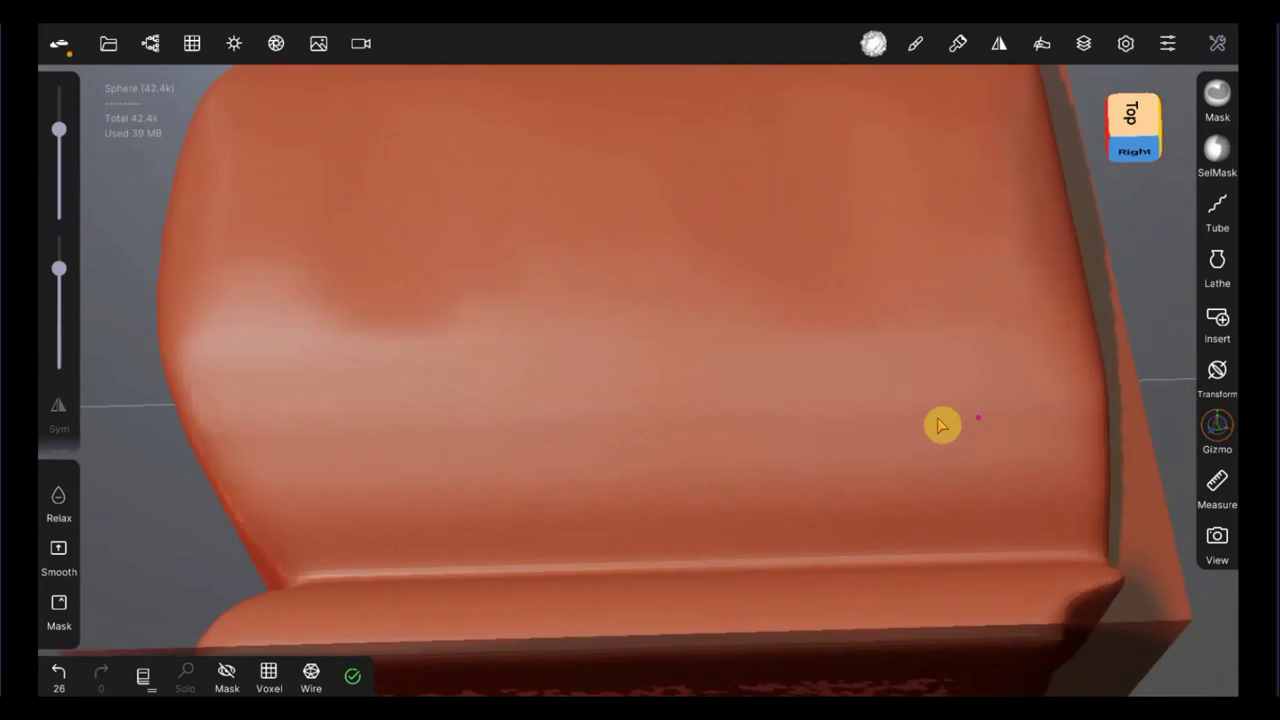
key(m)
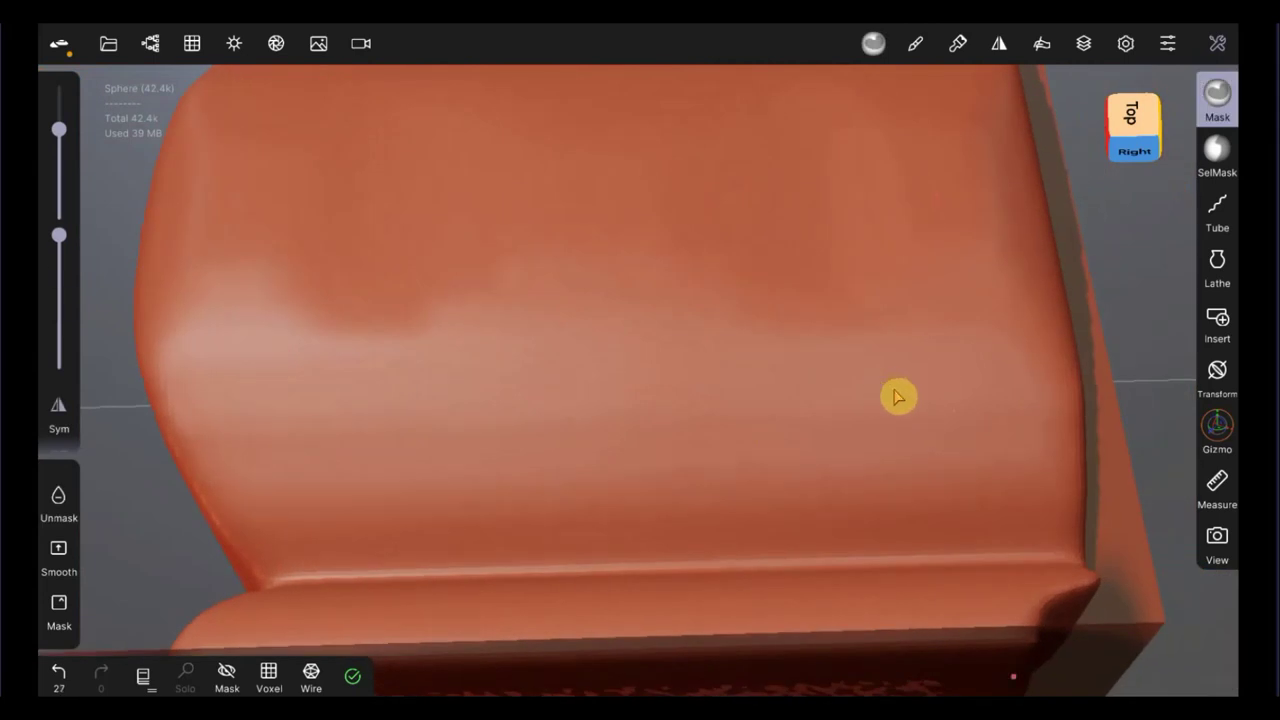
key(s)
scroll(897, 397, down, 5)
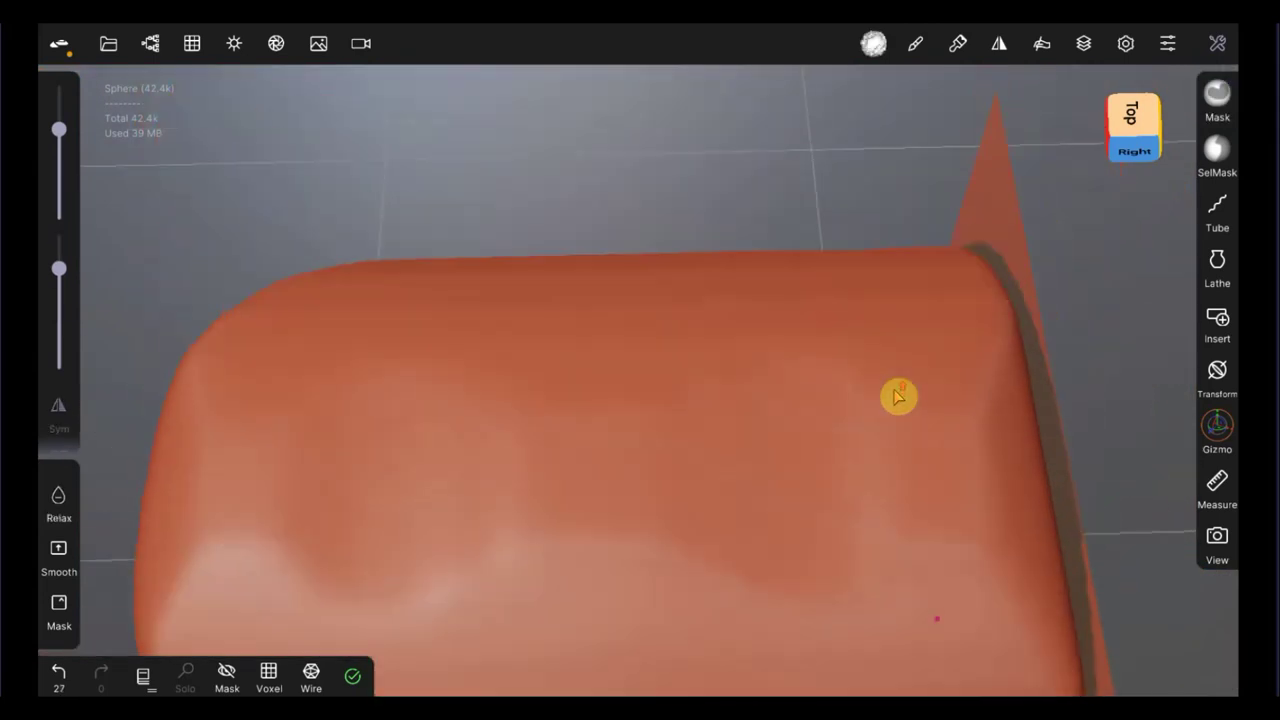
scroll(897, 397, up, 5)
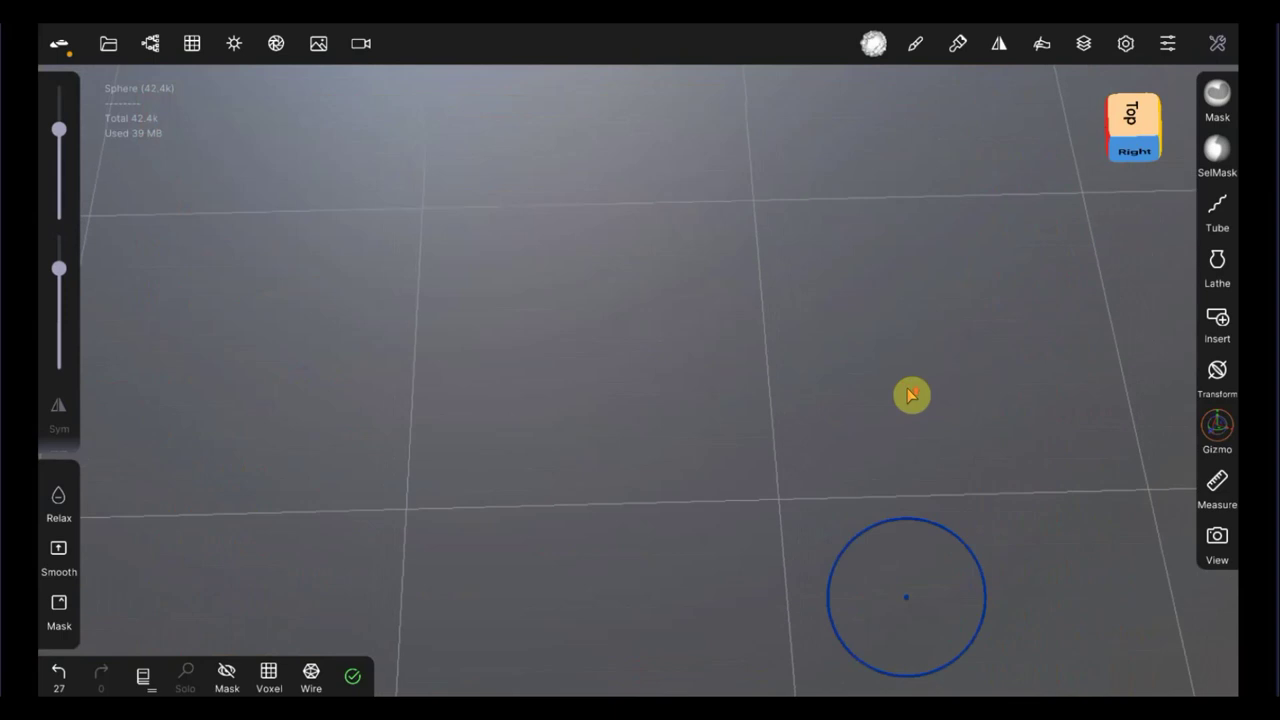
key(m)
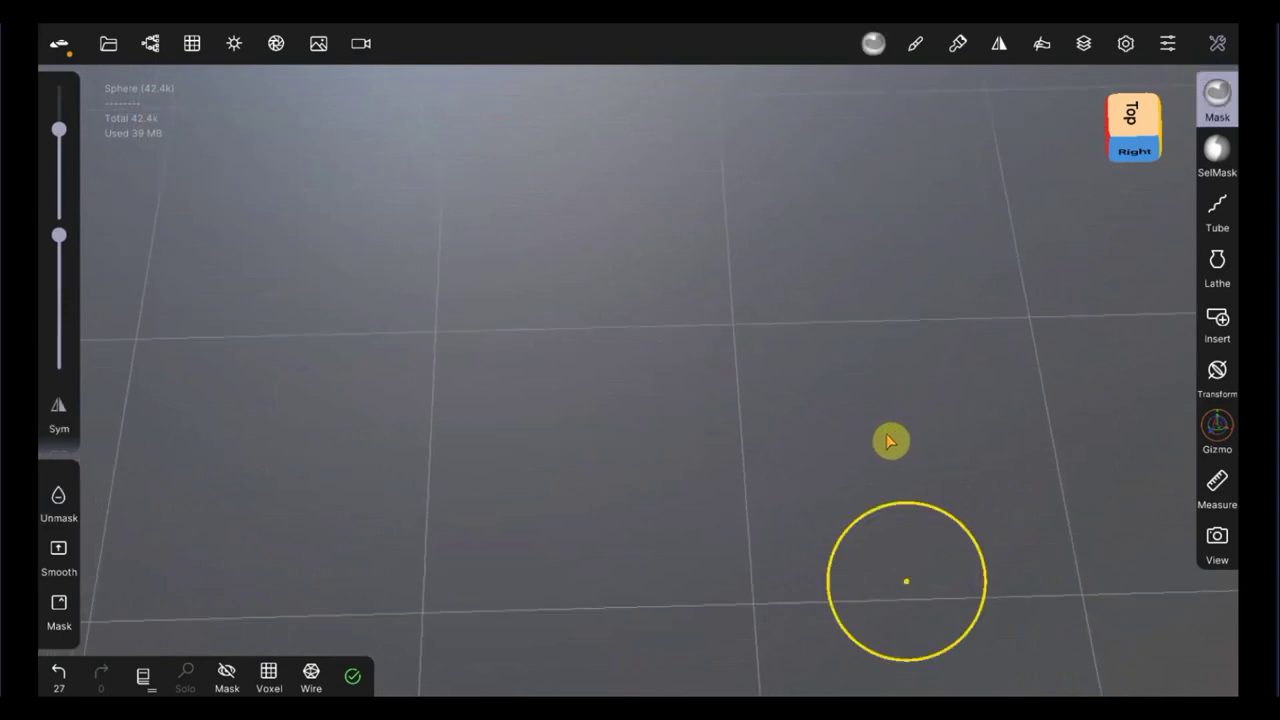
click(1130, 118)
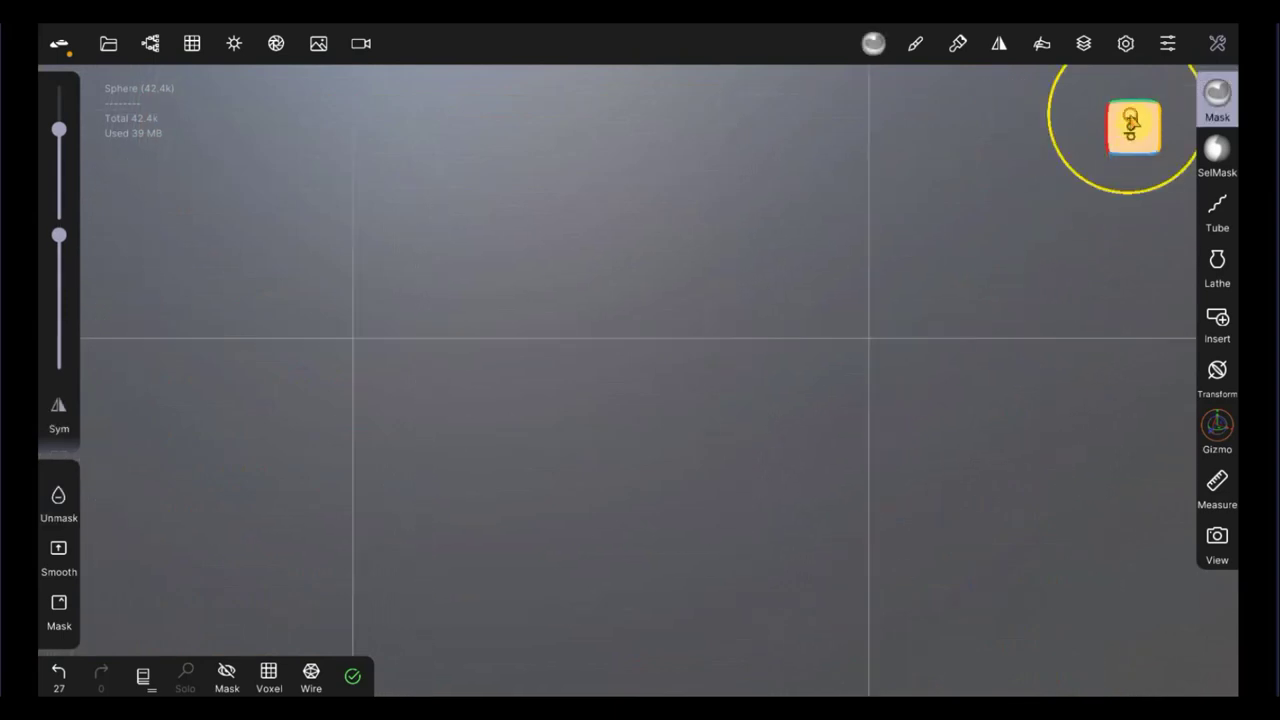
click(1130, 120)
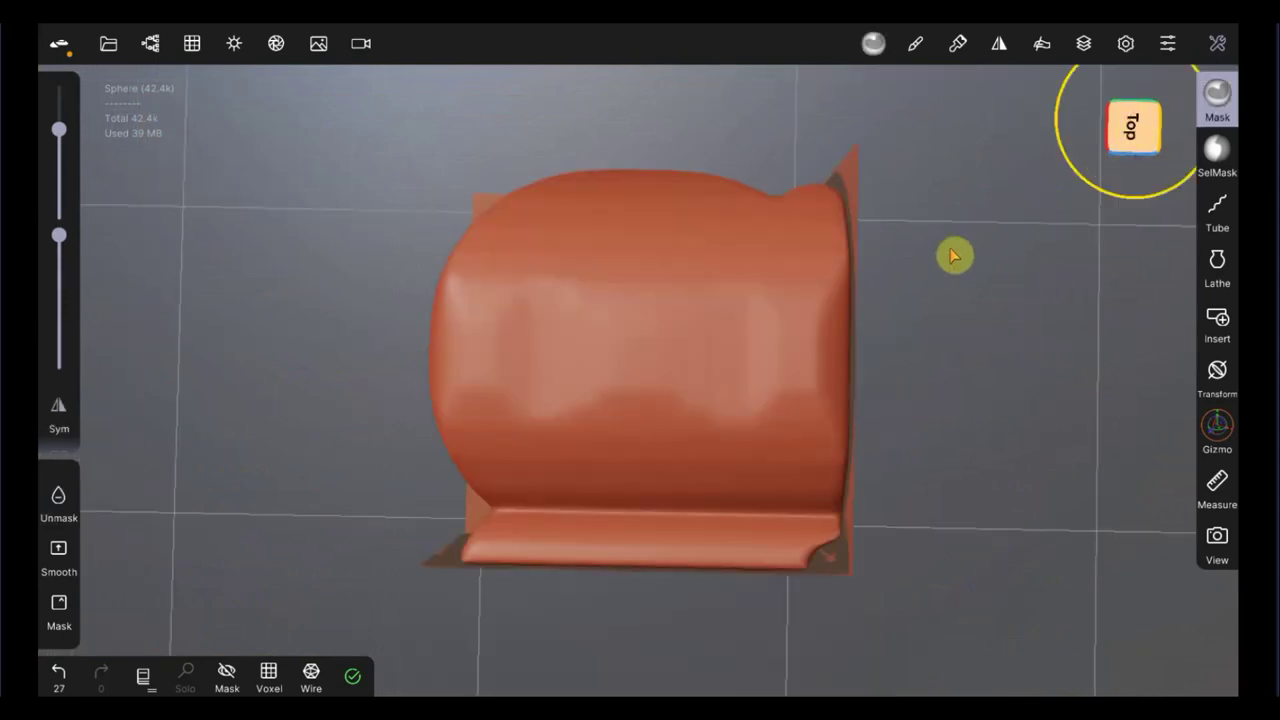
drag(935, 150, 935, 483)
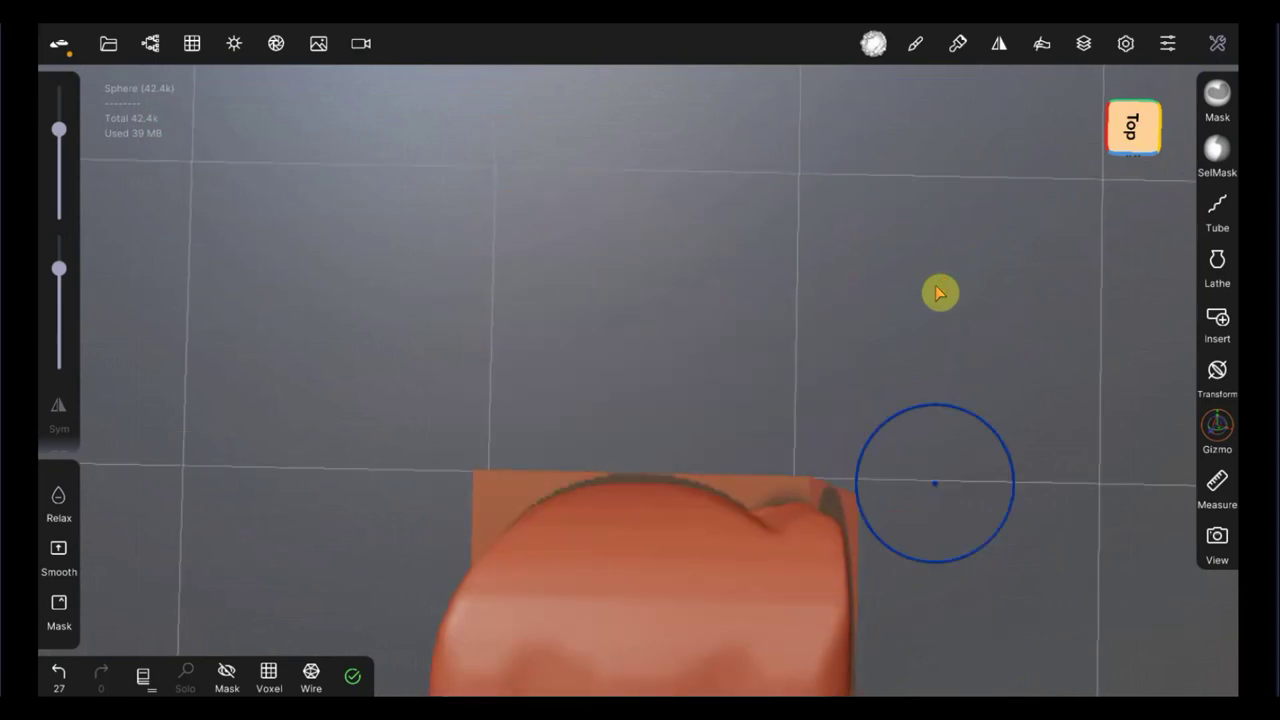
click(1217, 95)
drag(59, 268, 62, 293)
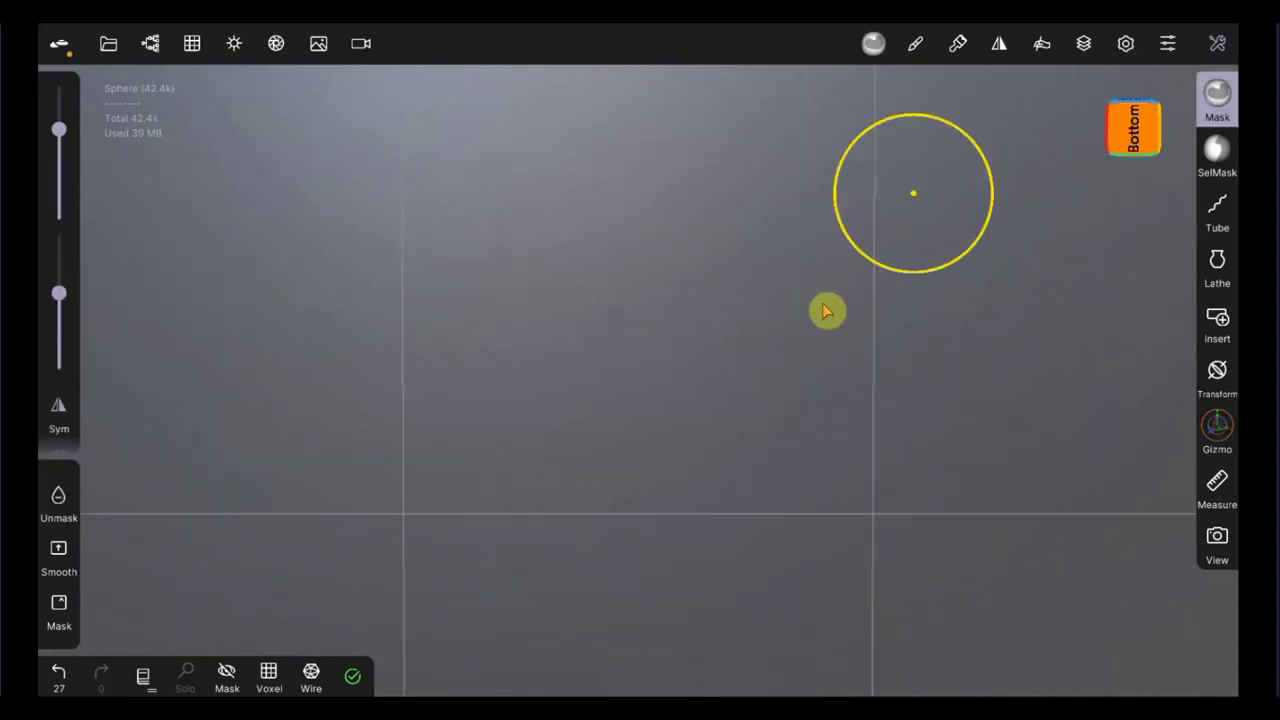
click(1083, 44)
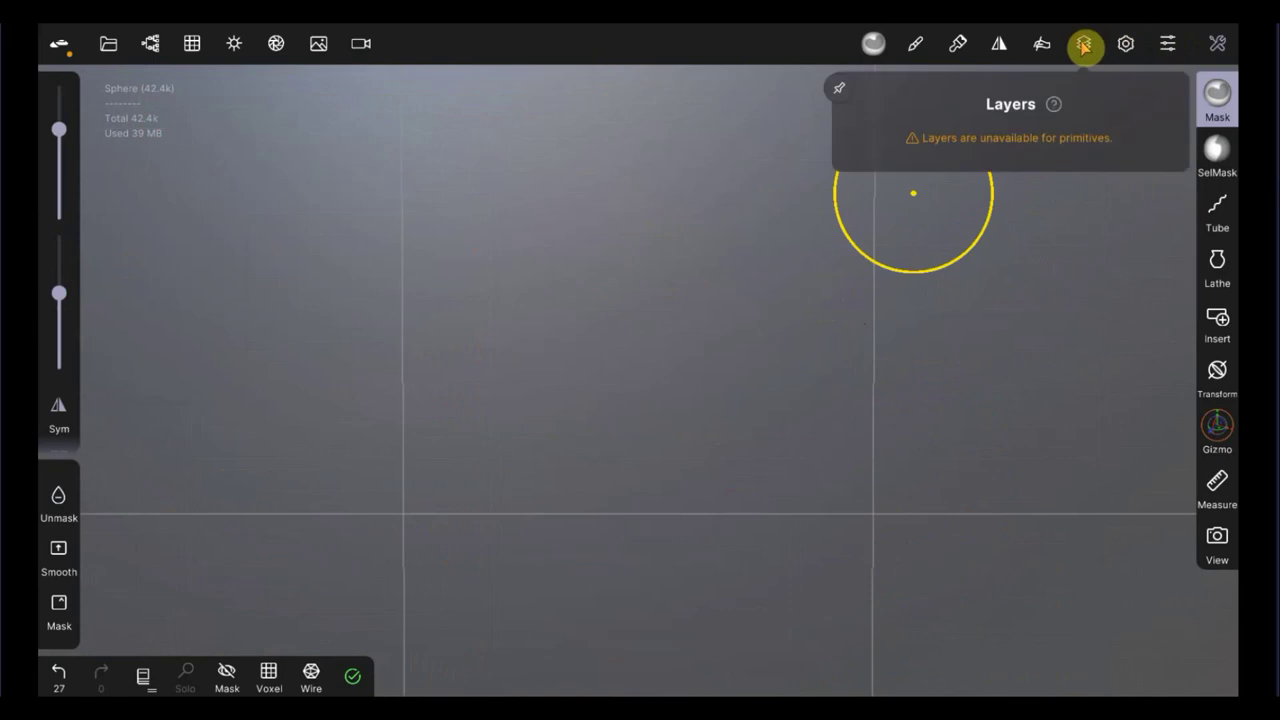
click(1084, 44)
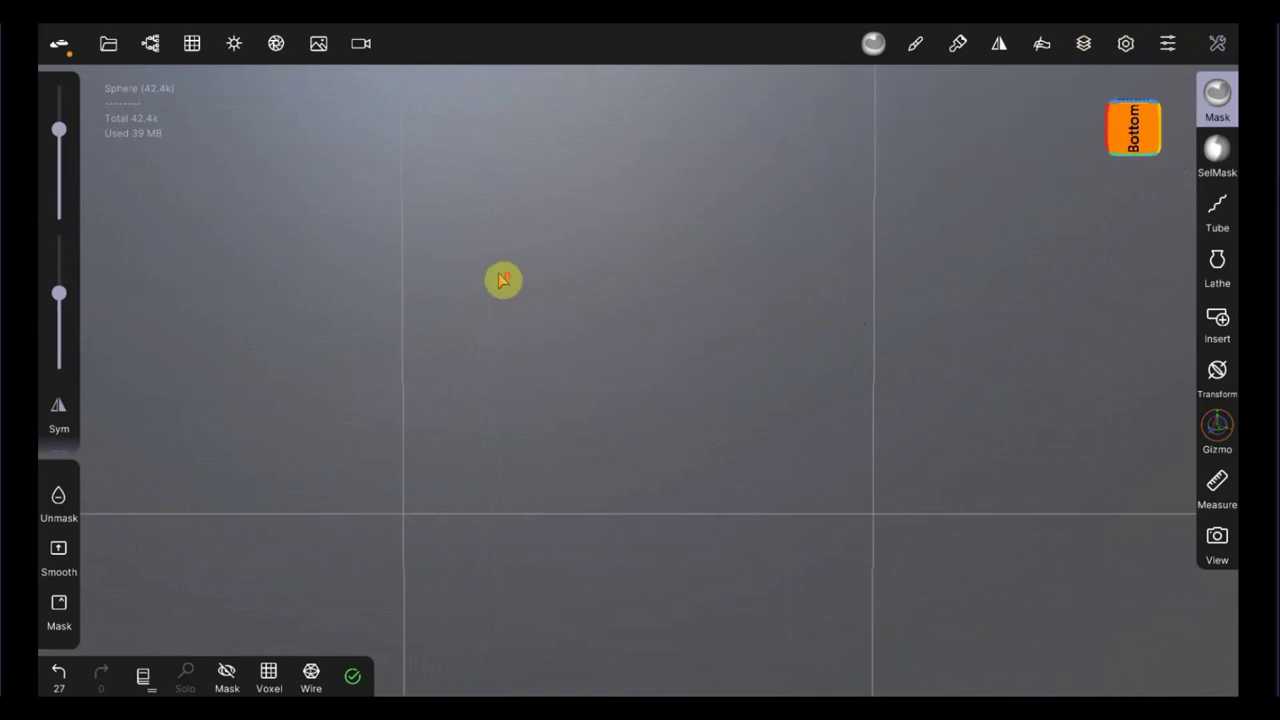
drag(507, 280, 515, 279)
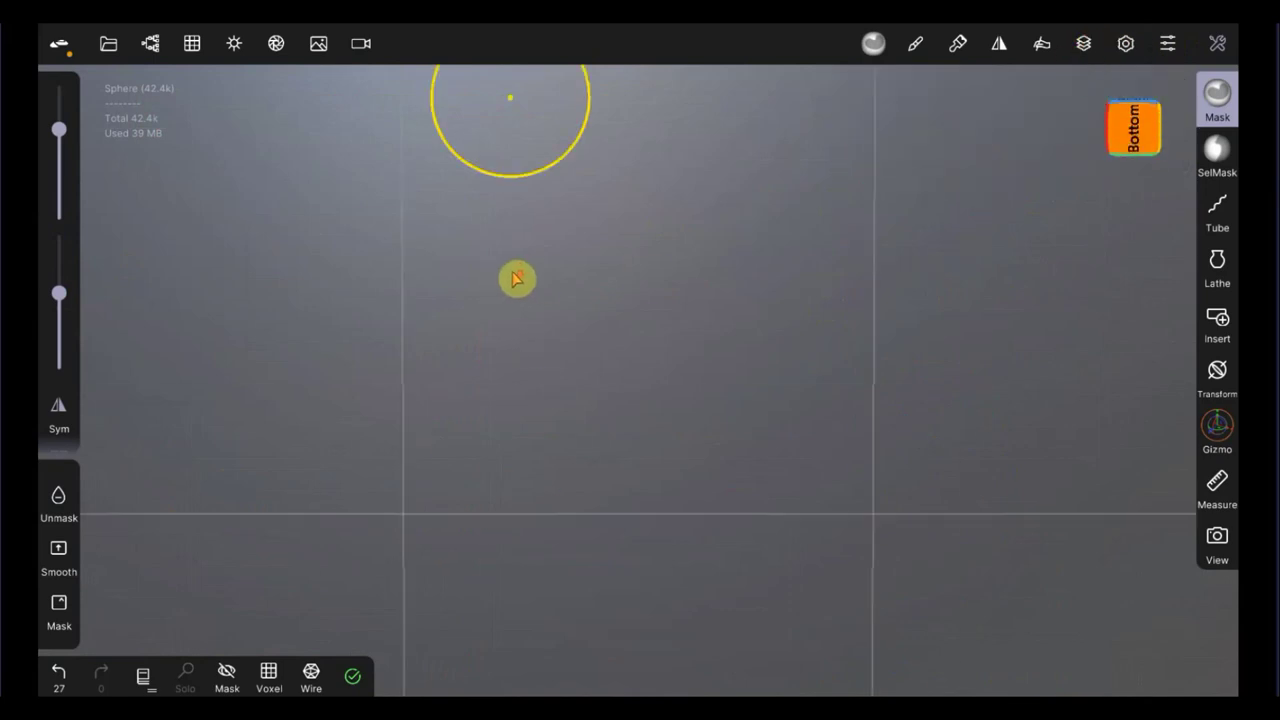